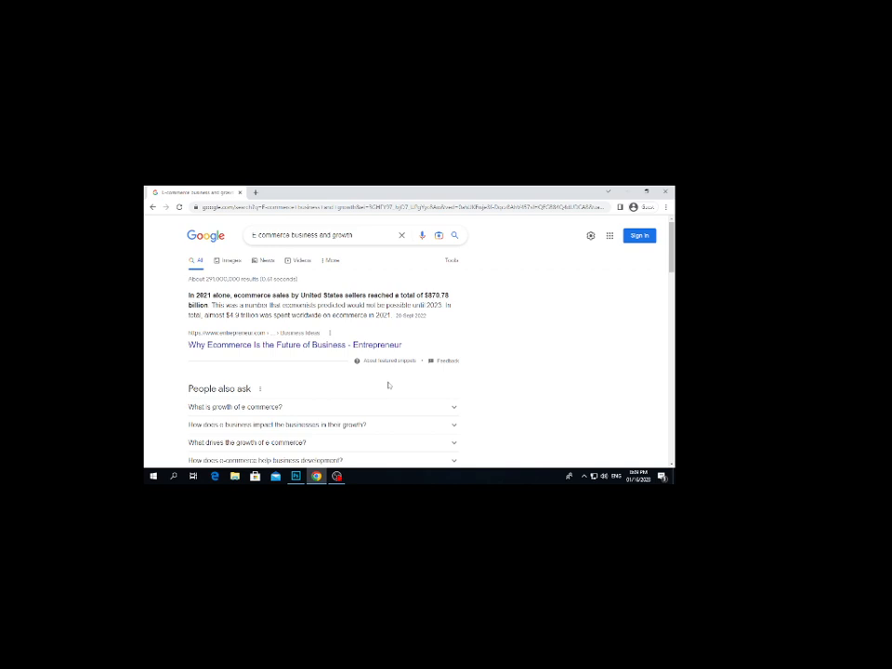
Search for "translate" in a new browser tab and open the Google Translate site
{"action": "left_click", "coordinate": [257, 193]}
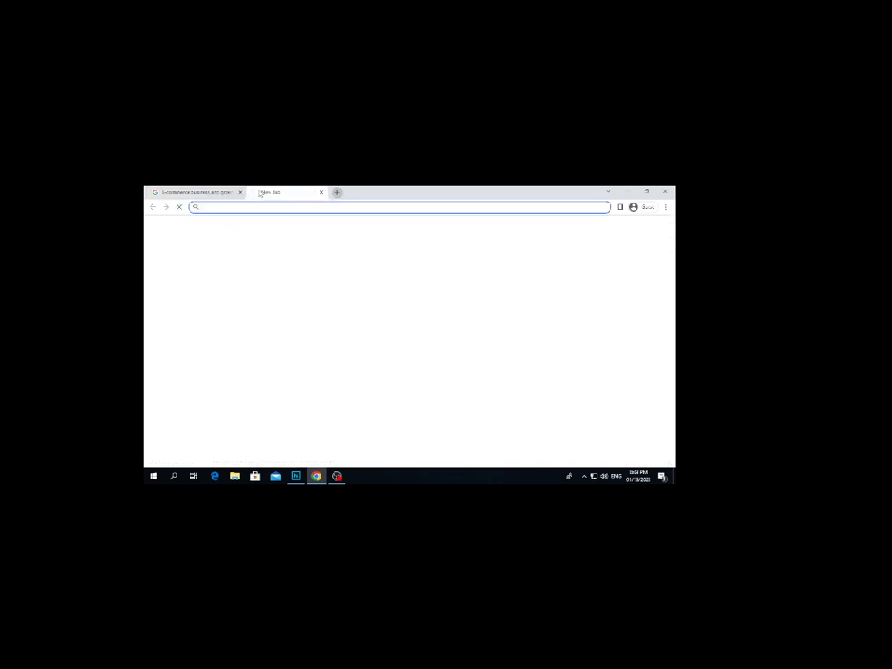
{"action": "type", "text": "translate"}
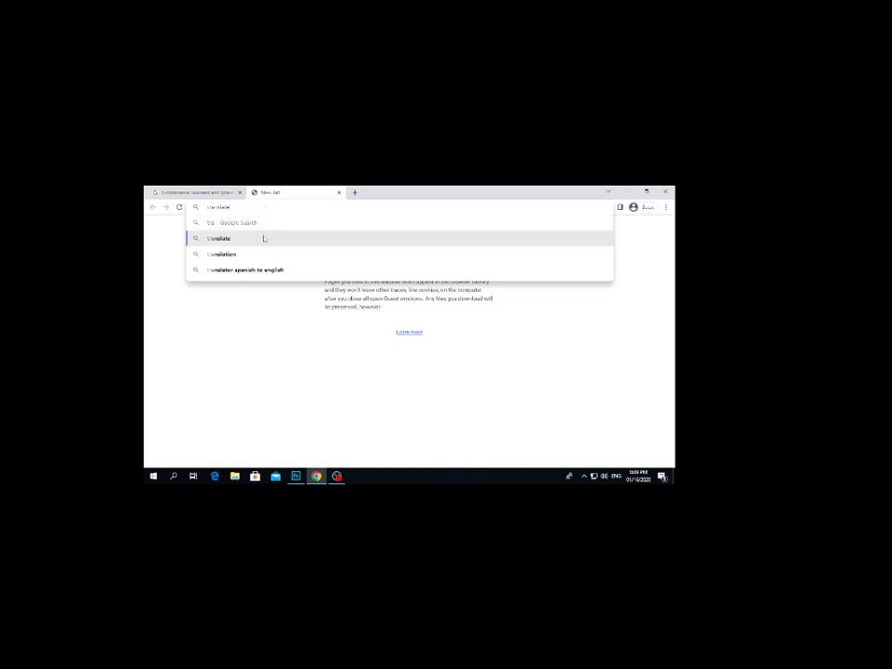
{"action": "key", "text": "Return"}
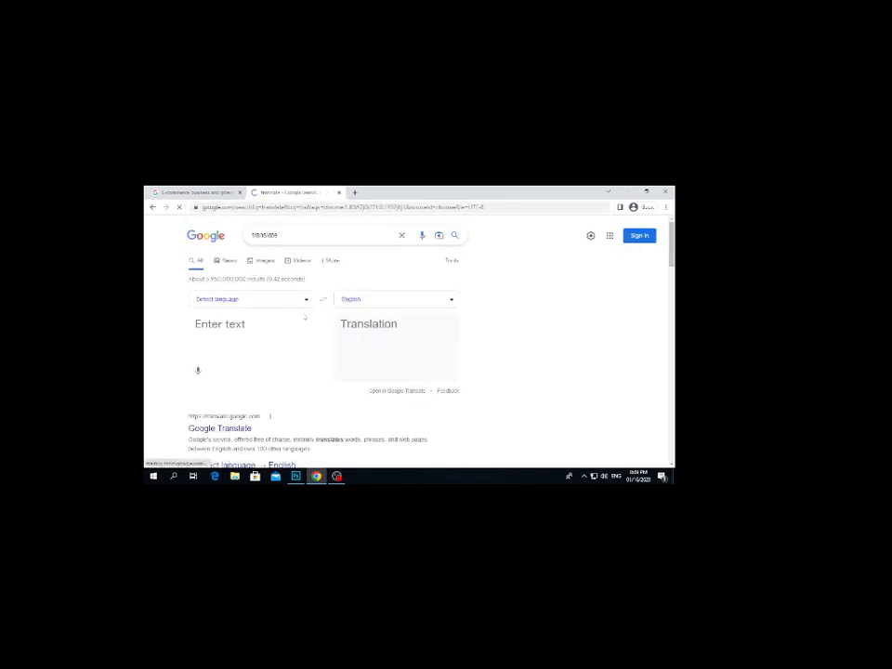
{"action": "left_click", "coordinate": [223, 428]}
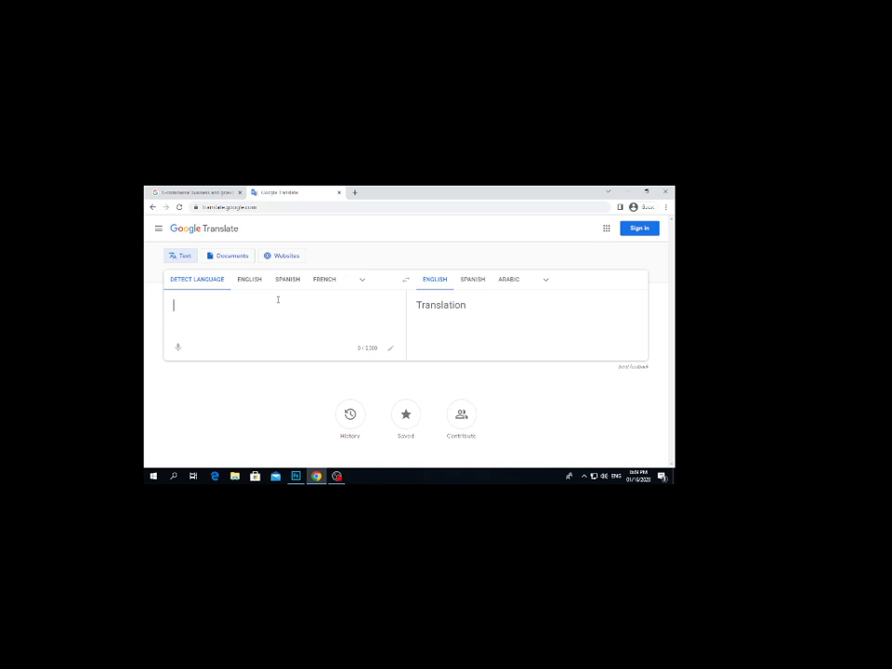
Enter the heading "Content:" in the source text area to start the design brief
{"action": "type", "text": "Con"}
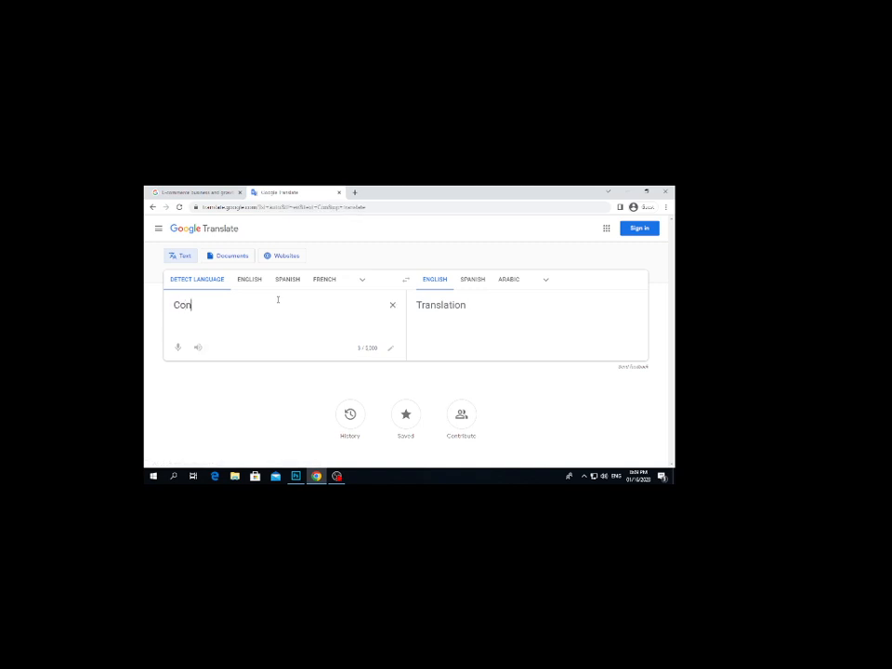
{"action": "type", "text": "tent"}
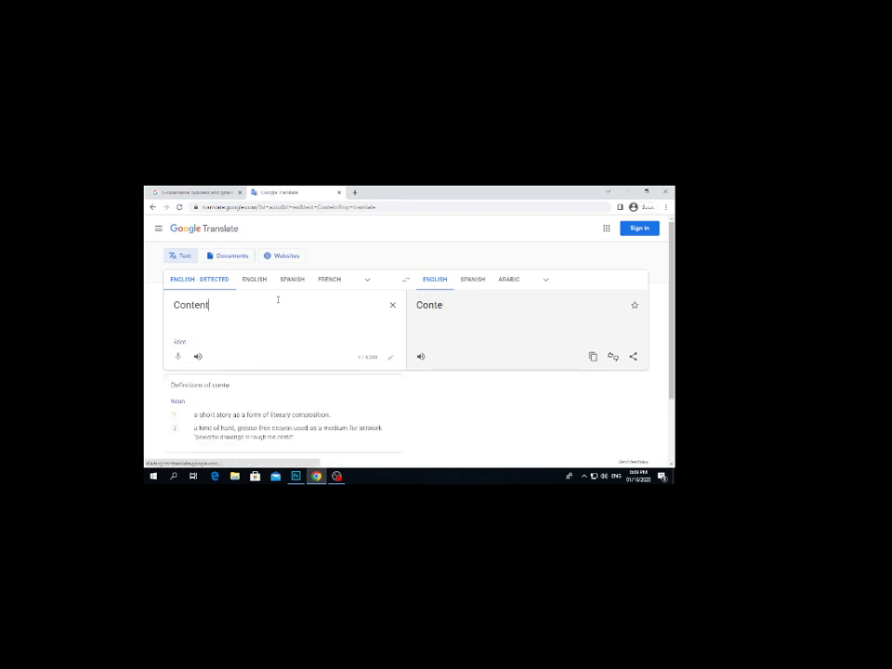
{"action": "key", "text": "Return"}
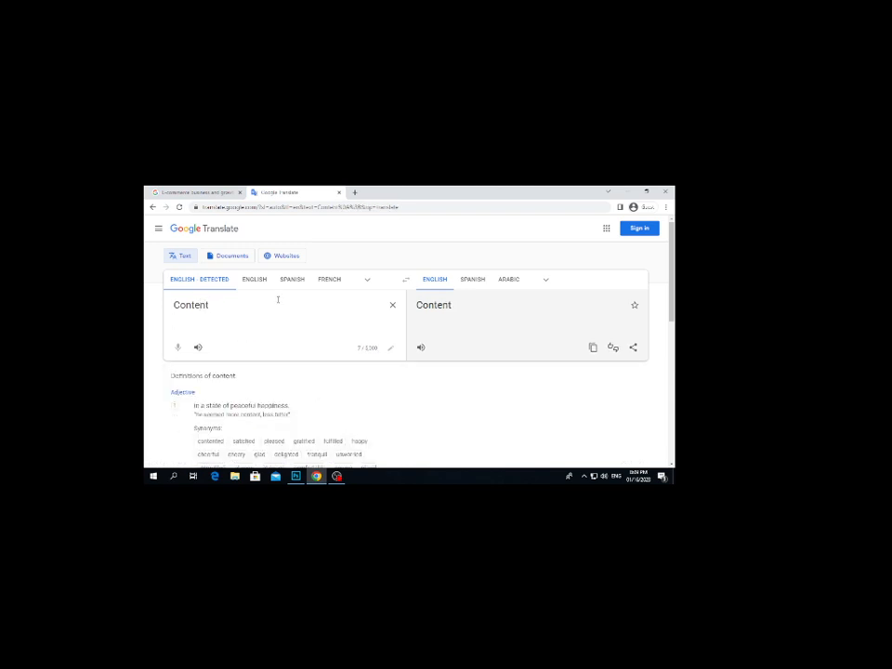
{"action": "type", "text": ": "}
{"action": "type", "text": "Baso"}
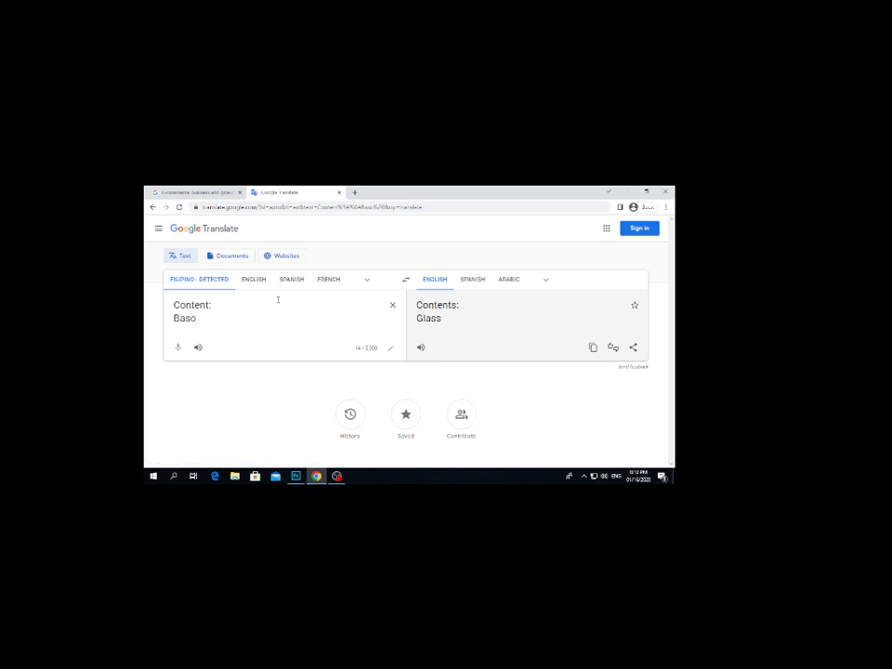
{"action": "key", "text": "BackSpace"}
{"action": "key", "text": "BackSpace"}
{"action": "key", "text": "BackSpace"}
{"action": "key", "text": "BackSpace"}
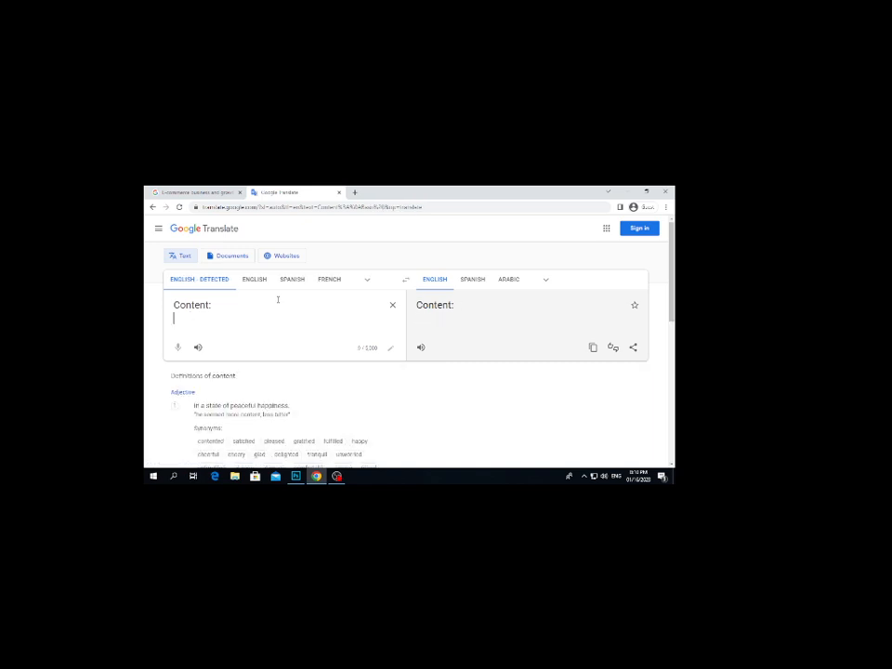
Leave a blank line under the "Content:" heading and add the product line "Google watch S-7"
{"action": "key", "text": "Return"}
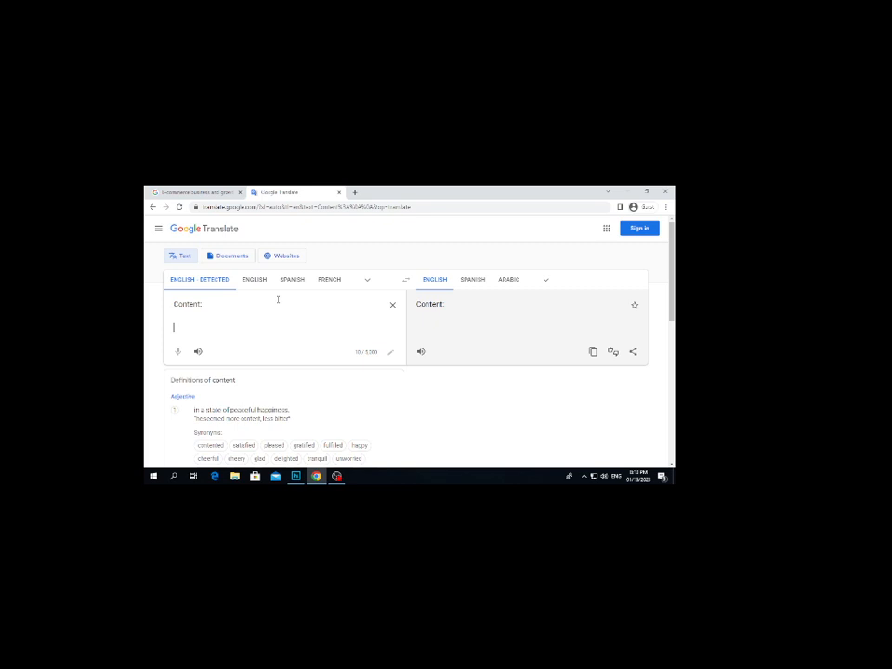
{"action": "type", "text": "T"}
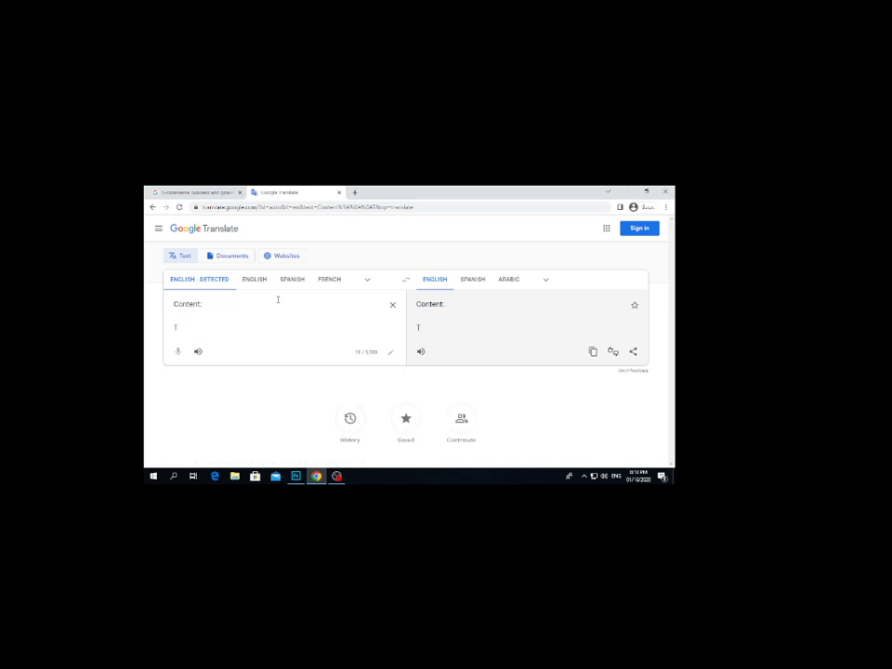
{"action": "key", "text": "BackSpace"}
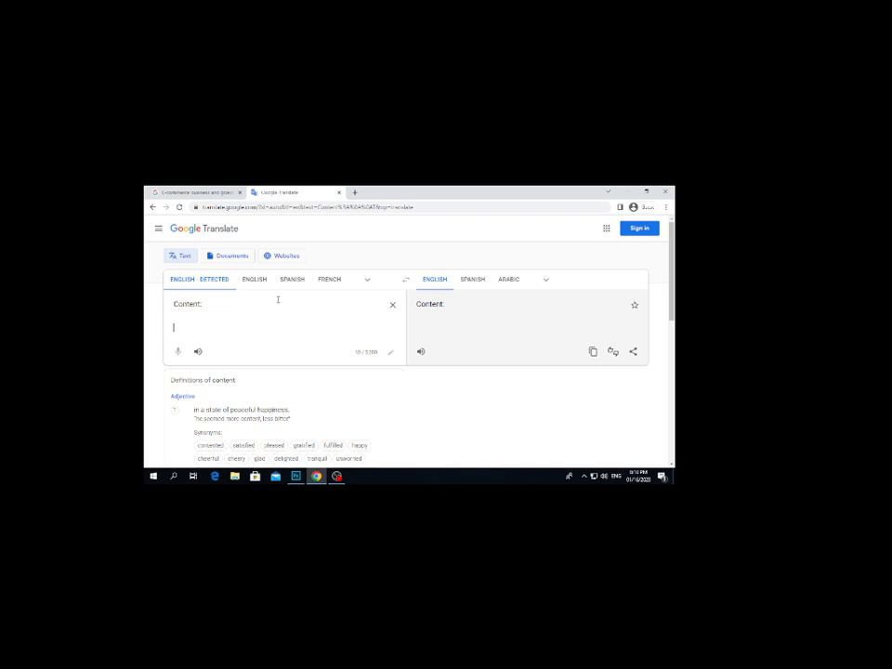
{"action": "type", "text": "Google g"}
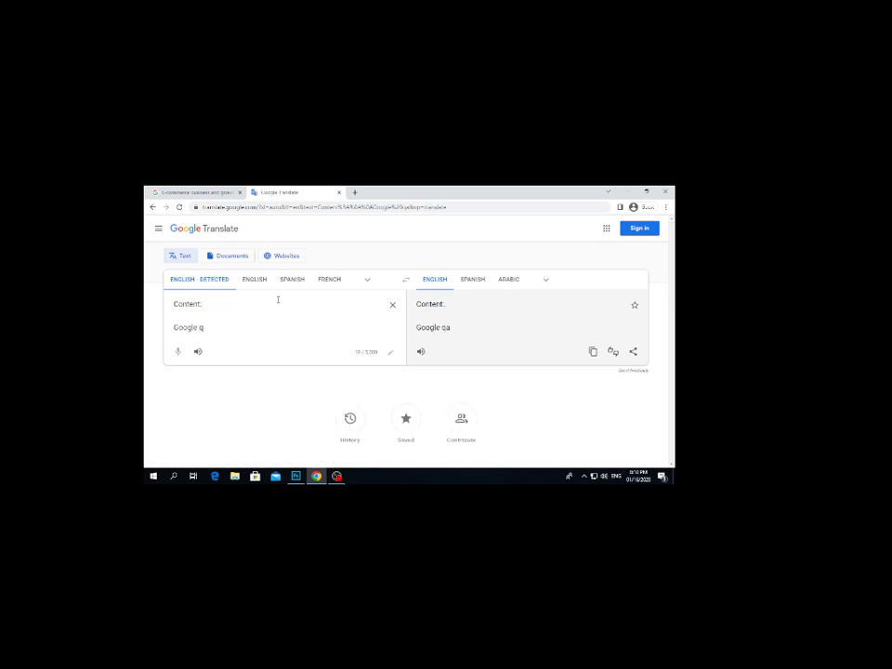
{"action": "key", "text": "BackSpace"}
{"action": "type", "text": "watch S-7"}
{"action": "key", "text": "Return"}
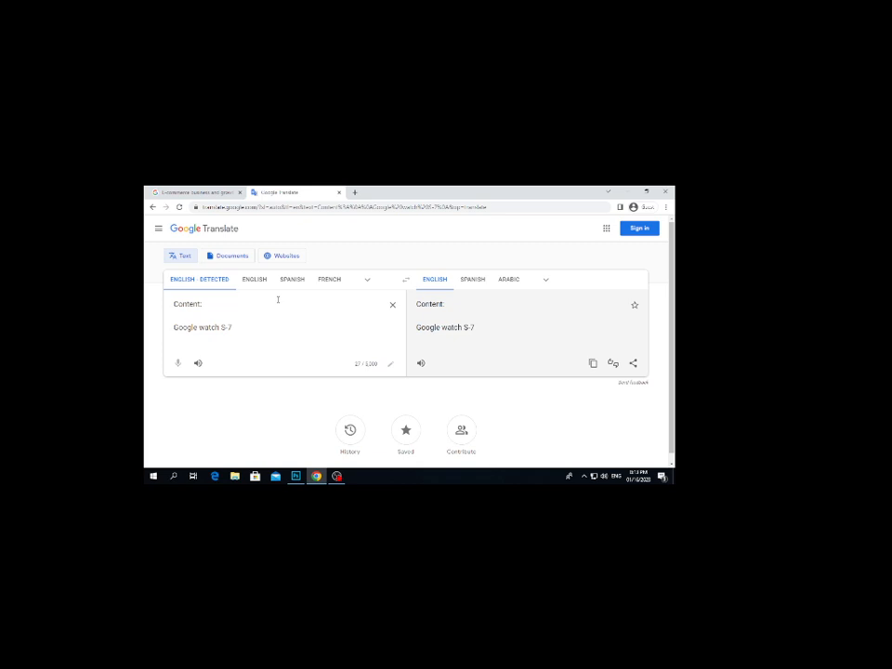
Add the tagline "Vibe Your Personality" directly below the product line
{"action": "key", "text": "Return"}
{"action": "type", "text": "Vibes"}
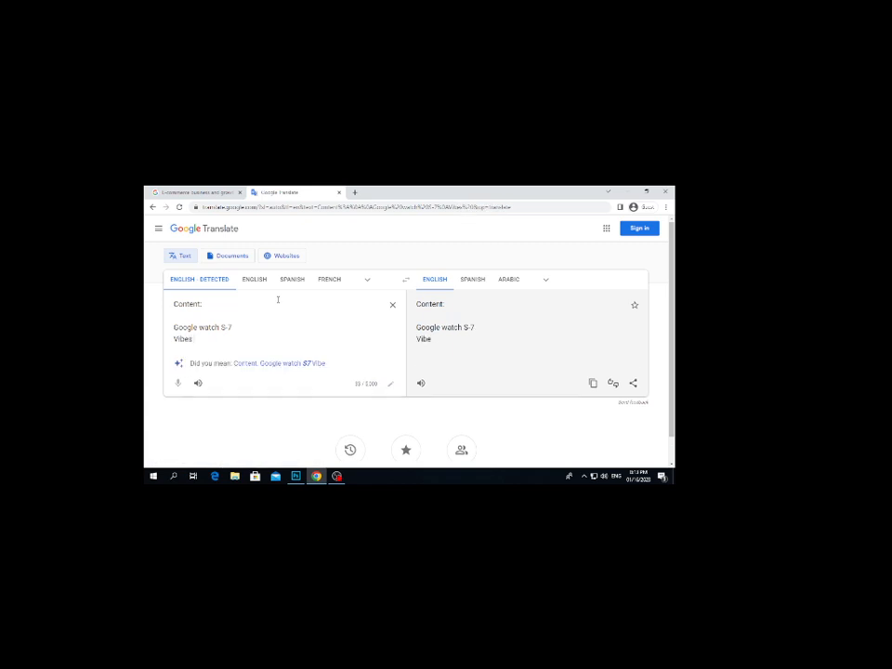
{"action": "type", "text": " Your"}
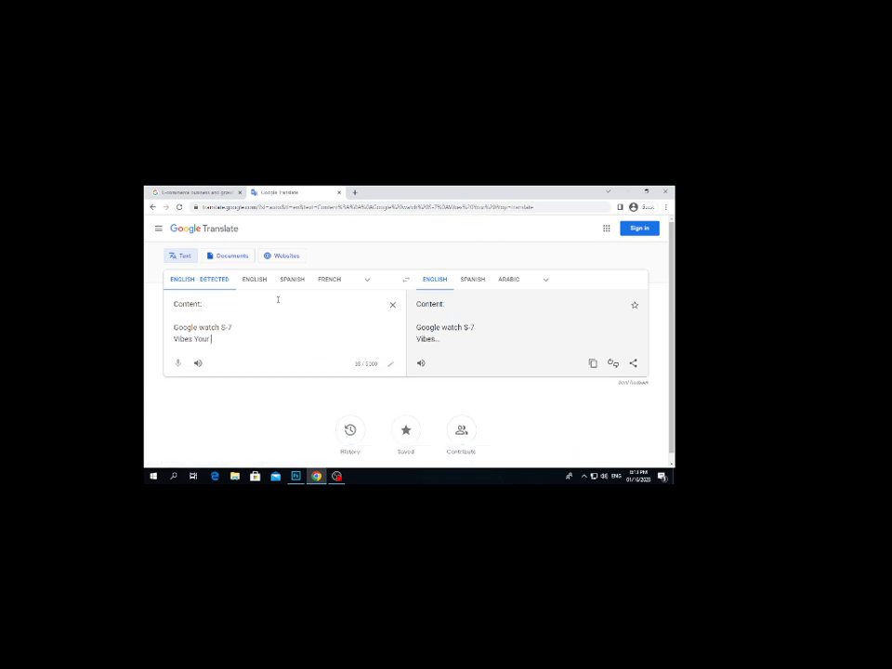
{"action": "type", "text": " Persona;it"}
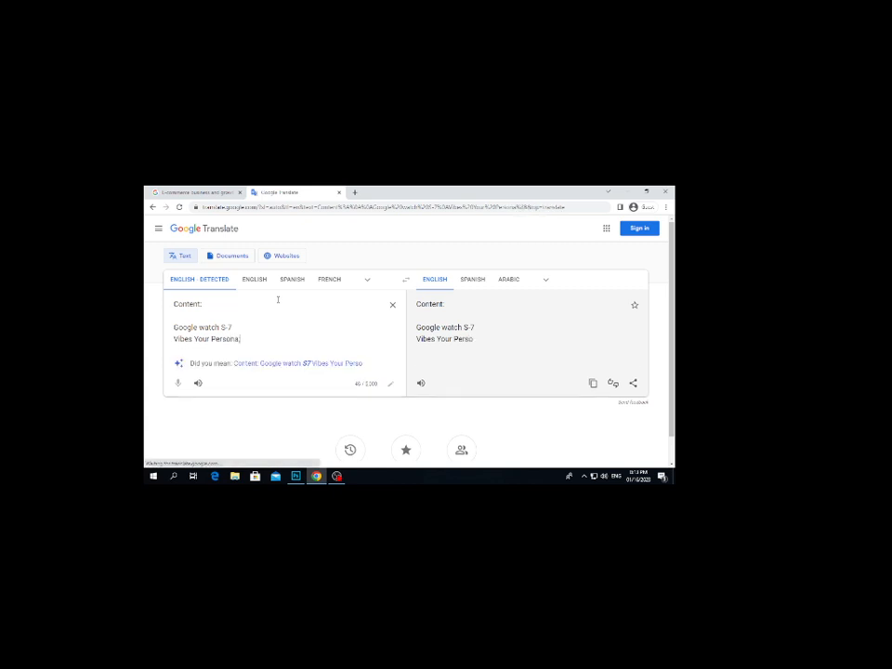
{"action": "key", "text": "BackSpace"}
{"action": "key", "text": "BackSpace"}
{"action": "key", "text": "BackSpace"}
{"action": "type", "text": "lity"}
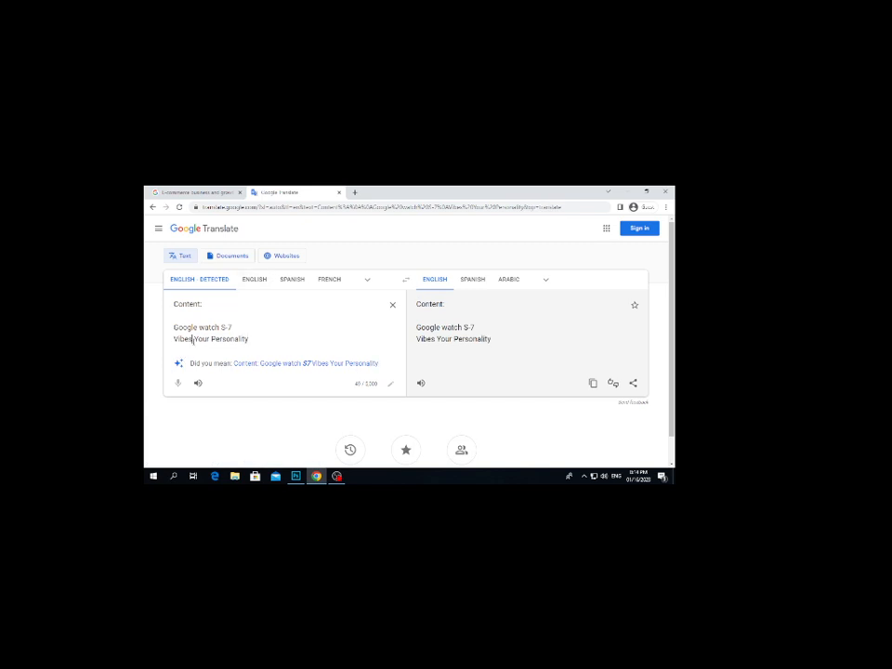
{"action": "left_click", "coordinate": [193, 340]}
{"action": "key", "text": "BackSpace"}
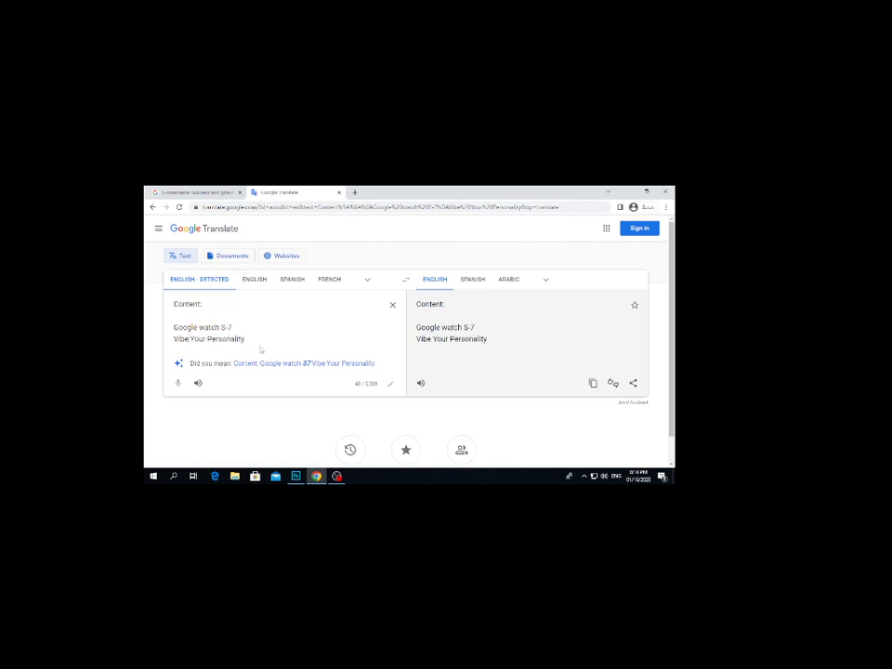
Add a "Logo:" section a few lines below the tagline, with "Baso Watch" as its entry
{"action": "key", "text": "Return"}
{"action": "key", "text": "Return"}
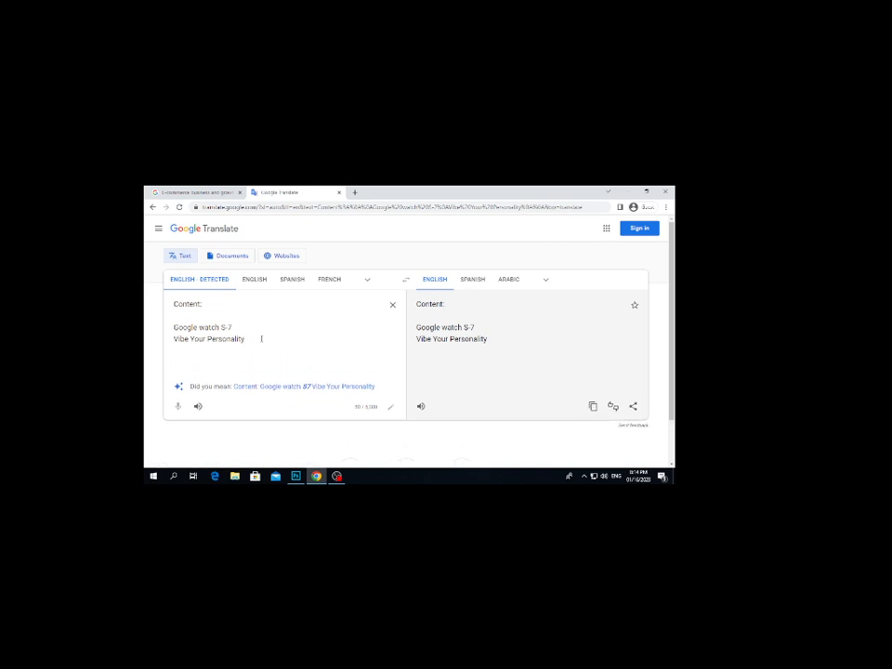
{"action": "key", "text": "Return"}
{"action": "type", "text": "Logo:"}
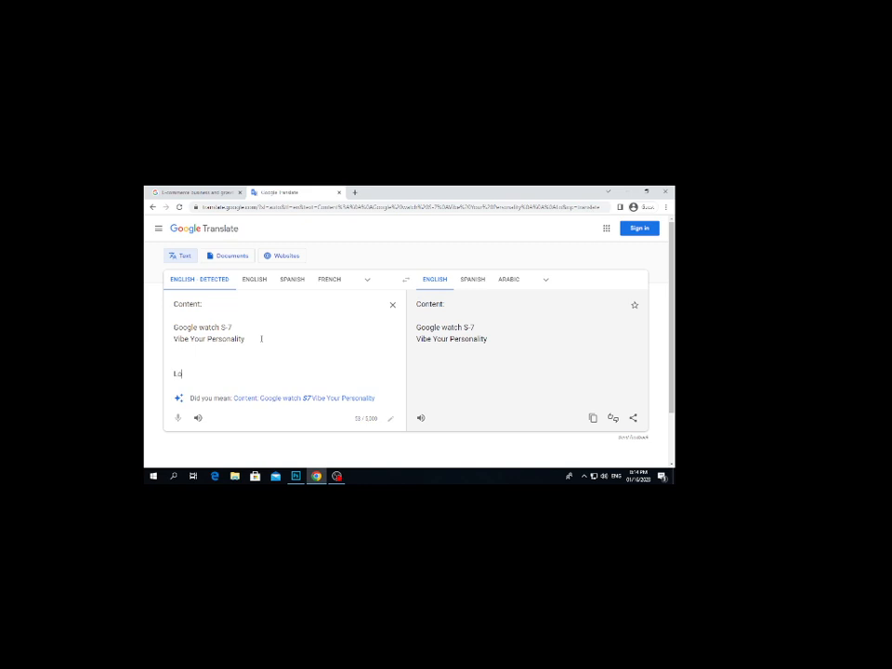
{"action": "key", "text": "Return"}
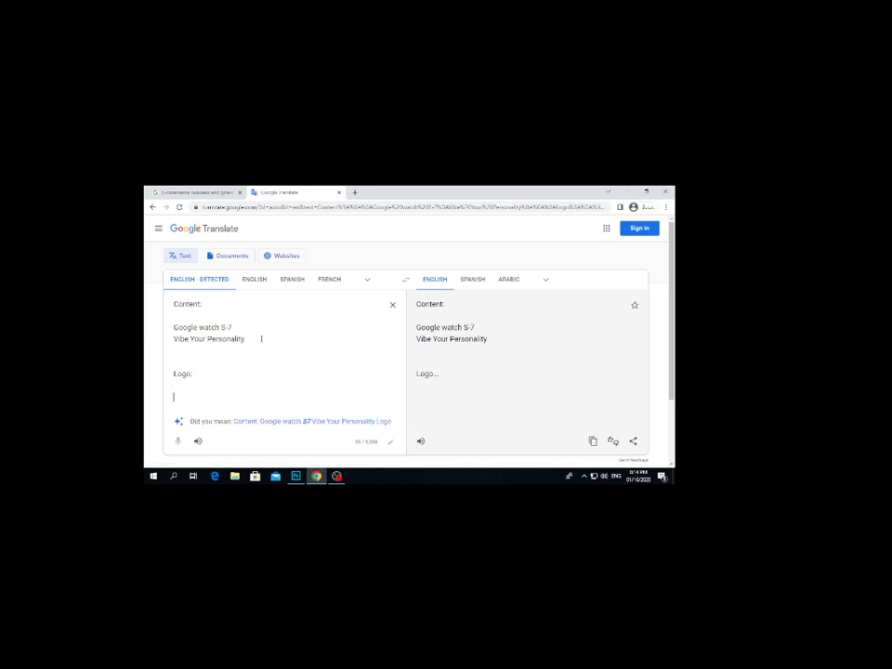
{"action": "key", "text": "BackSpace"}
{"action": "type", "text": "N"}
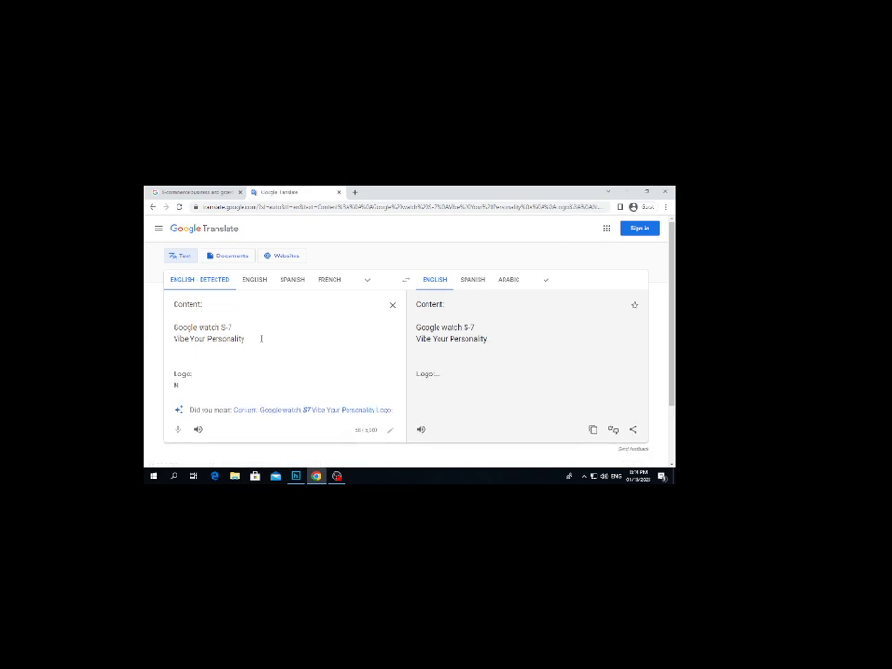
{"action": "key", "text": "BackSpace"}
{"action": "type", "text": "Baso"}
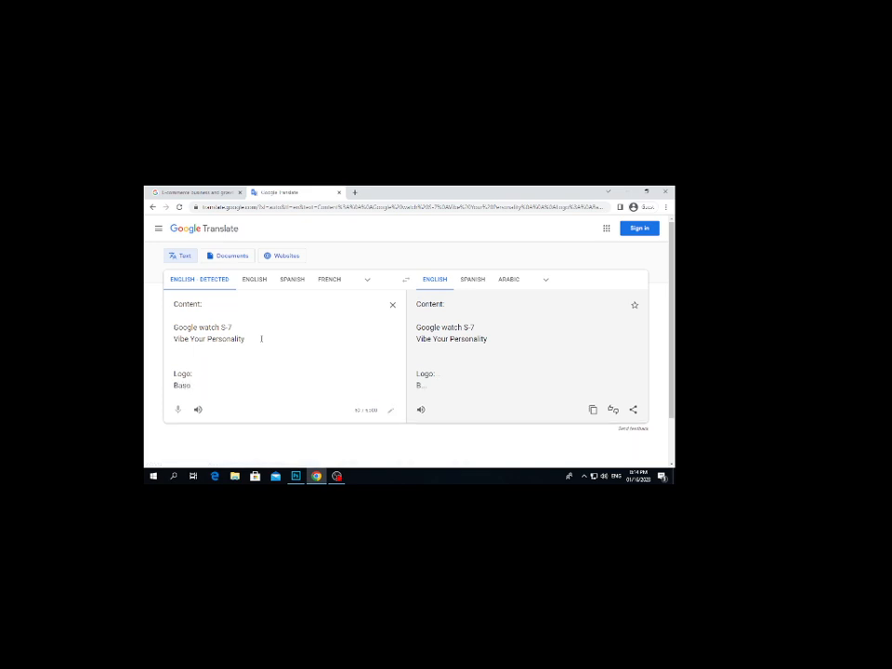
{"action": "type", "text": " Watch"}
{"action": "key", "text": "Return"}
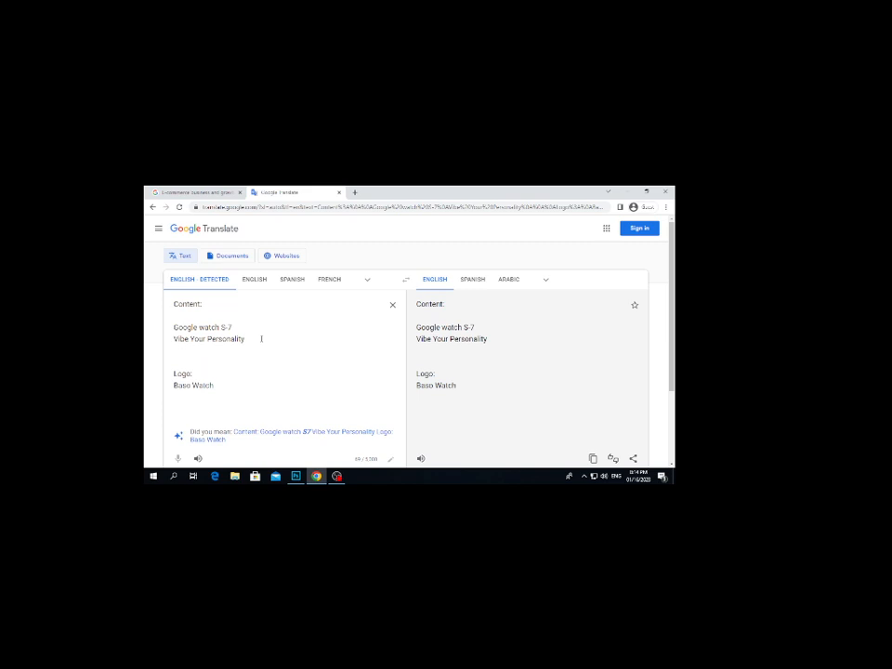
Add the heading "Pic High Quality:" below the logo section, separated by a blank line
{"action": "type", "text": "Pic High Quality"}
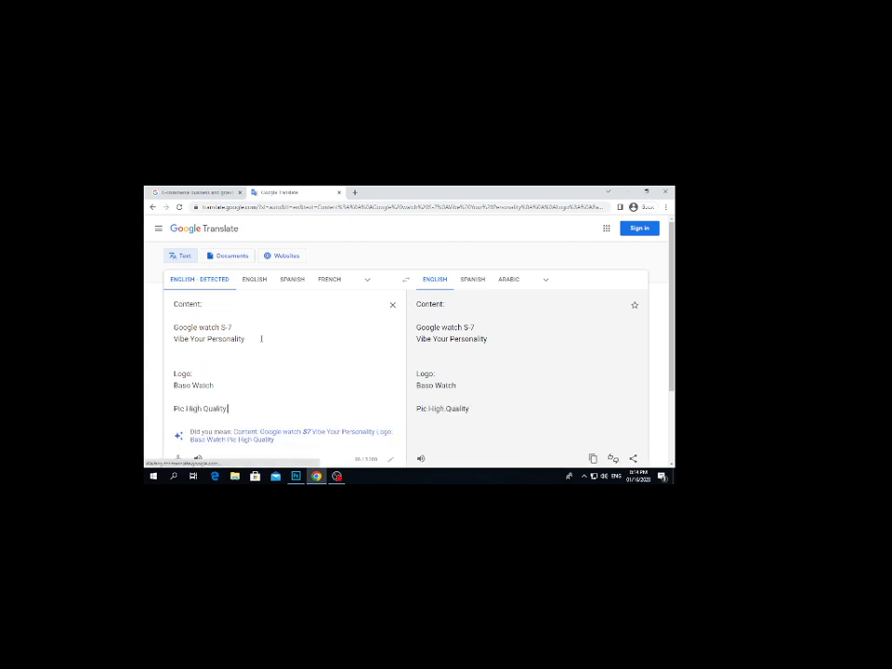
{"action": "type", "text": ":"}
{"action": "key", "text": "Return"}
Add a "CTA" heading after a blank line, with the call-to-action text "Get Your Watch." beneath it
{"action": "key", "text": "Return"}
{"action": "type", "text": "CTA:"}
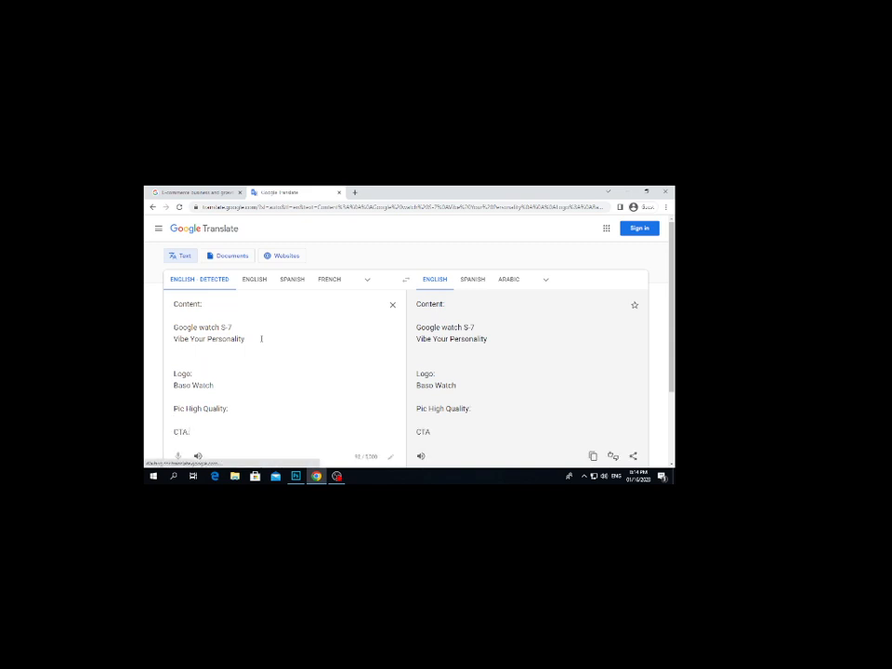
{"action": "key", "text": "Return"}
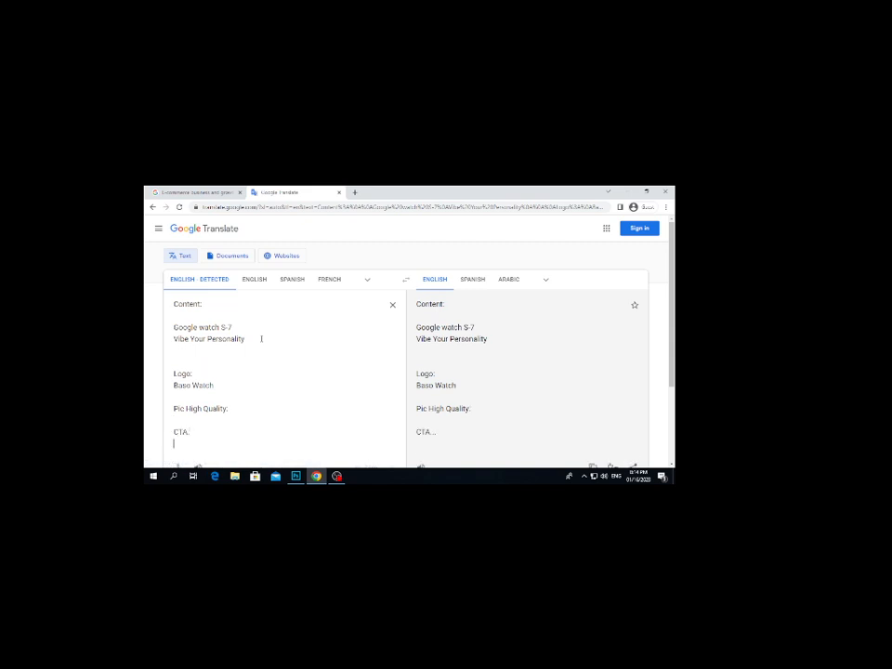
{"action": "type", "text": "Get Your Watch"}
{"action": "type", "text": "."}
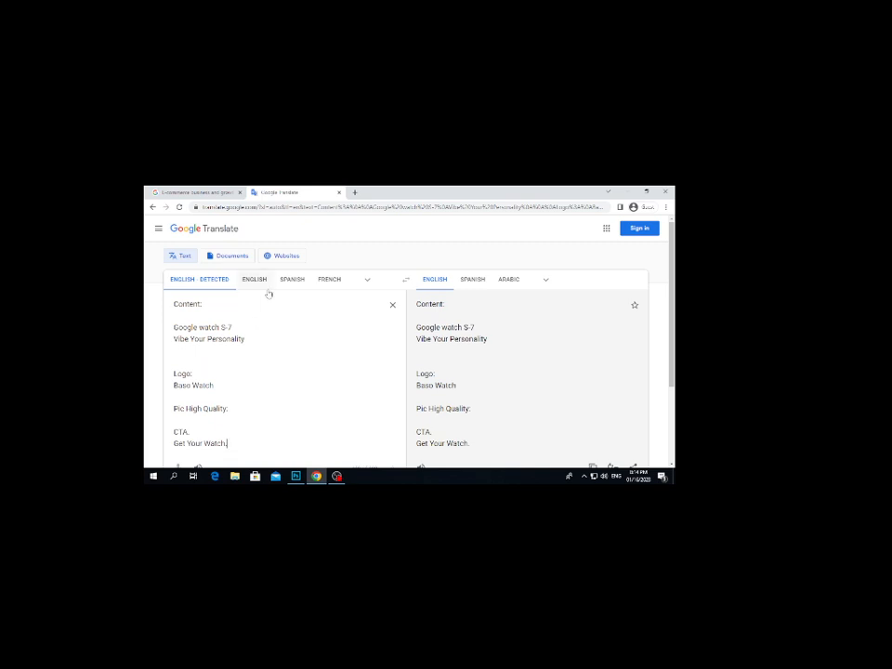
{"action": "scroll", "coordinate": [279, 296], "scroll_direction": "down", "scroll_amount": 2}
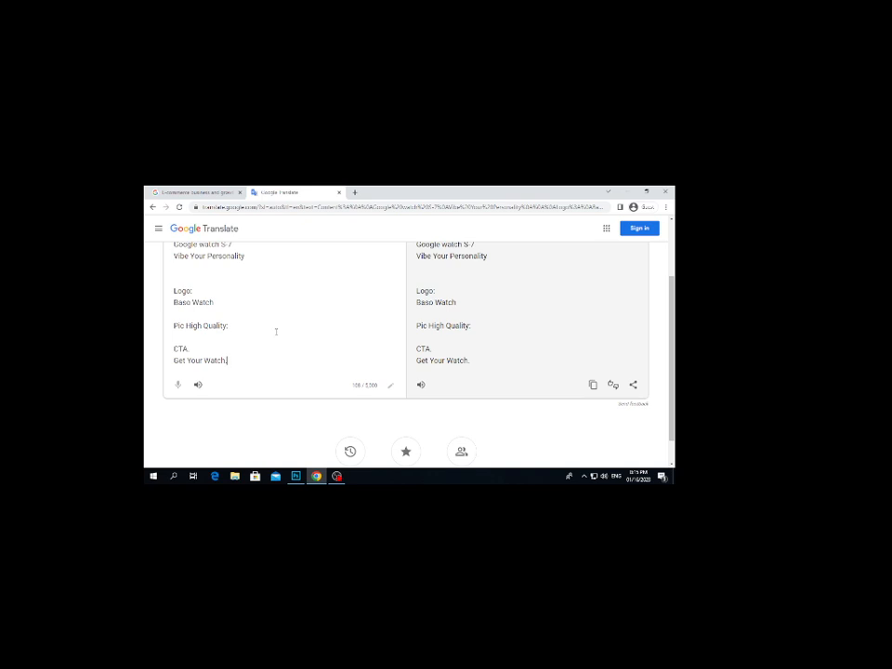
{"action": "key", "text": "Return"}
{"action": "key", "text": "Return"}
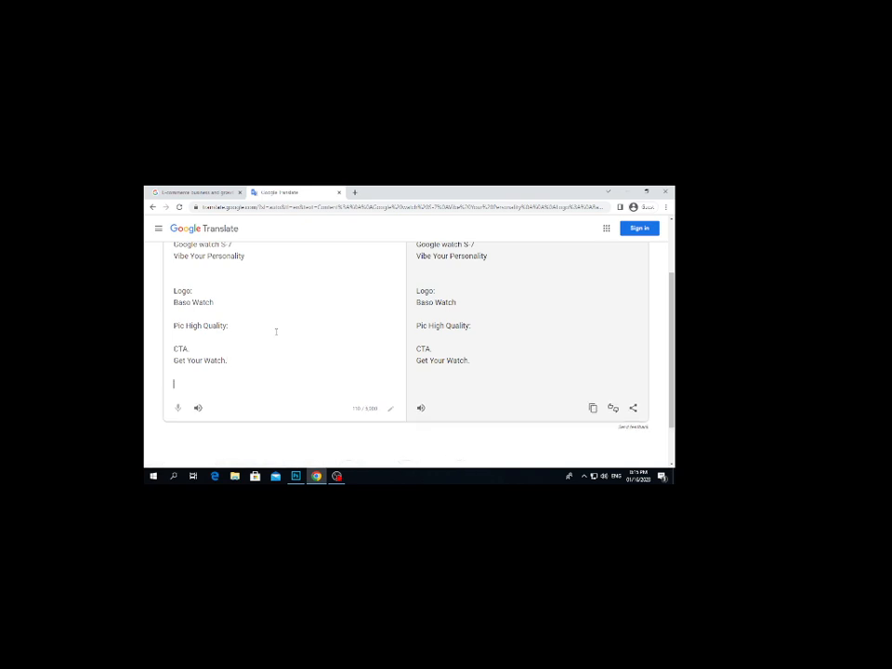
{"action": "key", "text": "BackSpace"}
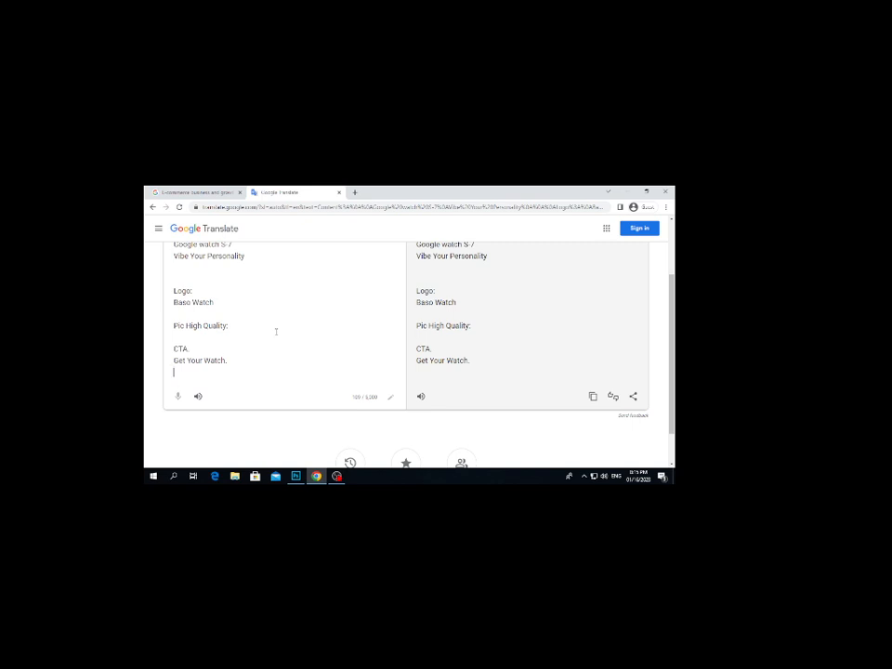
{"action": "type", "text": "Www."}
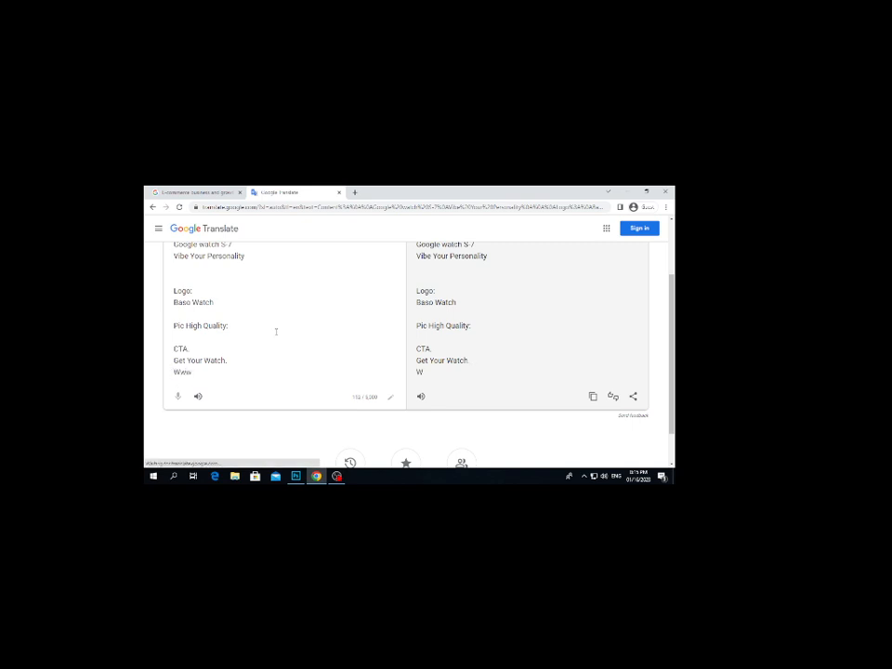
{"action": "type", "text": "basowatcyh"}
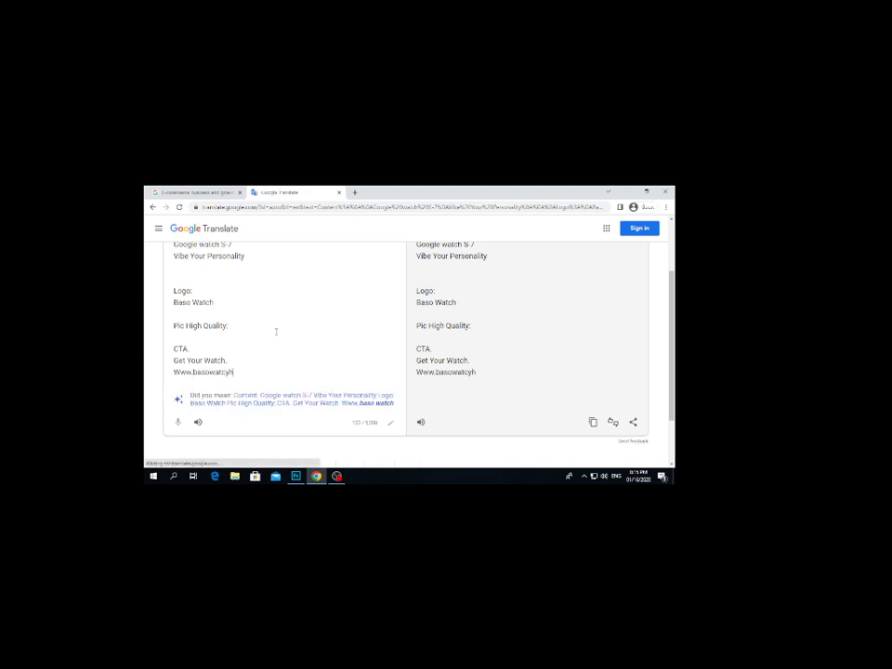
{"action": "key", "text": "BackSpace"}
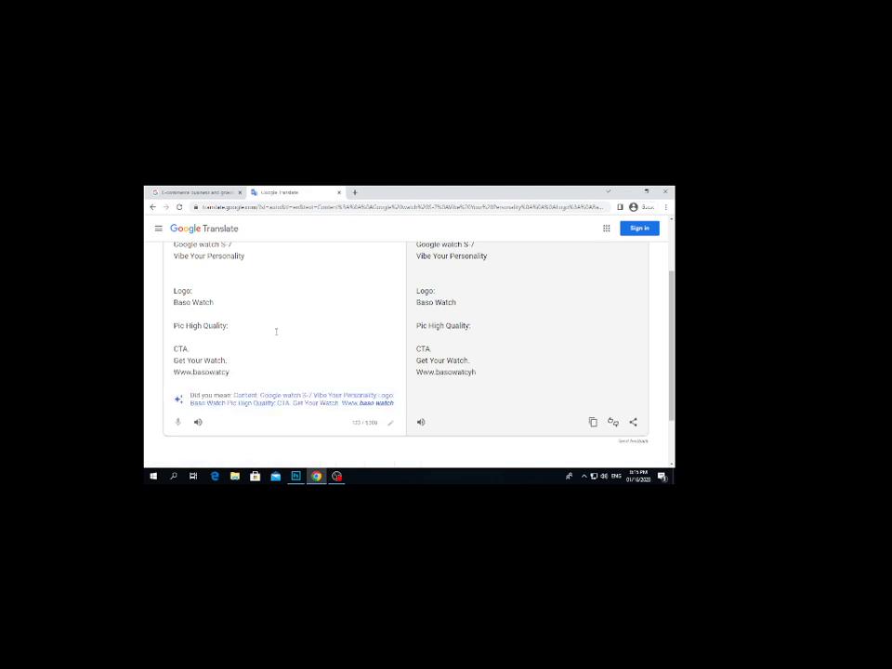
{"action": "type", "text": "h.com"}
{"action": "key", "text": "Return"}
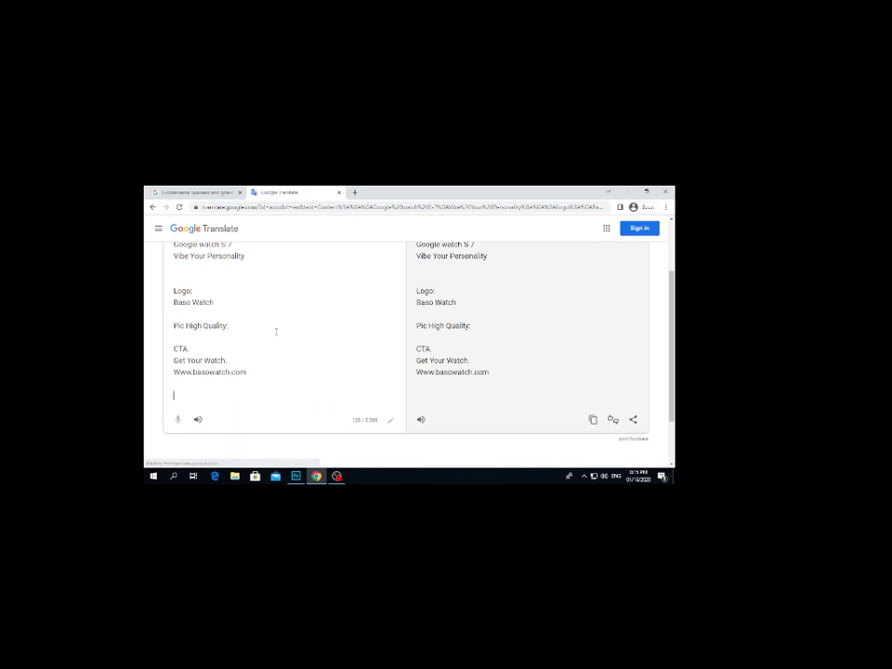
Add "links" and "icons" on separate lines below the website, after a blank line
{"action": "key", "text": "Return"}
{"action": "type", "text": "links"}
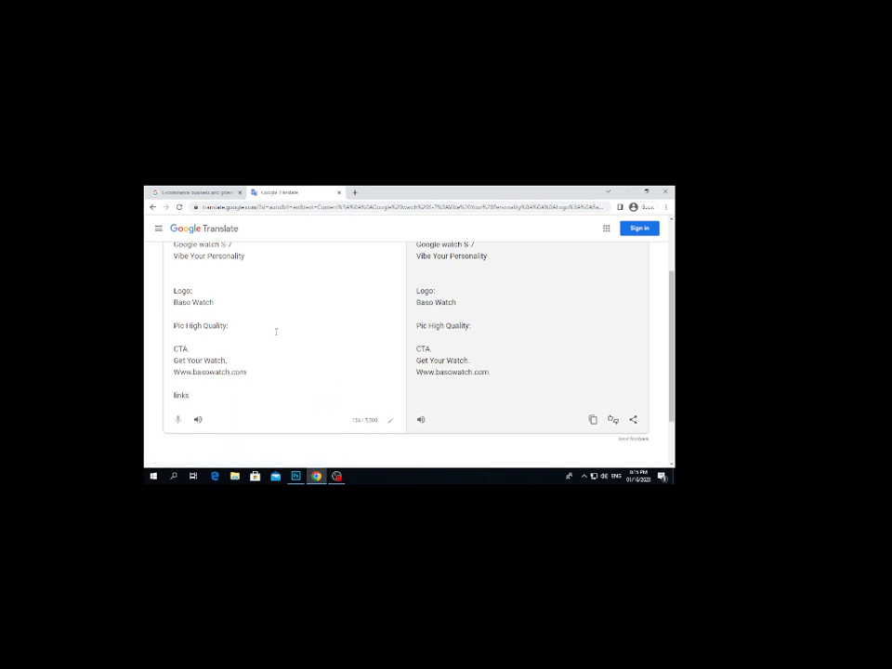
{"action": "key", "text": "Return"}
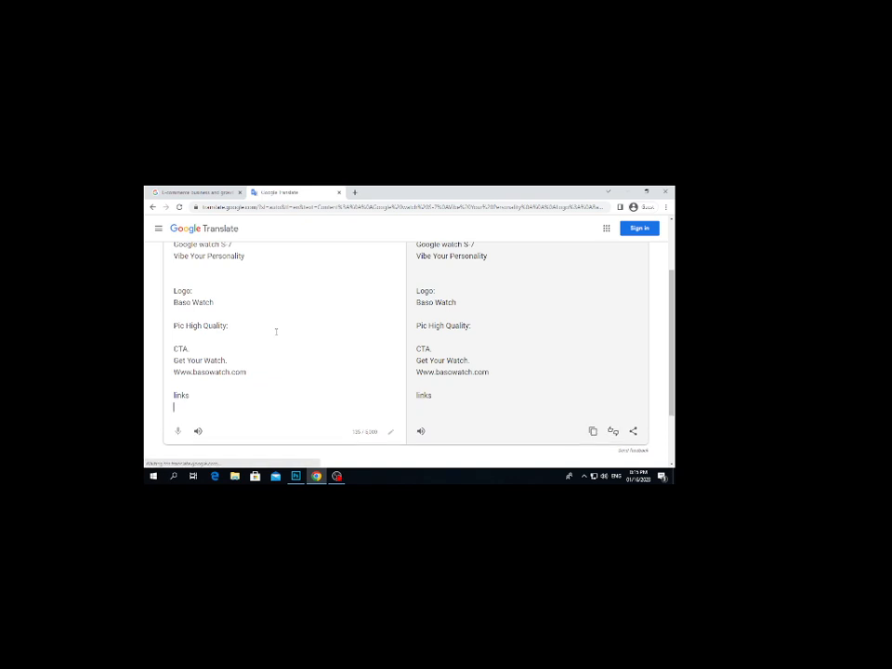
{"action": "type", "text": "icons"}
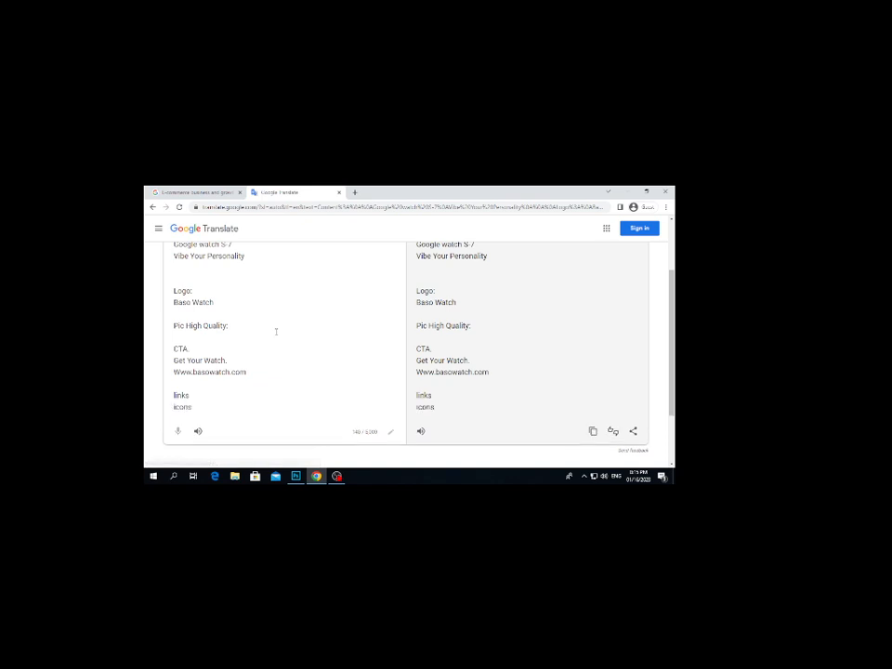
{"action": "key", "text": "Return"}
{"action": "key", "text": "Return"}
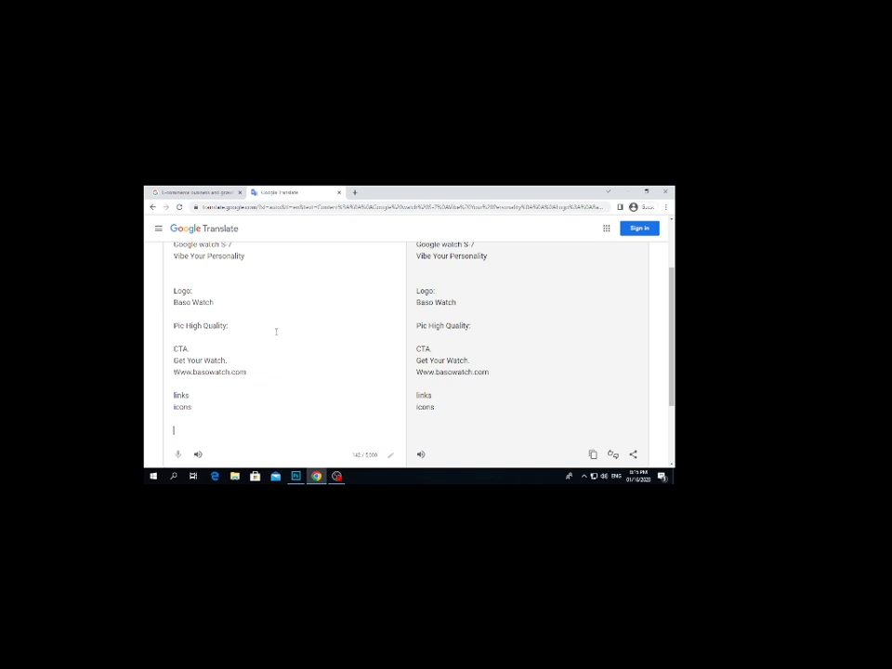
{"action": "scroll", "coordinate": [276, 332], "scroll_direction": "up", "scroll_amount": 5}
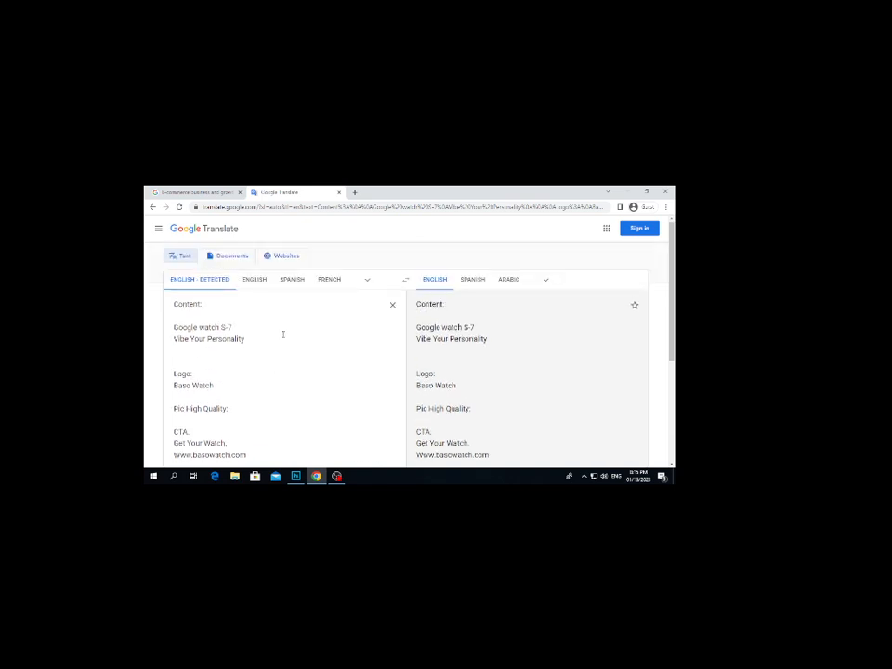
{"action": "left_click", "coordinate": [339, 384]}
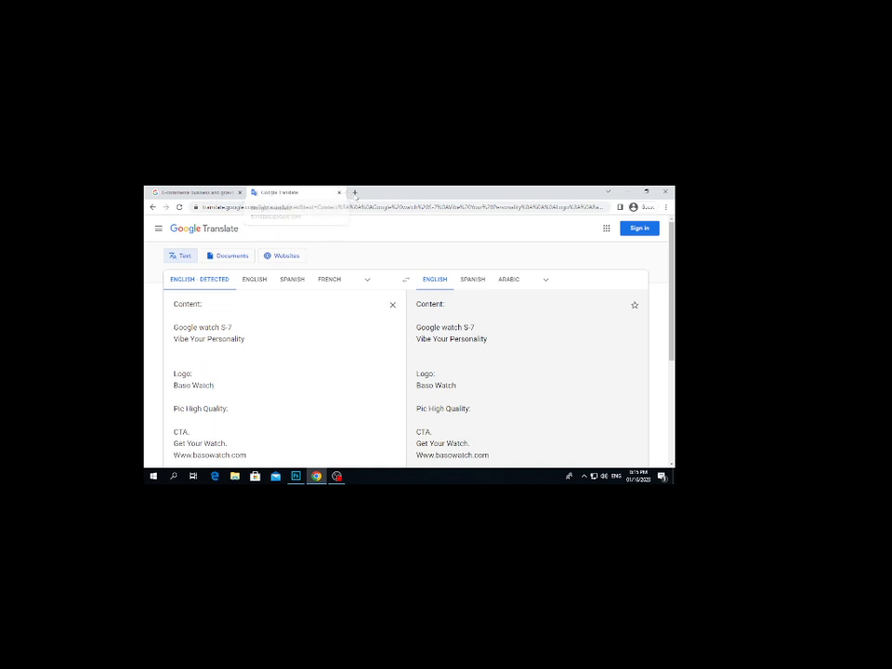
Open the Google homepage in a new browser tab by searching for "google"
{"action": "left_click", "coordinate": [354, 192]}
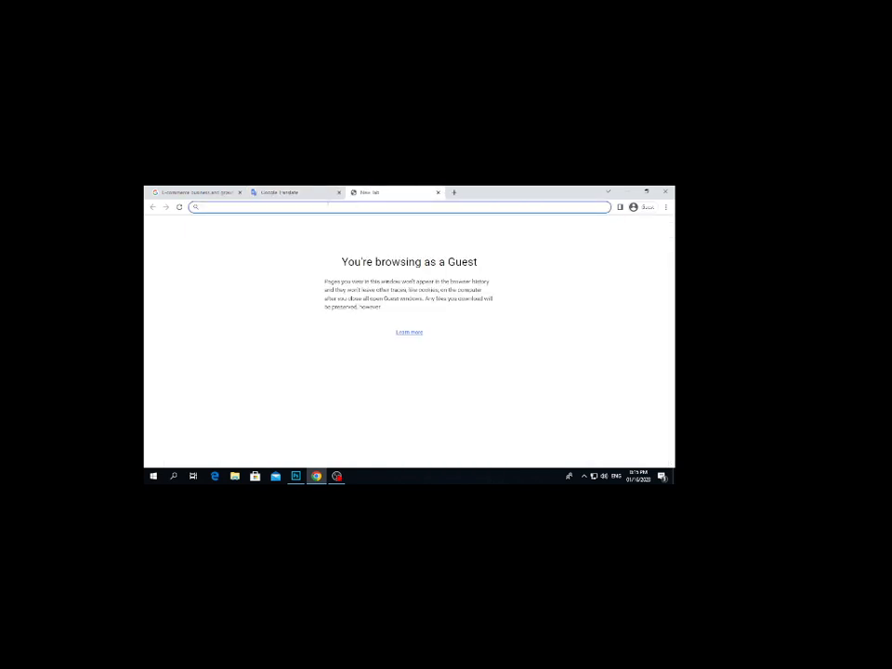
{"action": "type", "text": "google"}
{"action": "key", "text": "Return"}
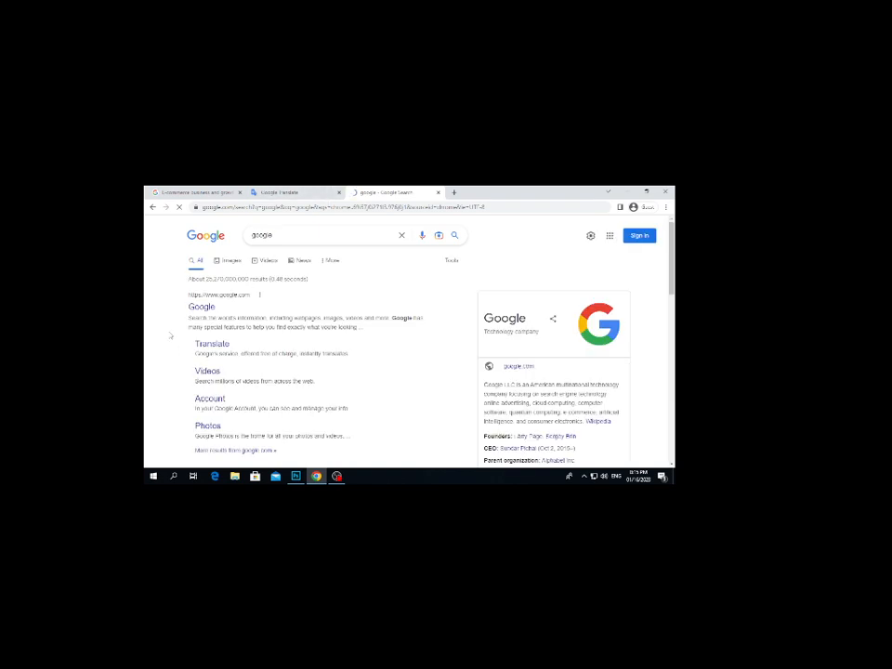
{"action": "left_click", "coordinate": [198, 309]}
Search Google for "I watch Hd pics series 7 png" and show the image results
{"action": "left_click", "coordinate": [314, 296]}
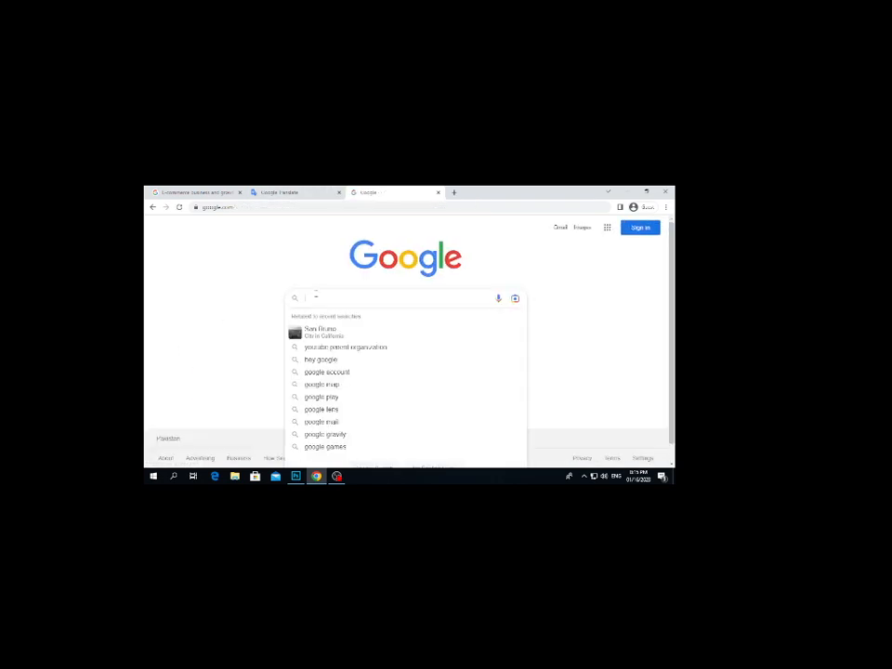
{"action": "type", "text": "i watch"}
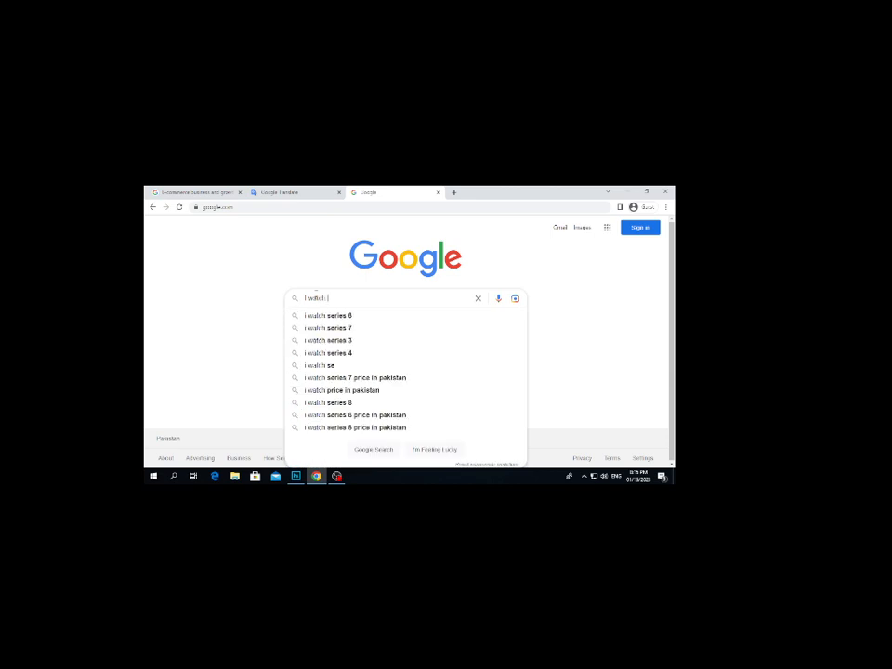
{"action": "type", "text": " hd pics"}
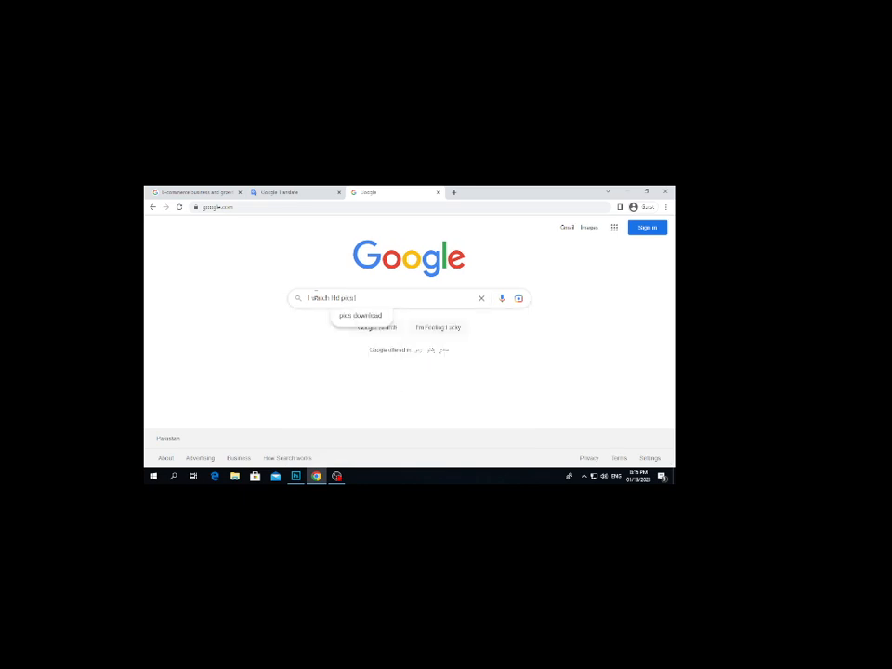
{"action": "type", "text": " series 7"}
{"action": "key", "text": "Return"}
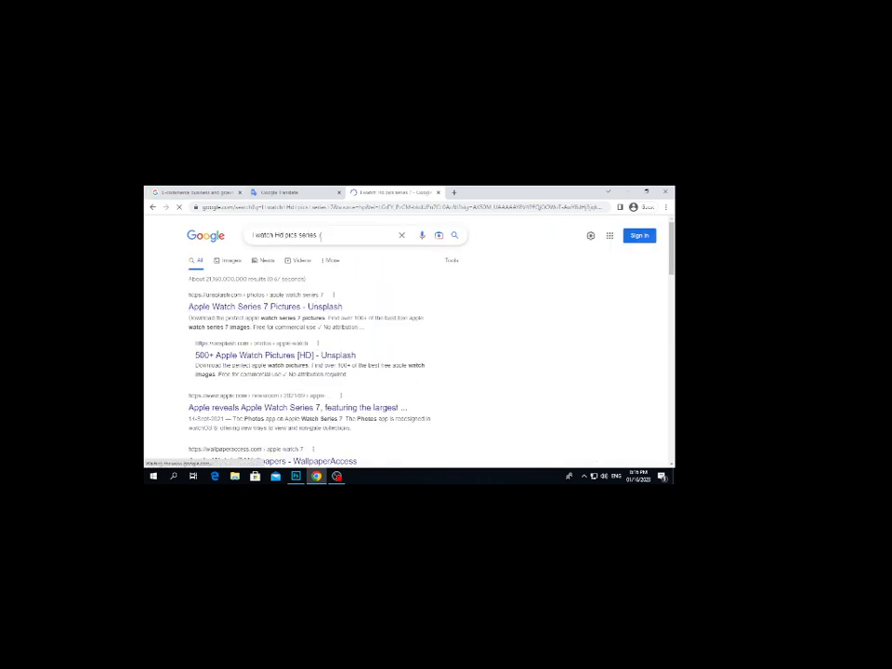
{"action": "left_click", "coordinate": [320, 235]}
{"action": "type", "text": "png"}
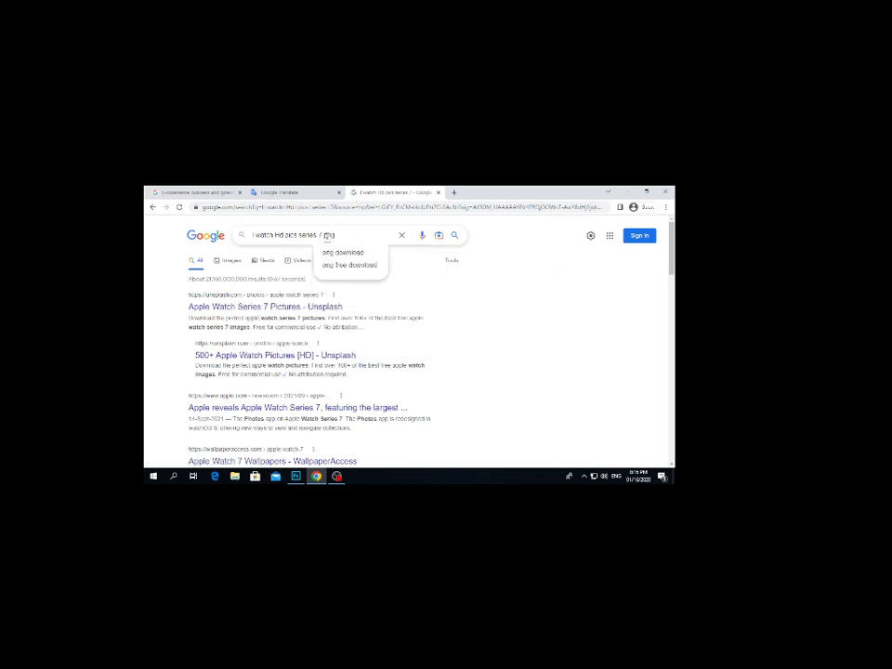
{"action": "key", "text": "Return"}
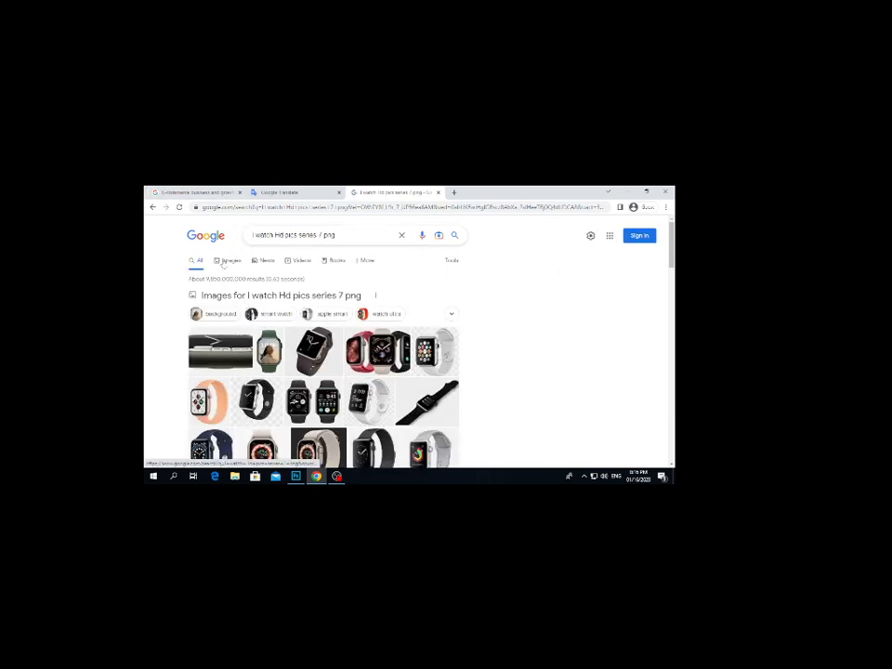
{"action": "left_click", "coordinate": [226, 262]}
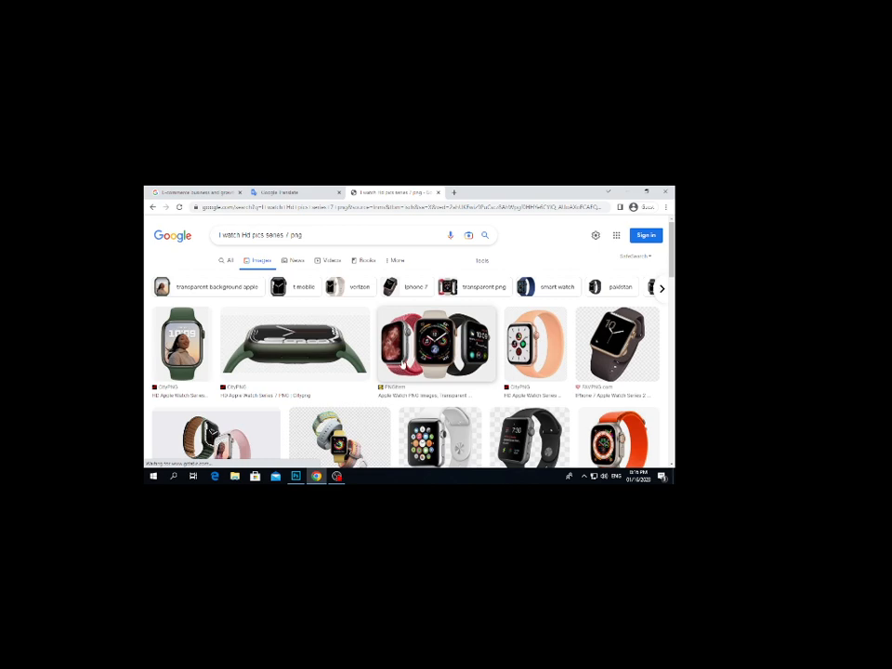
Browse the image results and open the preview of PngFind's silver Apple Watch with the white strap
{"action": "scroll", "coordinate": [405, 353], "scroll_direction": "down", "scroll_amount": 2}
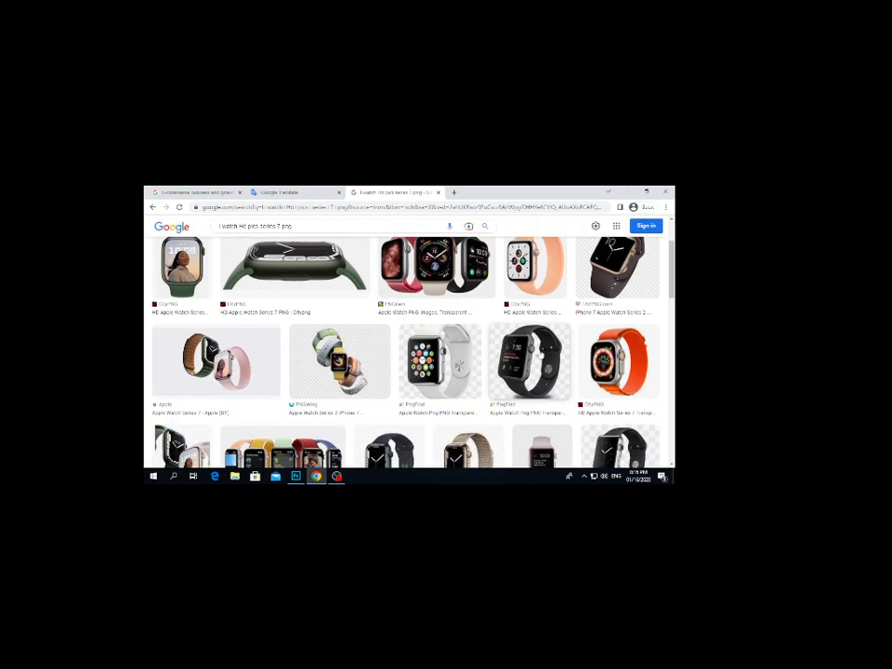
{"action": "scroll", "coordinate": [473, 372], "scroll_direction": "down", "scroll_amount": 2}
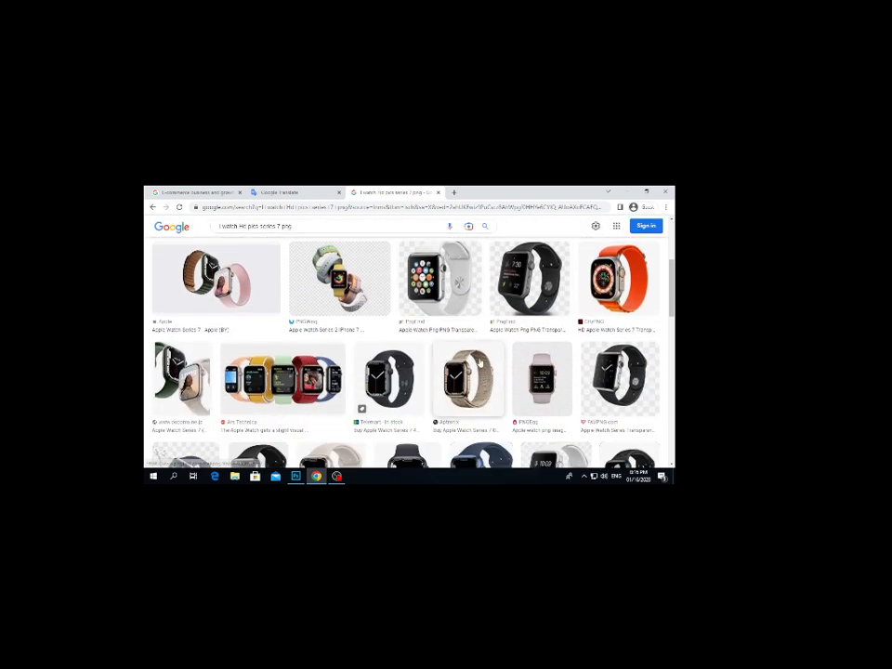
{"action": "scroll", "coordinate": [470, 356], "scroll_direction": "up", "scroll_amount": 2}
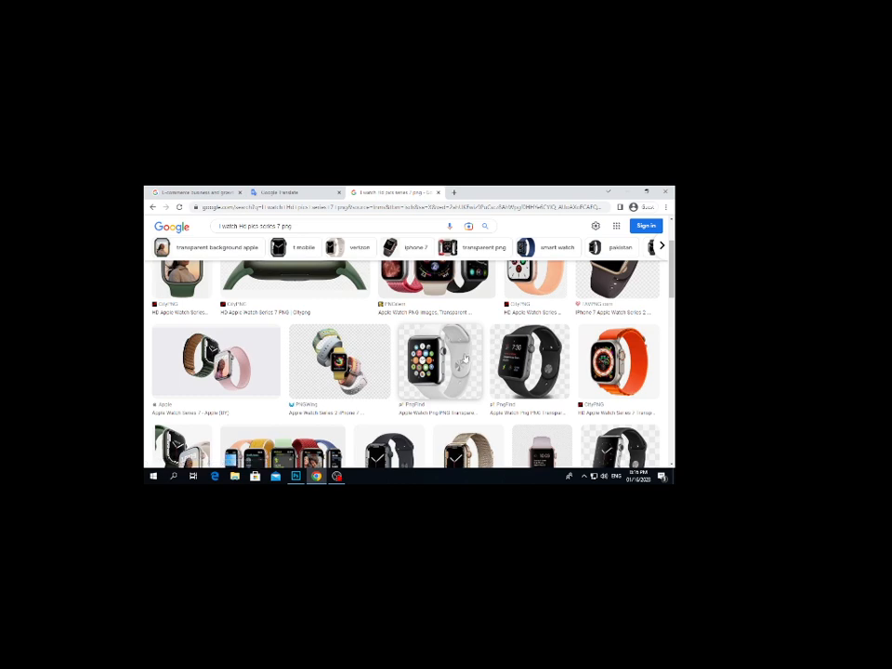
{"action": "scroll", "coordinate": [465, 359], "scroll_direction": "down", "scroll_amount": 5}
{"action": "scroll", "coordinate": [456, 281], "scroll_direction": "up", "scroll_amount": 3}
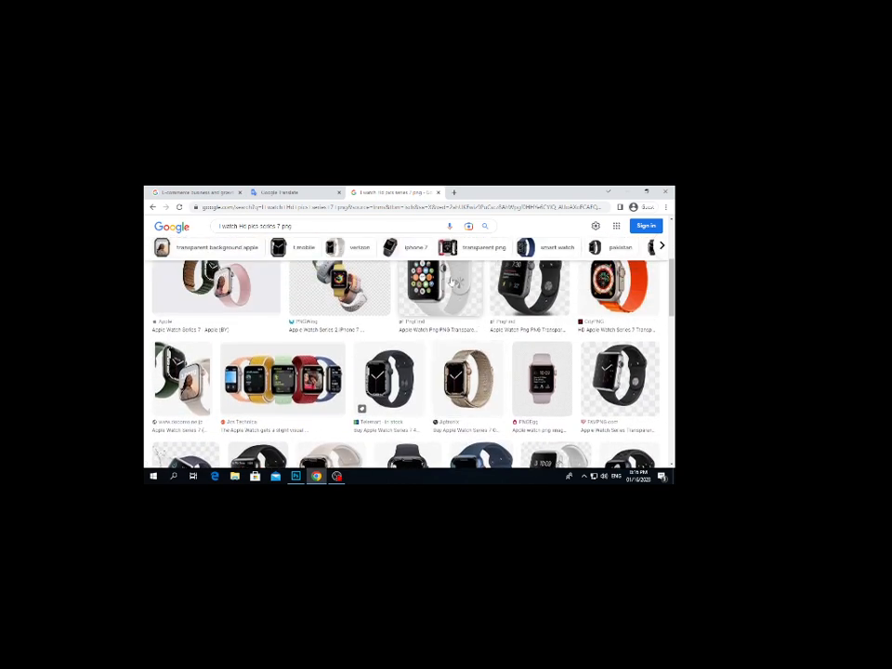
{"action": "left_click", "coordinate": [453, 281]}
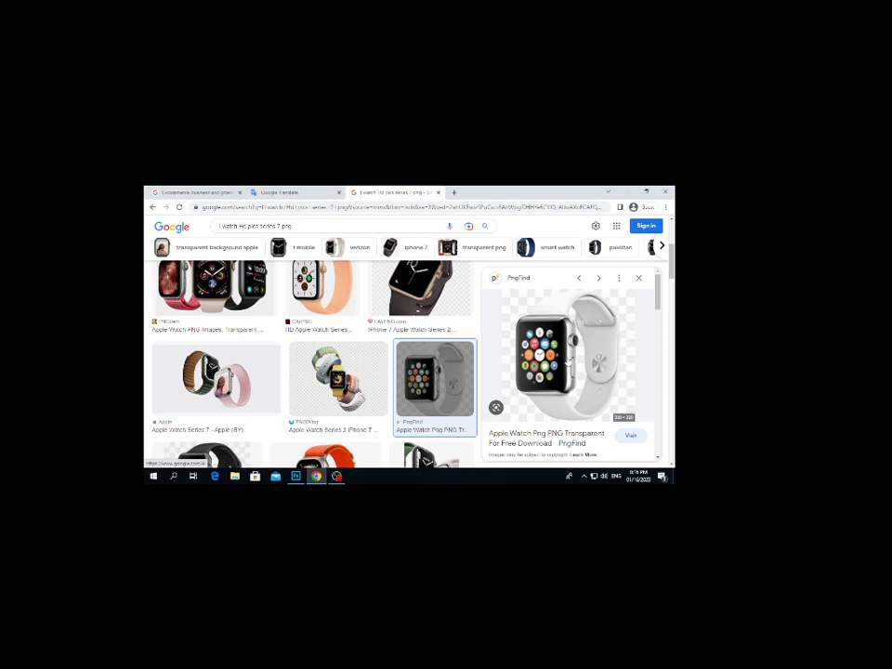
Open PNGitem's related white smart sports watch image and save it as a PNG in Downloads
{"action": "scroll", "coordinate": [372, 372], "scroll_direction": "down", "scroll_amount": 4}
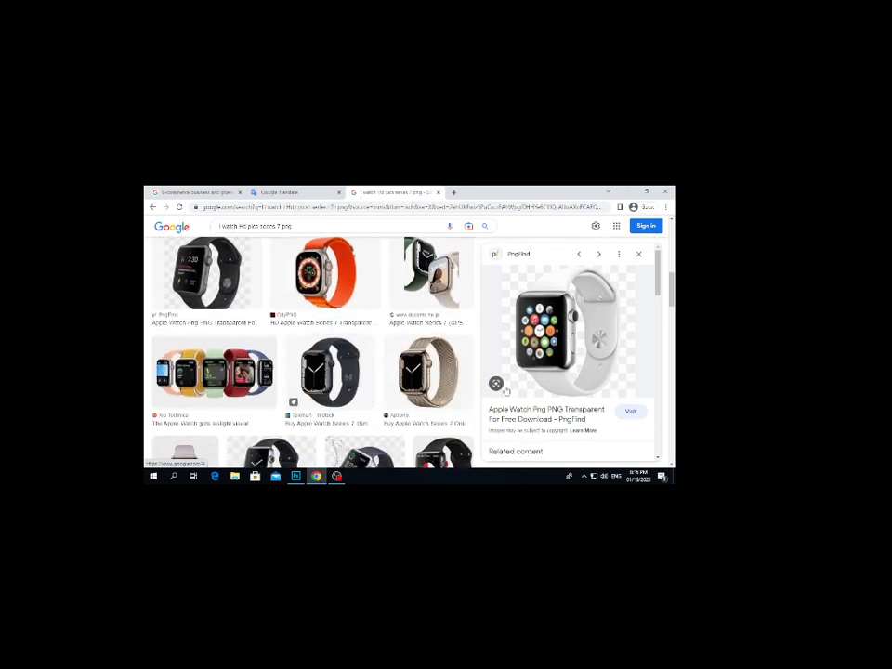
{"action": "scroll", "coordinate": [523, 379], "scroll_direction": "down", "scroll_amount": 3}
{"action": "left_click", "coordinate": [605, 337]}
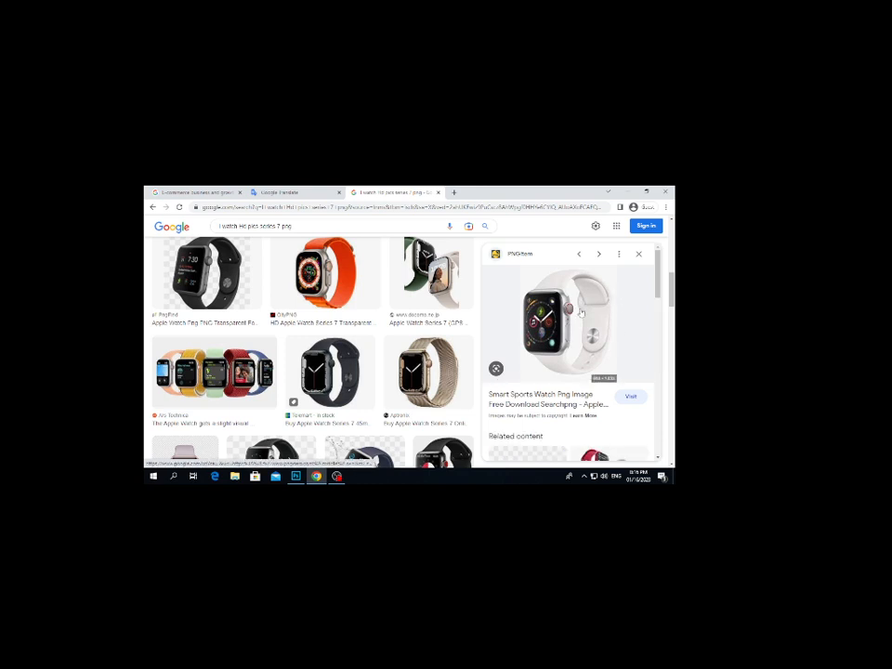
{"action": "right_click", "coordinate": [584, 311]}
{"action": "left_click", "coordinate": [610, 396]}
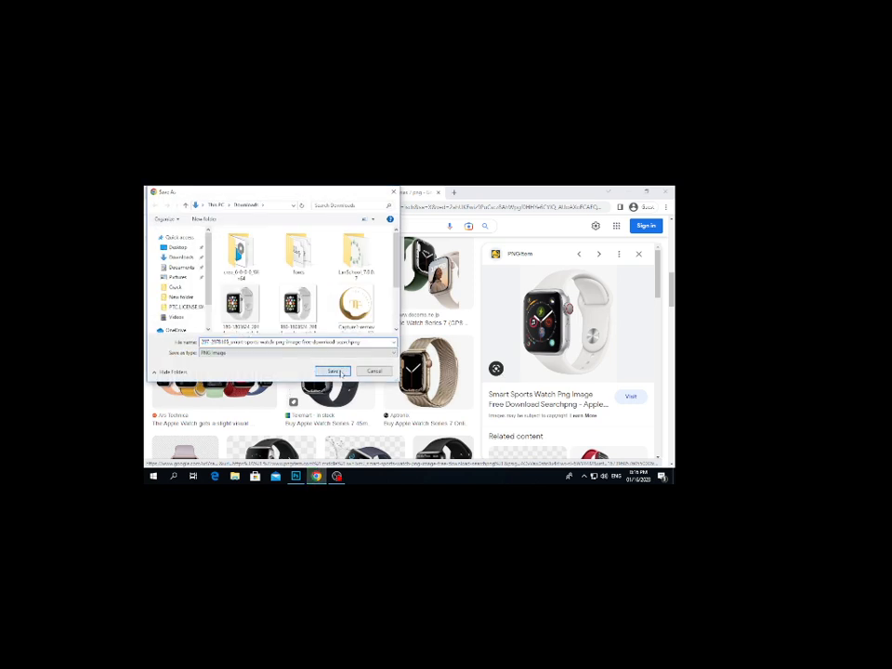
{"action": "left_click", "coordinate": [333, 371]}
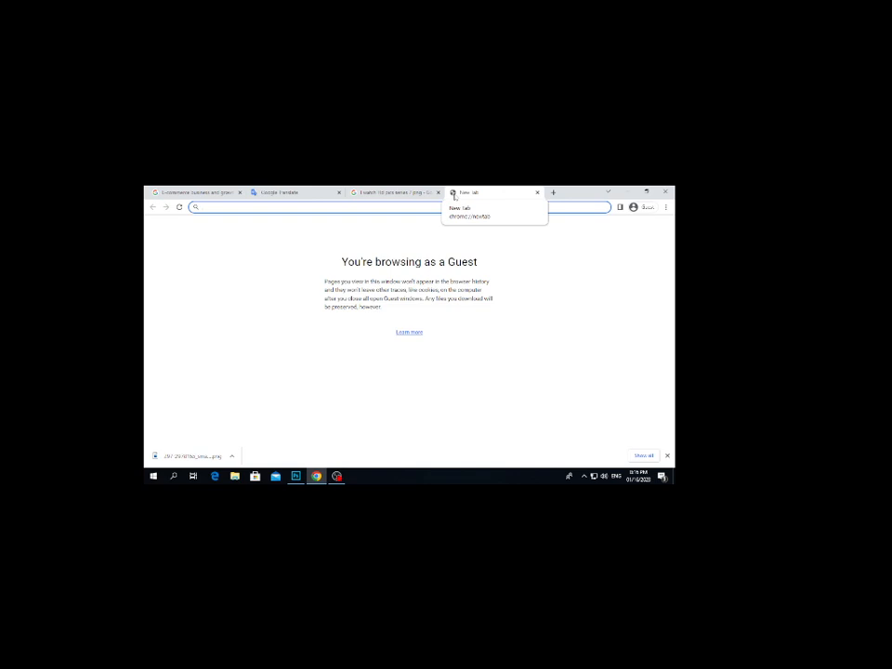
Search for "bg remover", open remove.bg and upload the downloaded watch image for background removal
{"action": "type", "text": "bg remover"}
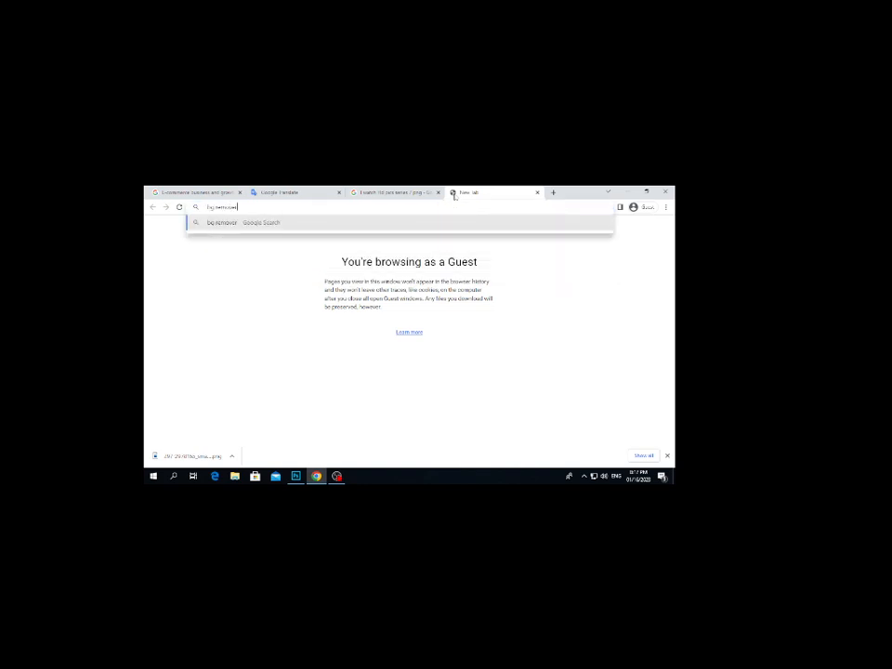
{"action": "key", "text": "Return"}
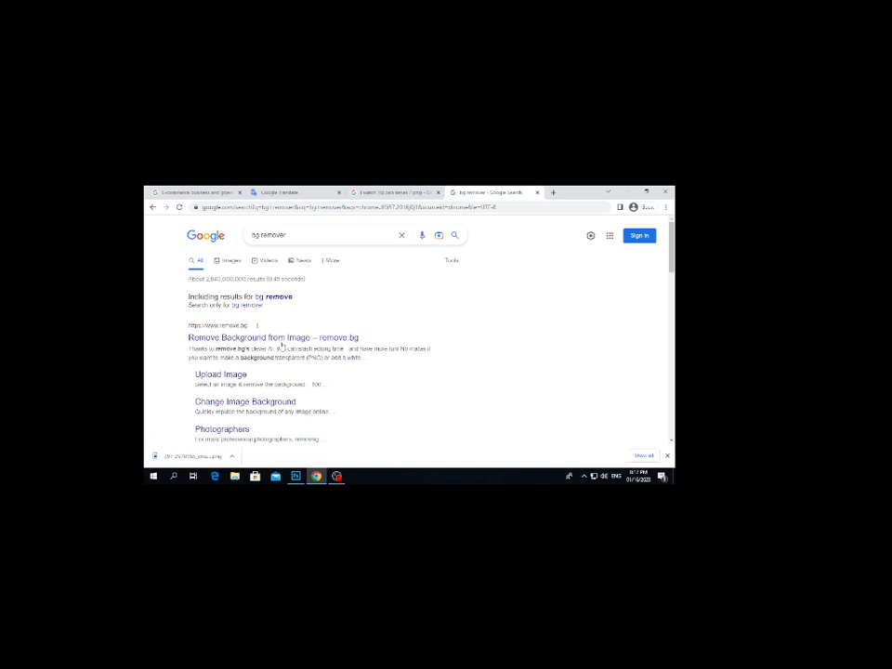
{"action": "left_click", "coordinate": [279, 340]}
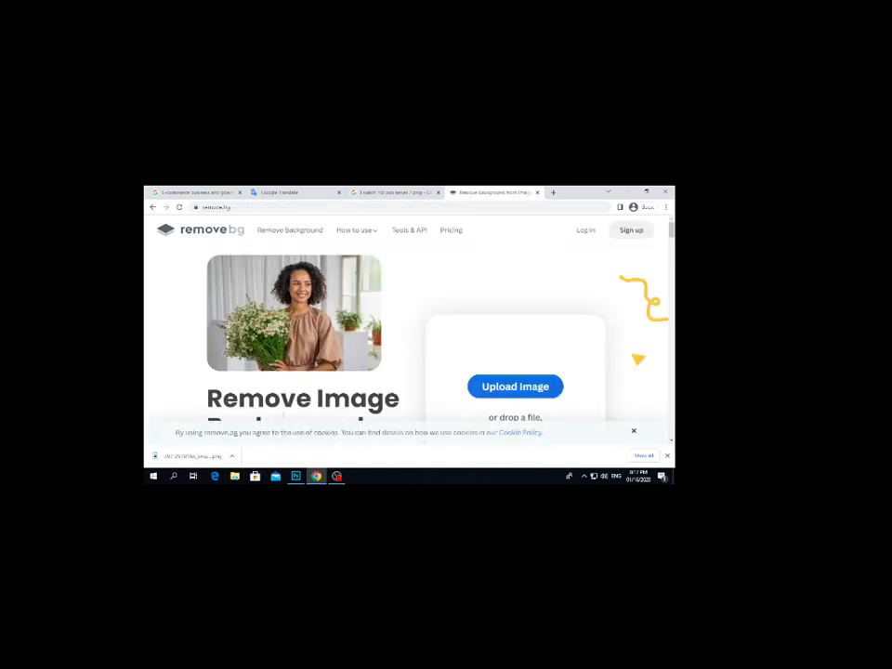
{"action": "left_click_drag", "start_coordinate": [181, 454], "coordinate": [369, 335]}
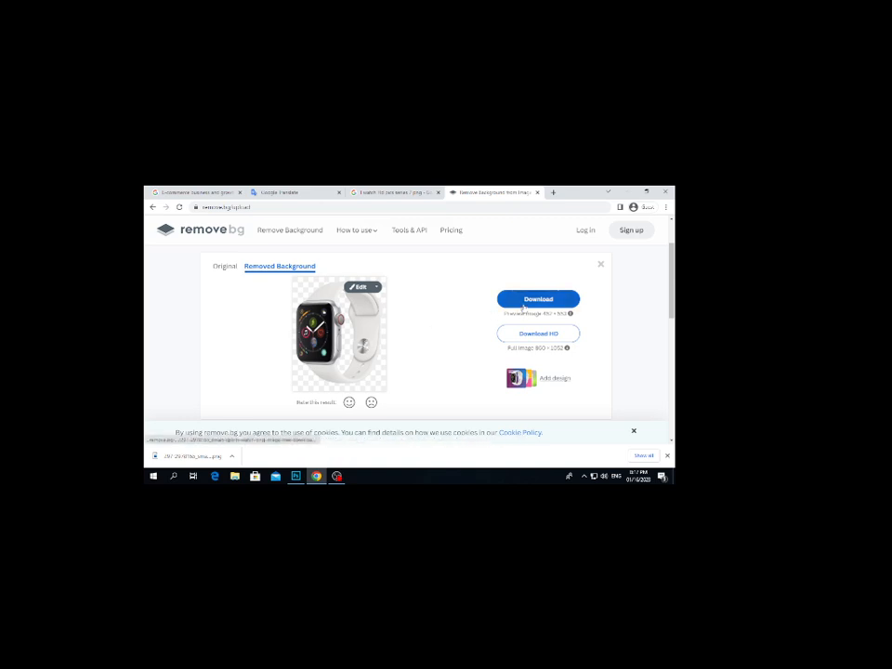
Download the background-removed watch image at preview size and switch to Photoshop
{"action": "left_click", "coordinate": [532, 333]}
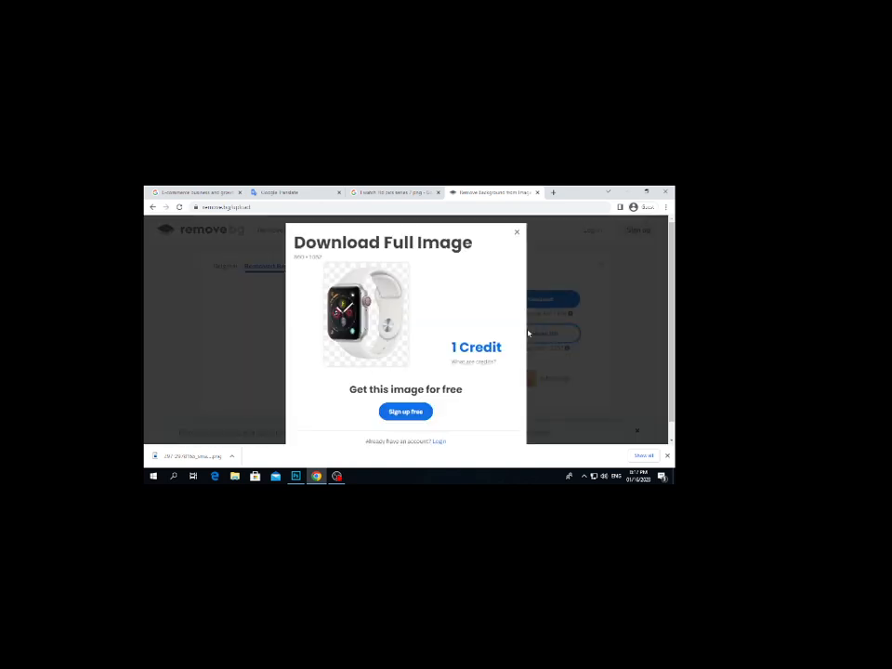
{"action": "left_click", "coordinate": [517, 231]}
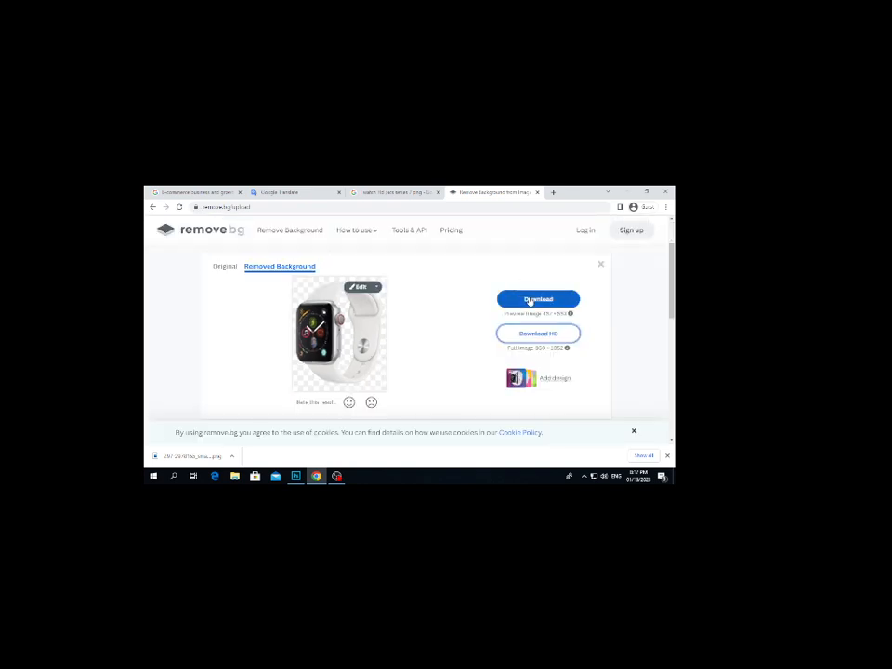
{"action": "left_click", "coordinate": [531, 299]}
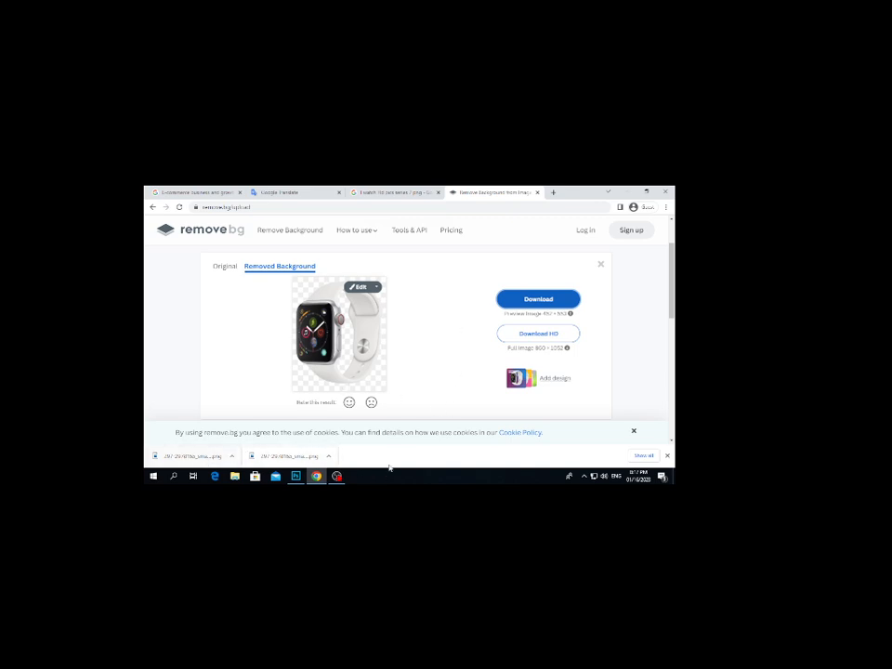
{"action": "left_click", "coordinate": [300, 479]}
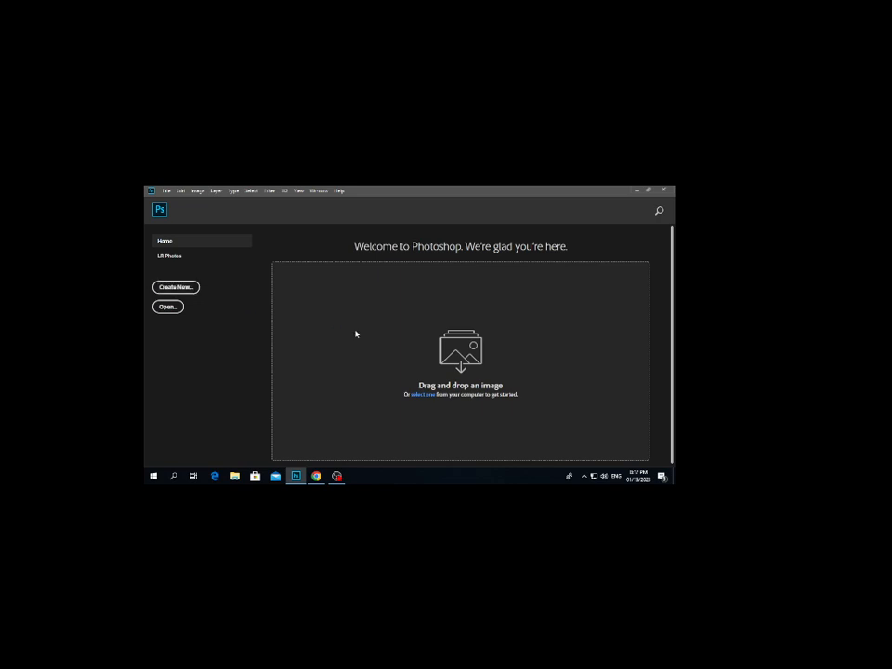
{"action": "key", "text": "ctrl+n"}
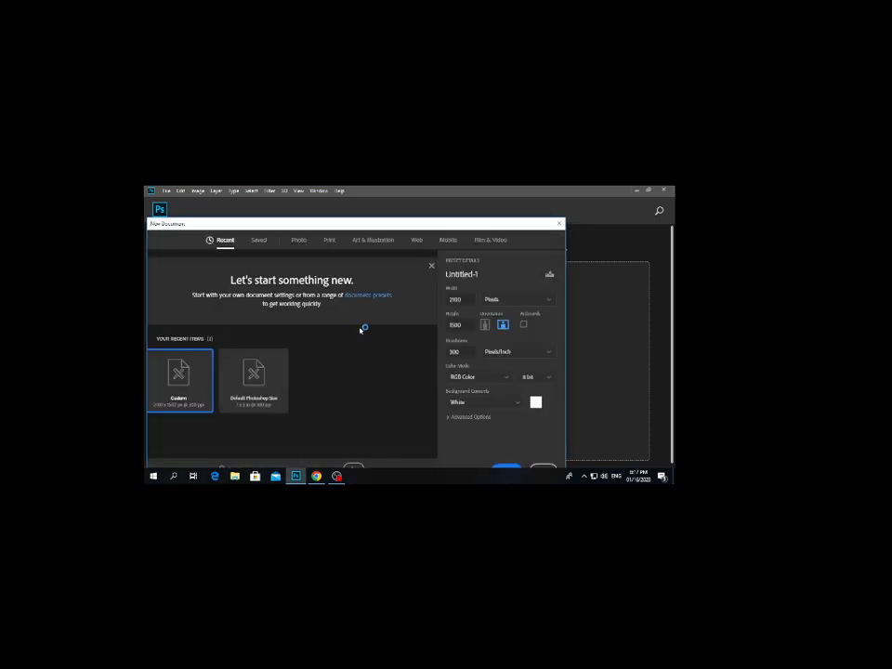
{"action": "left_click", "coordinate": [495, 300]}
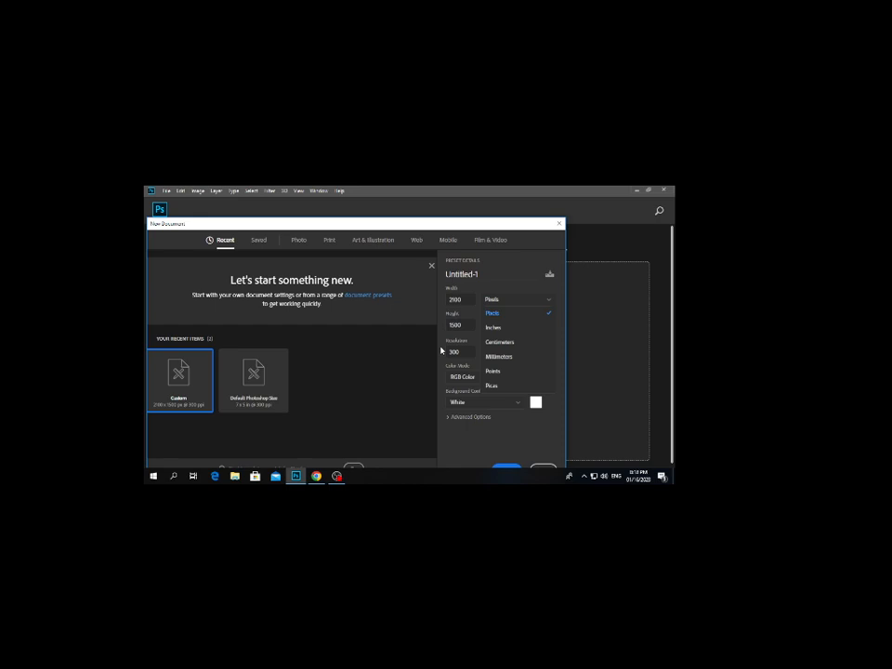
{"action": "left_click", "coordinate": [518, 313]}
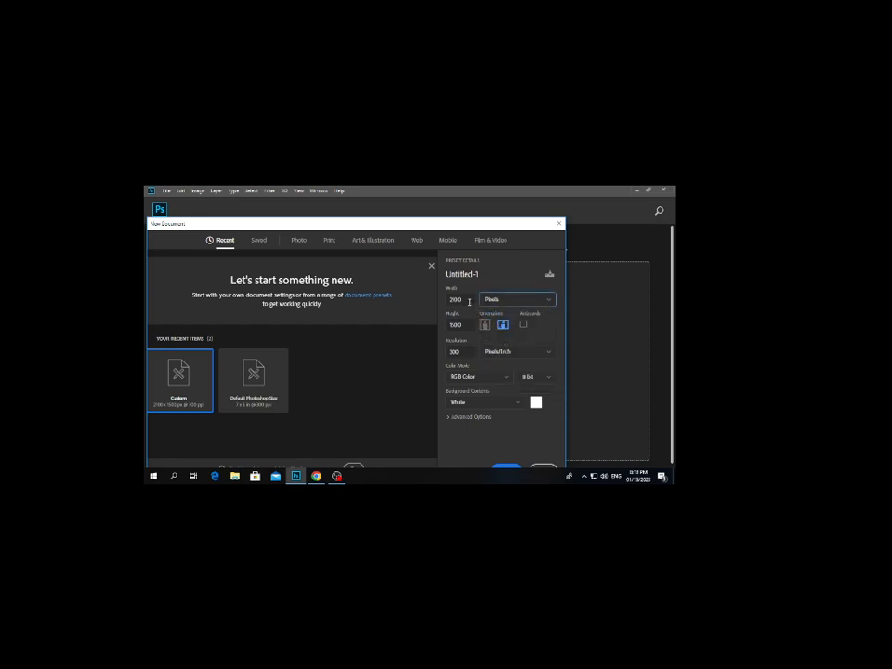
{"action": "type", "text": "1080"}
{"action": "key", "text": "Tab"}
{"action": "type", "text": "1080"}
{"action": "left_click", "coordinate": [559, 223]}
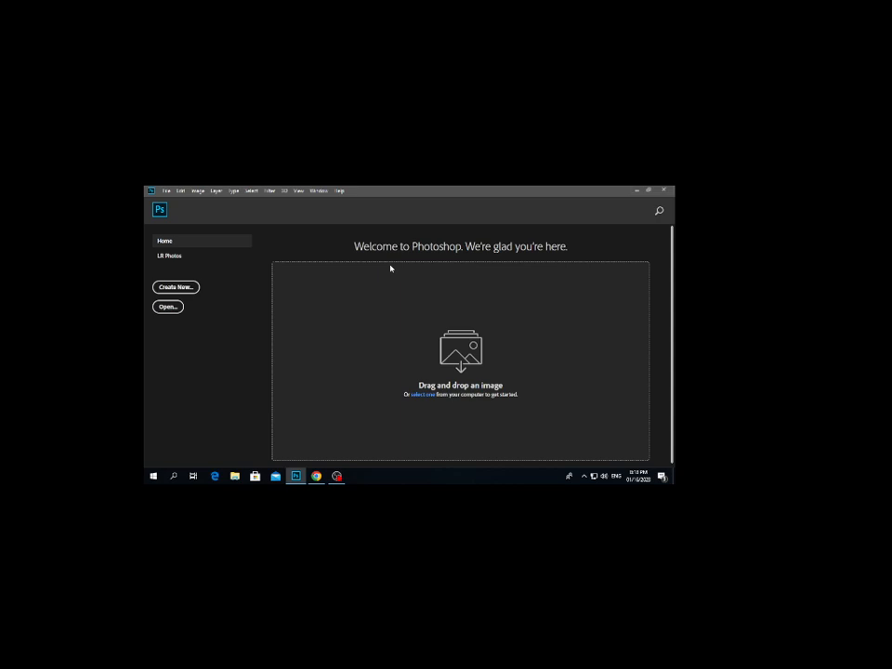
Open the downloaded smart sports watch PNG from Downloads to view it and close it again
{"action": "left_click", "coordinate": [177, 308]}
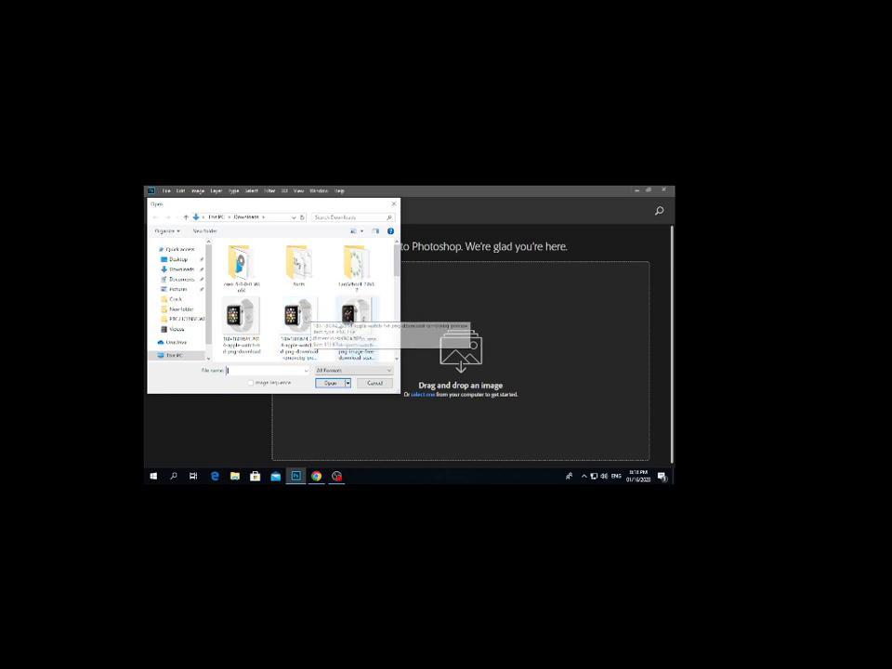
{"action": "double_click", "coordinate": [355, 316]}
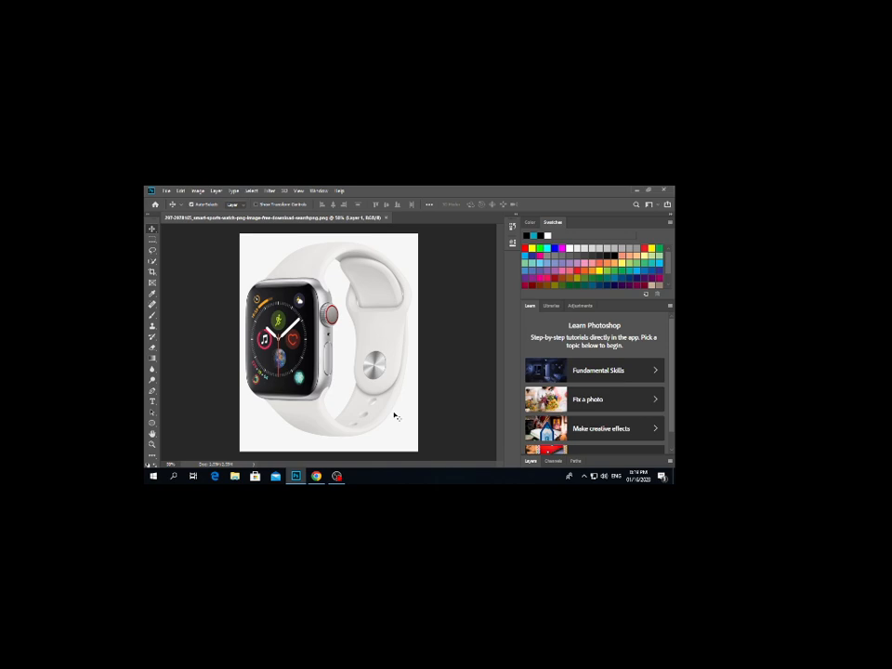
{"action": "left_click", "coordinate": [386, 218]}
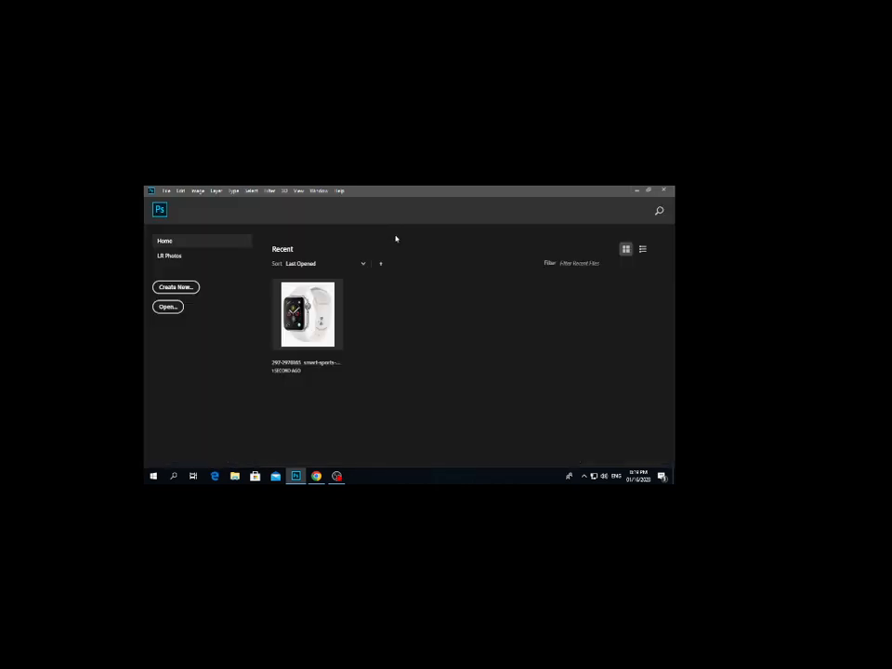
Start a new document, browse the Print and Art & Illustration presets, and settle on the Photo presets
{"action": "left_click", "coordinate": [175, 287]}
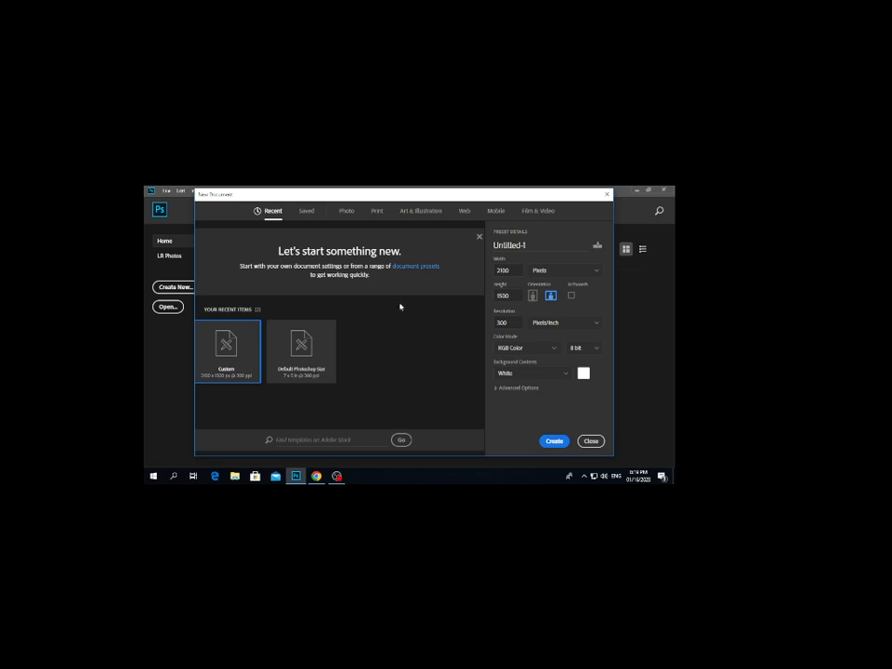
{"action": "left_click", "coordinate": [348, 213]}
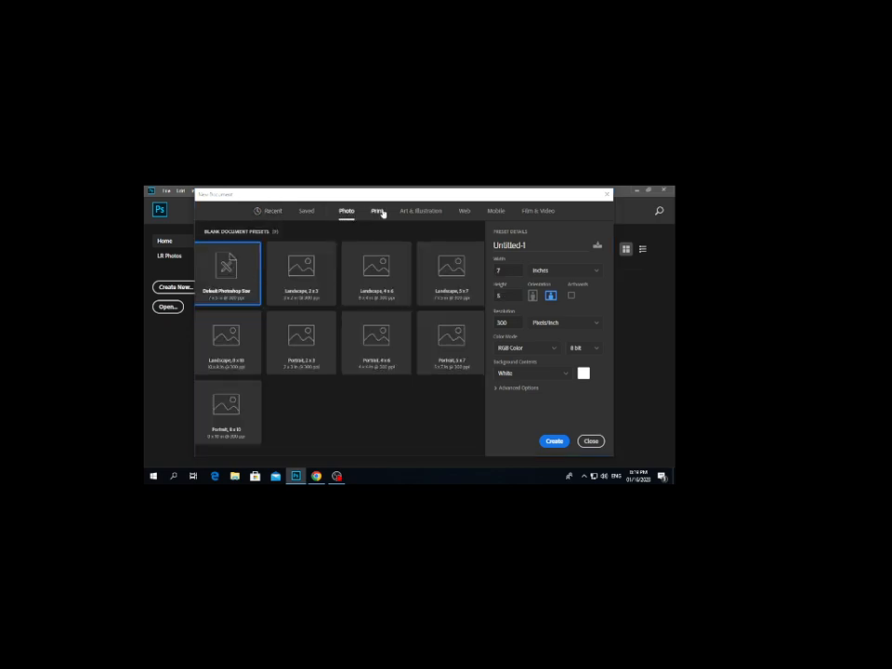
{"action": "left_click", "coordinate": [379, 212]}
{"action": "left_click", "coordinate": [406, 213]}
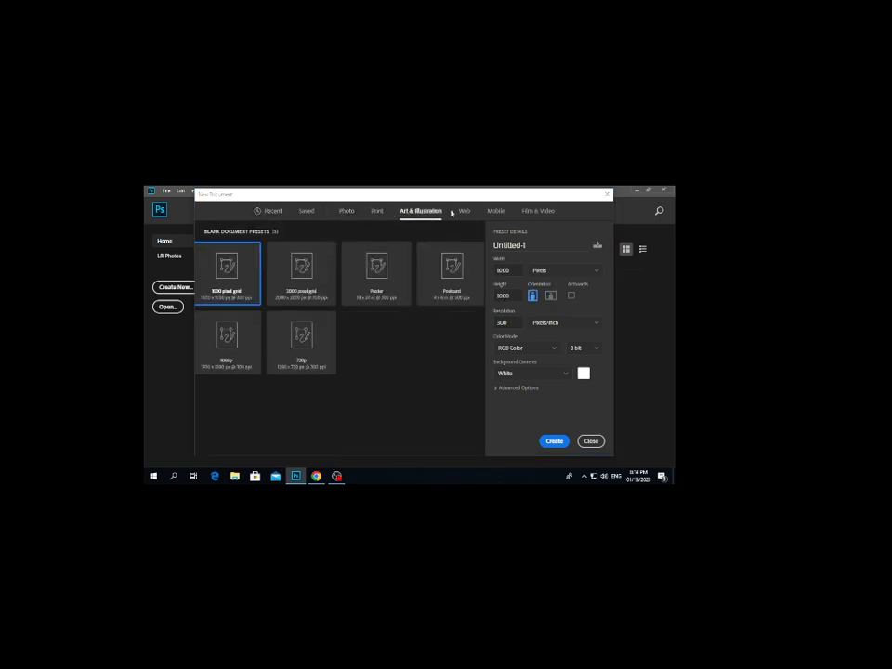
{"action": "left_click", "coordinate": [346, 214]}
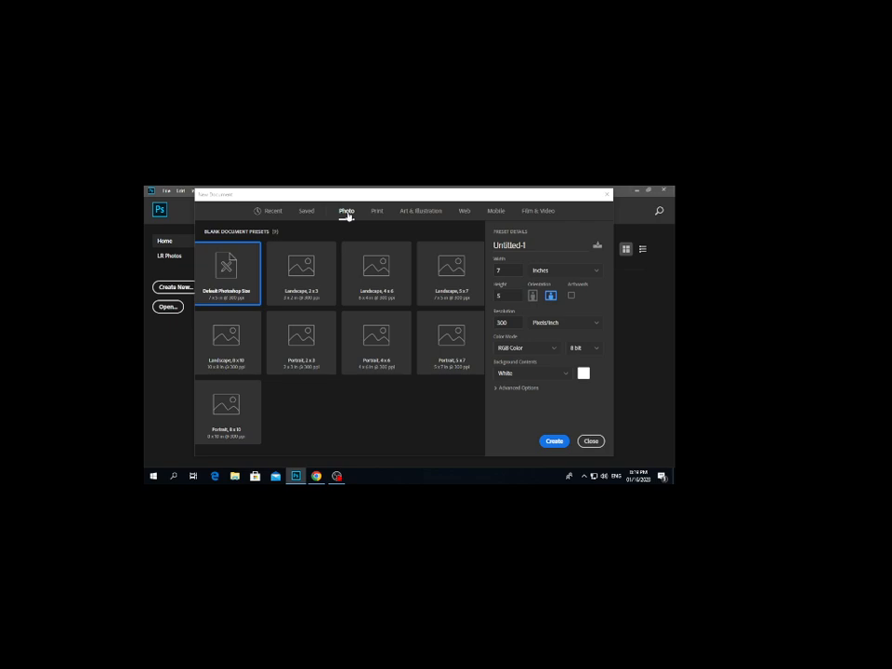
Set the new document's units to pixels and its size to 1080 wide by 1080 high
{"action": "left_click", "coordinate": [564, 274]}
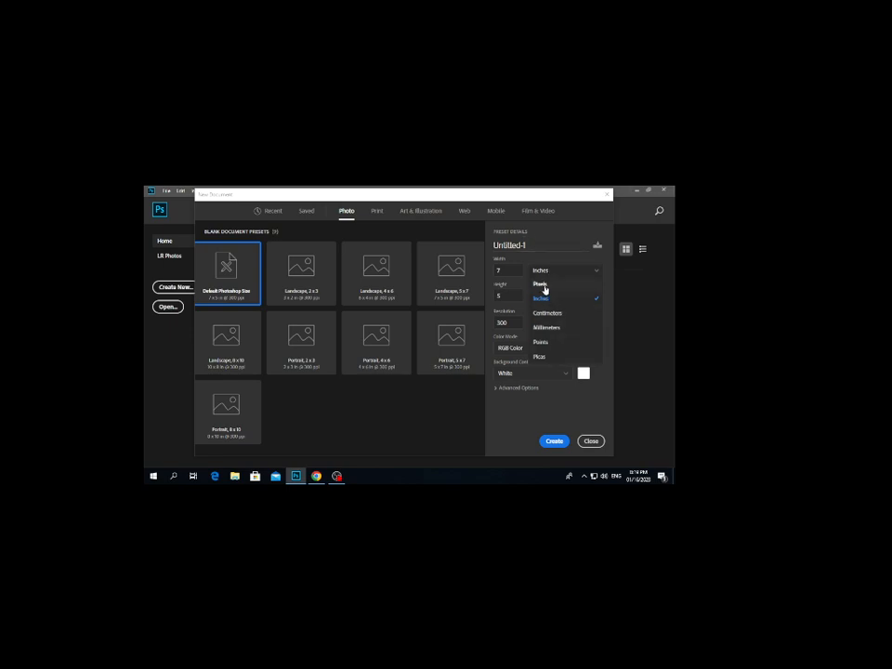
{"action": "left_click", "coordinate": [541, 284]}
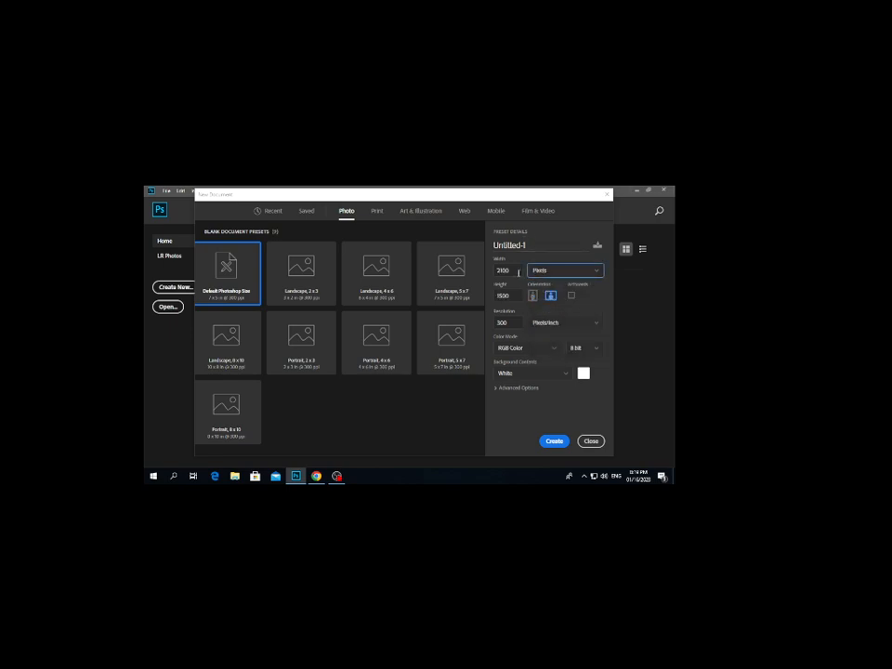
{"action": "left_click_drag", "start_coordinate": [511, 275], "coordinate": [496, 269]}
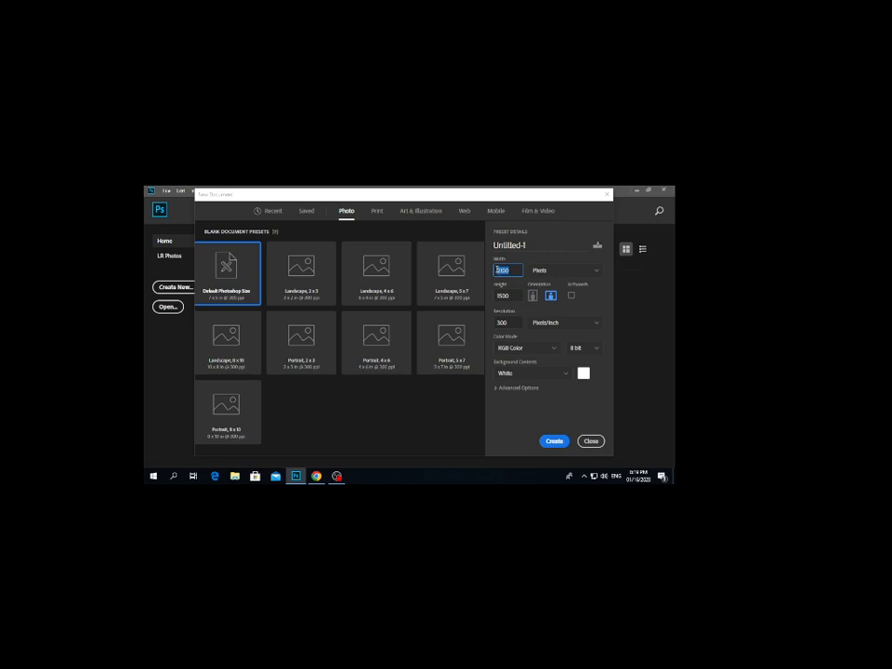
{"action": "key", "text": "BackSpace"}
{"action": "type", "text": "3000"}
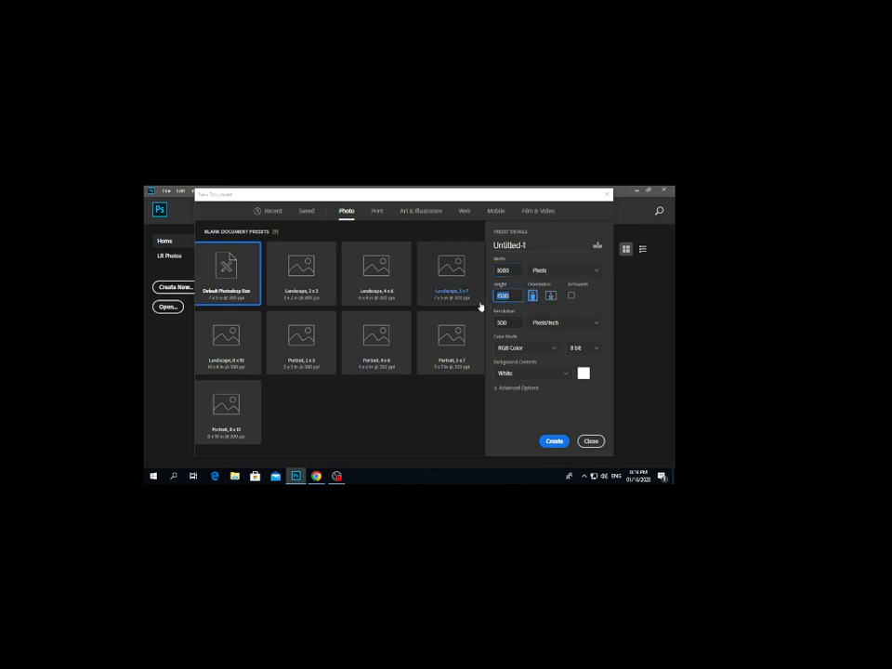
{"action": "type", "text": "108"}
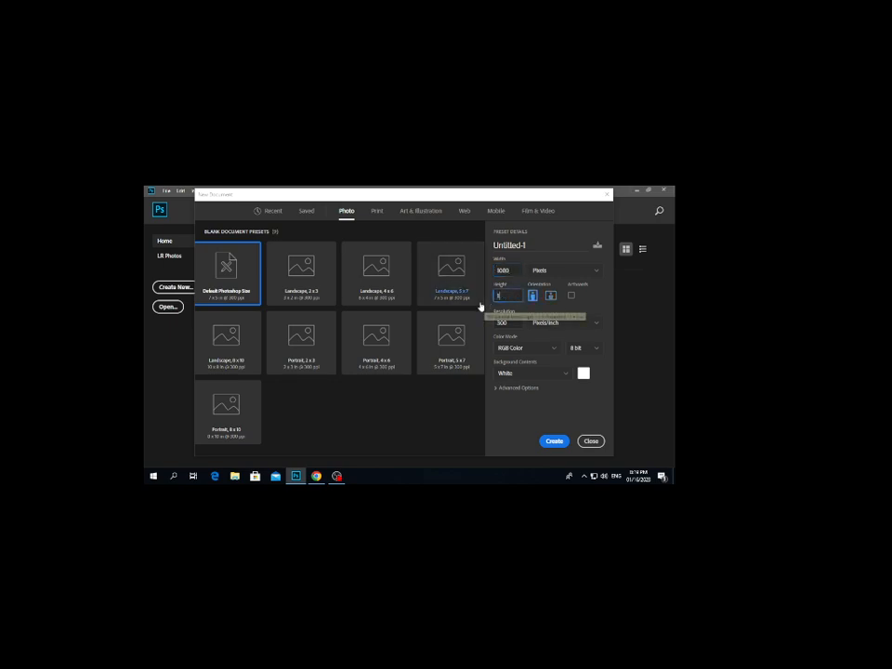
{"action": "type", "text": "0"}
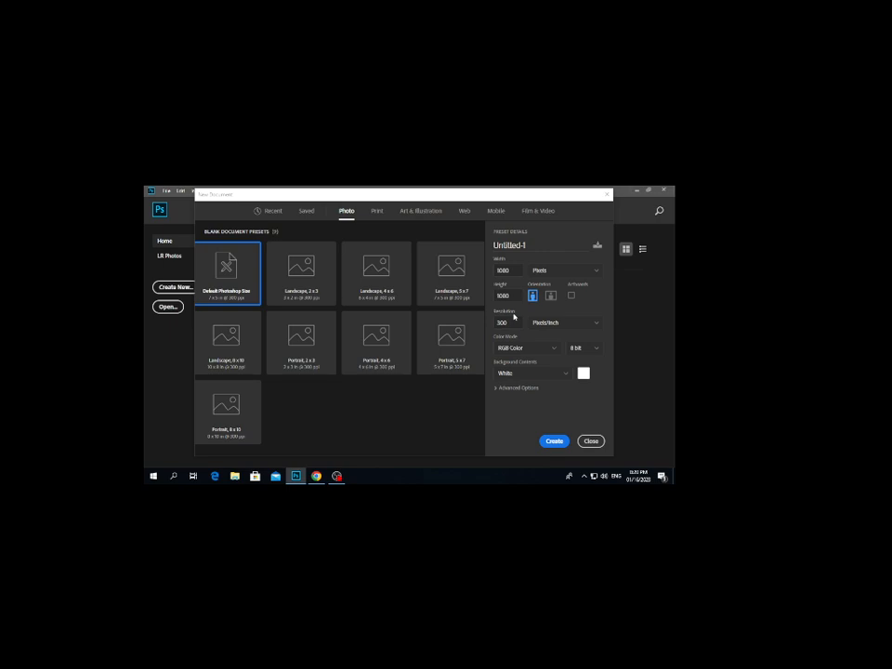
Choose RGB Color with 8 bit depth and a white background, and create the document
{"action": "left_click", "coordinate": [543, 350]}
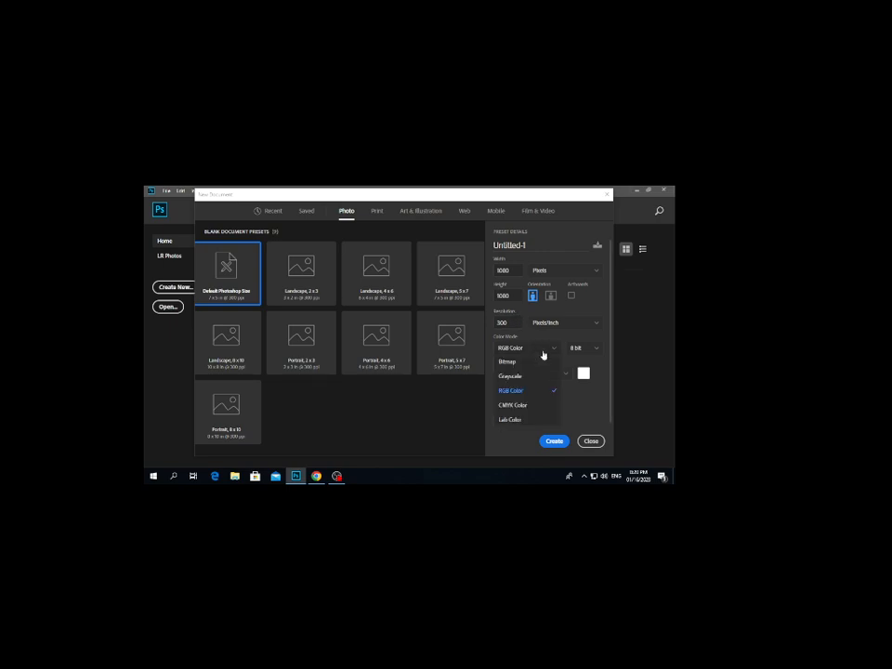
{"action": "left_click", "coordinate": [538, 387]}
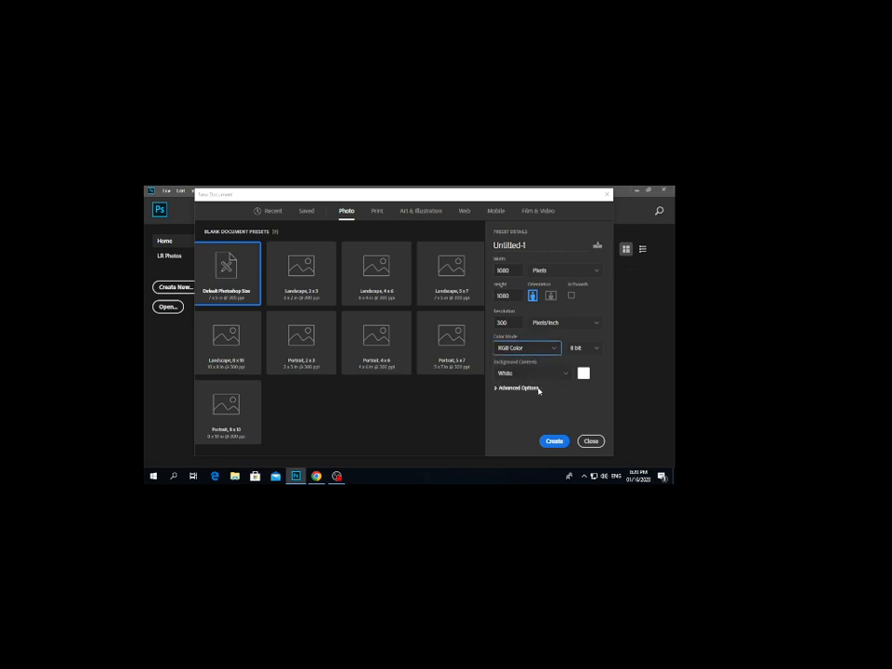
{"action": "left_click", "coordinate": [583, 351]}
{"action": "left_click", "coordinate": [586, 364]}
{"action": "left_click", "coordinate": [584, 373]}
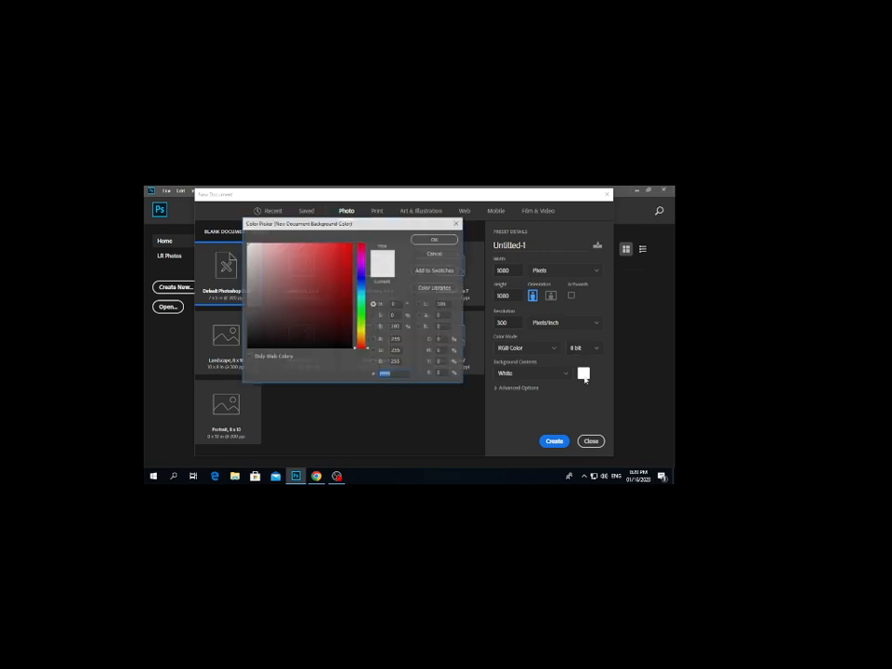
{"action": "left_click", "coordinate": [431, 240]}
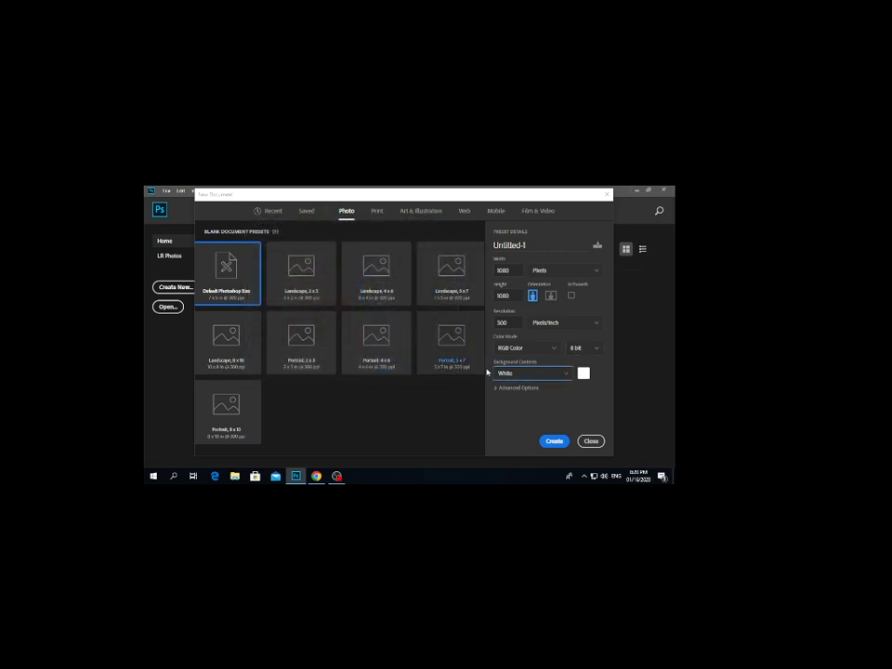
{"action": "left_click", "coordinate": [553, 442]}
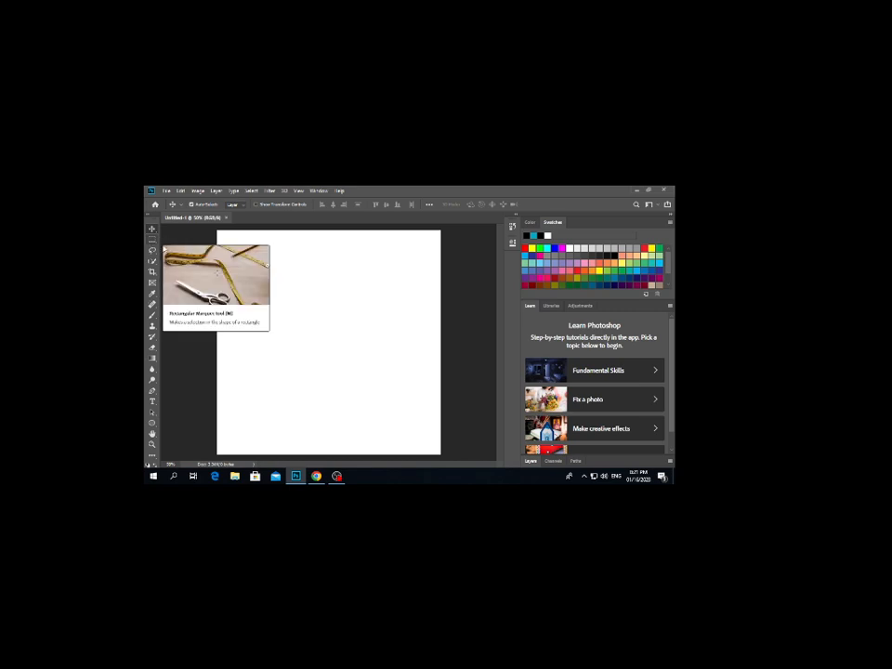
Restore the Photoshop window to a floating size, move it up and stretch its height down to the taskbar
{"action": "left_click", "coordinate": [649, 191]}
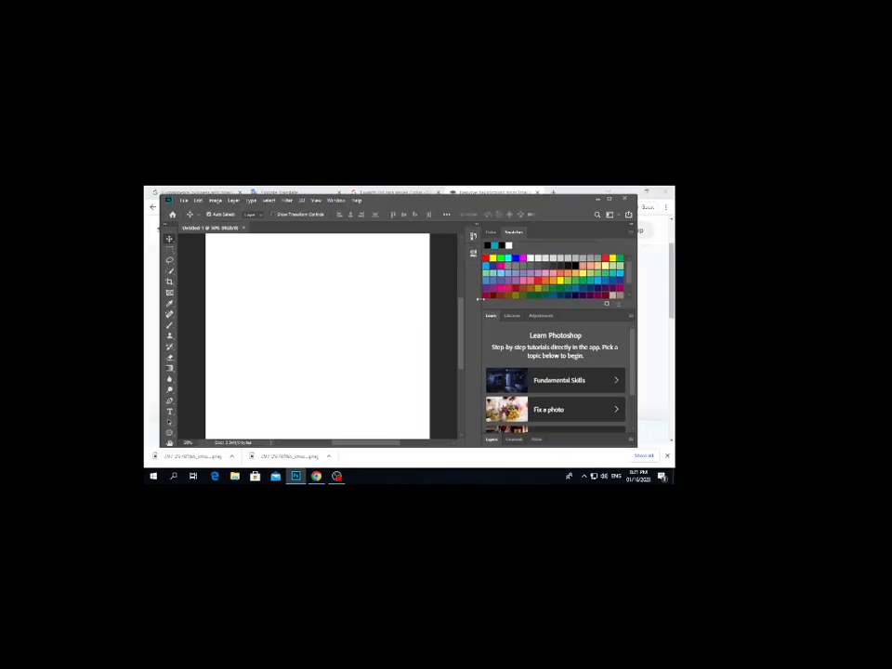
{"action": "left_click_drag", "start_coordinate": [448, 203], "coordinate": [446, 212]}
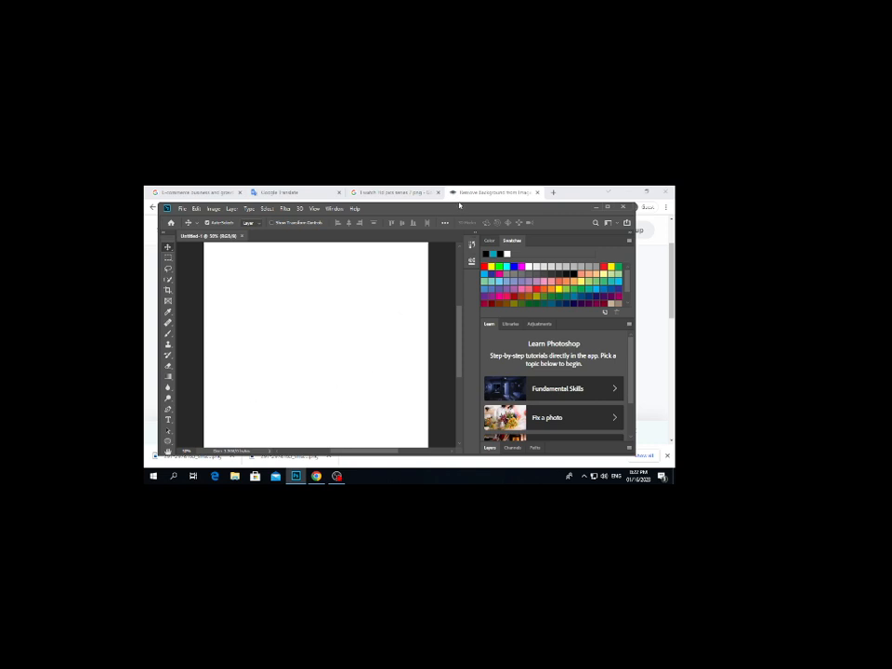
{"action": "left_click_drag", "start_coordinate": [458, 206], "coordinate": [459, 197]}
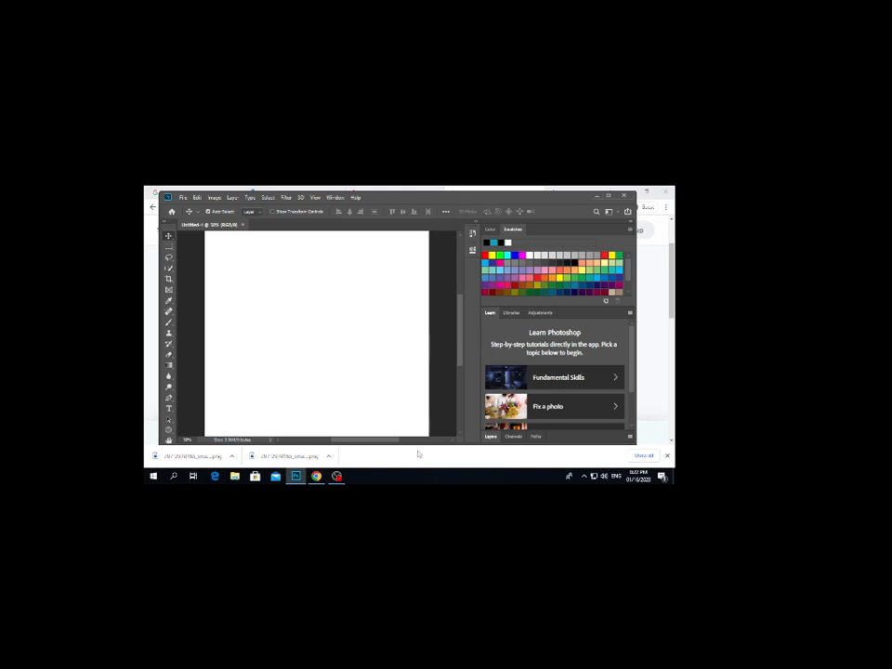
{"action": "left_click_drag", "start_coordinate": [422, 447], "coordinate": [422, 464]}
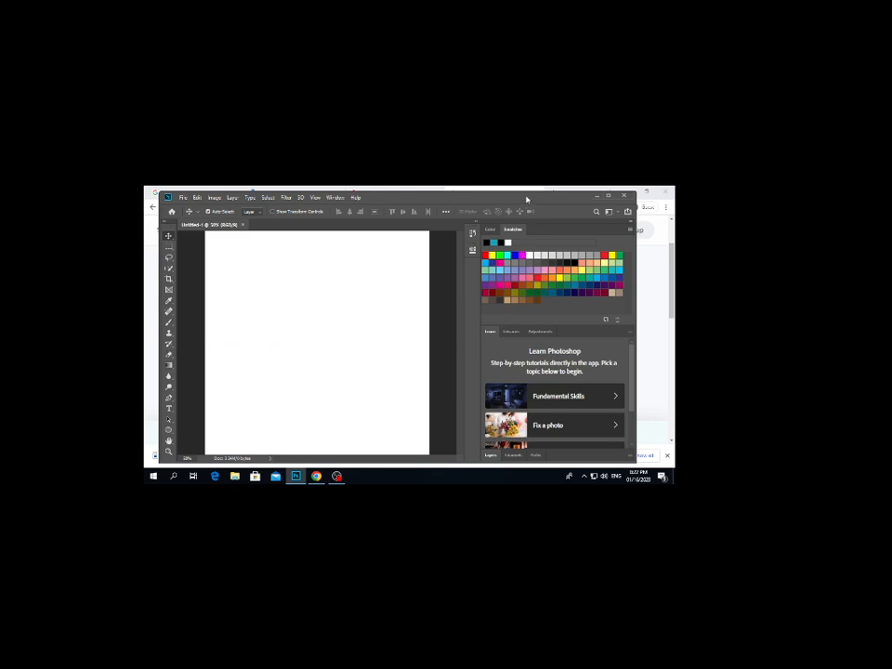
{"action": "left_click_drag", "start_coordinate": [527, 199], "coordinate": [527, 193]}
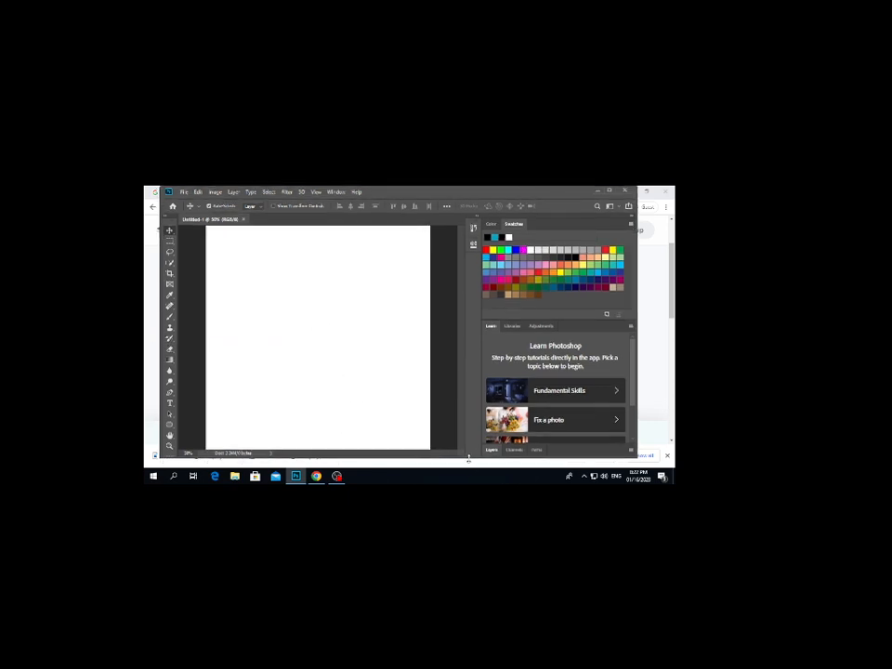
{"action": "left_click_drag", "start_coordinate": [468, 458], "coordinate": [468, 470]}
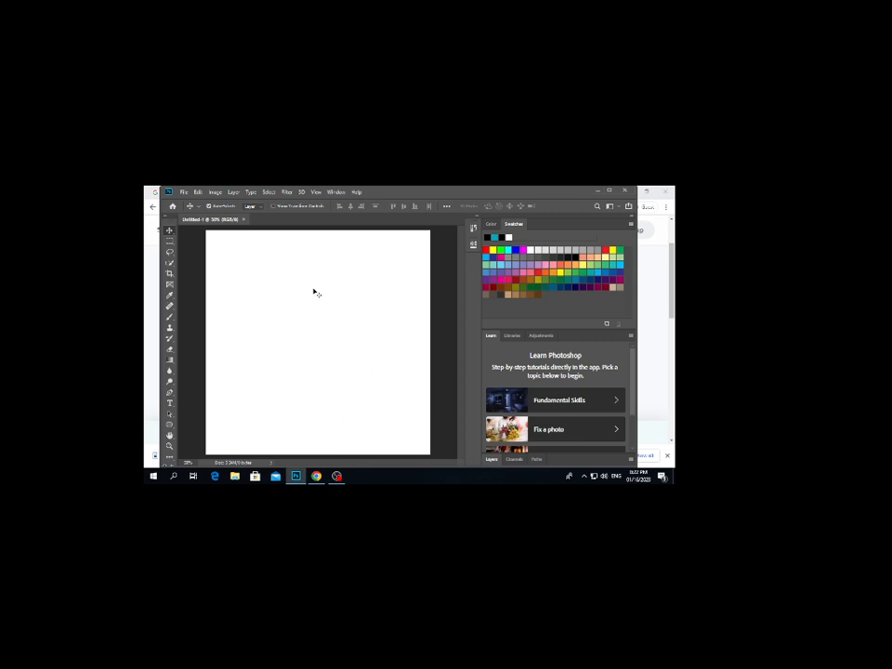
{"action": "scroll", "coordinate": [312, 277], "scroll_direction": "down", "scroll_amount": 1}
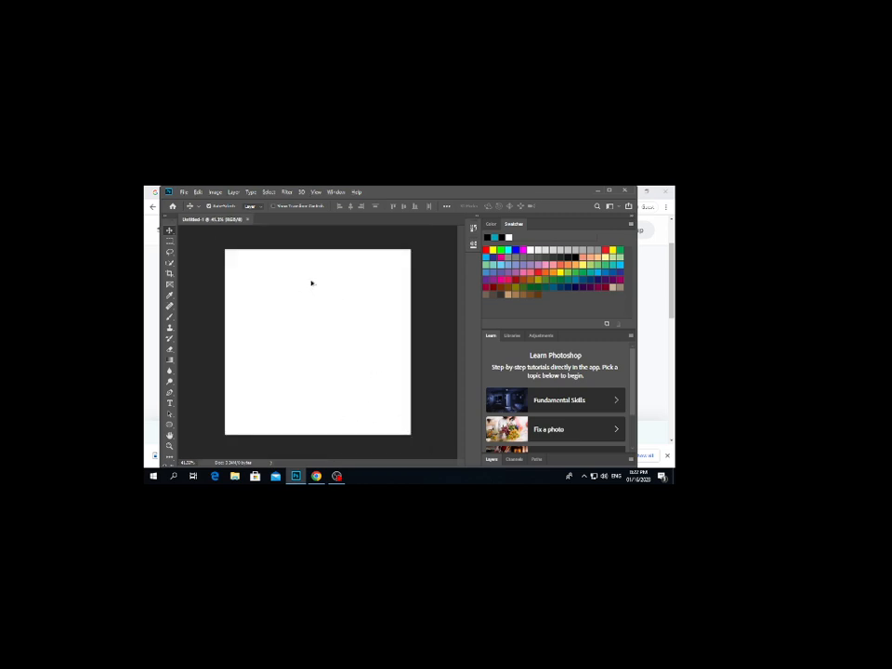
{"action": "scroll", "coordinate": [315, 289], "scroll_direction": "down", "scroll_amount": 1}
{"action": "scroll", "coordinate": [316, 294], "scroll_direction": "up", "scroll_amount": 3}
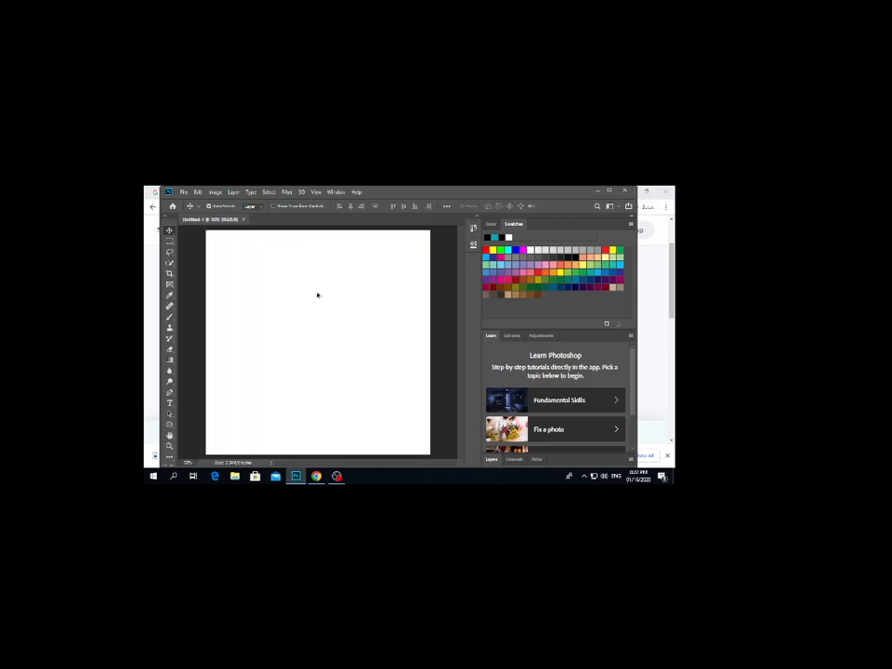
{"action": "scroll", "coordinate": [317, 295], "scroll_direction": "down", "scroll_amount": 1}
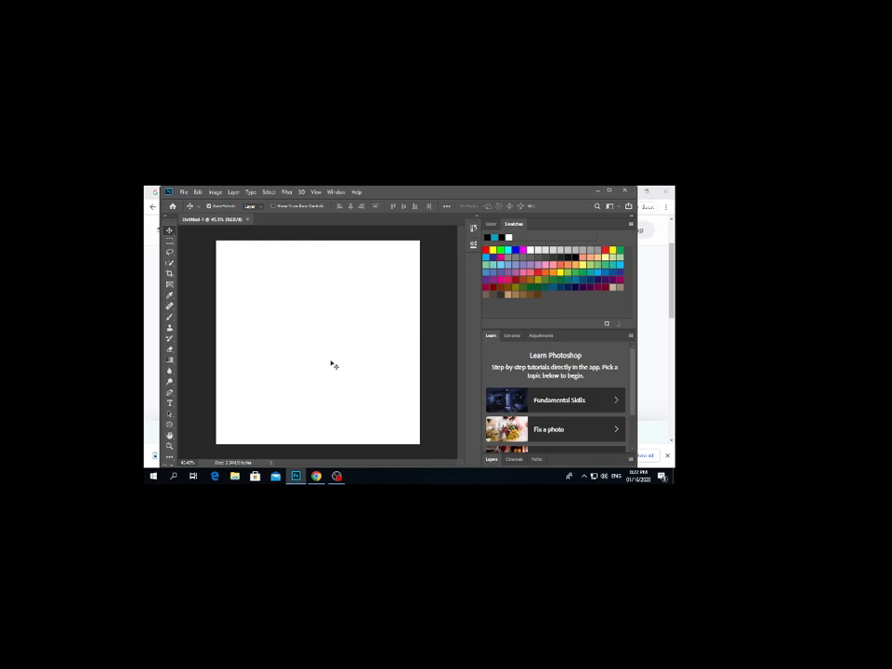
Switch to Chrome, search for "matt black color code" in a new browser tab, and copy the hex code #28282B
{"action": "mouse_move", "coordinate": [325, 478]}
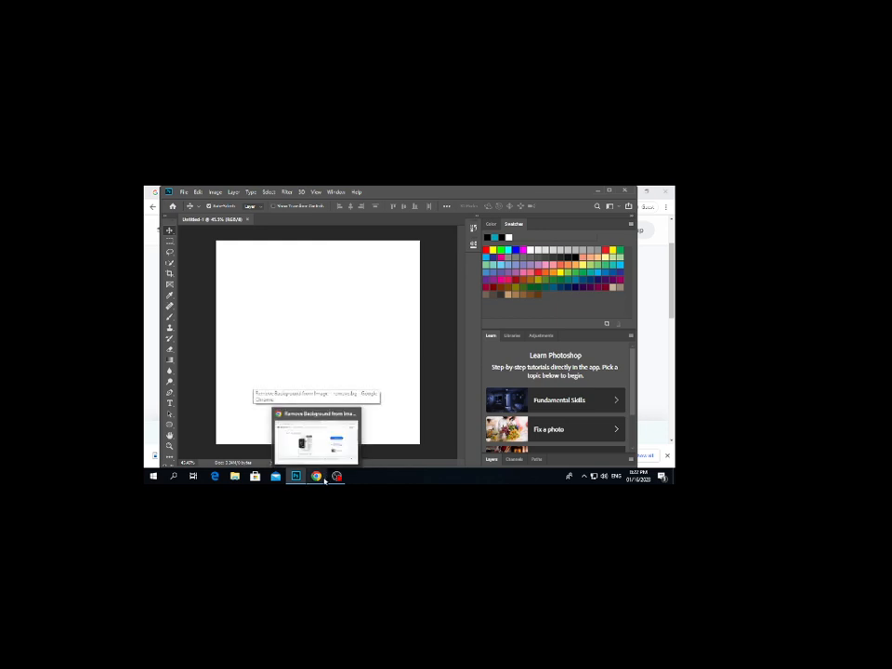
{"action": "left_click", "coordinate": [324, 478]}
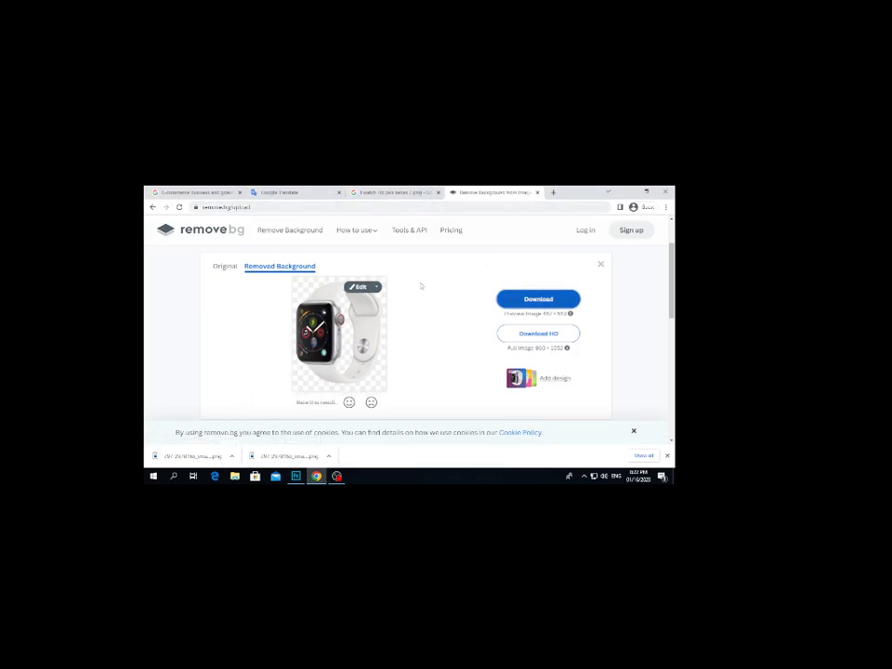
{"action": "left_click", "coordinate": [405, 194]}
{"action": "left_click", "coordinate": [502, 194]}
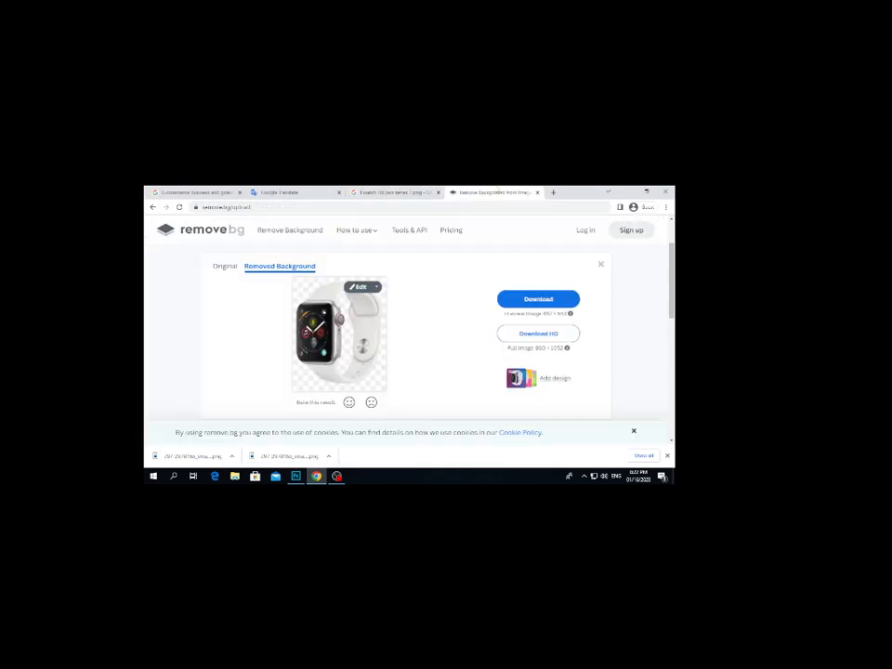
{"action": "left_click", "coordinate": [553, 195]}
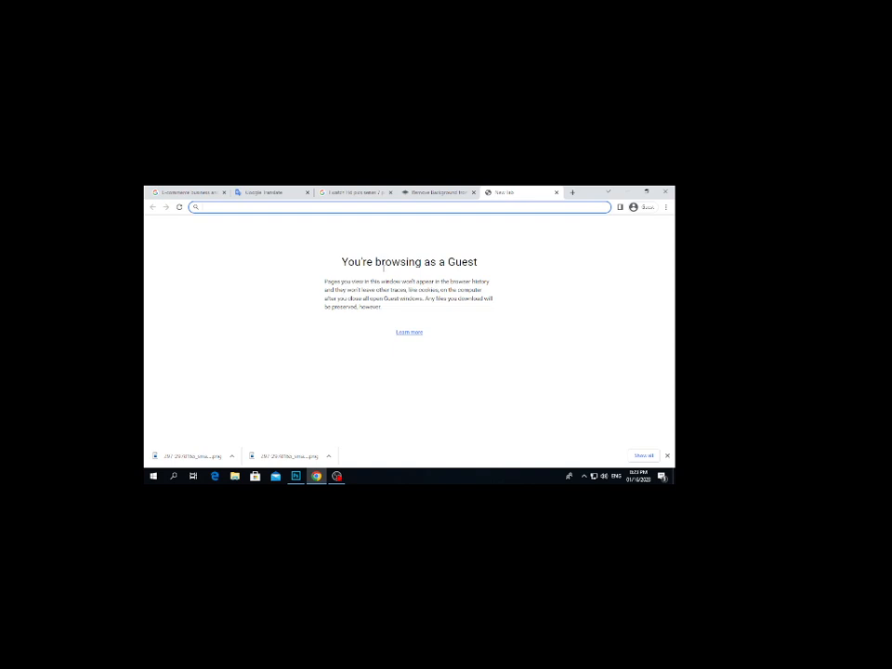
{"action": "type", "text": "matt bla"}
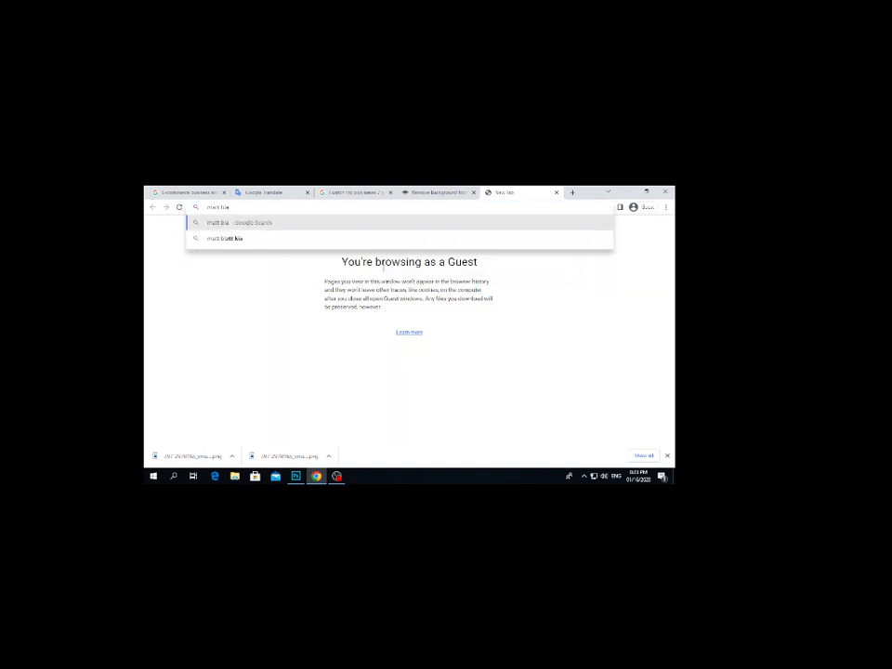
{"action": "type", "text": "ck color"}
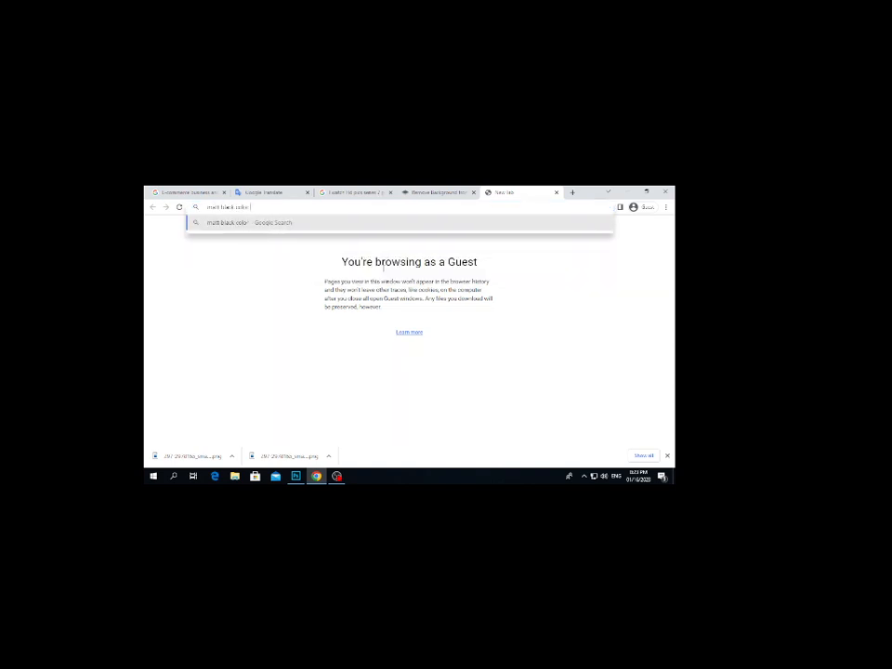
{"action": "type", "text": " code"}
{"action": "key", "text": "Return"}
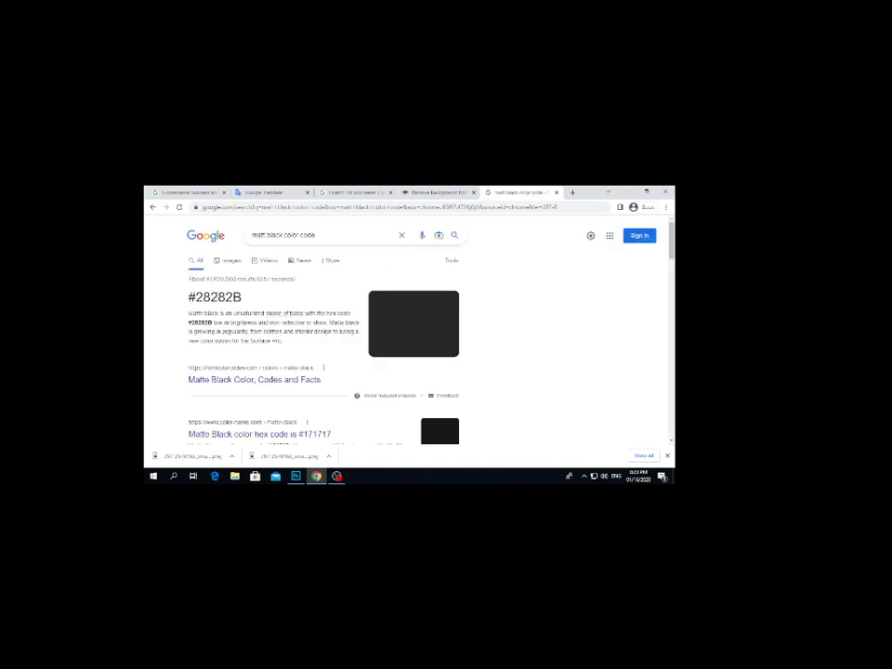
{"action": "left_click_drag", "start_coordinate": [243, 297], "coordinate": [186, 297]}
{"action": "key", "text": "ctrl+c"}
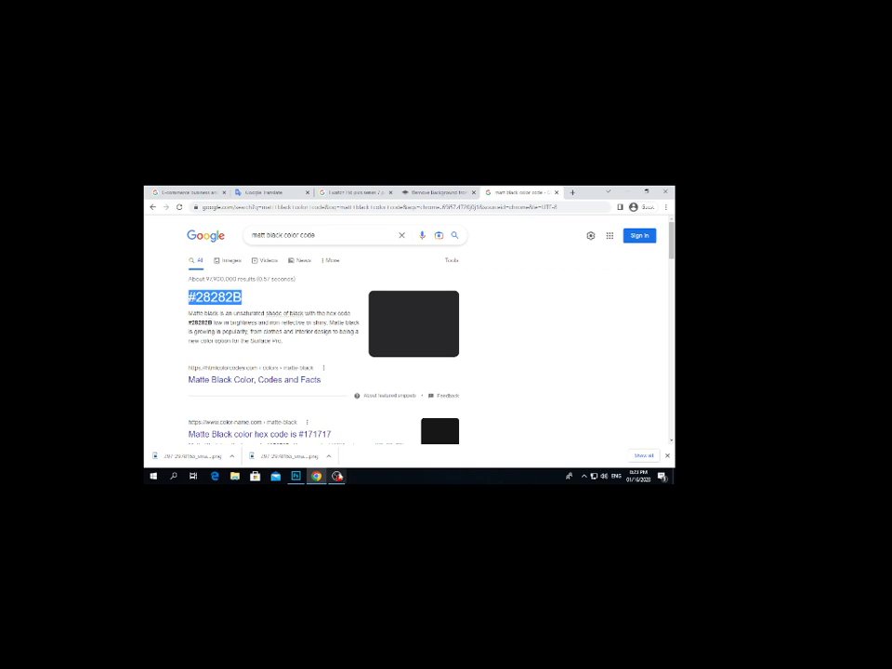
Switch back to Photoshop and maximize its window
{"action": "left_click", "coordinate": [295, 476]}
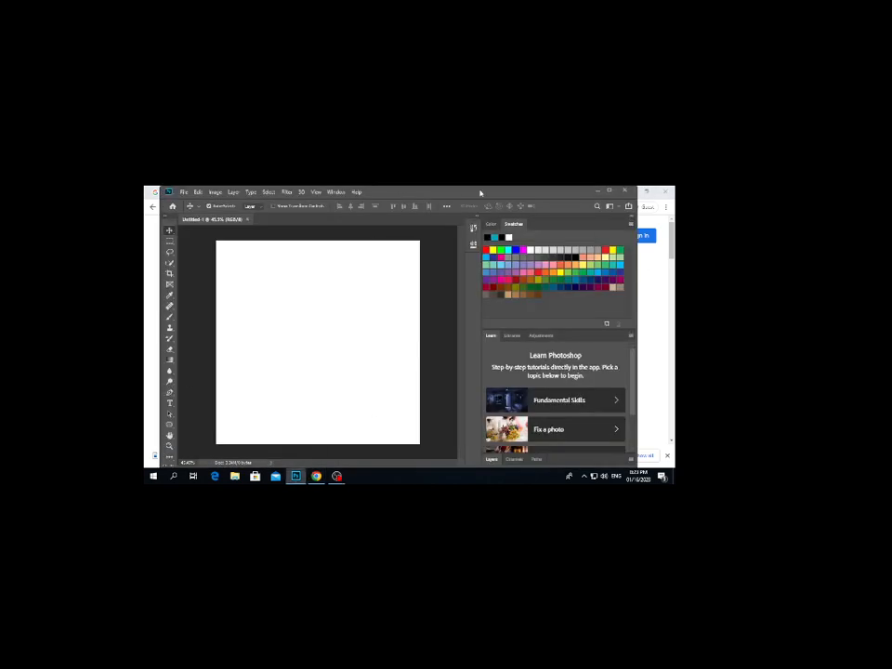
{"action": "left_click", "coordinate": [609, 191]}
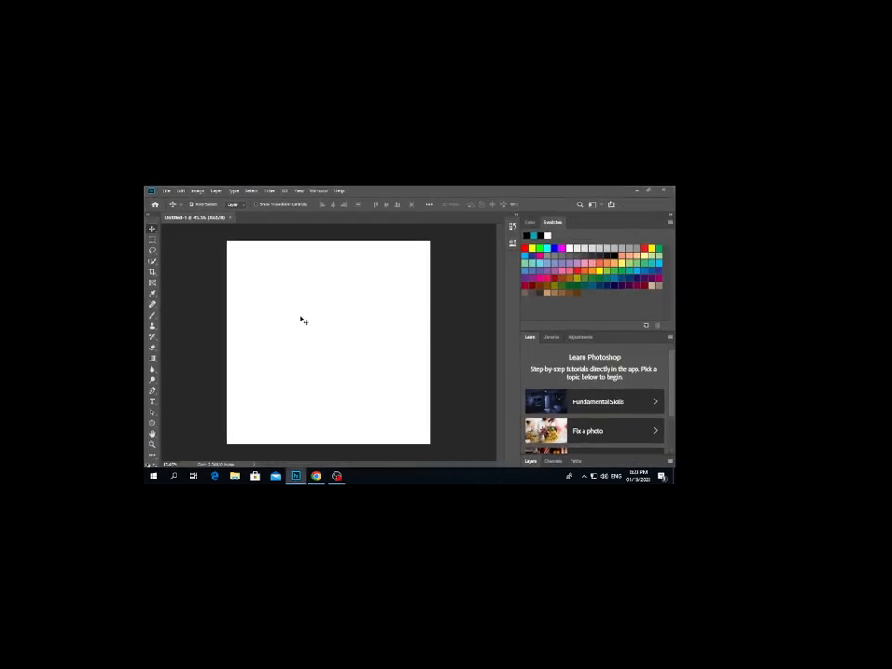
{"action": "left_click", "coordinate": [152, 457]}
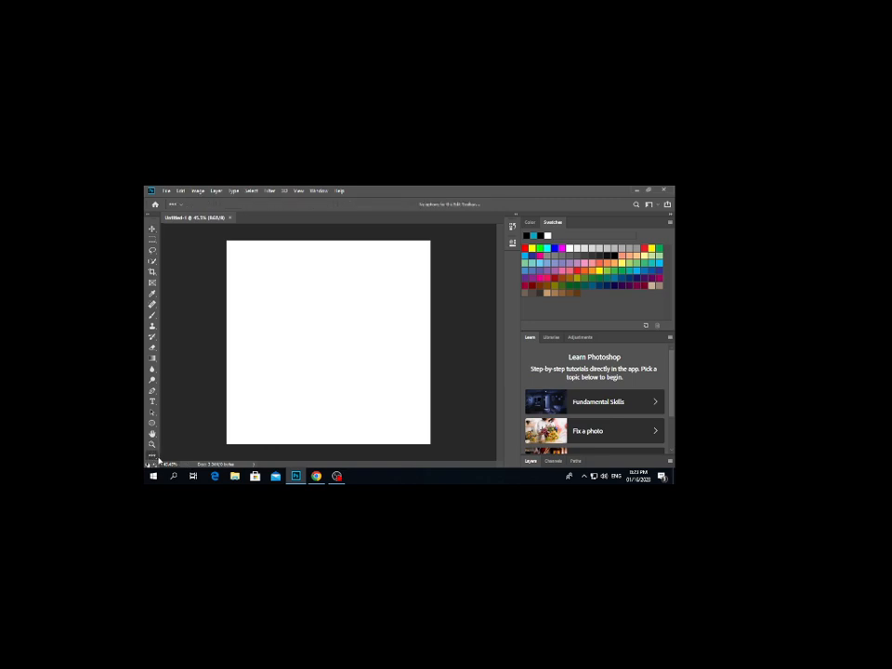
{"action": "right_click", "coordinate": [153, 456]}
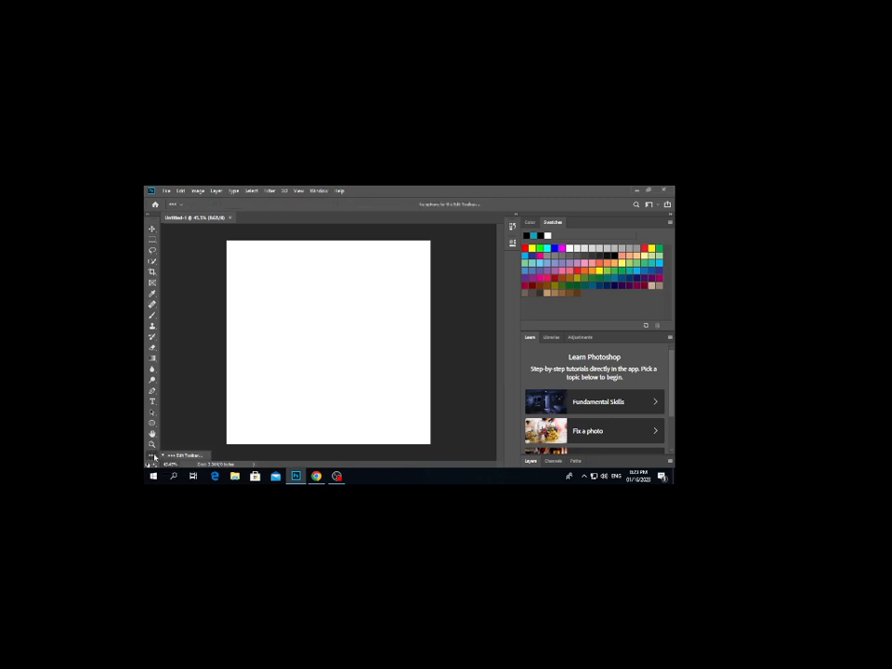
{"action": "left_click", "coordinate": [194, 455]}
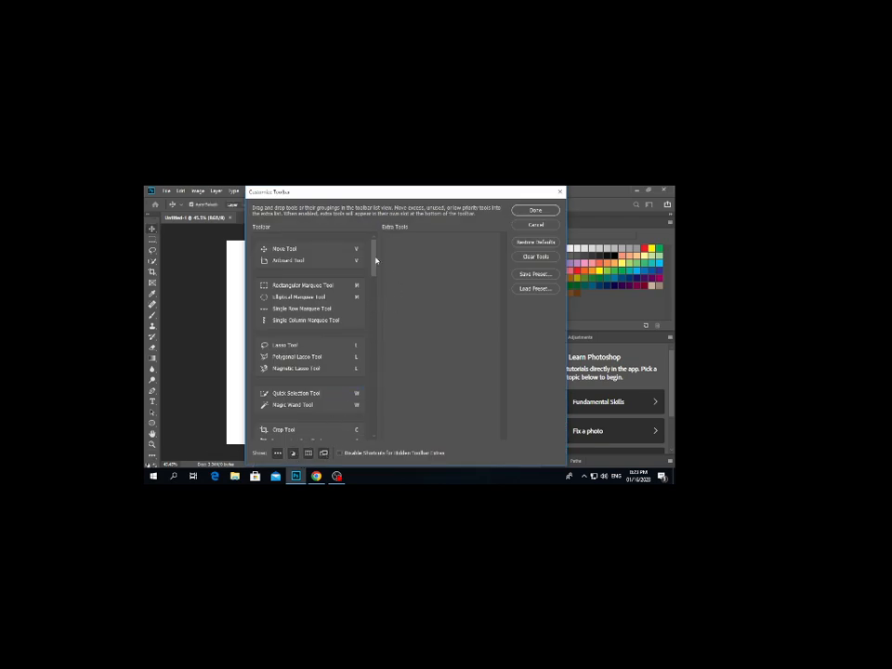
{"action": "left_click", "coordinate": [552, 212]}
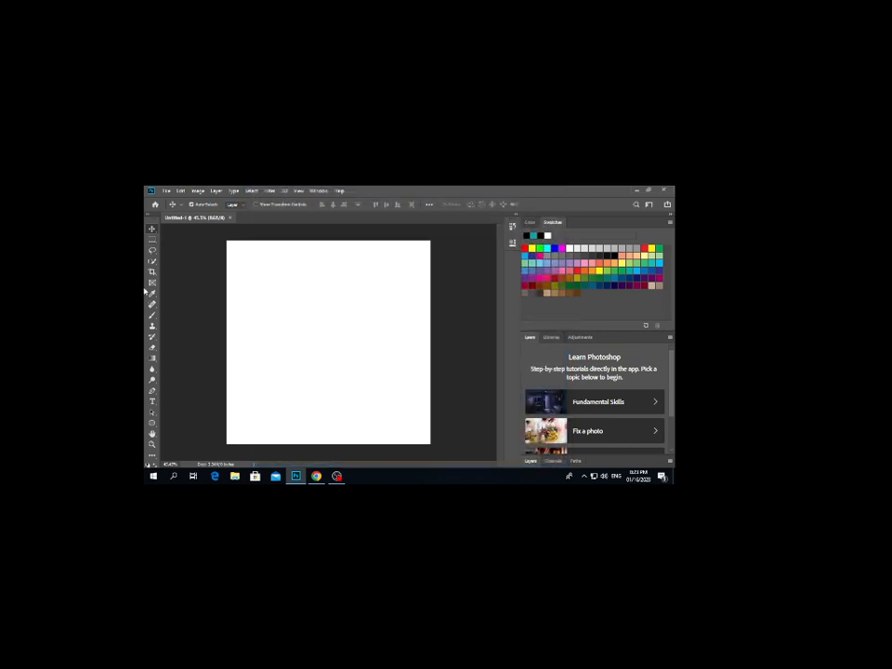
Expand the tools into two columns and restore the Photoshop window to its floating size
{"action": "left_click", "coordinate": [153, 217]}
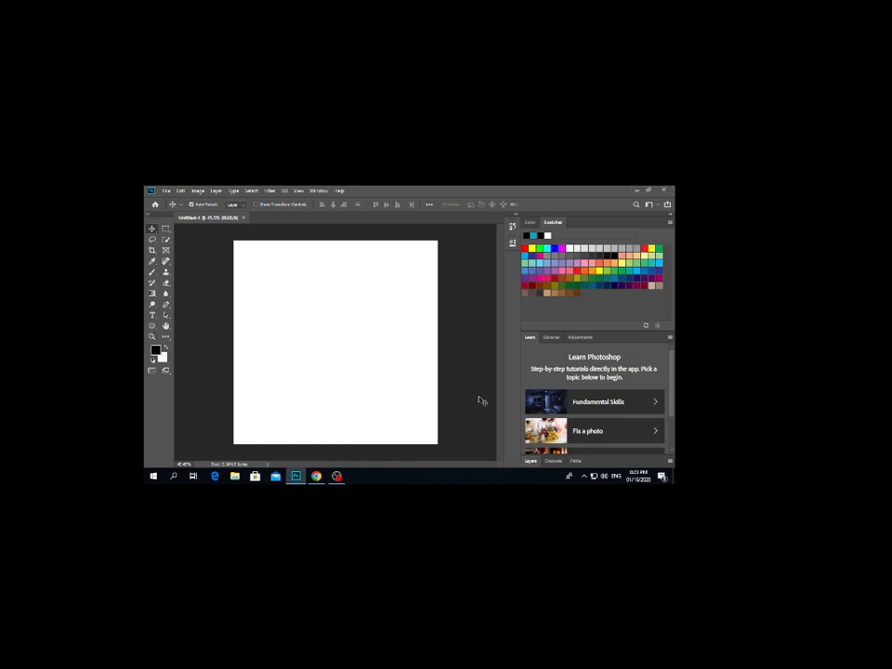
{"action": "left_click", "coordinate": [649, 189]}
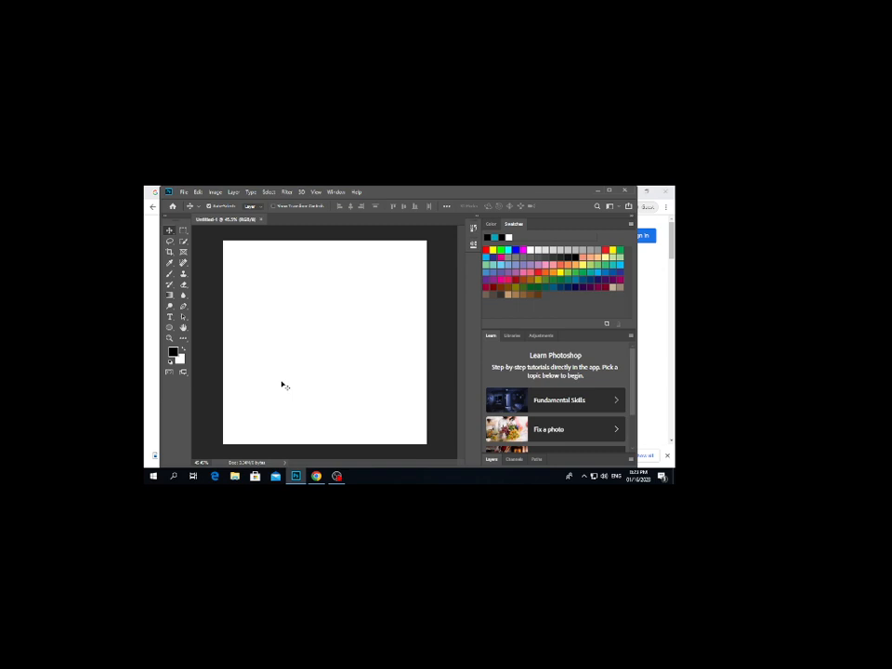
Set the foreground color to the copied matte black hex code #28282B
{"action": "left_click", "coordinate": [173, 351]}
{"action": "left_click", "coordinate": [434, 240]}
{"action": "left_click", "coordinate": [172, 353]}
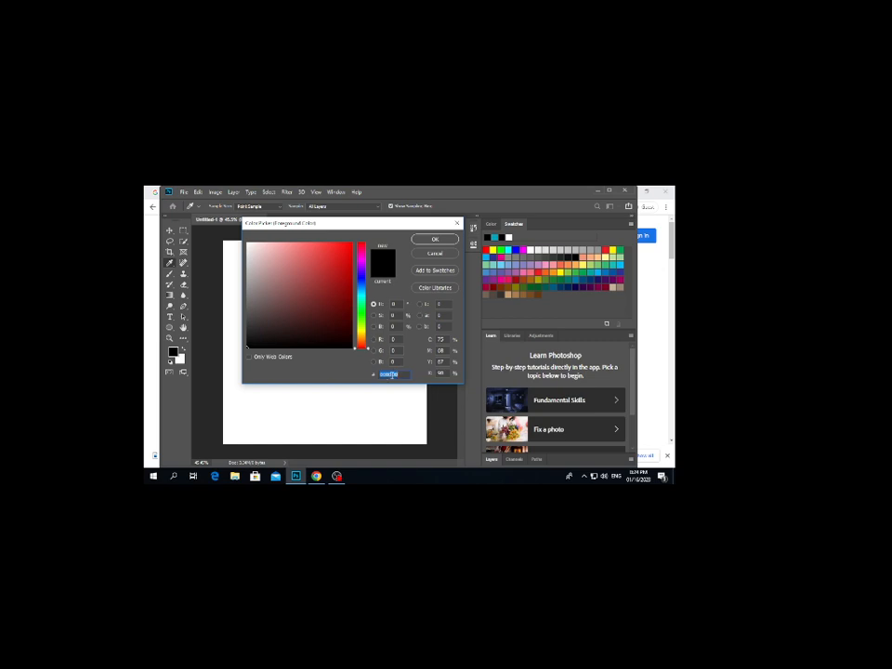
{"action": "key", "text": "ctrl+v"}
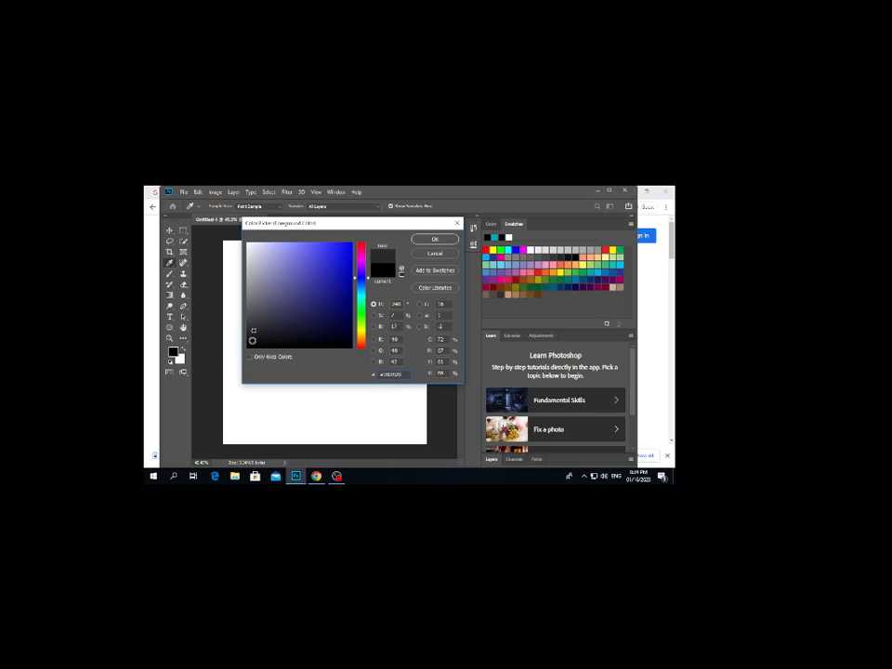
{"action": "left_click", "coordinate": [434, 239]}
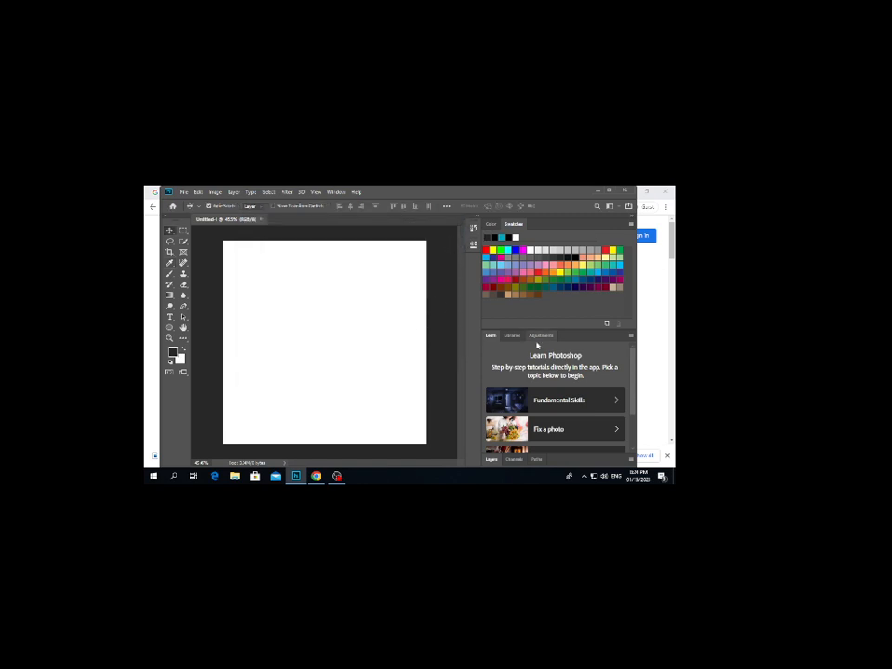
Show the document's layers and fill the white Background layer with the matte black foreground color using the Paint Bucket
{"action": "left_click", "coordinate": [491, 459]}
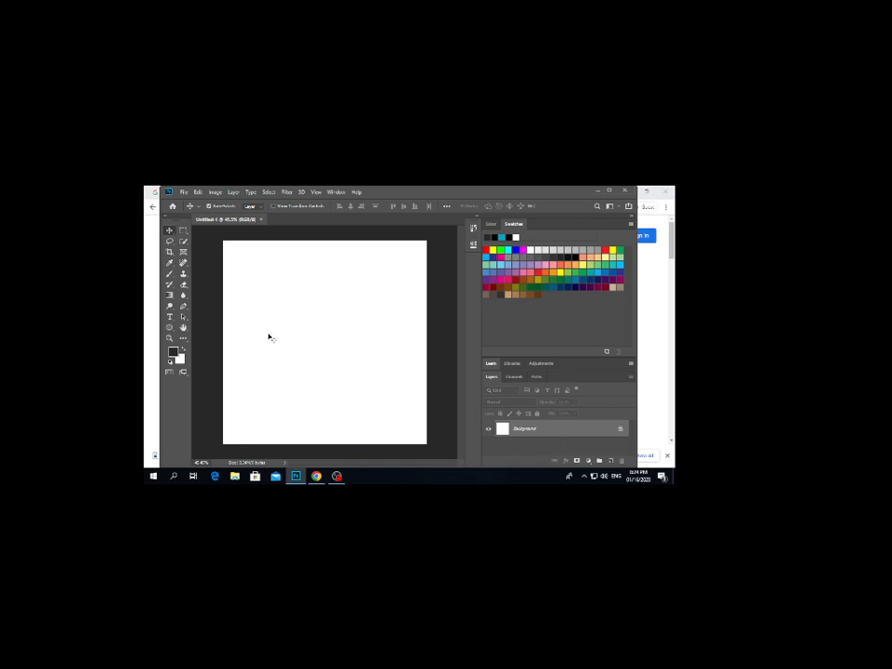
{"action": "left_click", "coordinate": [171, 297]}
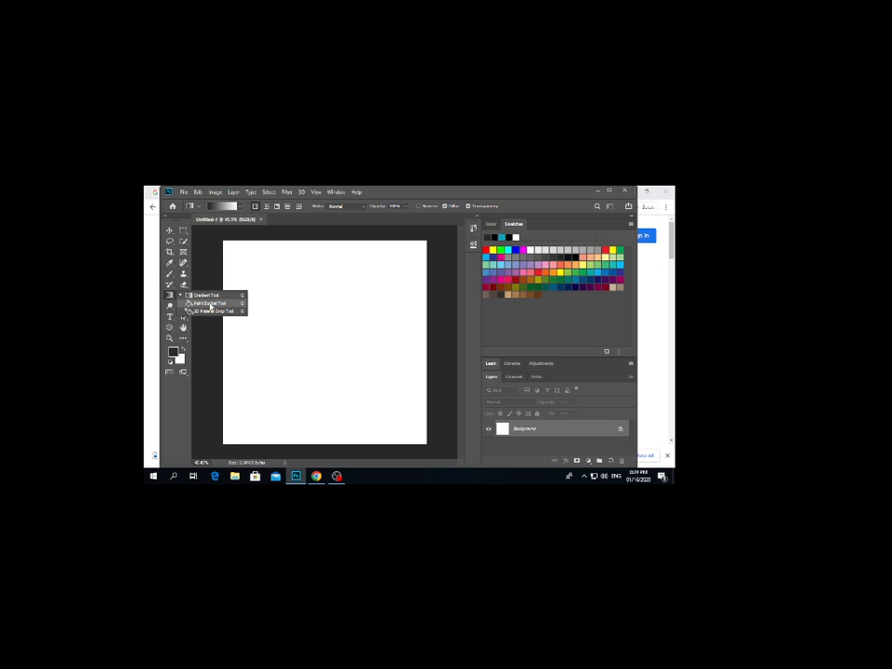
{"action": "left_click", "coordinate": [210, 305]}
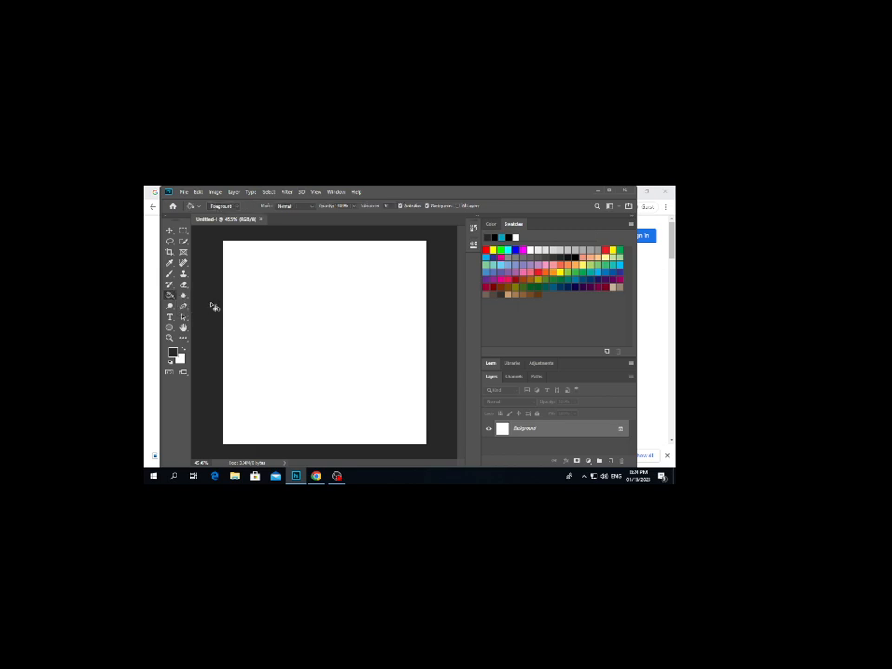
{"action": "left_click", "coordinate": [258, 320]}
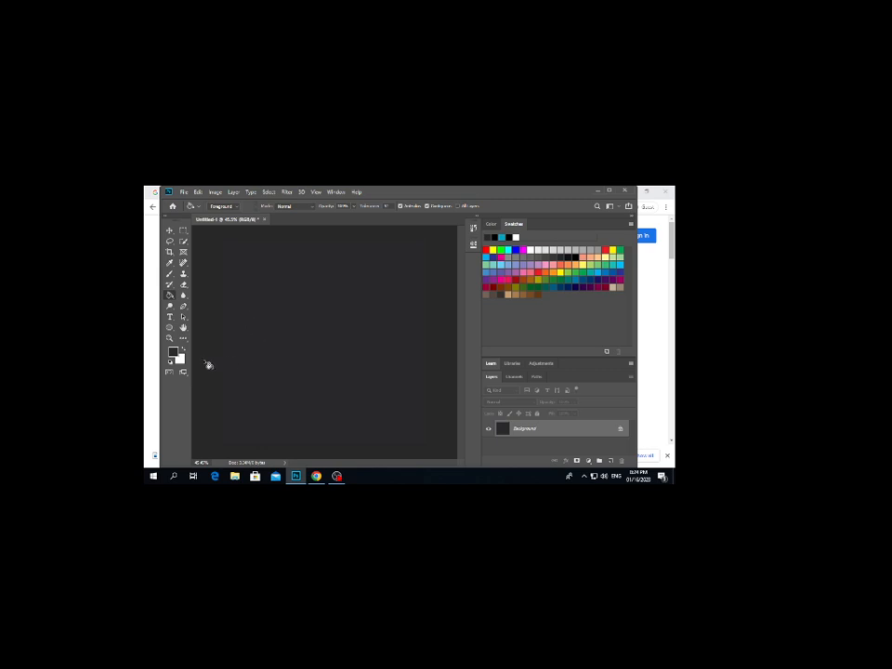
Pick a neutral dark gray as the foreground color and refill the Background layer with it
{"action": "left_click", "coordinate": [173, 351]}
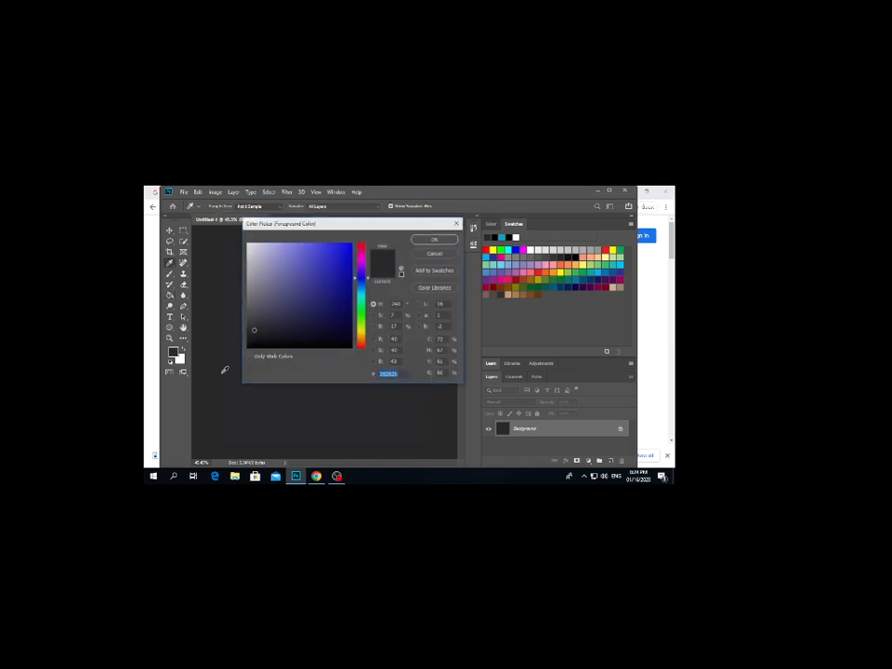
{"action": "left_click", "coordinate": [252, 333]}
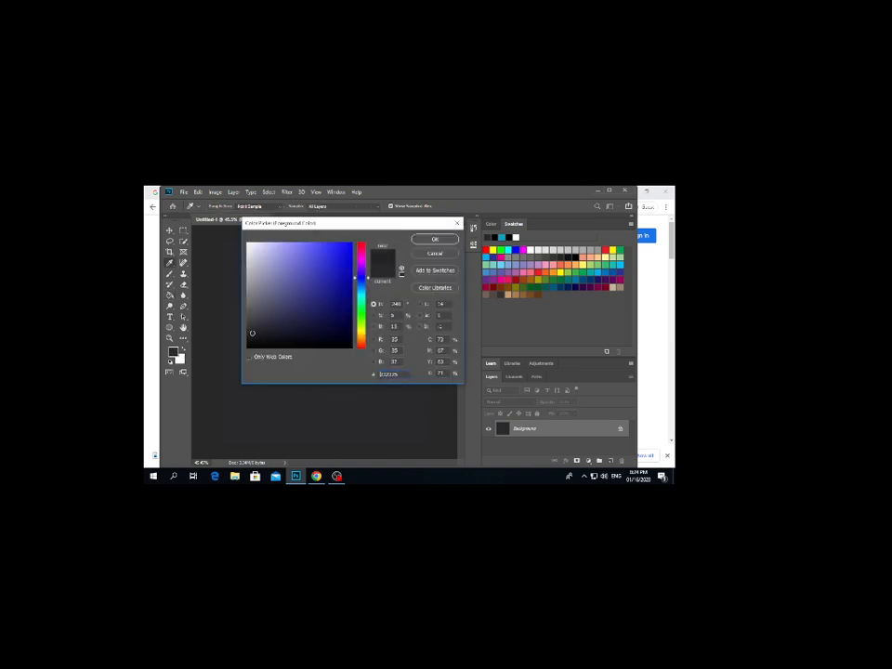
{"action": "left_click", "coordinate": [251, 330]}
{"action": "left_click", "coordinate": [248, 329]}
{"action": "left_click", "coordinate": [434, 239]}
{"action": "key", "text": "g"}
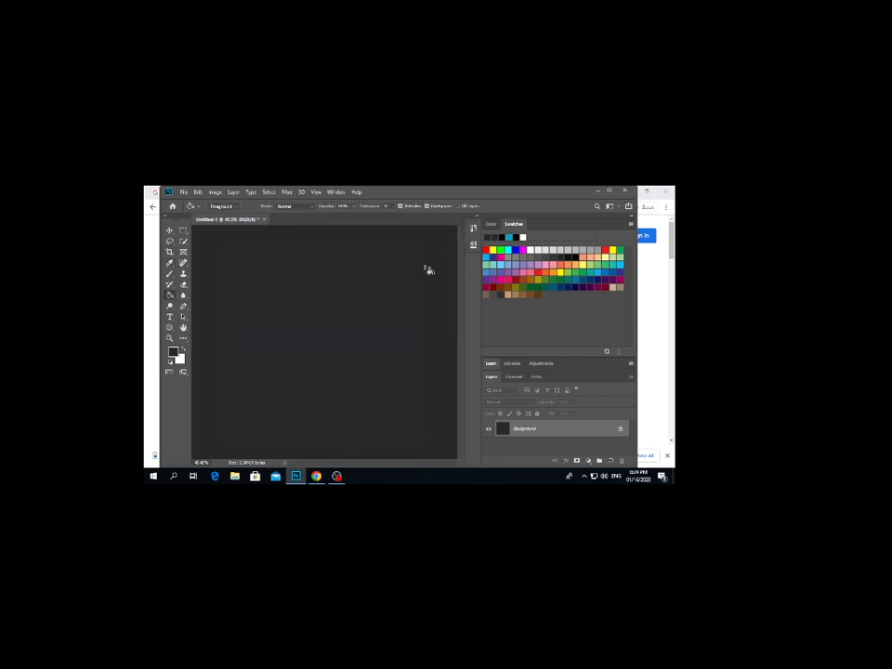
{"action": "left_click", "coordinate": [281, 364]}
{"action": "left_click", "coordinate": [187, 192]}
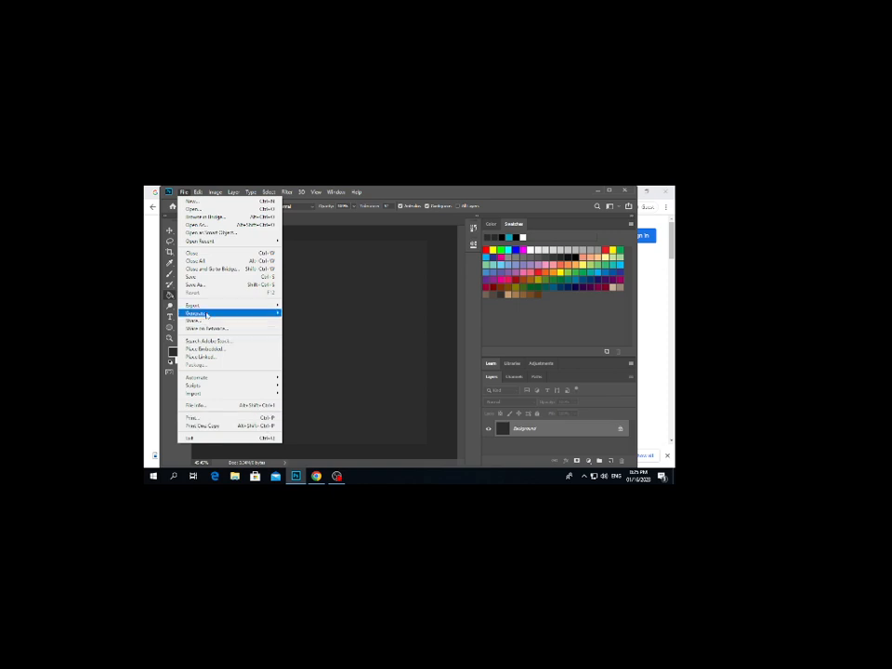
{"action": "mouse_move", "coordinate": [229, 242]}
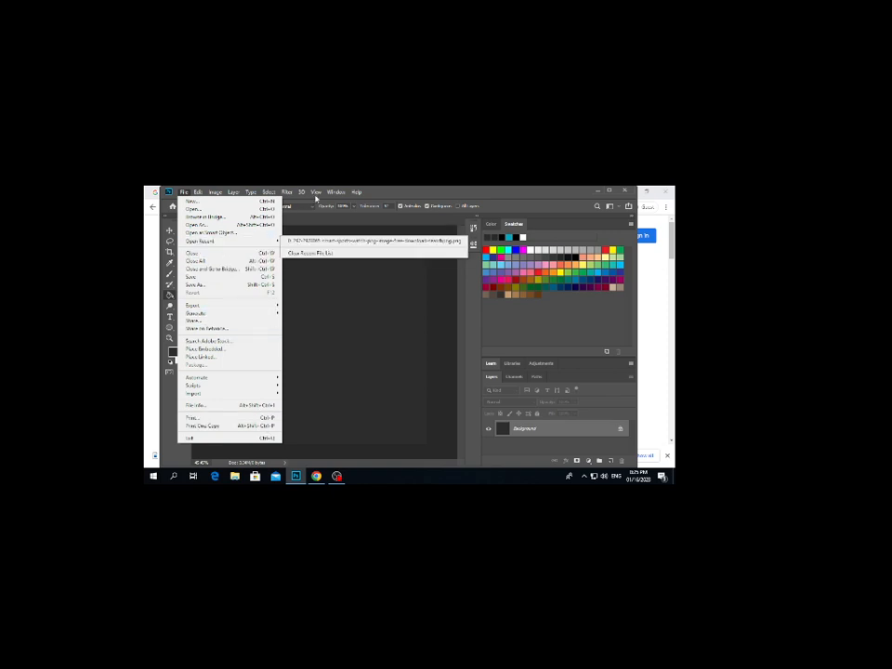
{"action": "left_click", "coordinate": [335, 191]}
{"action": "mouse_move", "coordinate": [406, 207]}
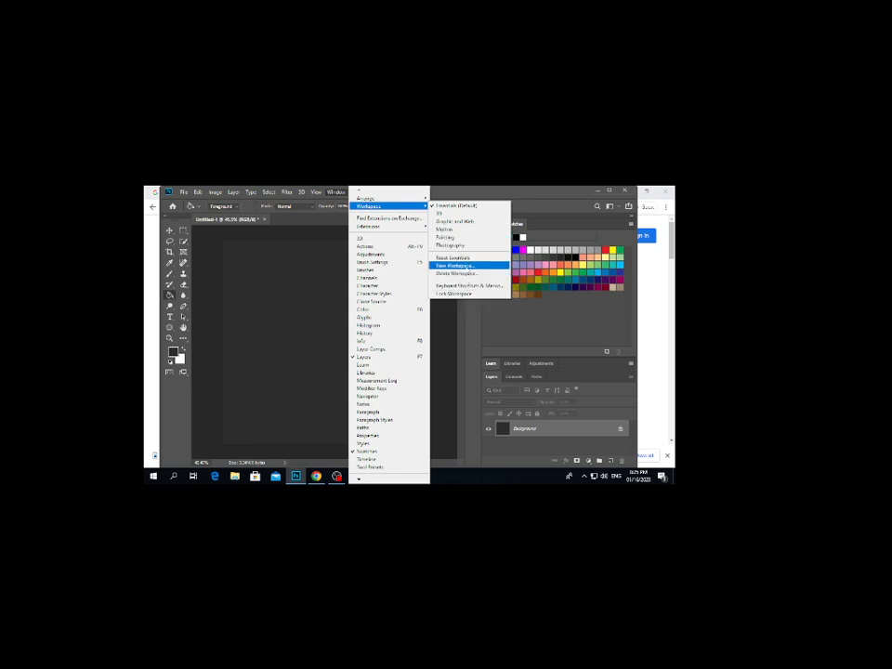
Change the area surrounding the canvas to the Custom color and activate the Move tool
{"action": "right_click", "coordinate": [308, 231]}
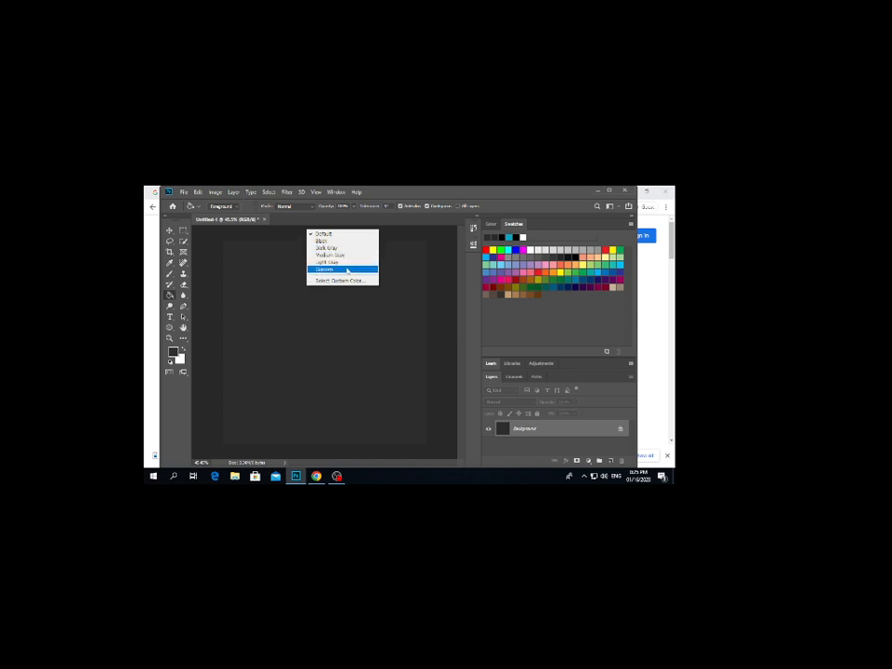
{"action": "left_click", "coordinate": [346, 269]}
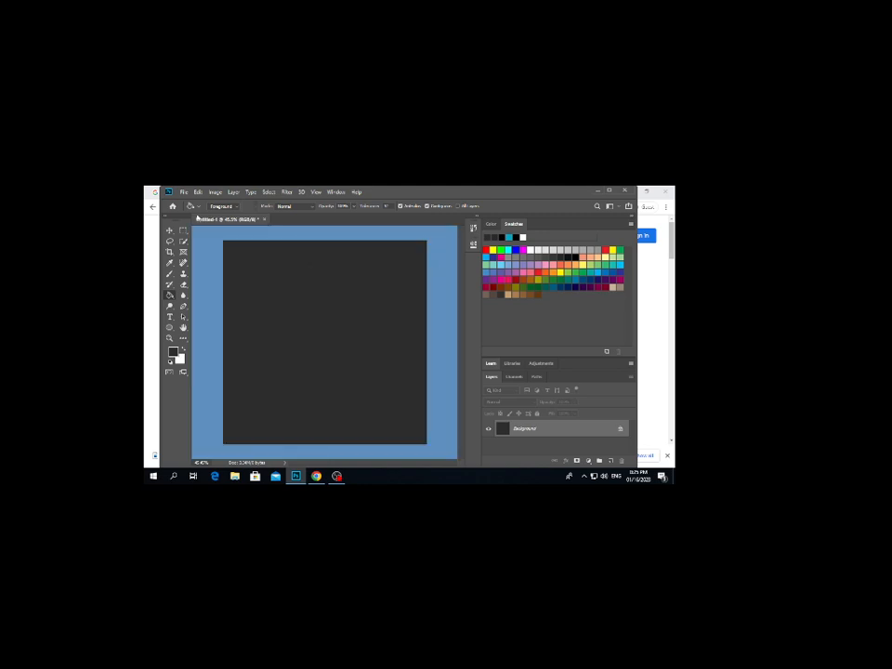
{"action": "left_click", "coordinate": [170, 231]}
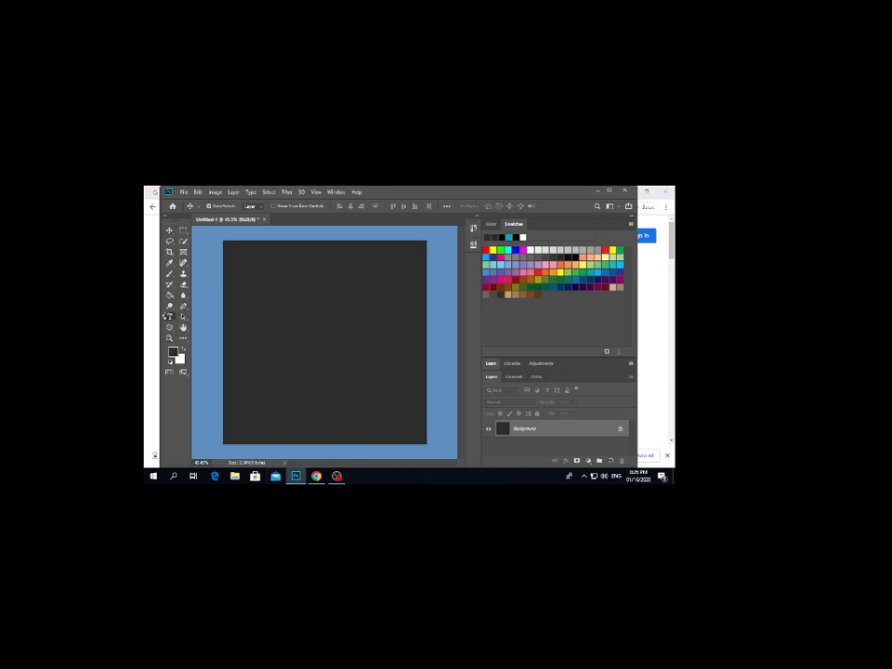
Start a text layer on the canvas with the Type tool and set its font to Arial
{"action": "key", "text": "t"}
{"action": "left_click", "coordinate": [327, 349]}
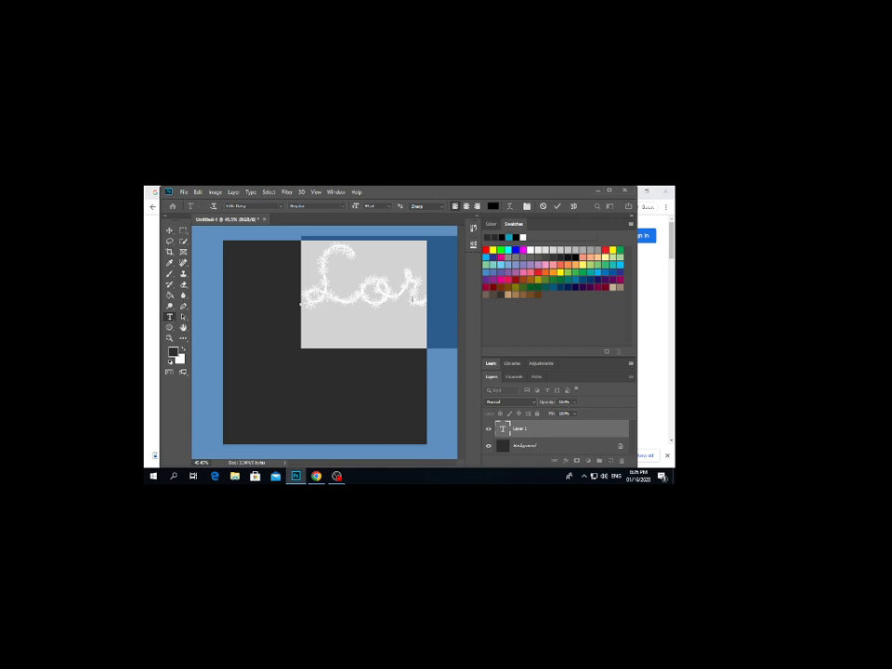
{"action": "left_click", "coordinate": [279, 205]}
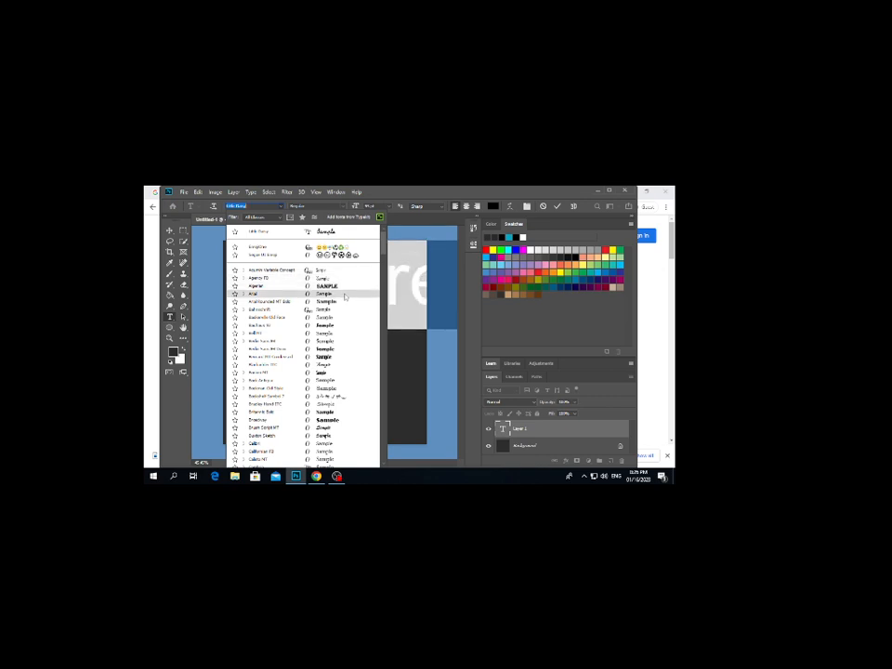
{"action": "left_click", "coordinate": [345, 294]}
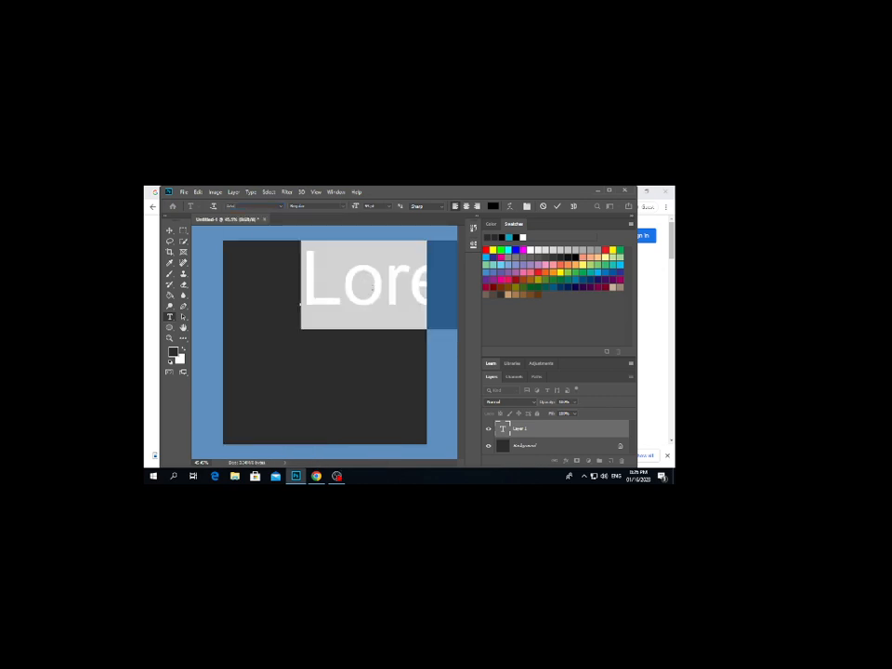
Enter "Google Watch" in the new text layer and move it toward the canvas's left side
{"action": "type", "text": "Goo"}
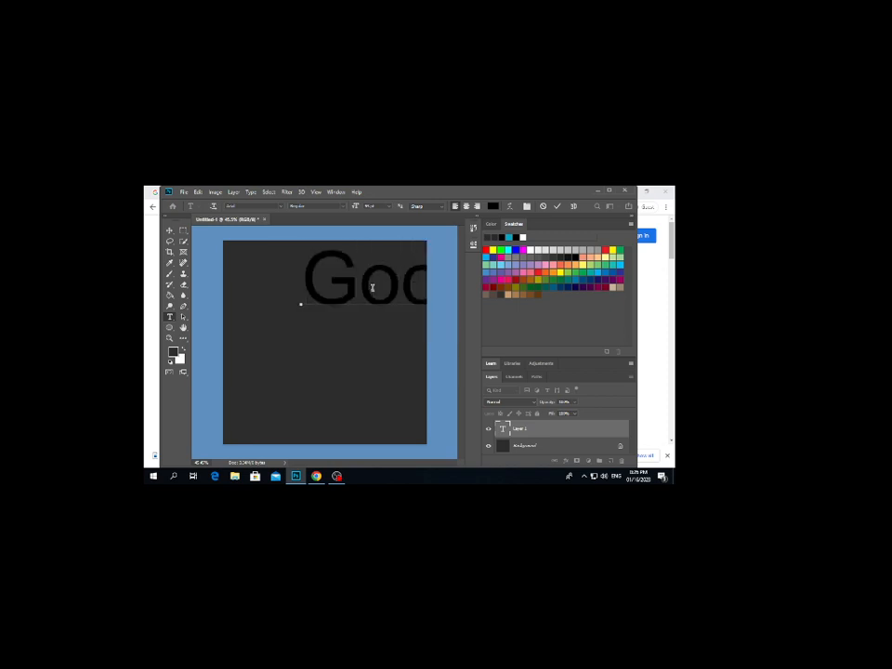
{"action": "double_click", "coordinate": [372, 288]}
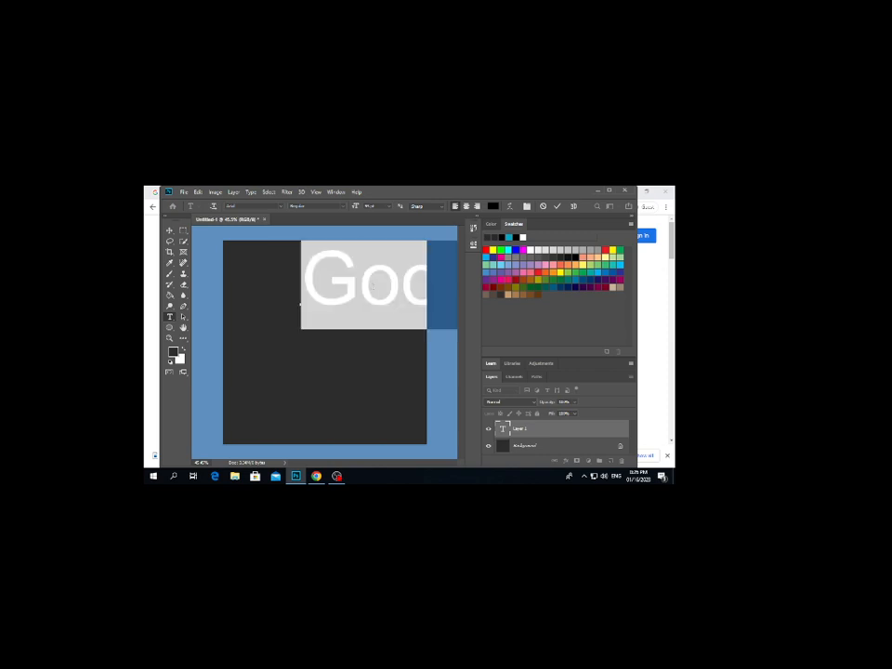
{"action": "left_click", "coordinate": [556, 206]}
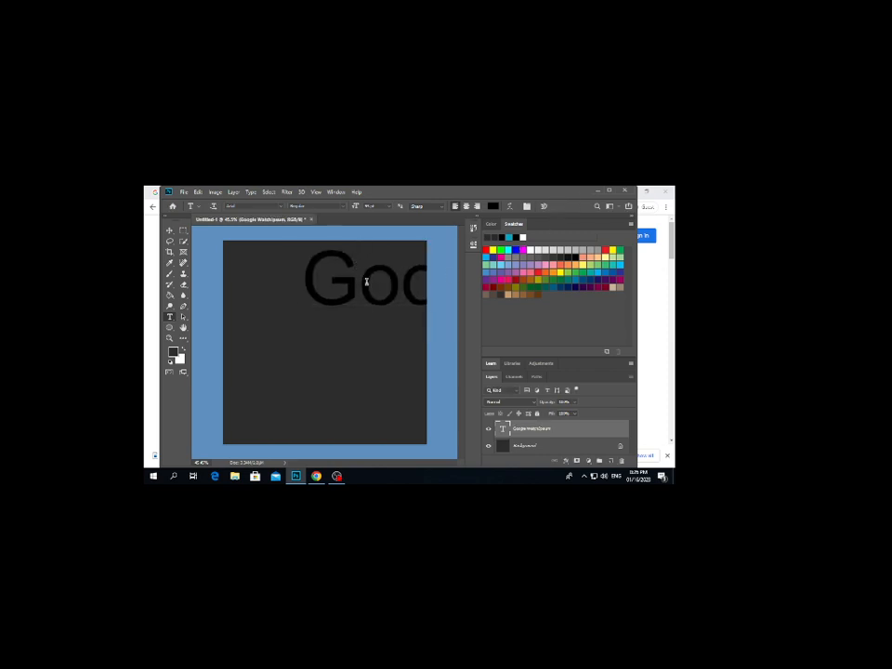
{"action": "key", "text": "v"}
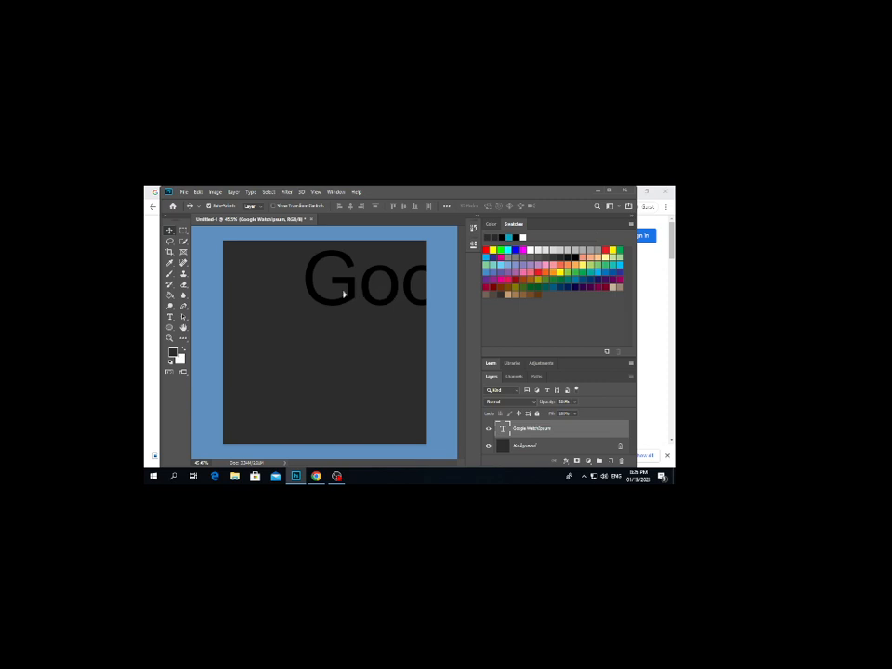
{"action": "left_click_drag", "start_coordinate": [342, 293], "coordinate": [309, 299]}
Shrink the Google Watch text so it fits within the canvas, and delete its layer
{"action": "double_click", "coordinate": [309, 298]}
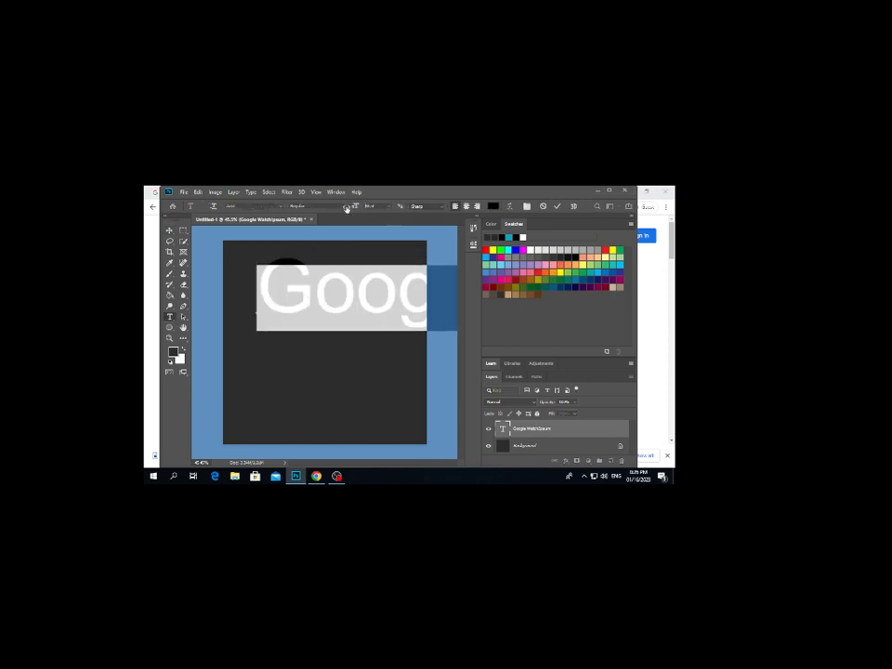
{"action": "left_click_drag", "start_coordinate": [347, 208], "coordinate": [322, 211]}
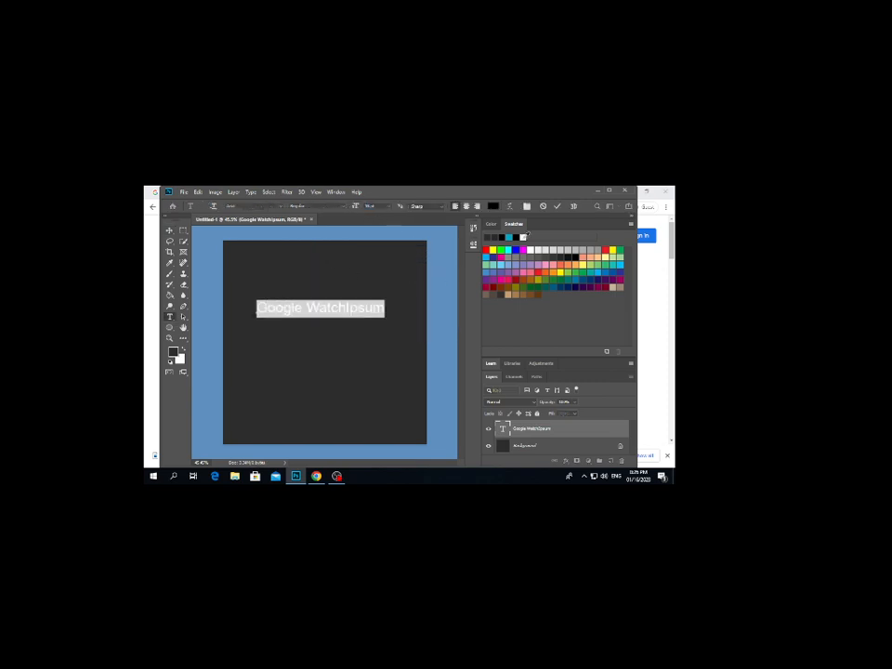
{"action": "left_click", "coordinate": [557, 207]}
{"action": "double_click", "coordinate": [350, 310]}
{"action": "left_click", "coordinate": [353, 309]}
{"action": "key", "text": "v"}
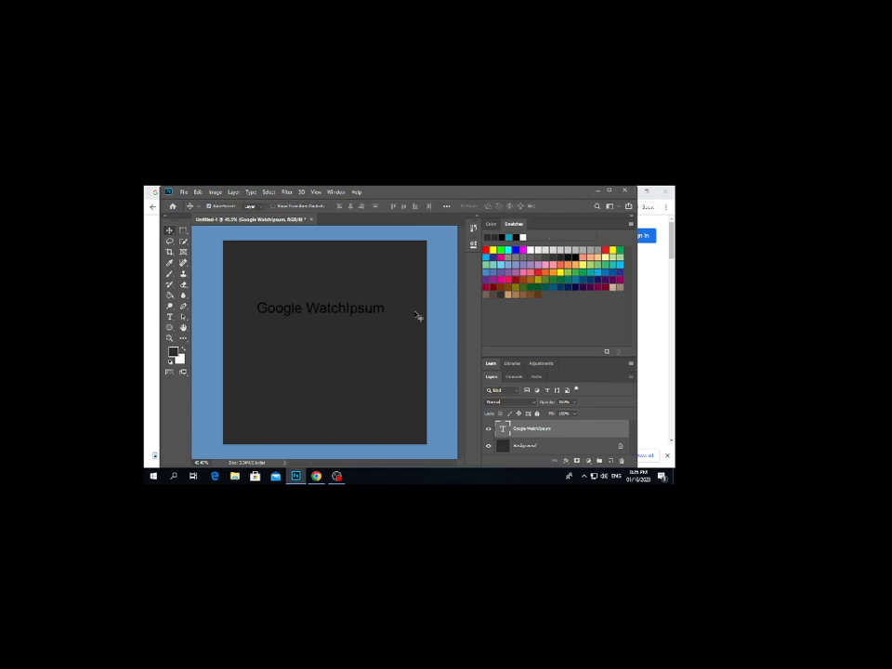
{"action": "key", "text": "Delete"}
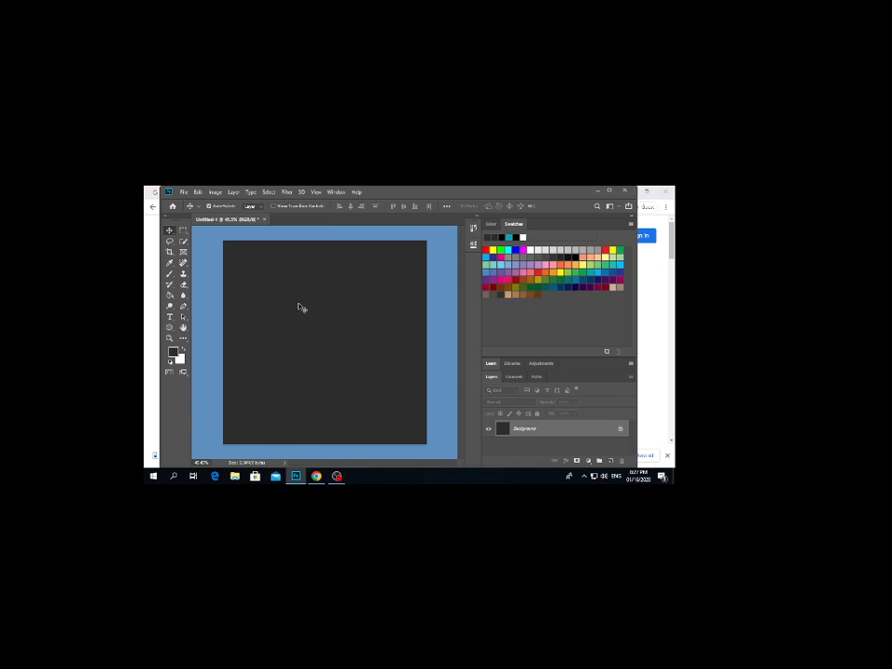
Add a new text layer near the top of the canvas reading "Google Watch"
{"action": "key", "text": "t"}
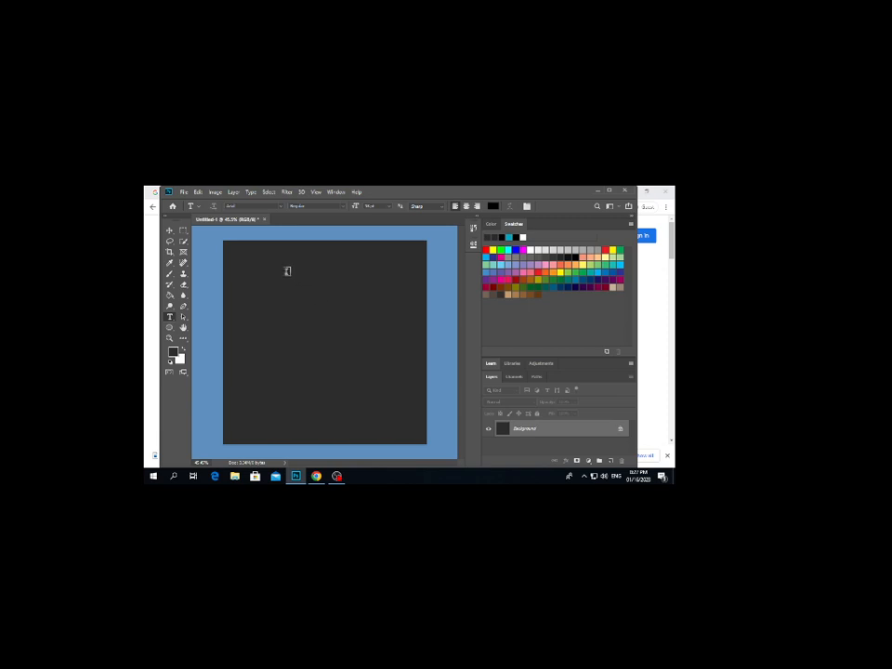
{"action": "left_click", "coordinate": [287, 270]}
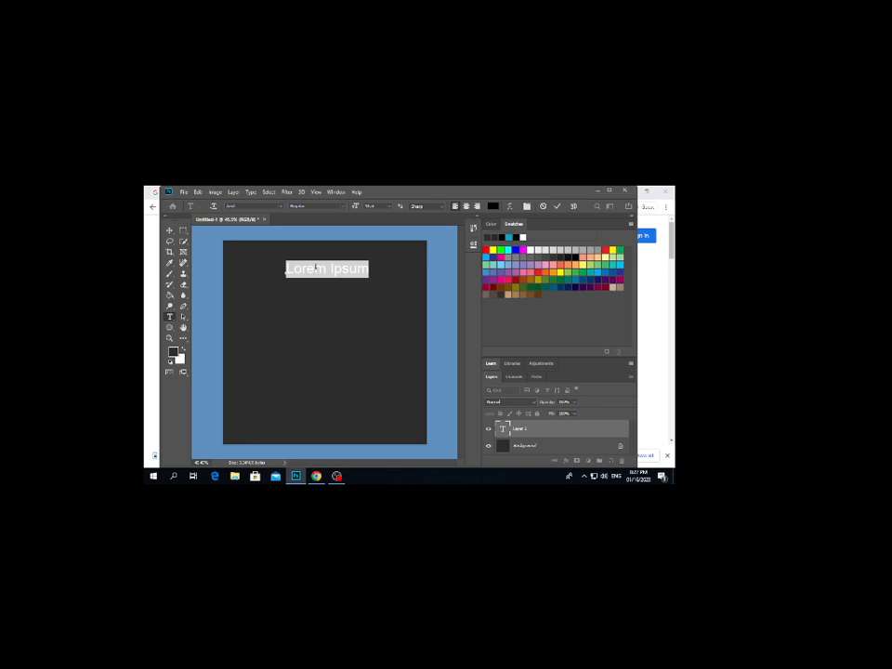
{"action": "type", "text": "G"}
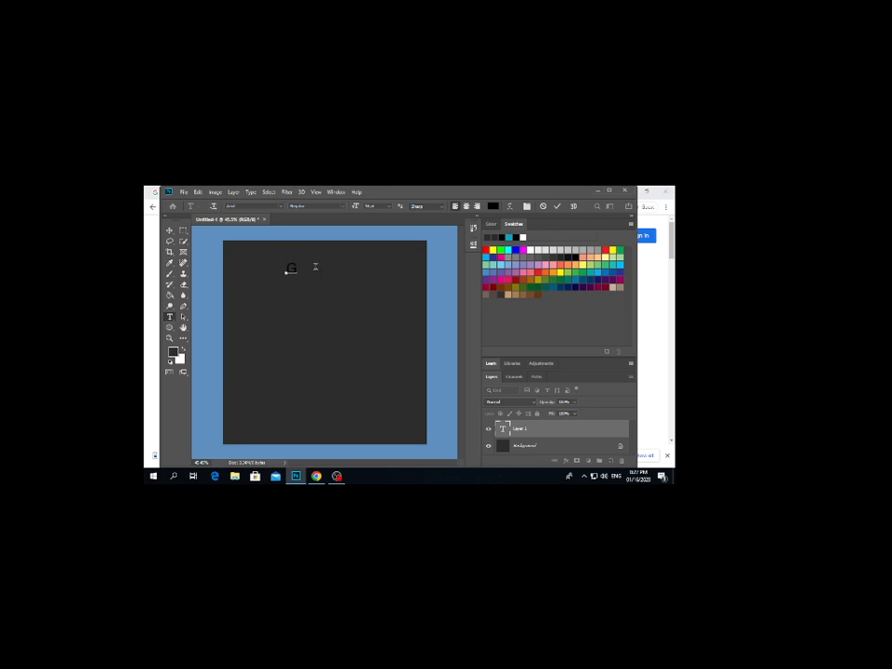
{"action": "type", "text": "oogle Watch"}
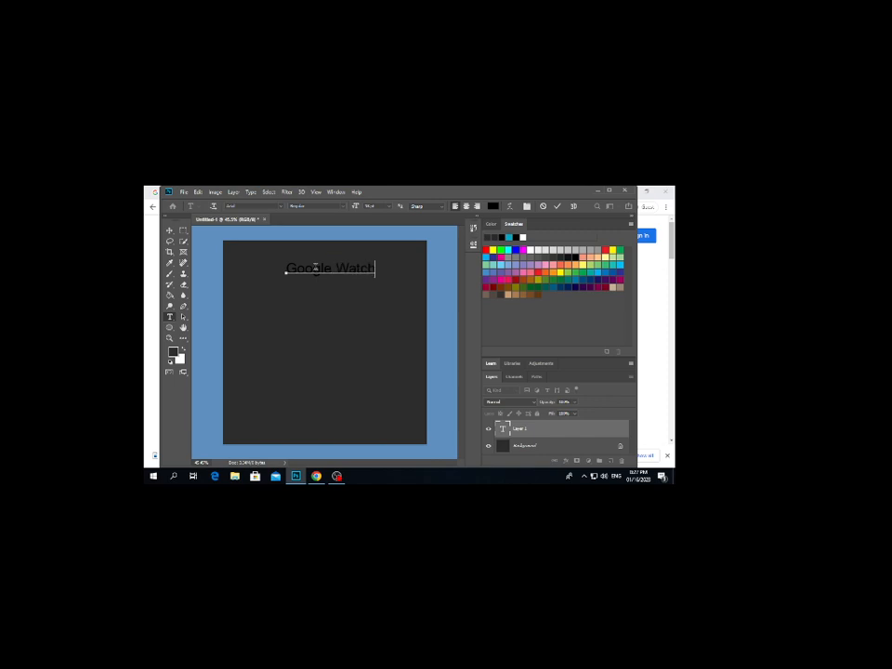
Replace the word Watch with "i-7" so the title reads "Google i-7"
{"action": "key", "text": "BackSpace"}
{"action": "key", "text": "BackSpace"}
{"action": "key", "text": "BackSpace"}
{"action": "key", "text": "BackSpace"}
{"action": "key", "text": "BackSpace"}
{"action": "key", "text": "BackSpace"}
{"action": "type", "text": "I-7"}
{"action": "left_click", "coordinate": [339, 270]}
{"action": "key", "text": "BackSpace"}
{"action": "type", "text": "i"}
Select the whole Google i-7 title and set its text color to white, ffffff
{"action": "double_click", "coordinate": [325, 268]}
{"action": "triple_click", "coordinate": [327, 267]}
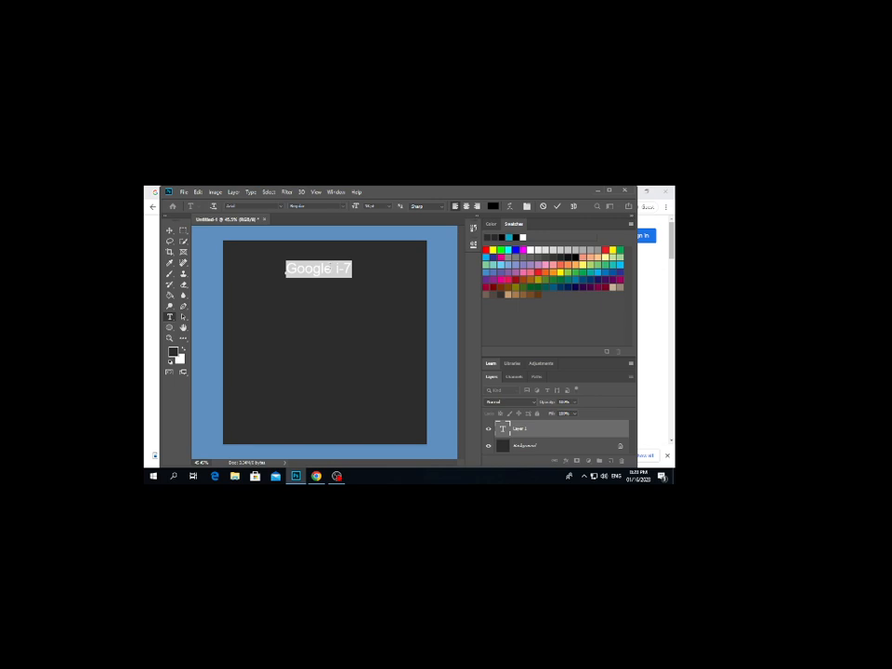
{"action": "left_click", "coordinate": [324, 268]}
{"action": "double_click", "coordinate": [321, 269]}
{"action": "left_click", "coordinate": [316, 271]}
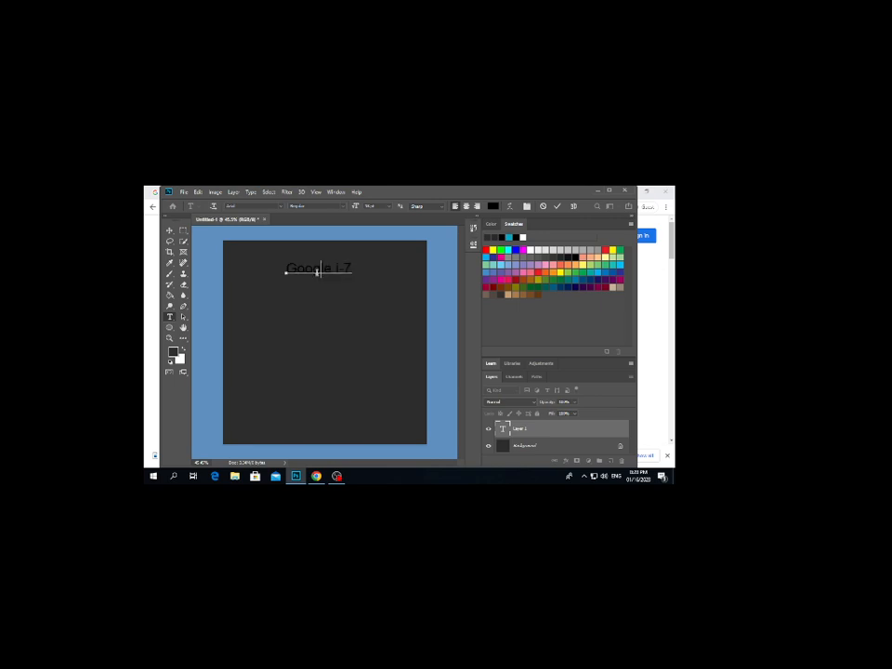
{"action": "triple_click", "coordinate": [317, 270]}
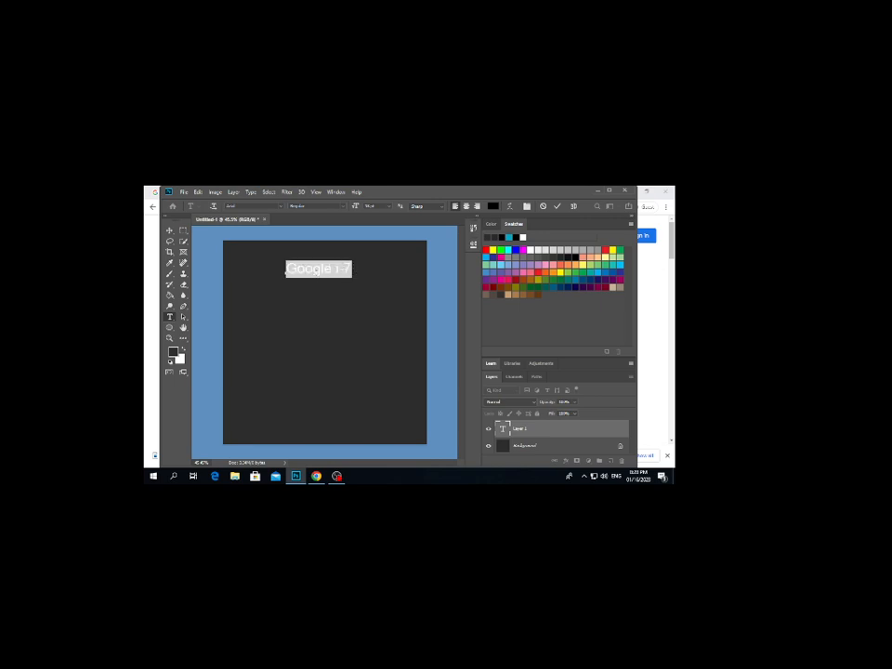
{"action": "left_click", "coordinate": [316, 270]}
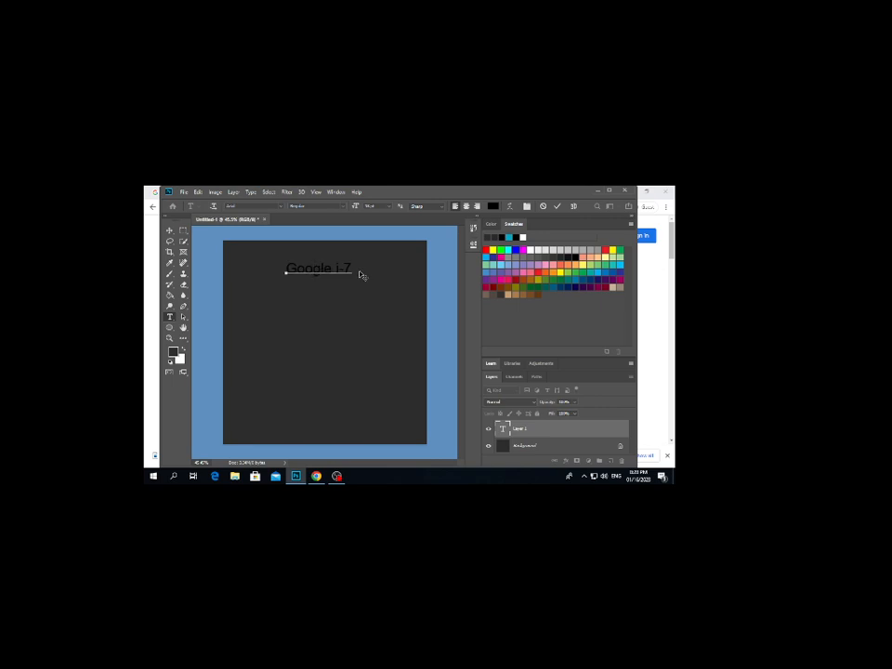
{"action": "left_click_drag", "start_coordinate": [352, 267], "coordinate": [284, 269]}
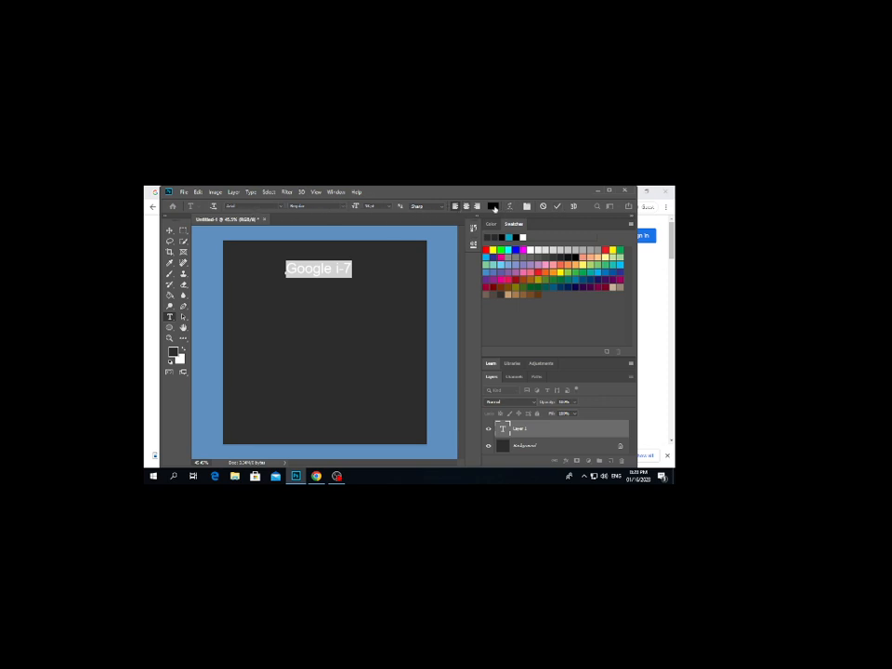
{"action": "left_click", "coordinate": [494, 208]}
{"action": "type", "text": "ffffff"}
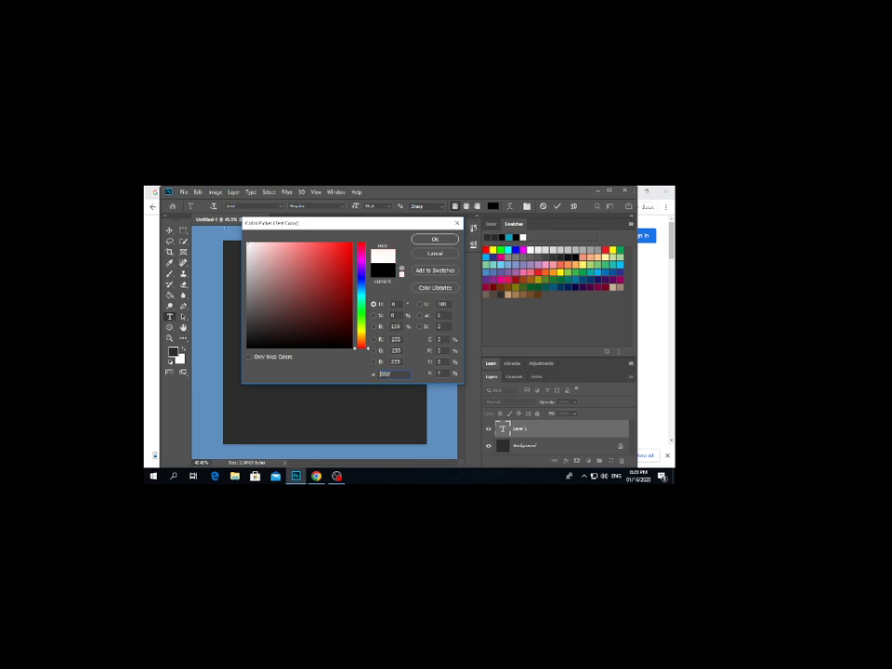
{"action": "key", "text": "Return"}
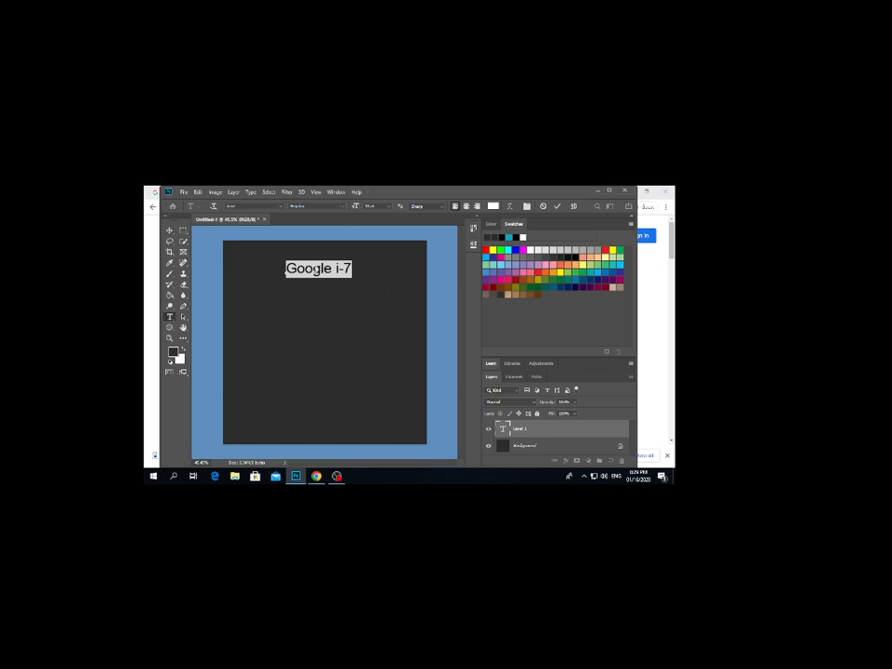
Set the Google i-7 title's font style to Bold and enlarge its text slightly
{"action": "left_click", "coordinate": [343, 206]}
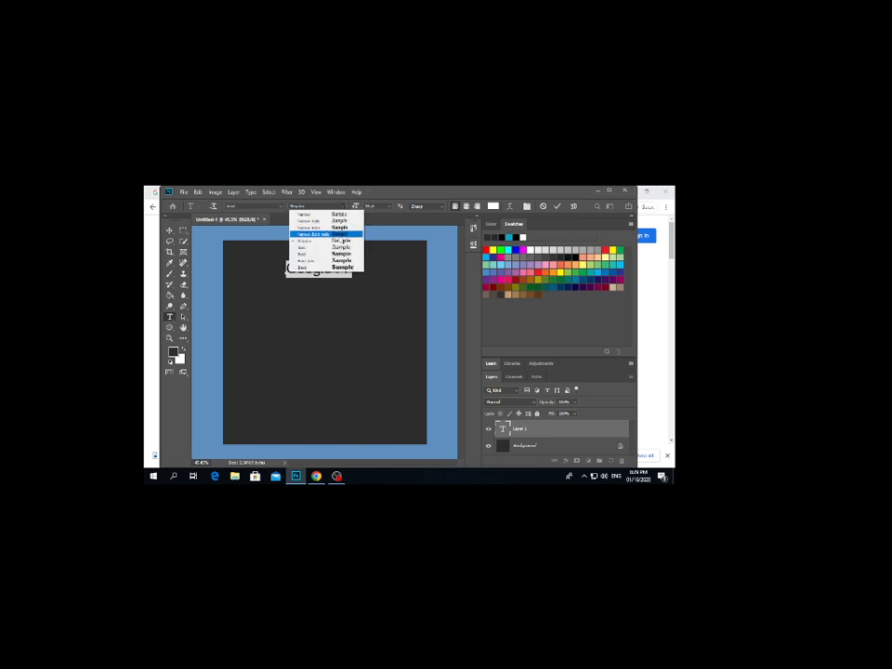
{"action": "left_click", "coordinate": [307, 252]}
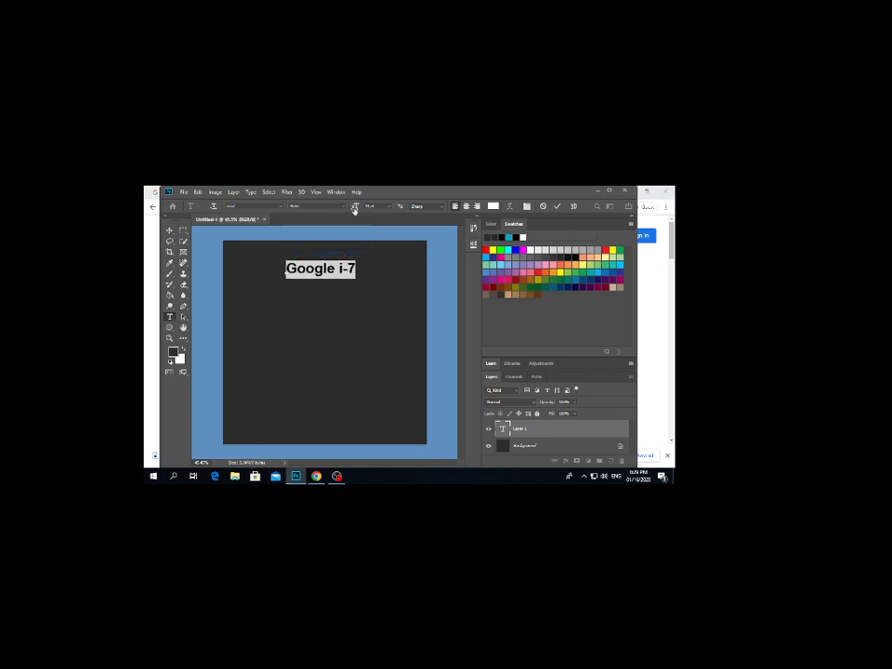
{"action": "left_click_drag", "start_coordinate": [354, 209], "coordinate": [357, 209]}
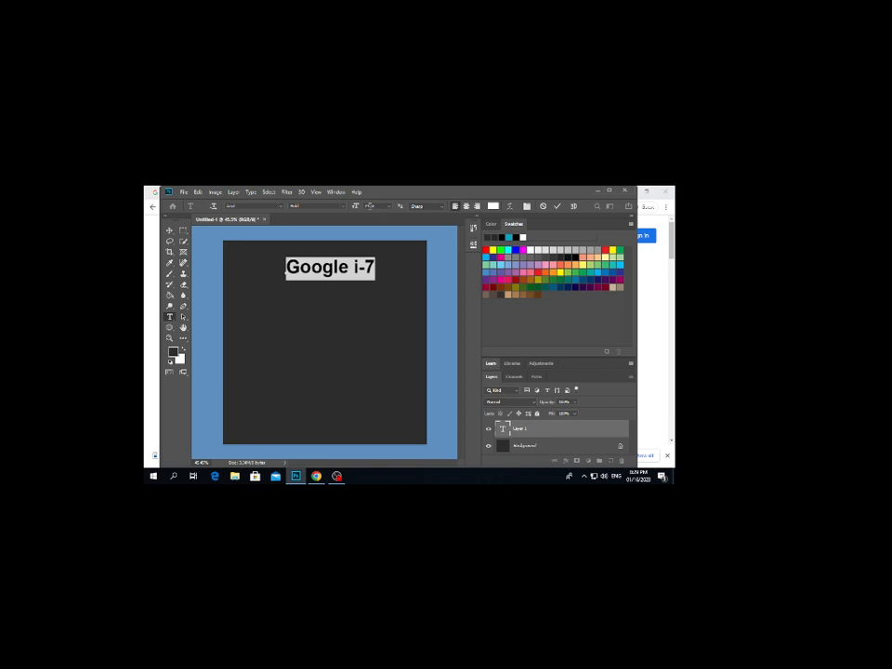
{"action": "left_click", "coordinate": [369, 206]}
Center the Google i-7 title horizontally with the Move tool and nudge it down a little from the canvas's top edge
{"action": "left_click", "coordinate": [169, 229]}
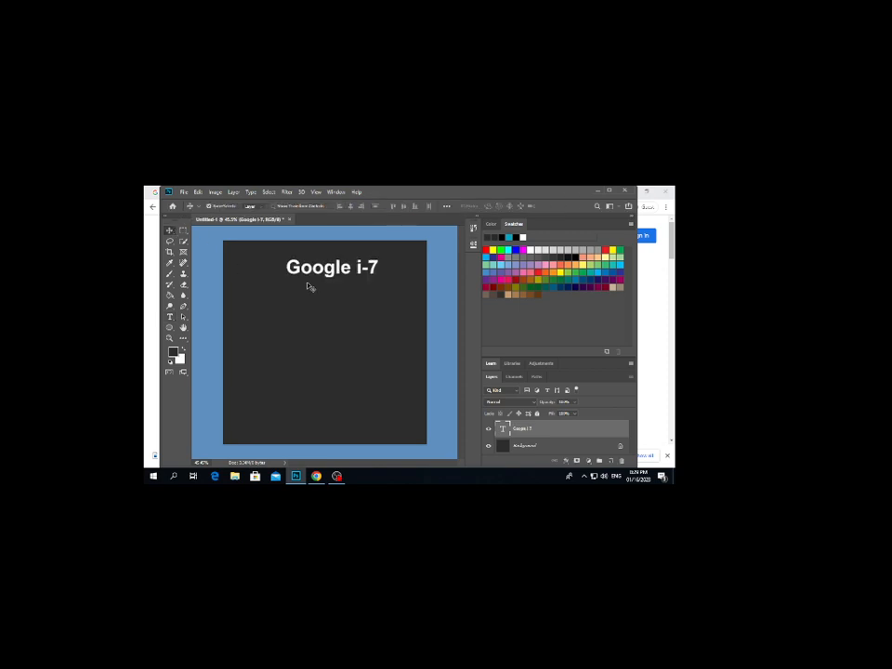
{"action": "left_click_drag", "start_coordinate": [333, 277], "coordinate": [322, 274]}
{"action": "left_click", "coordinate": [325, 296]}
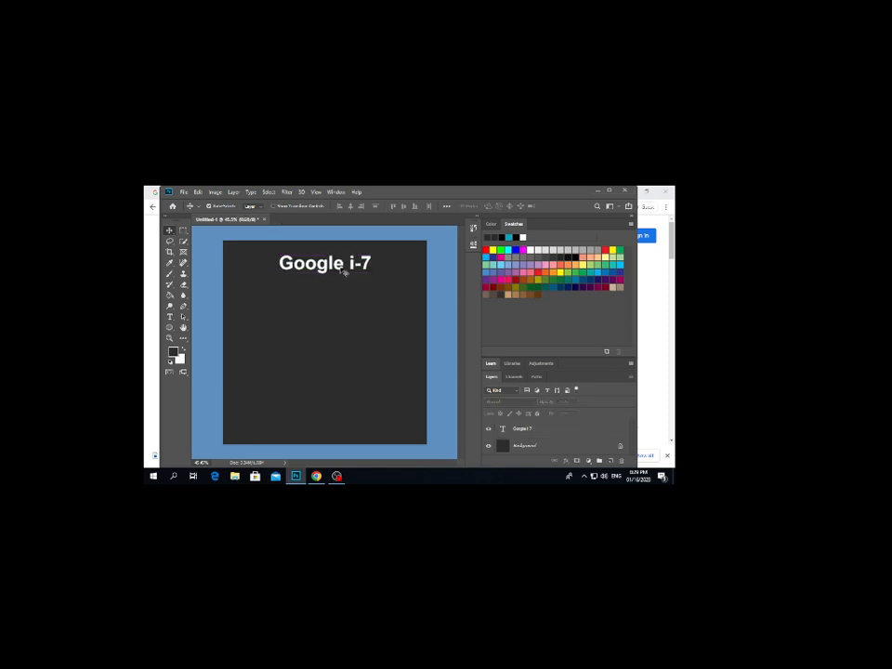
{"action": "double_click", "coordinate": [346, 273]}
{"action": "key", "text": "Left"}
{"action": "left_click", "coordinate": [169, 230]}
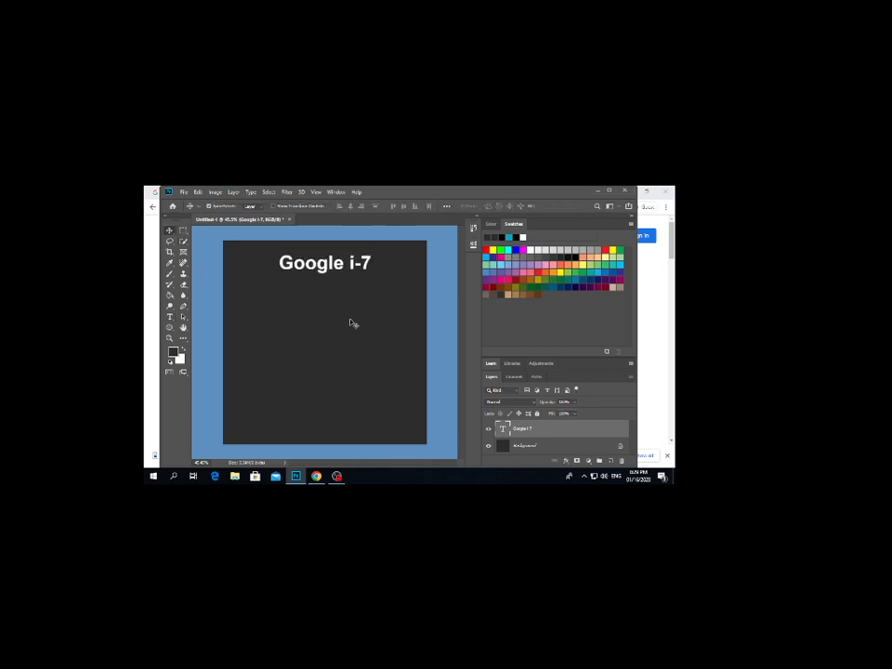
{"action": "key", "text": "Down"}
{"action": "key", "text": "Down"}
{"action": "key", "text": "Down"}
{"action": "key", "text": "Down"}
{"action": "key", "text": "Down"}
{"action": "key", "text": "Down"}
{"action": "key", "text": "Down"}
{"action": "key", "text": "Down"}
{"action": "key", "text": "Down"}
{"action": "key", "text": "Down"}
{"action": "key", "text": "Down"}
{"action": "key", "text": "Down"}
{"action": "key", "text": "Down"}
{"action": "key", "text": "Down"}
{"action": "key", "text": "Down"}
{"action": "key", "text": "Down"}
{"action": "key", "text": "Down"}
{"action": "key", "text": "Down"}
{"action": "key", "text": "Down"}
{"action": "key", "text": "Down"}
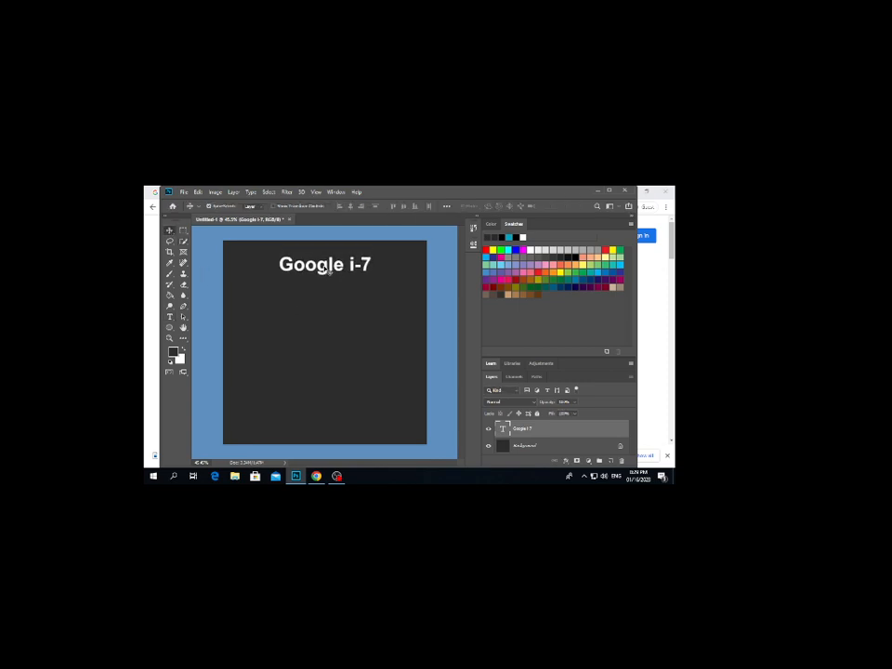
{"action": "key", "text": "Down"}
{"action": "key", "text": "Down"}
{"action": "key", "text": "Down"}
{"action": "key", "text": "Down"}
{"action": "key", "text": "Down"}
{"action": "key", "text": "Down"}
{"action": "key", "text": "Down"}
{"action": "key", "text": "Down"}
{"action": "key", "text": "Down"}
{"action": "key", "text": "Down"}
{"action": "key", "text": "Down"}
{"action": "key", "text": "Down"}
{"action": "key", "text": "Down"}
{"action": "key", "text": "Down"}
{"action": "key", "text": "Down"}
{"action": "key", "text": "Down"}
{"action": "key", "text": "Down"}
{"action": "key", "text": "Down"}
{"action": "key", "text": "Down"}
{"action": "key", "text": "Down"}
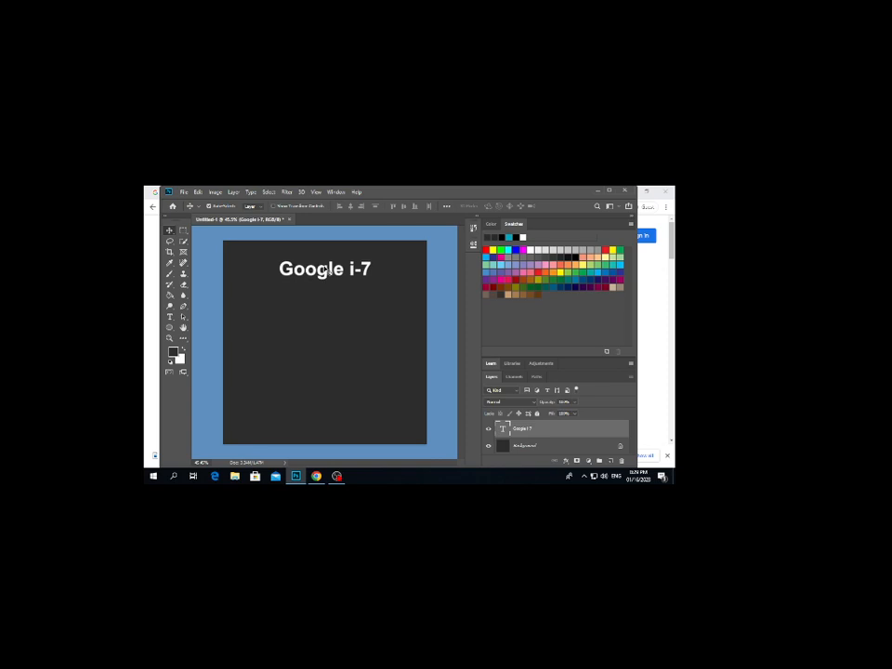
{"action": "key", "text": "Down"}
{"action": "key", "text": "Down"}
{"action": "key", "text": "Down"}
{"action": "key", "text": "Down"}
{"action": "key", "text": "Down"}
{"action": "key", "text": "Down"}
{"action": "key", "text": "Down"}
{"action": "key", "text": "Down"}
{"action": "key", "text": "Down"}
{"action": "key", "text": "Down"}
{"action": "key", "text": "Down"}
{"action": "key", "text": "Down"}
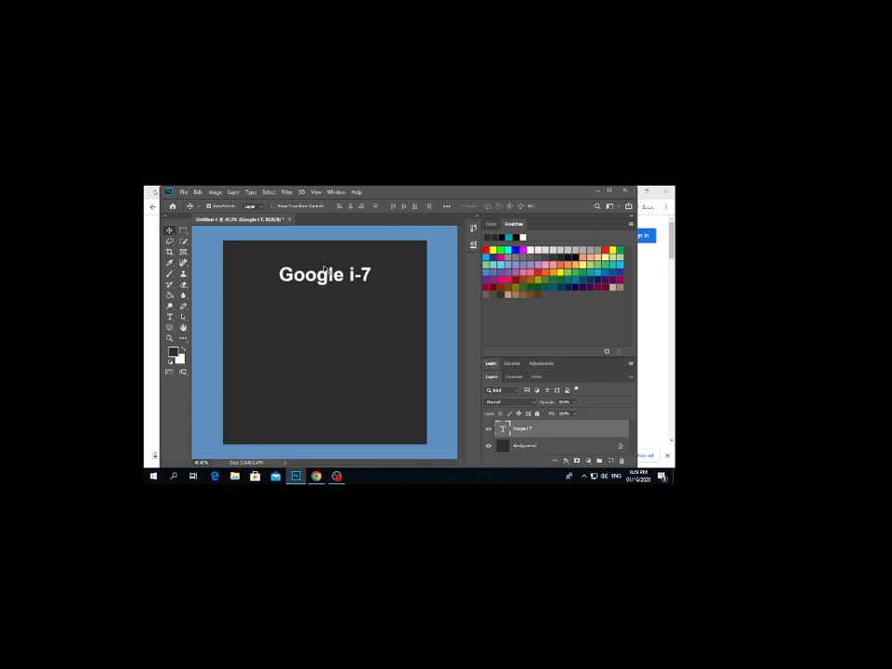
Duplicate the Google i-7 title just below the original and change the copy's text to "Baso Watch"
{"action": "left_click", "coordinate": [342, 322]}
{"action": "left_click_drag", "start_coordinate": [331, 292], "coordinate": [322, 318]}
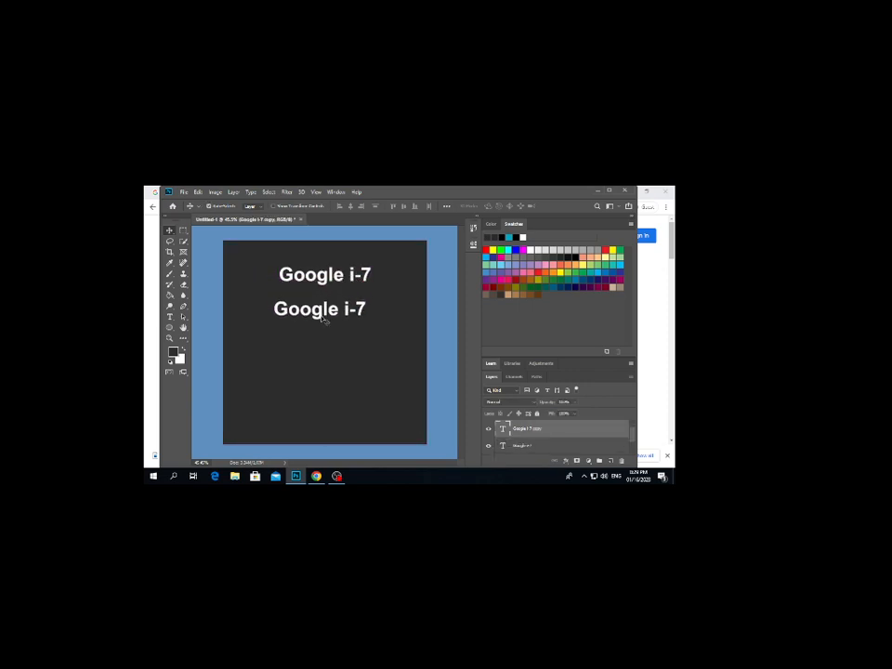
{"action": "double_click", "coordinate": [321, 316]}
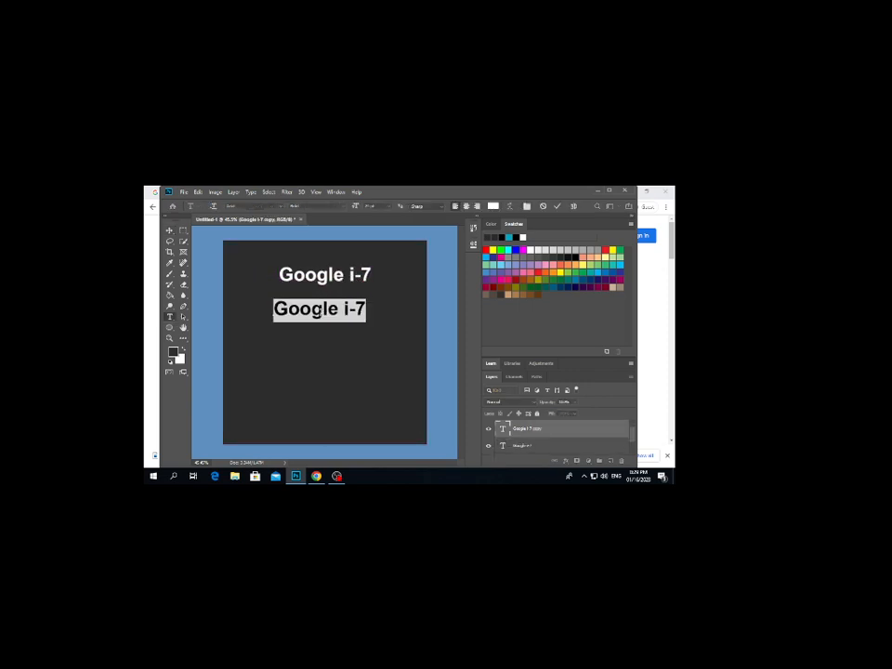
{"action": "type", "text": "Baso"}
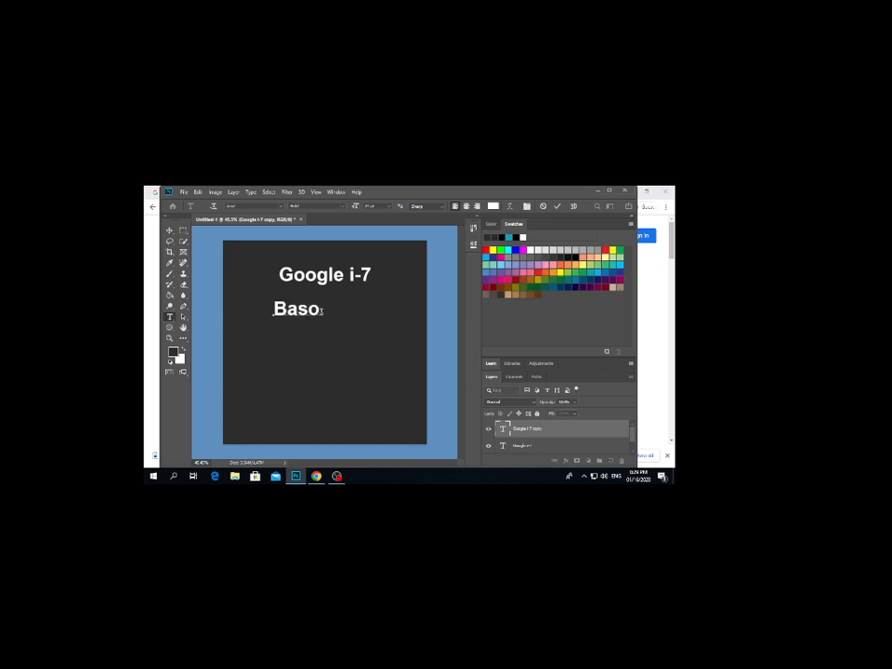
{"action": "type", "text": " WATCH"}
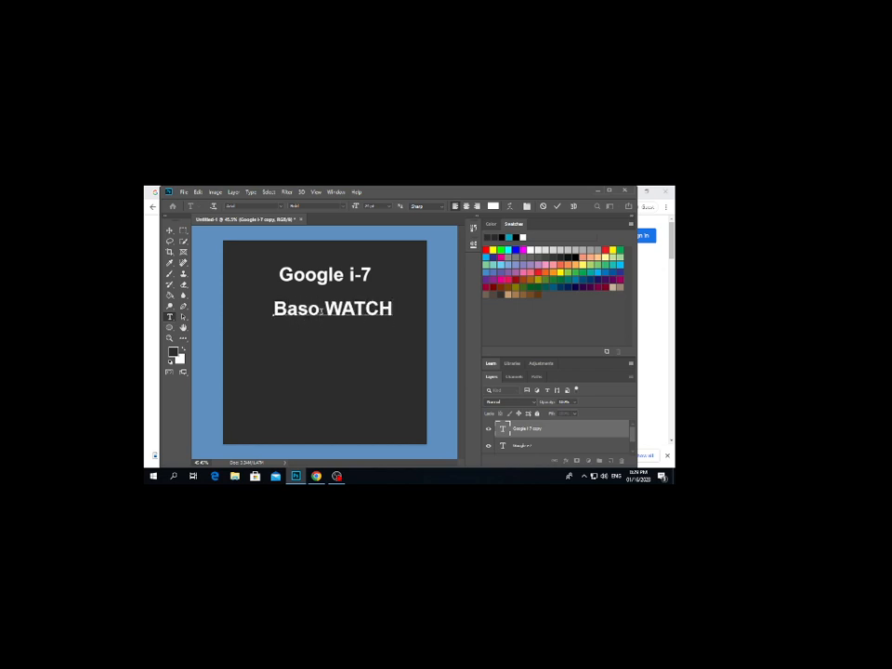
{"action": "key", "text": "BackSpace"}
{"action": "key", "text": "BackSpace"}
{"action": "key", "text": "BackSpace"}
{"action": "key", "text": "BackSpace"}
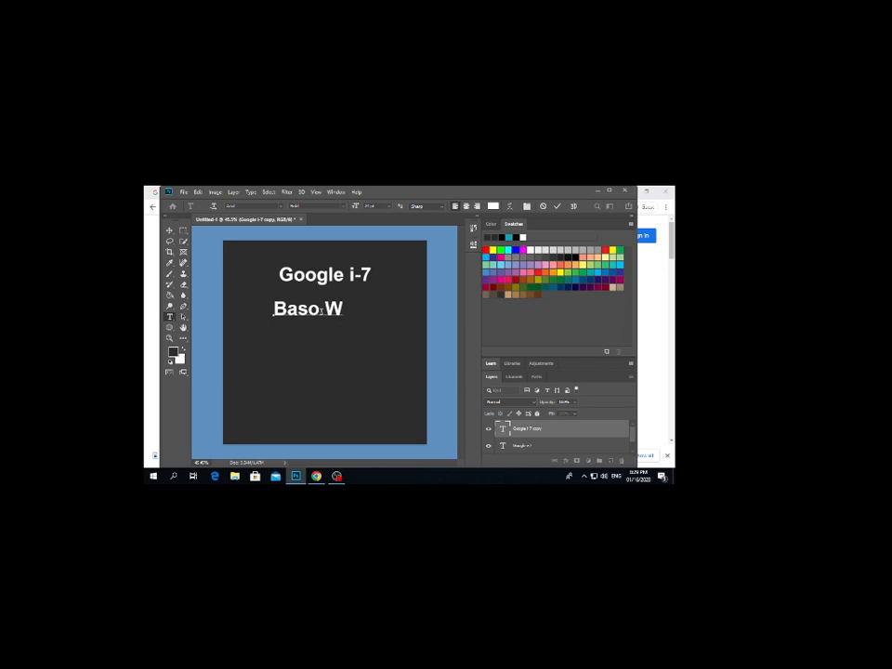
{"action": "type", "text": "atch"}
Select the whole Baso Watch text and reduce its size to less than half that of the title
{"action": "left_click", "coordinate": [322, 311]}
{"action": "left_click_drag", "start_coordinate": [323, 311], "coordinate": [274, 316]}
{"action": "triple_click", "coordinate": [325, 310]}
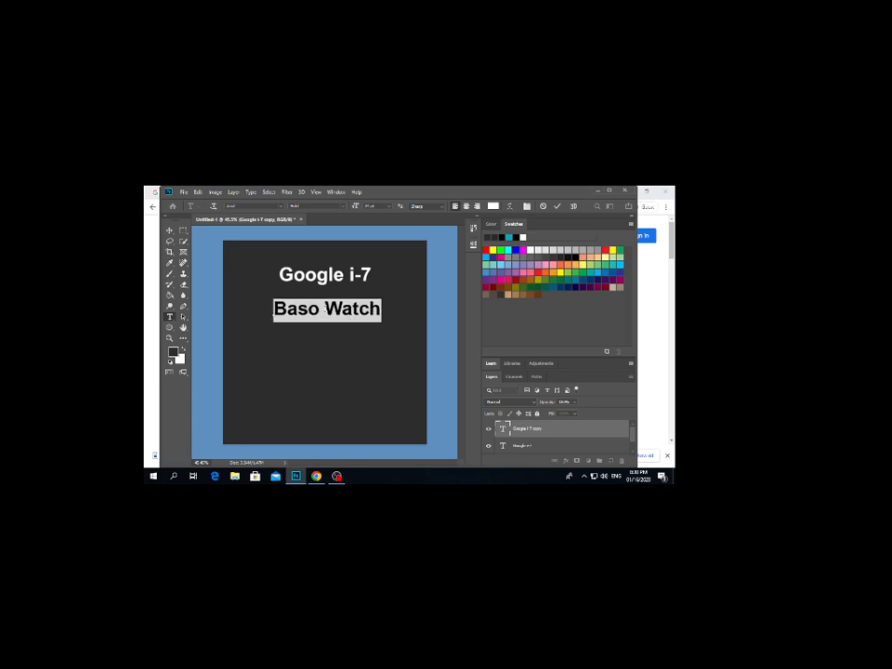
{"action": "left_click_drag", "start_coordinate": [359, 207], "coordinate": [351, 208]}
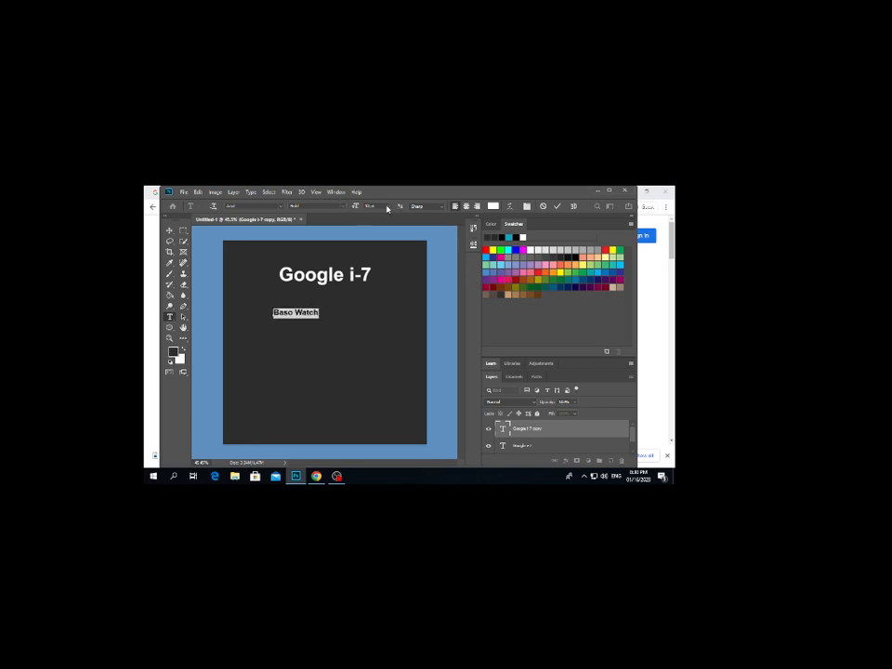
Change the selected Baso Watch text's font style to Regular, widen its letter tracking, and commit the text
{"action": "left_click", "coordinate": [316, 206]}
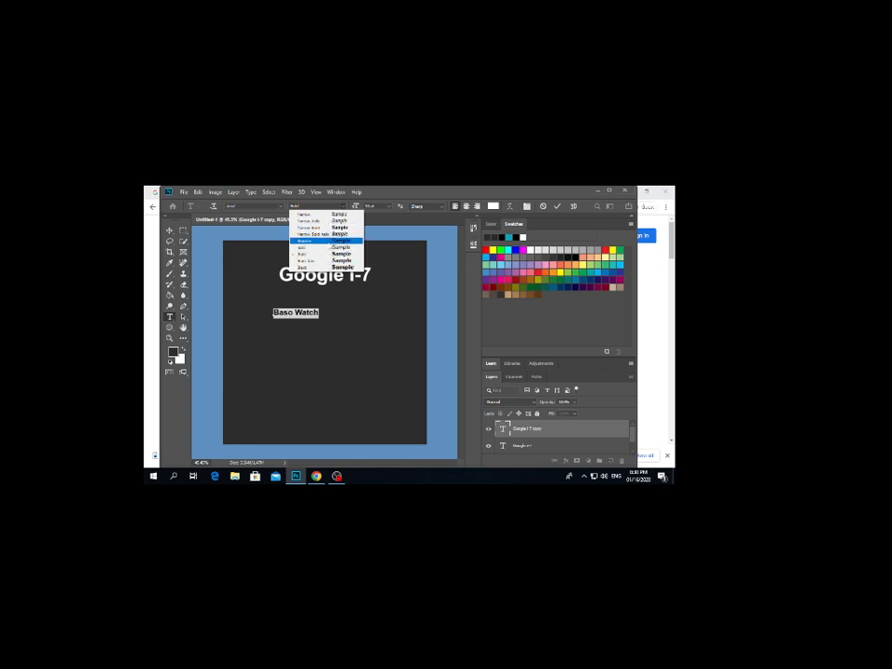
{"action": "left_click", "coordinate": [329, 241]}
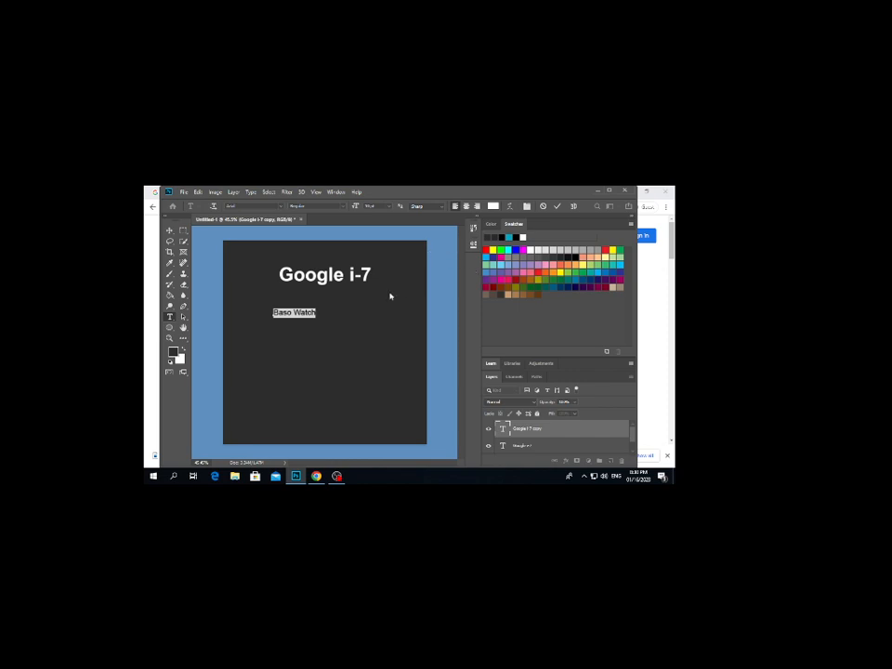
{"action": "left_click", "coordinate": [340, 192]}
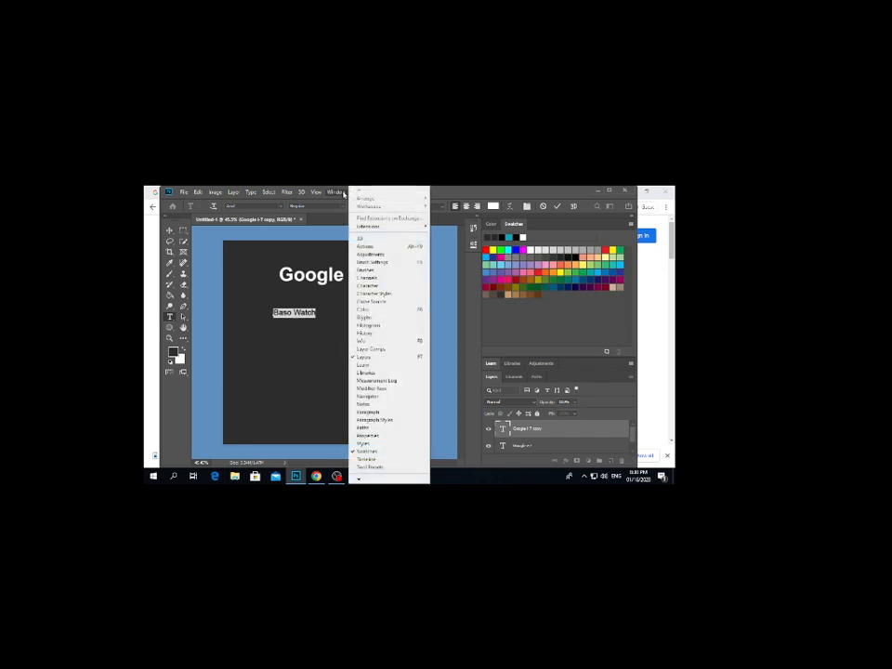
{"action": "left_click", "coordinate": [378, 286]}
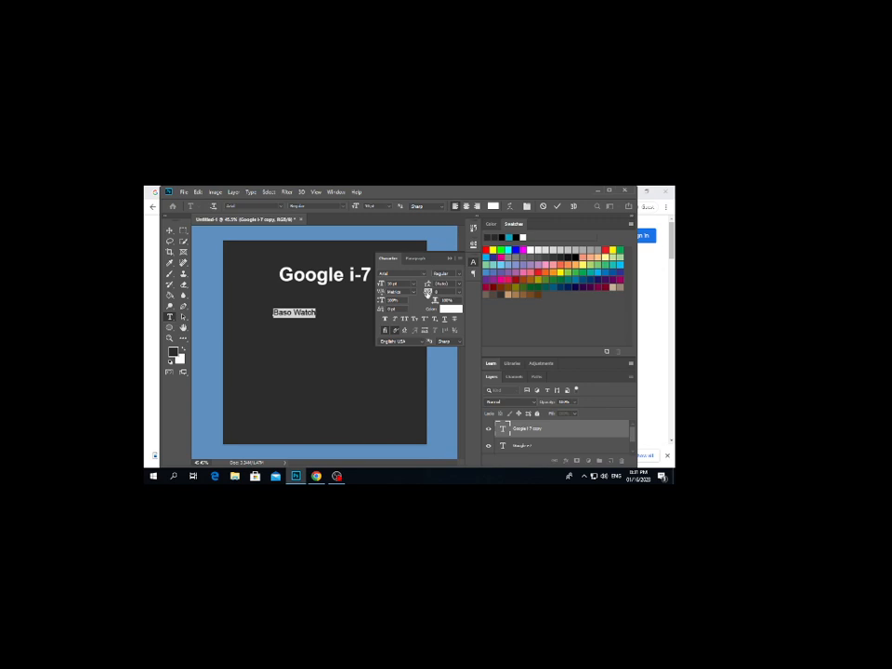
{"action": "left_click_drag", "start_coordinate": [427, 293], "coordinate": [432, 292]}
{"action": "key", "text": "ctrl+Return"}
{"action": "key", "text": "v"}
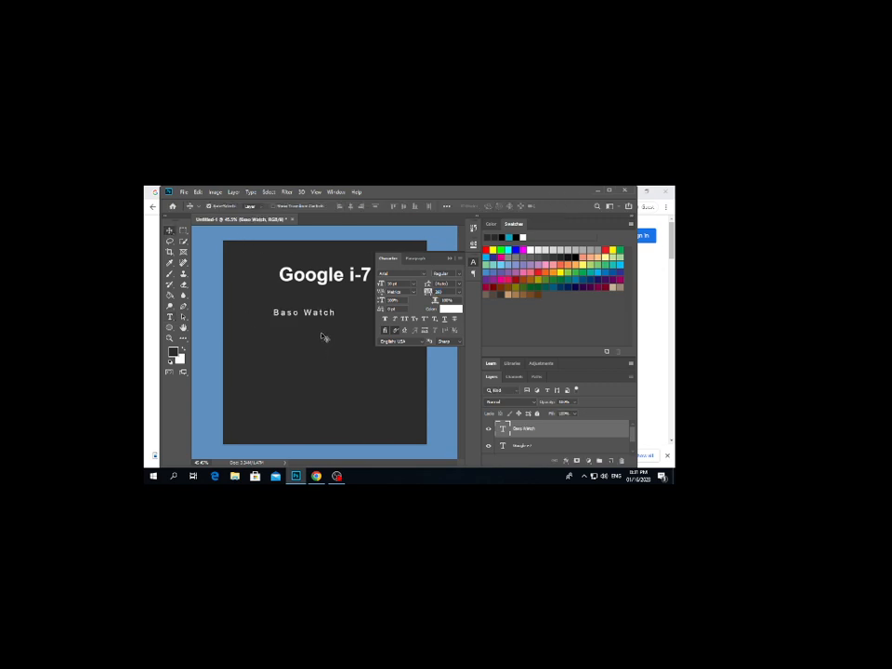
Move the Baso Watch text to the canvas's upper-left corner and set its font size to 8 pt
{"action": "left_click_drag", "start_coordinate": [313, 314], "coordinate": [264, 249]}
{"action": "double_click", "coordinate": [260, 250]}
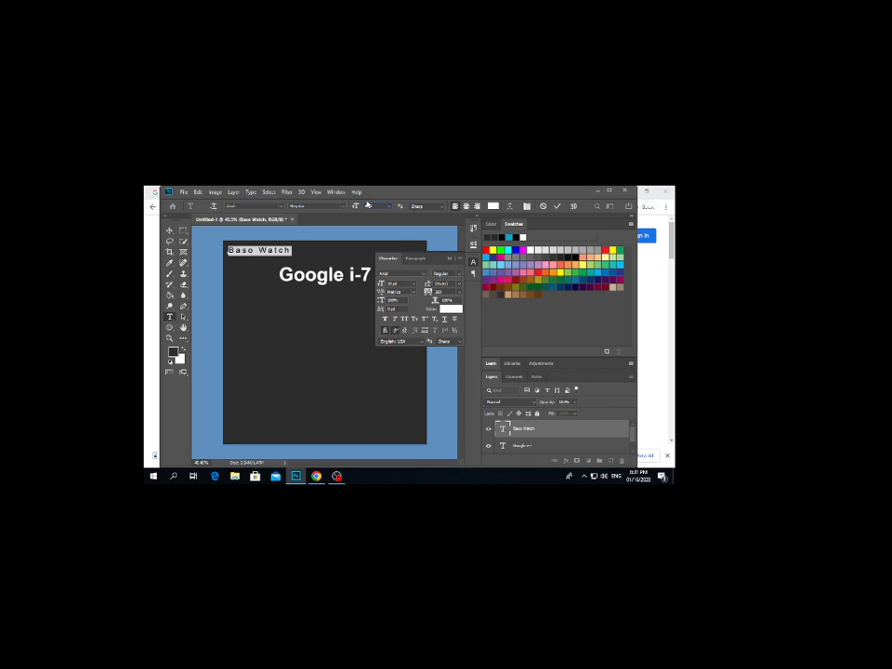
{"action": "type", "text": "8"}
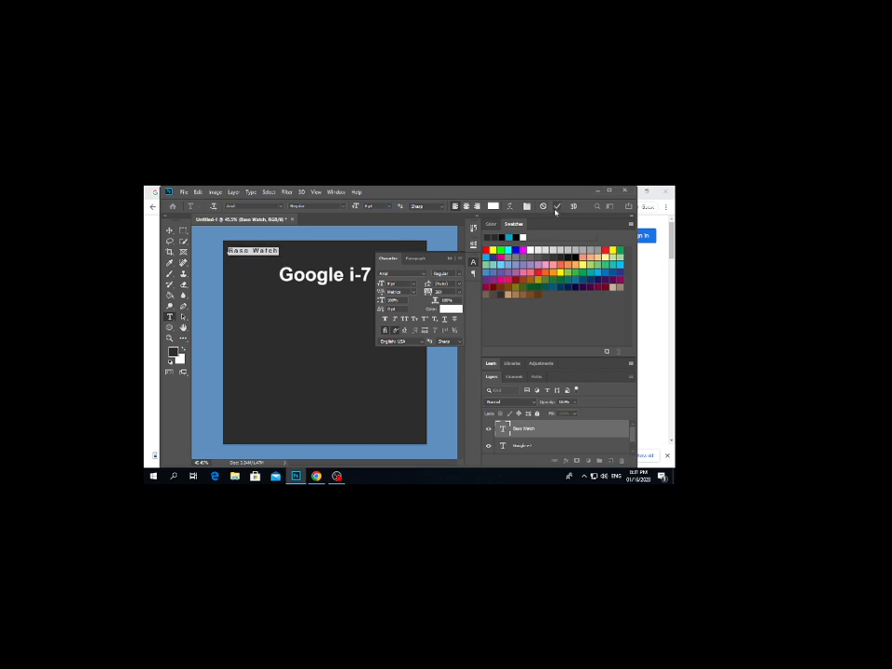
{"action": "left_click", "coordinate": [170, 229]}
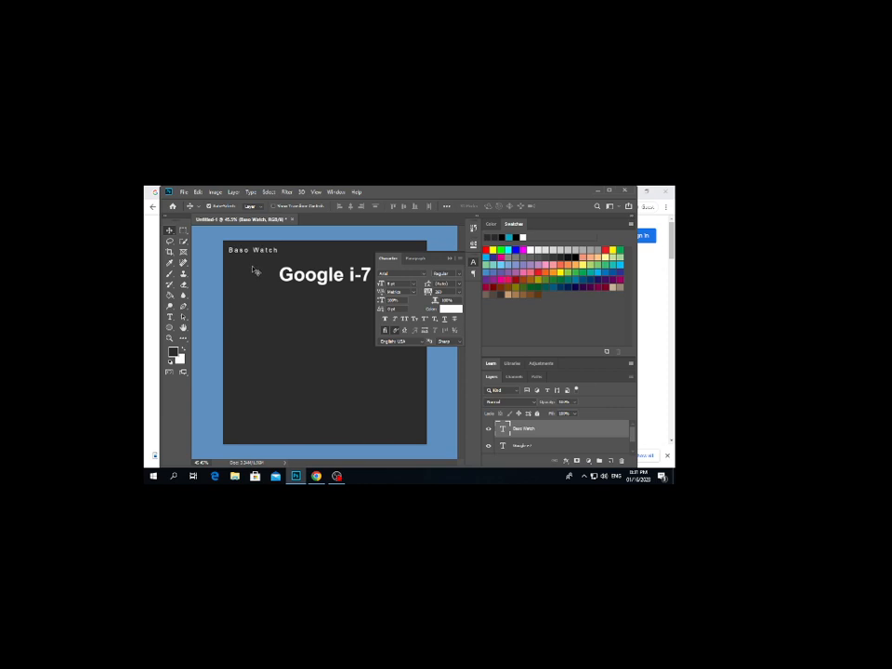
{"action": "left_click", "coordinate": [305, 332]}
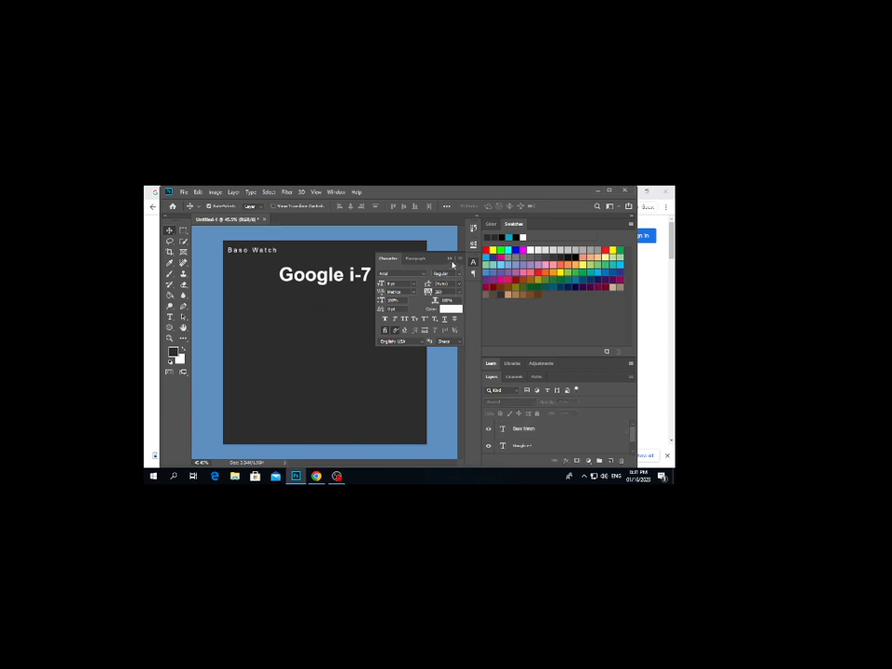
{"action": "left_click", "coordinate": [449, 258]}
Nudge the Google i-7 title up slightly toward the canvas's upper edge
{"action": "left_click_drag", "start_coordinate": [351, 271], "coordinate": [350, 271]}
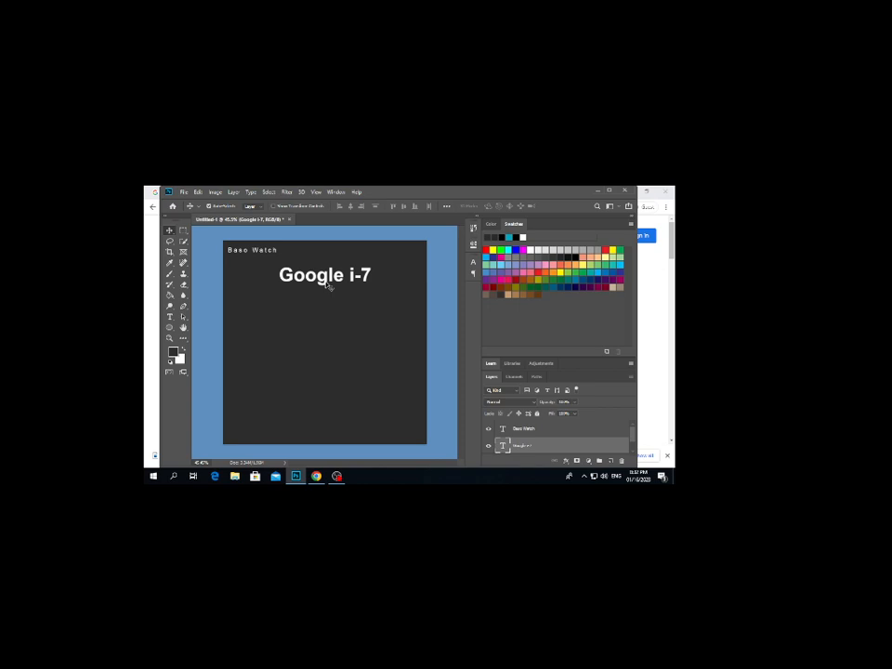
{"action": "key", "text": "Up"}
{"action": "key", "text": "Up"}
{"action": "key", "text": "Up"}
{"action": "key", "text": "Up"}
{"action": "key", "text": "Up"}
{"action": "key", "text": "Up"}
{"action": "key", "text": "Up"}
{"action": "key", "text": "Up"}
{"action": "key", "text": "Up"}
{"action": "key", "text": "Up"}
{"action": "key", "text": "Up"}
{"action": "key", "text": "Up"}
{"action": "key", "text": "Up"}
{"action": "key", "text": "Up"}
{"action": "key", "text": "Up"}
{"action": "key", "text": "Up"}
{"action": "key", "text": "Up"}
{"action": "key", "text": "Up"}
{"action": "key", "text": "Up"}
{"action": "key", "text": "Up"}
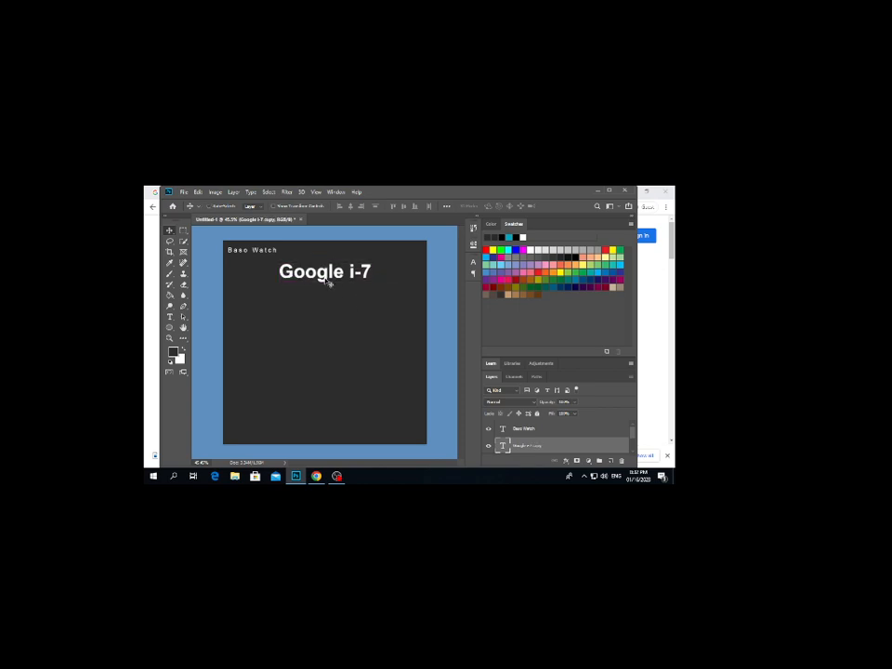
Duplicate the Google i-7 title just below the original, and copy the line "Vibe Your Personality" from Google Translate
{"action": "left_click_drag", "start_coordinate": [324, 282], "coordinate": [323, 315]}
{"action": "double_click", "coordinate": [322, 308]}
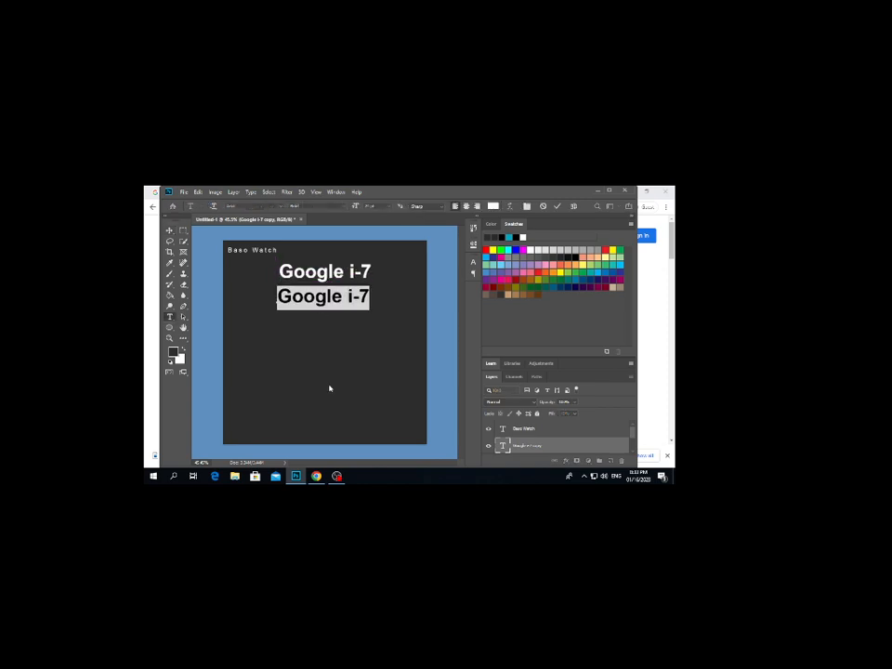
{"action": "key", "text": "alt+Tab"}
{"action": "left_click", "coordinate": [263, 192]}
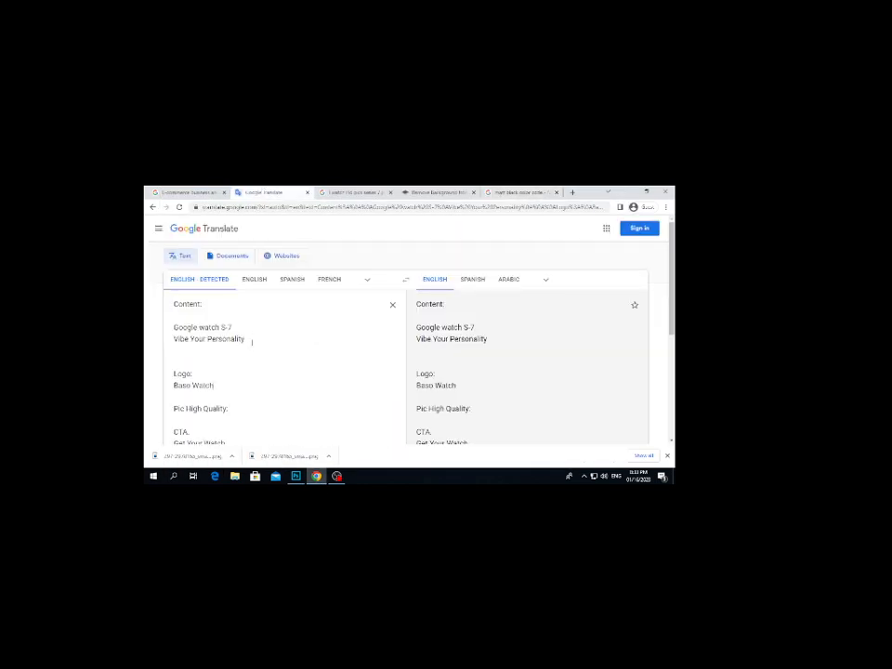
{"action": "left_click_drag", "start_coordinate": [247, 339], "coordinate": [171, 343]}
{"action": "key", "text": "ctrl+c"}
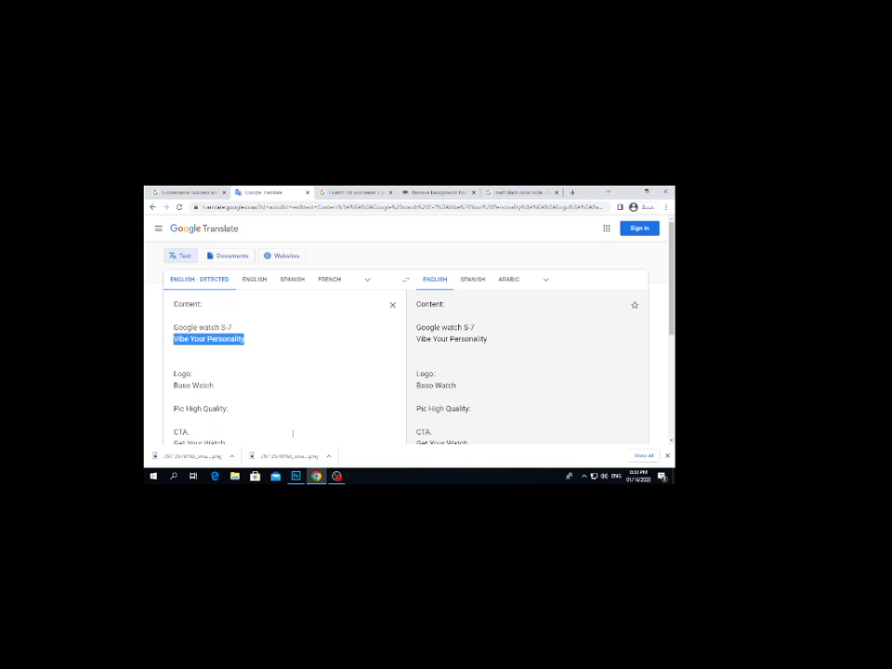
Back in Photoshop, replace the duplicated title's text with "Vibe Your Personality" and center the line across the canvas
{"action": "left_click", "coordinate": [297, 476]}
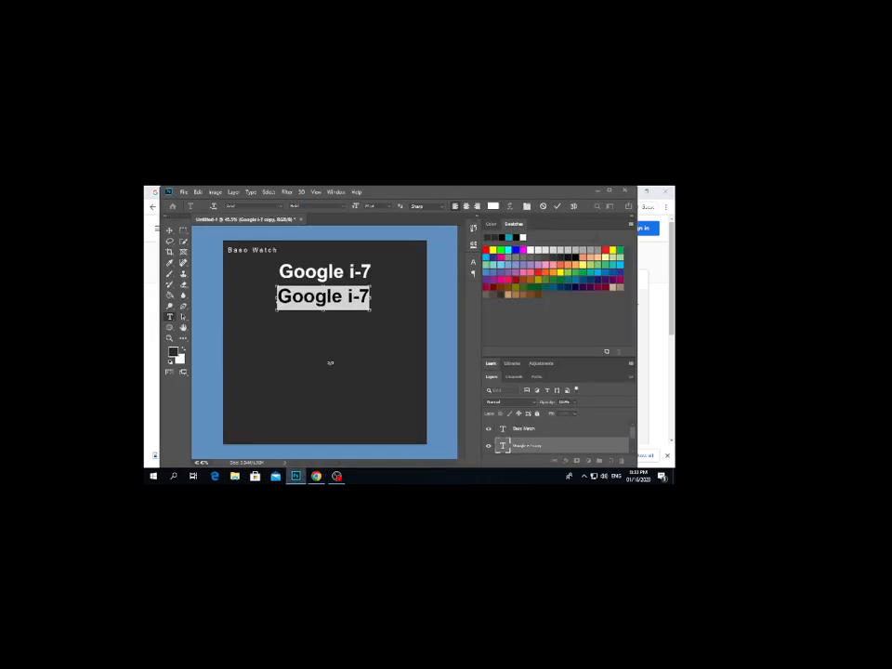
{"action": "key", "text": "ctrl+v"}
{"action": "double_click", "coordinate": [342, 295]}
{"action": "triple_click", "coordinate": [356, 302]}
{"action": "left_click", "coordinate": [357, 303]}
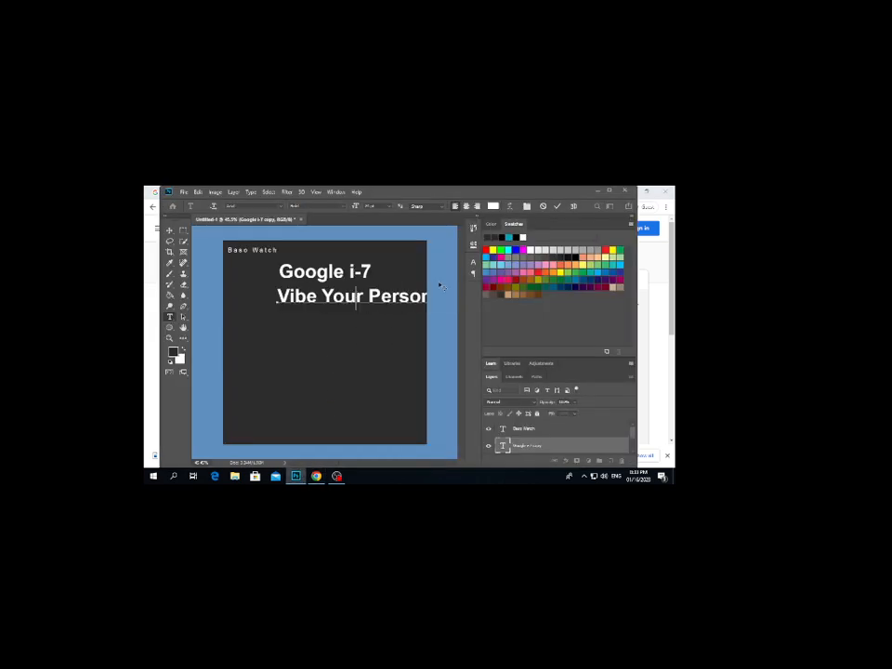
{"action": "left_click", "coordinate": [557, 207]}
{"action": "key", "text": "v"}
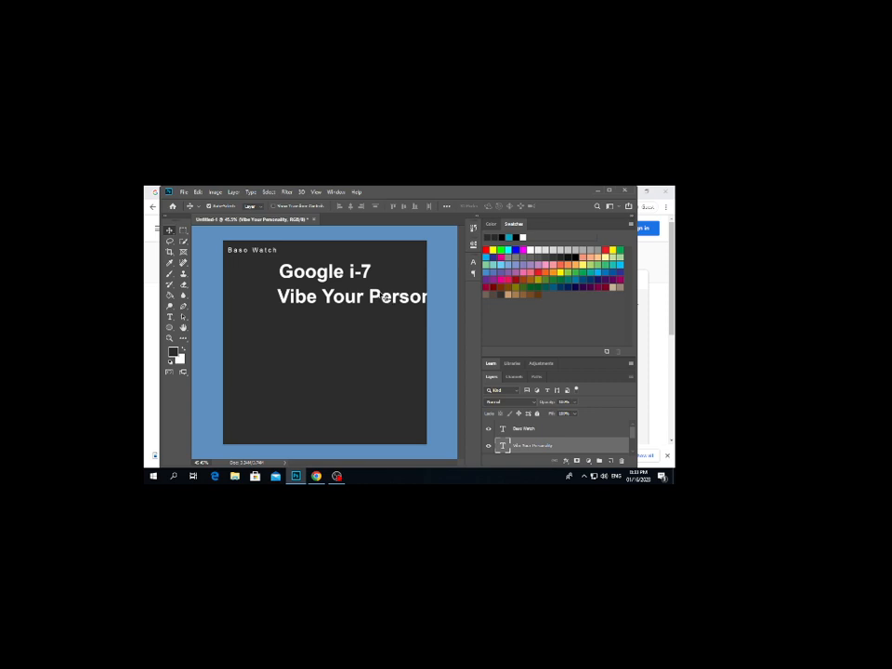
{"action": "left_click_drag", "start_coordinate": [387, 280], "coordinate": [334, 280]}
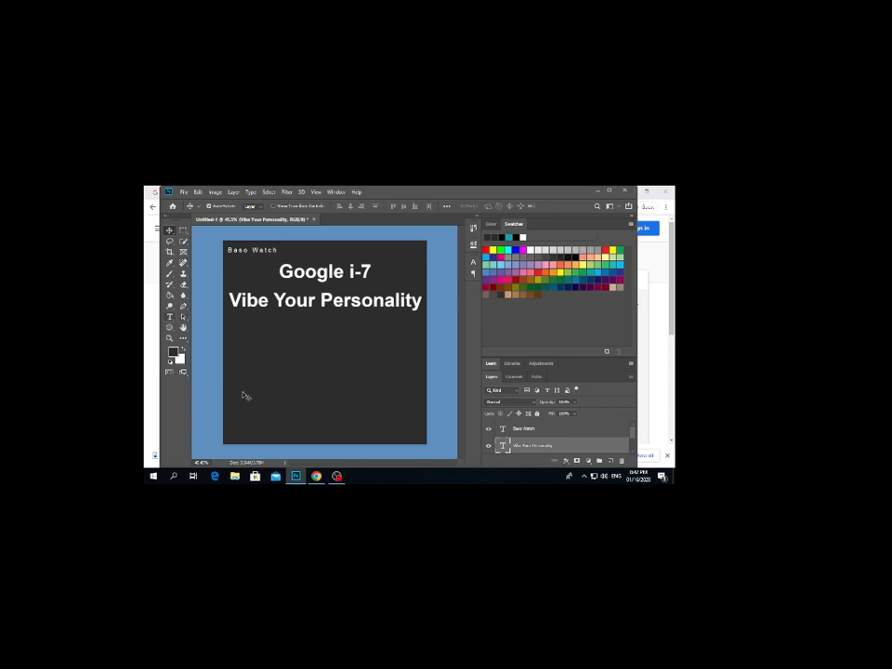
Select the whole Vibe Your Personality text and reduce its font size to half
{"action": "double_click", "coordinate": [343, 310]}
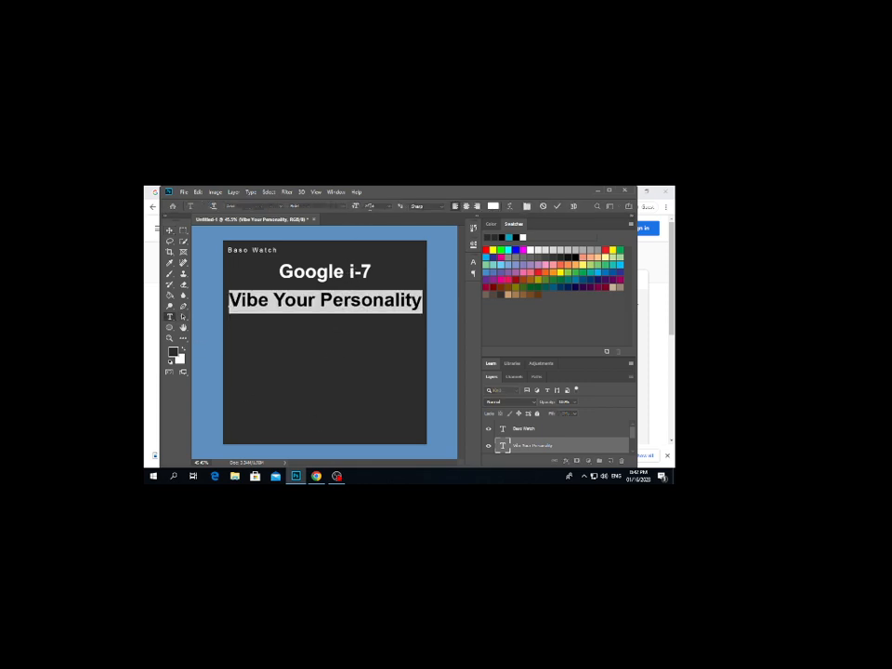
{"action": "left_click", "coordinate": [369, 206]}
{"action": "type", "text": "5"}
{"action": "key", "text": "Return"}
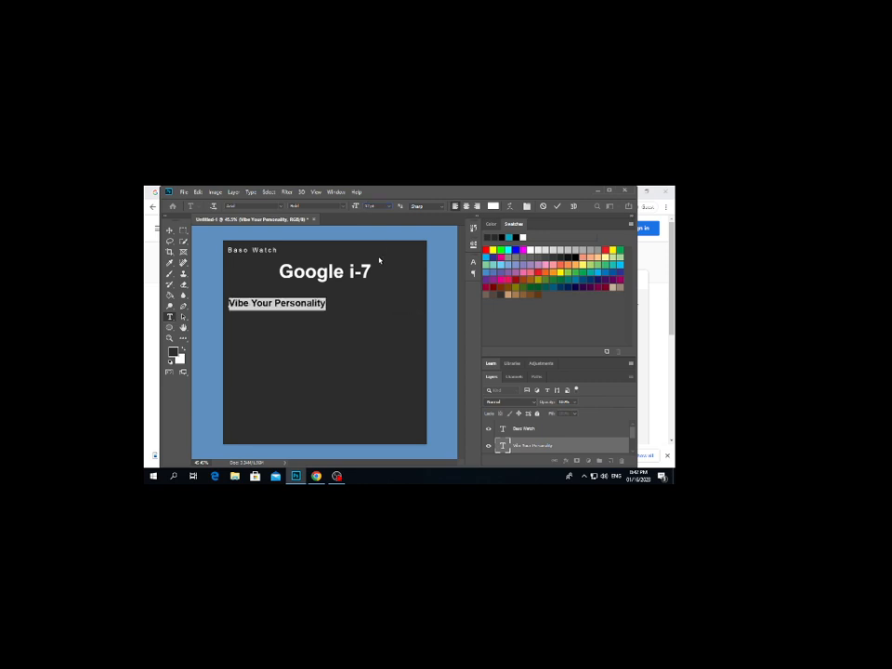
Set the Vibe Your Personality text's font style to Regular and center the line just below the Google i-7 title
{"action": "left_click", "coordinate": [320, 206]}
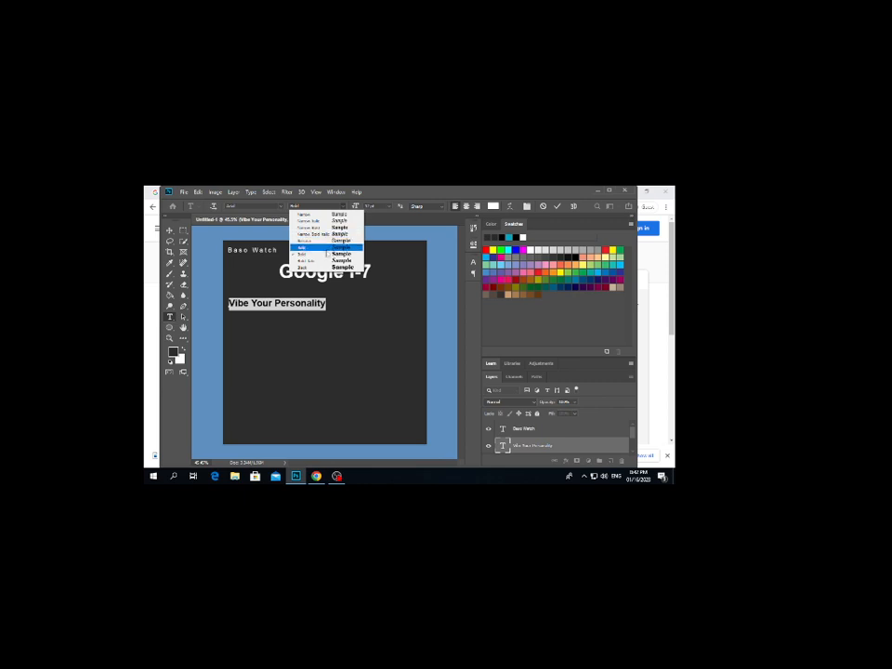
{"action": "left_click", "coordinate": [325, 242]}
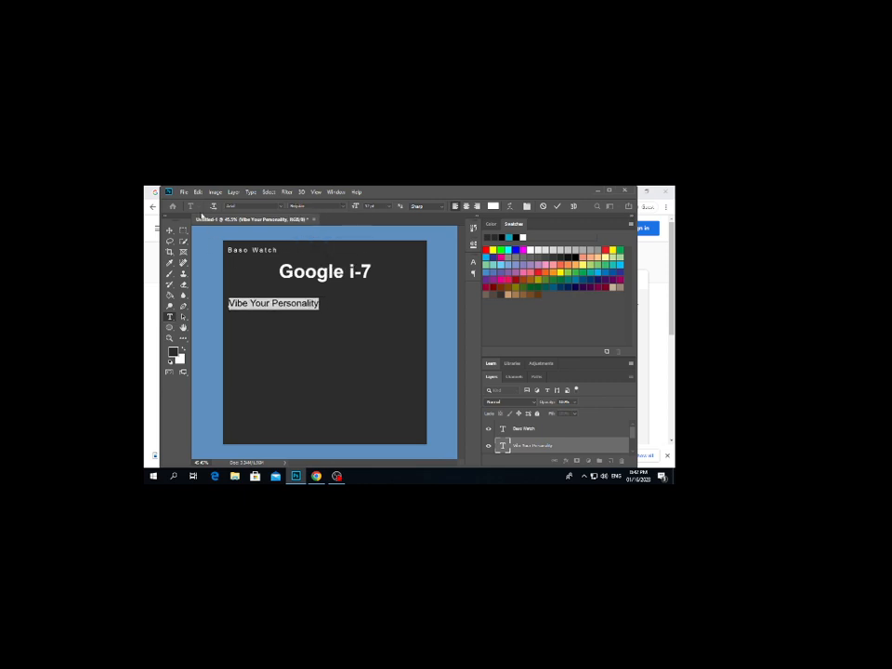
{"action": "left_click", "coordinate": [169, 229]}
{"action": "left_click_drag", "start_coordinate": [304, 312], "coordinate": [353, 302]}
Try a slightly smaller font size on the Vibe Your Personality line, and return it to its previous size
{"action": "double_click", "coordinate": [353, 297]}
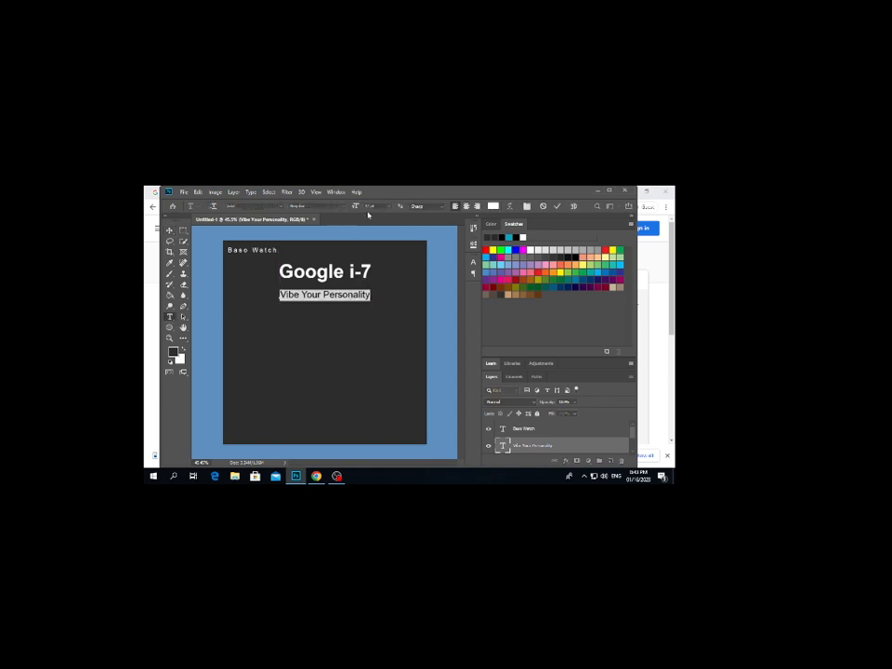
{"action": "type", "text": "30"}
{"action": "key", "text": "Return"}
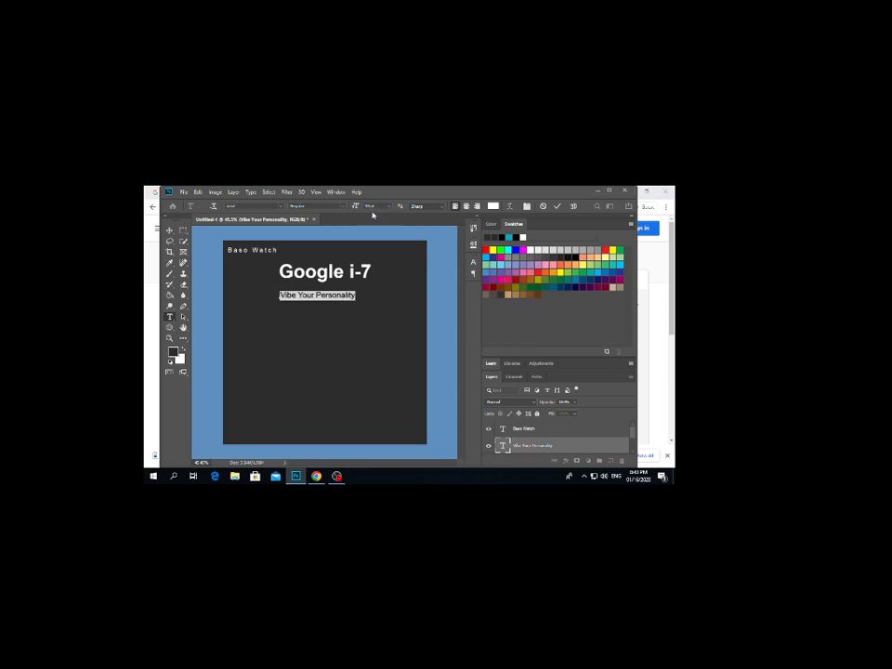
{"action": "left_click", "coordinate": [369, 207]}
{"action": "type", "text": "36"}
{"action": "key", "text": "Return"}
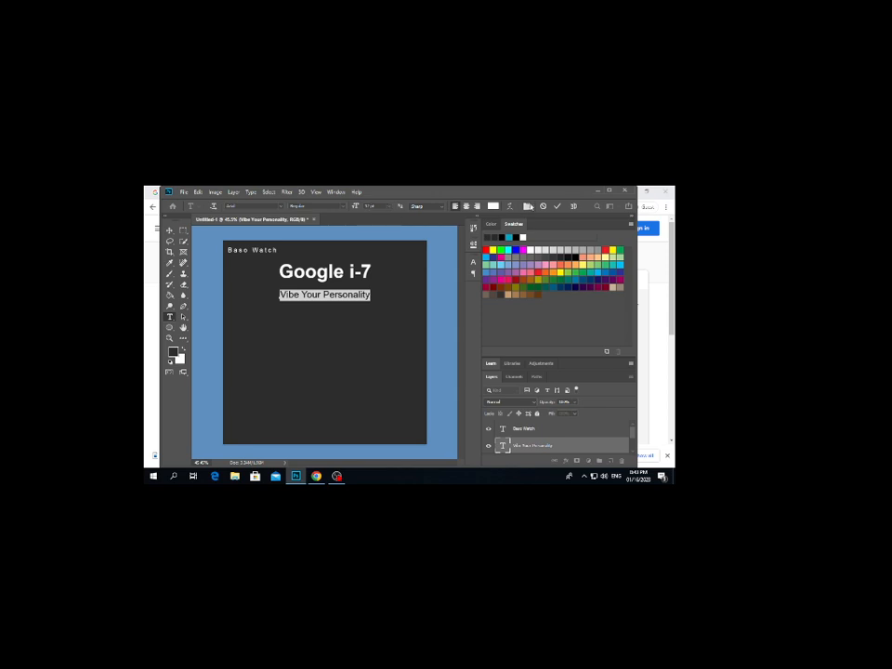
Commit the Vibe Your Personality text and nudge the line up slightly closer to the Google i-7 title
{"action": "left_click", "coordinate": [558, 206]}
{"action": "key", "text": "v"}
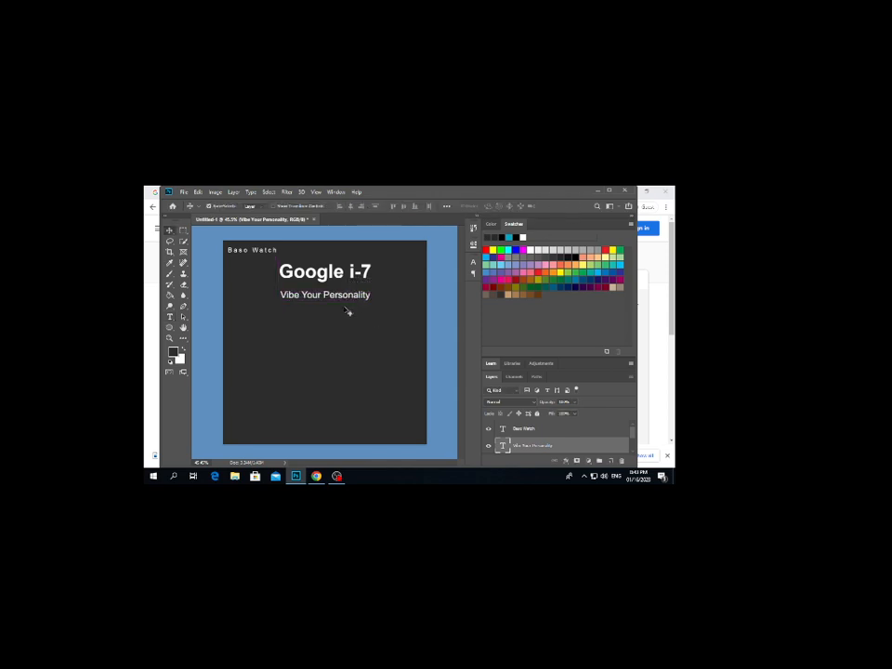
{"action": "left_click_drag", "start_coordinate": [344, 307], "coordinate": [344, 303]}
{"action": "key", "text": "Up"}
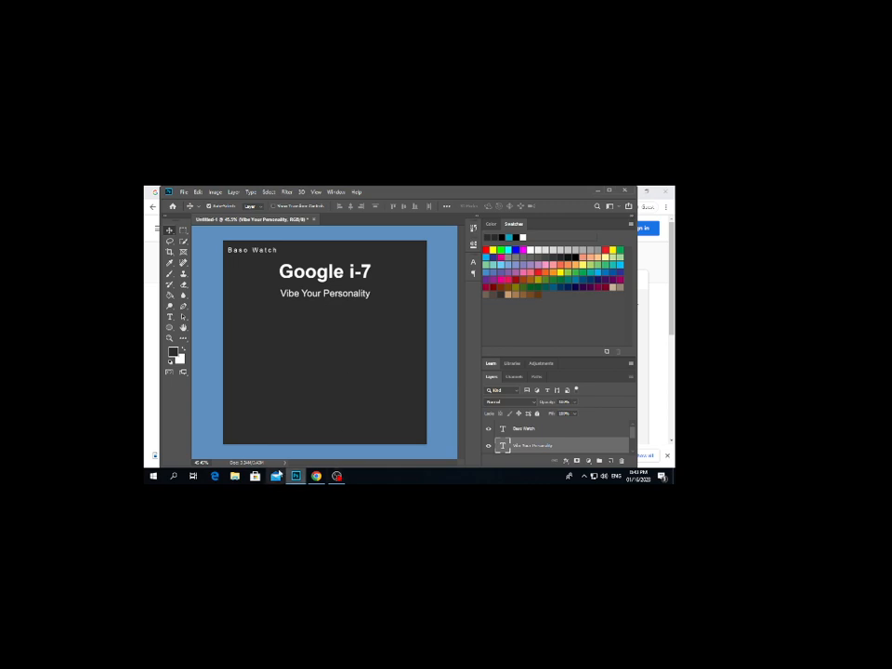
Switch to File Explorer and preview the background-removed Apple watch picture in the Downloads folder
{"action": "left_click", "coordinate": [235, 477]}
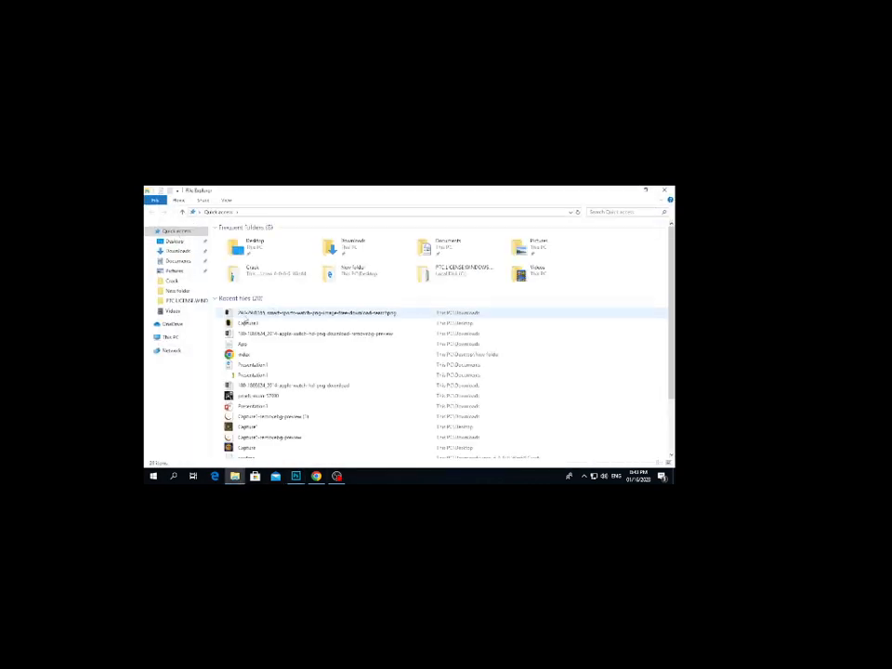
{"action": "left_click", "coordinate": [177, 251]}
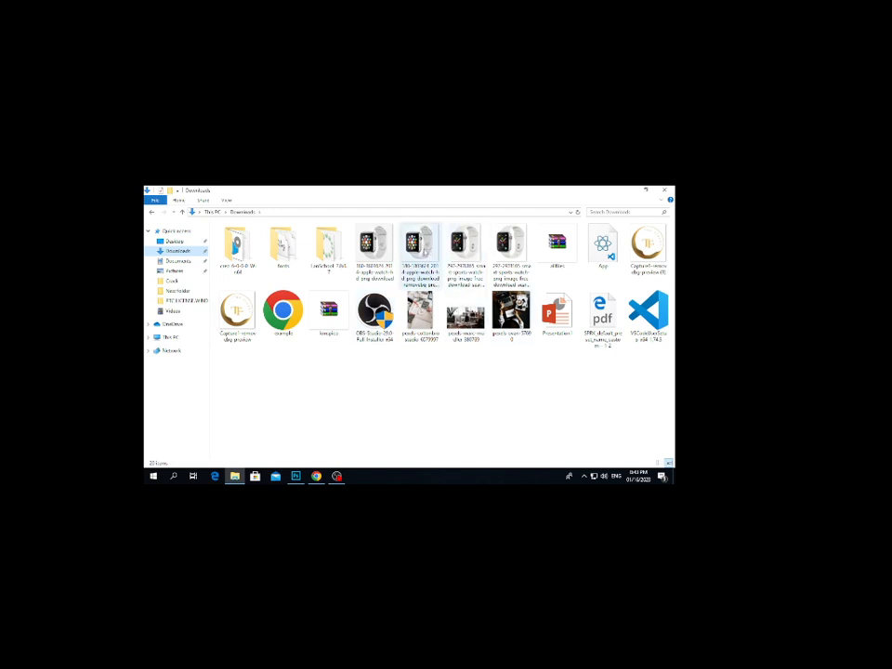
{"action": "left_click", "coordinate": [435, 249]}
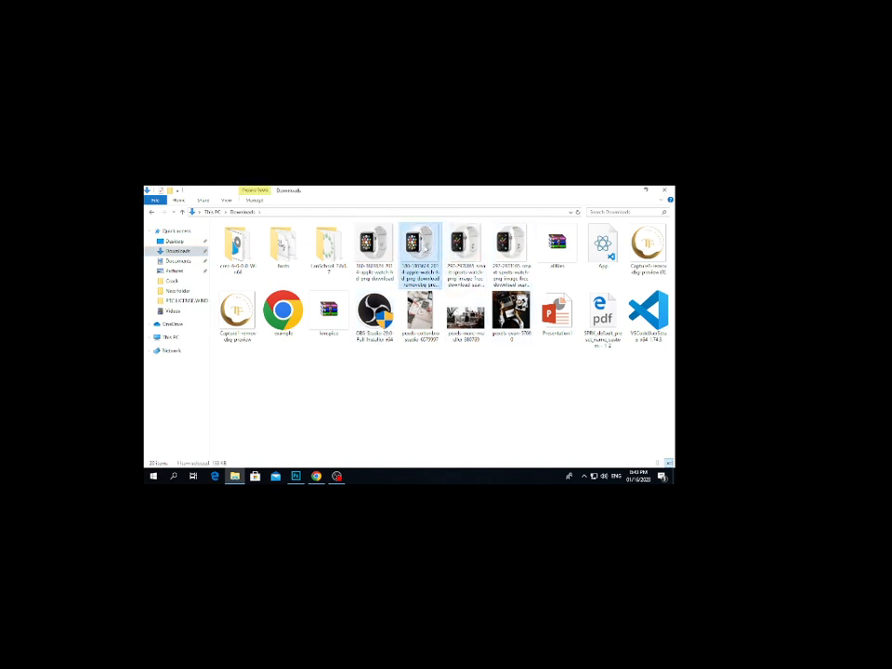
{"action": "double_click", "coordinate": [424, 247]}
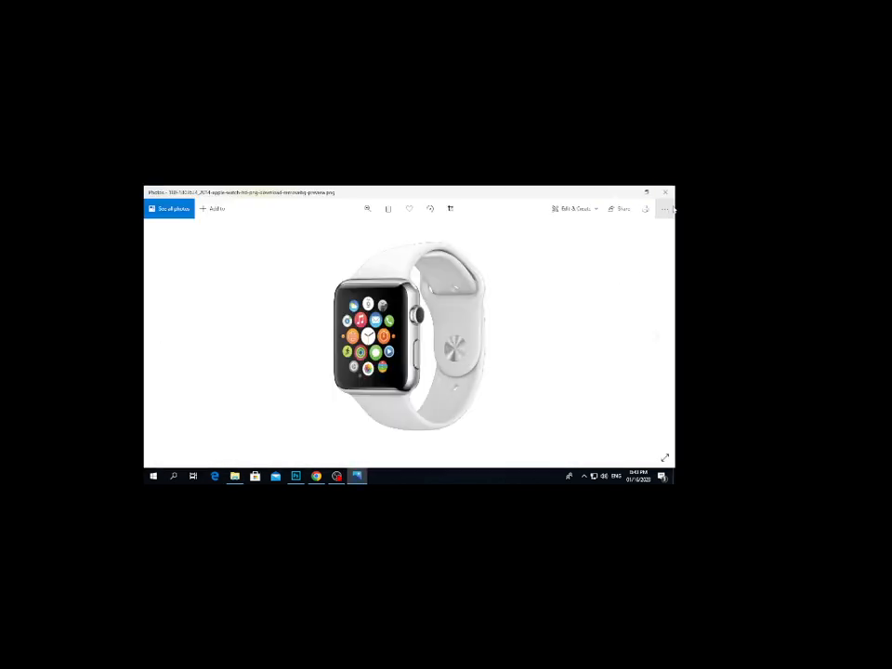
{"action": "left_click", "coordinate": [665, 191]}
Preview both smart sports watch pictures and the original Apple watch picture in the Downloads folder, closing each preview
{"action": "double_click", "coordinate": [462, 247]}
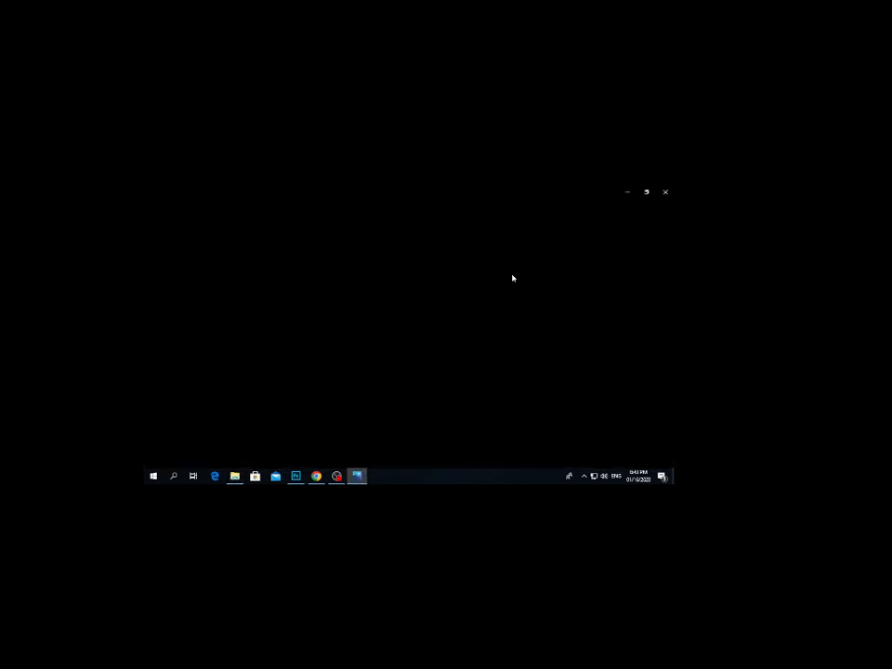
{"action": "left_click", "coordinate": [670, 190]}
{"action": "left_click", "coordinate": [509, 257]}
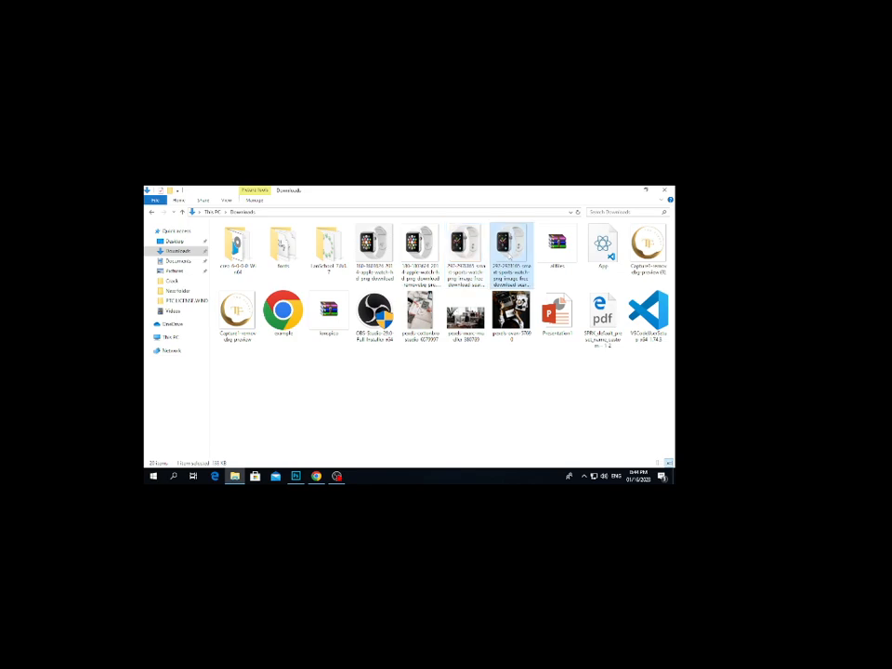
{"action": "double_click", "coordinate": [509, 251]}
{"action": "left_click", "coordinate": [661, 195]}
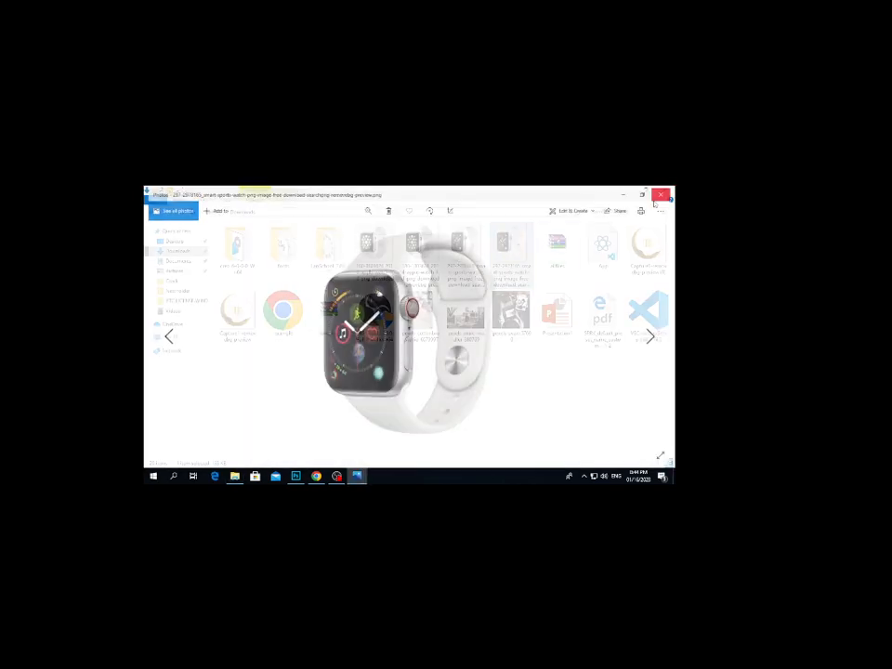
{"action": "left_click", "coordinate": [372, 238]}
{"action": "double_click", "coordinate": [372, 238]}
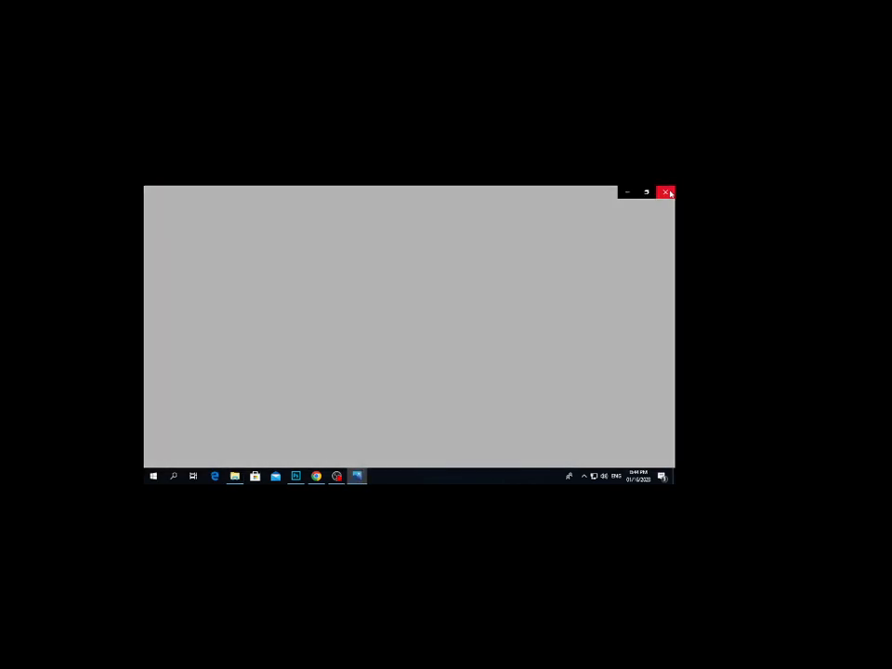
{"action": "left_click", "coordinate": [668, 192]}
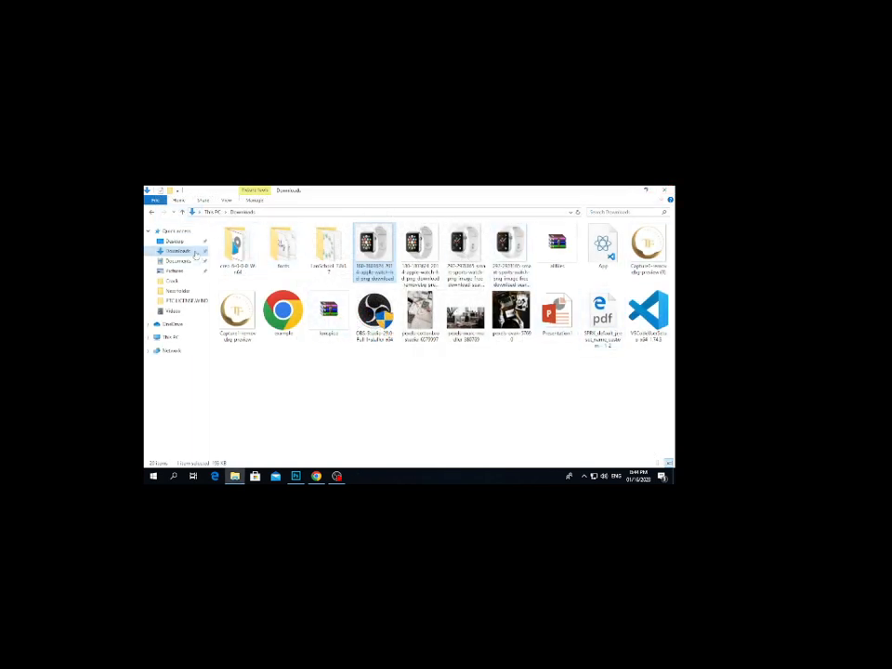
Check the promotion's content notes in Chrome and compare the original and background-removed Apple watch pictures in Downloads
{"action": "left_click", "coordinate": [316, 476]}
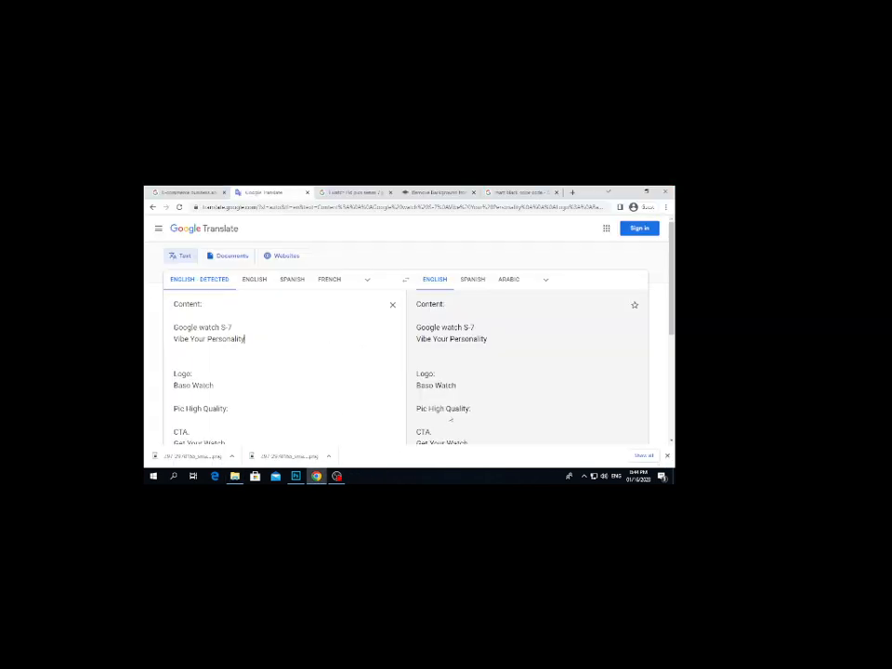
{"action": "left_click", "coordinate": [234, 476]}
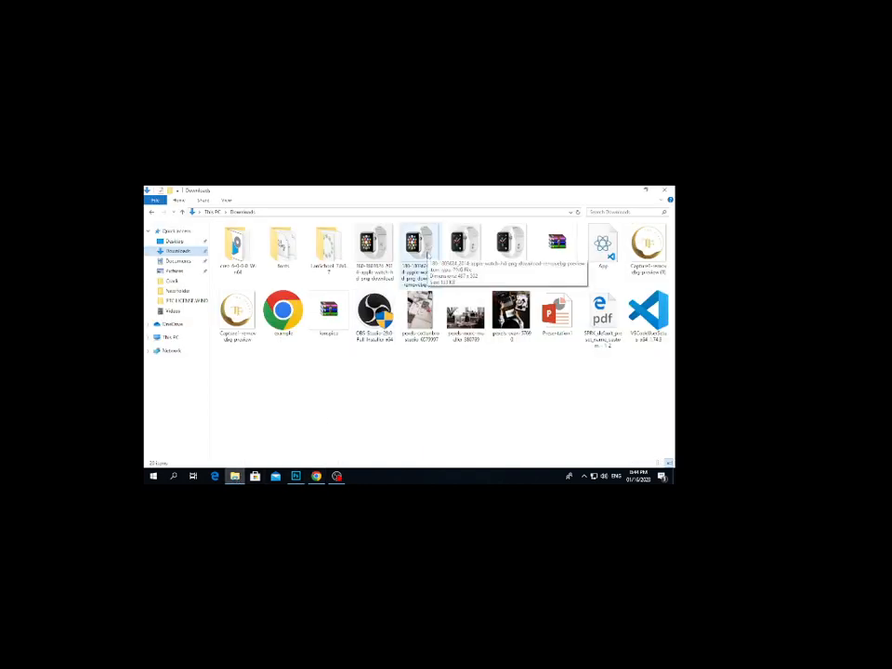
{"action": "double_click", "coordinate": [371, 243]}
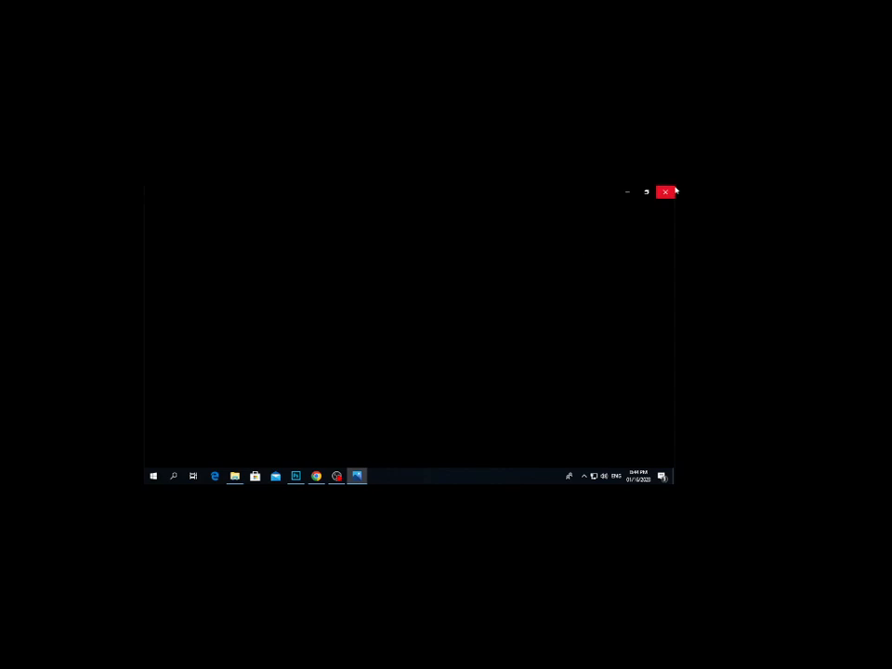
{"action": "left_click", "coordinate": [665, 191]}
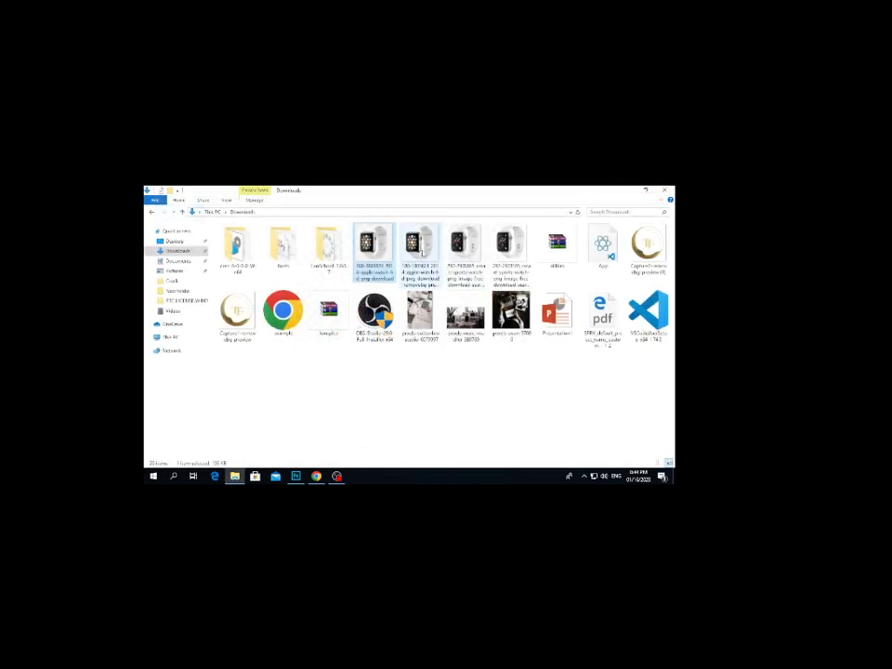
{"action": "double_click", "coordinate": [419, 246]}
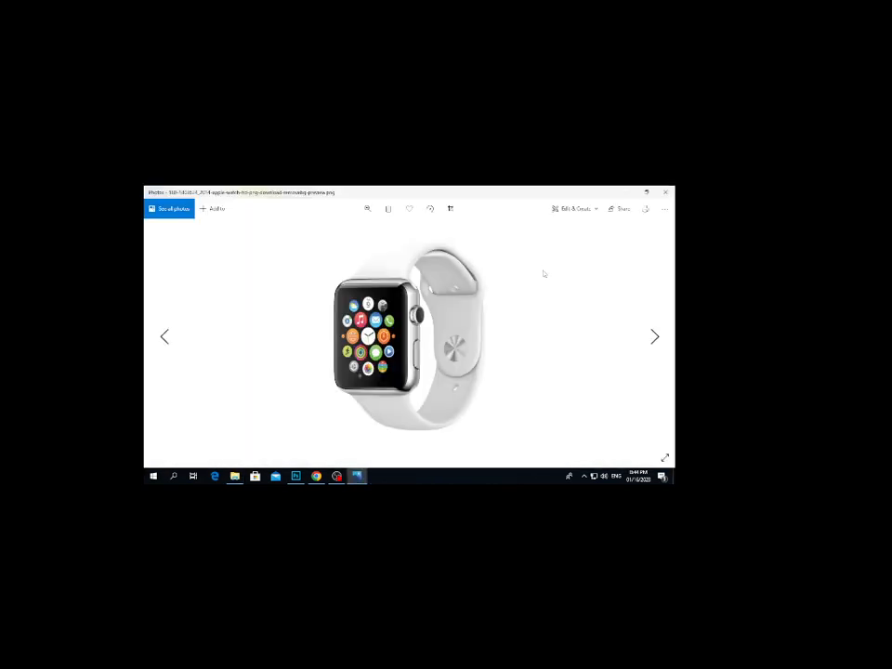
{"action": "left_click", "coordinate": [664, 193]}
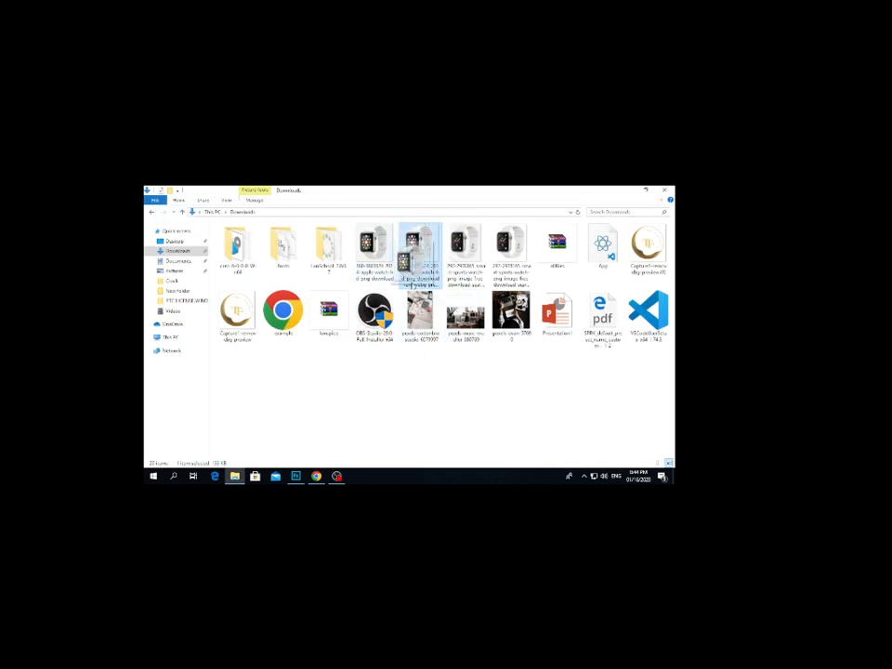
Try placing the background-removed Apple watch picture in the Photoshop design, scaled to about a third below Vibe Your Personality, and delete it
{"action": "left_click_drag", "start_coordinate": [416, 260], "coordinate": [319, 380]}
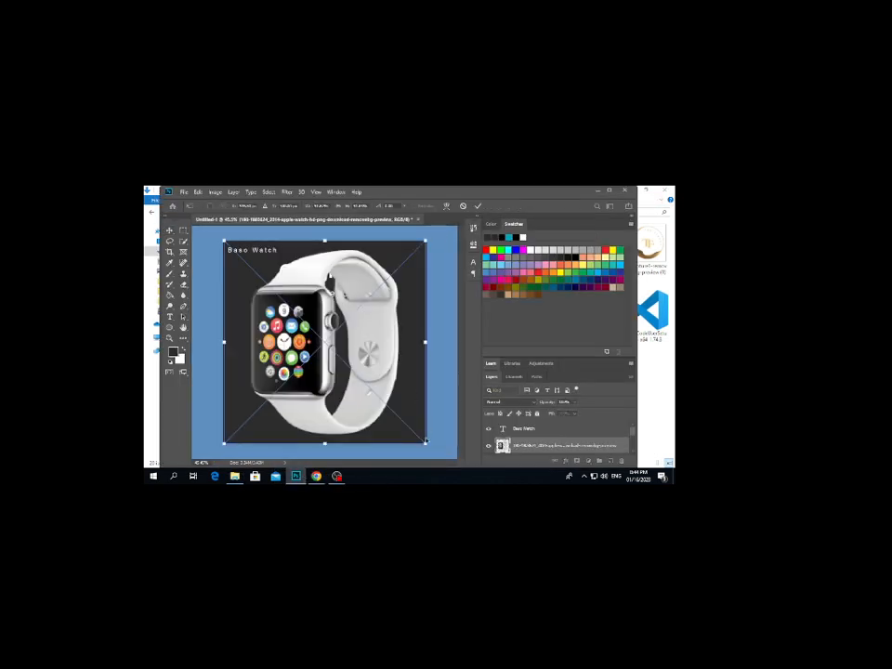
{"action": "left_click_drag", "start_coordinate": [426, 443], "coordinate": [332, 376]}
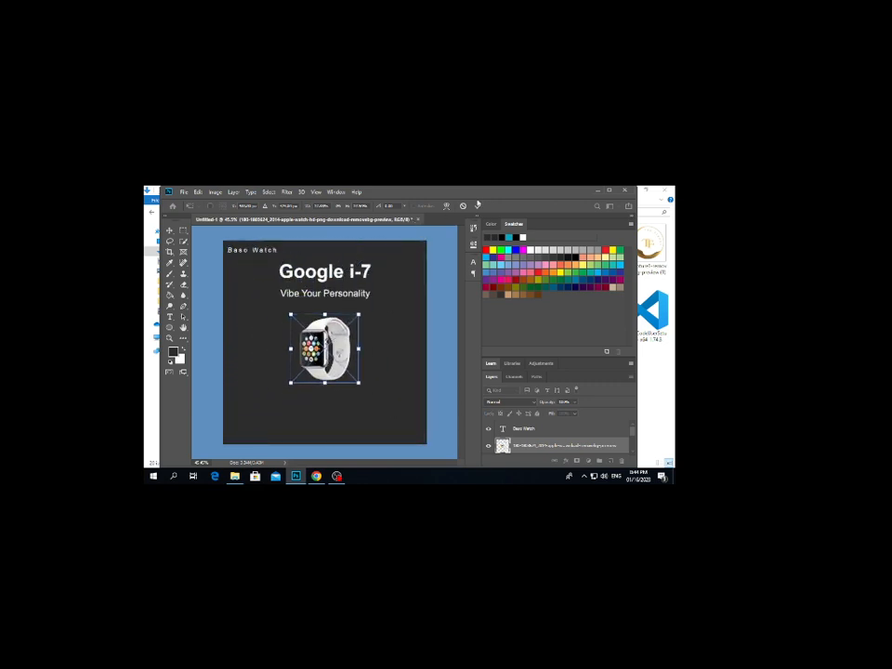
{"action": "left_click", "coordinate": [478, 205]}
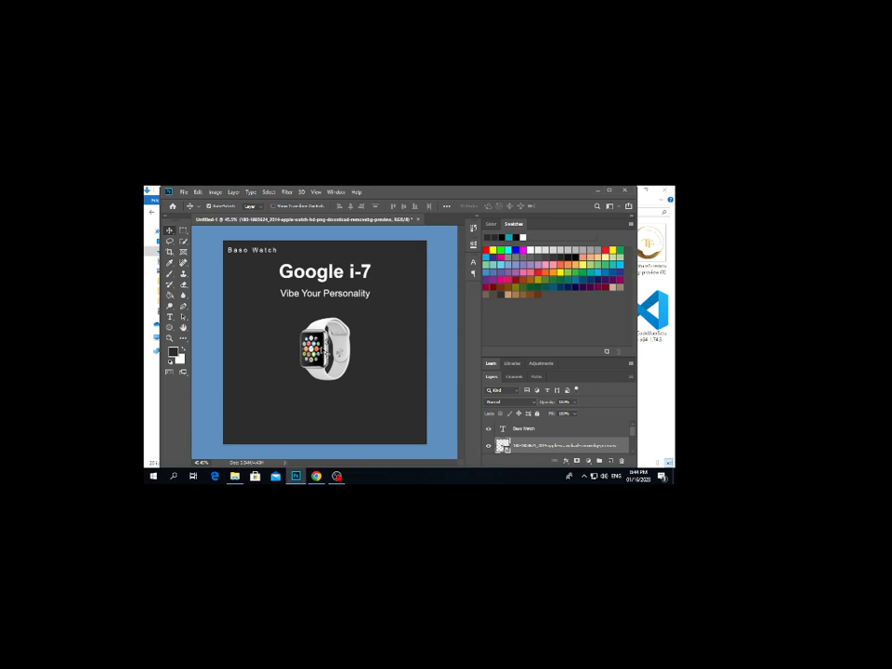
{"action": "key", "text": "Delete"}
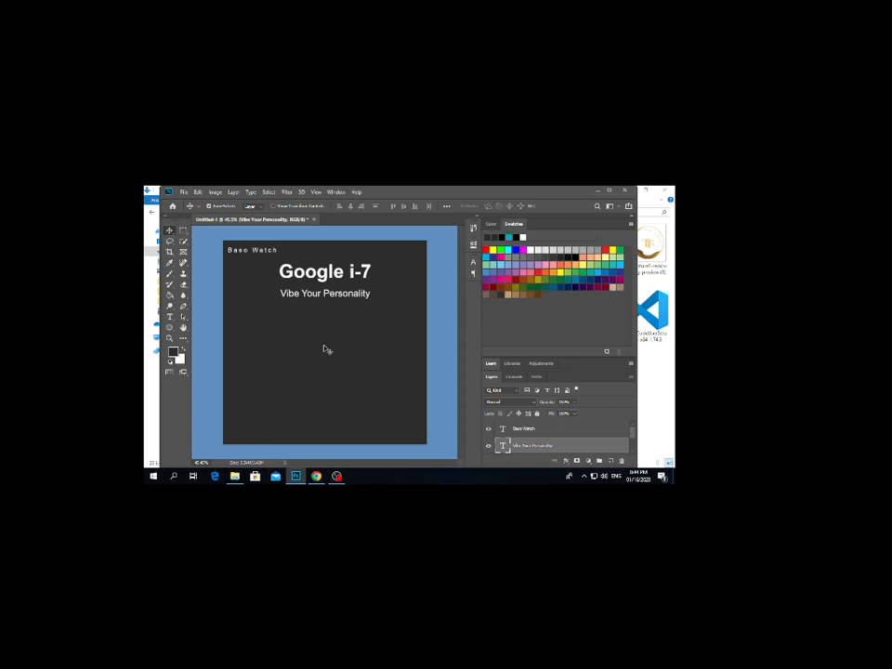
Open the 2014-apple-watch-hd-png-download-removebg-preview picture from Downloads as a separate document and leave it in view
{"action": "left_click", "coordinate": [184, 192]}
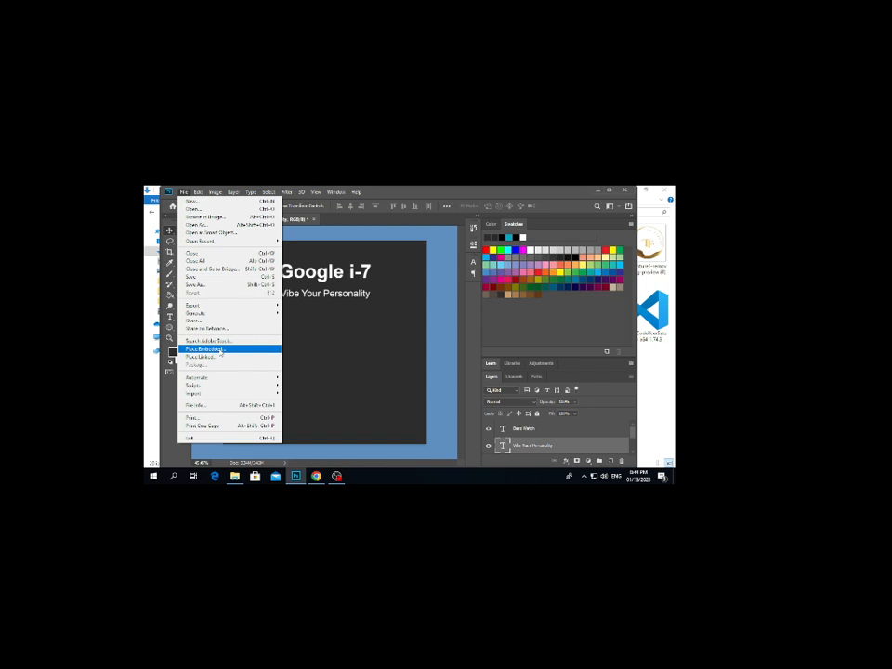
{"action": "left_click", "coordinate": [223, 210]}
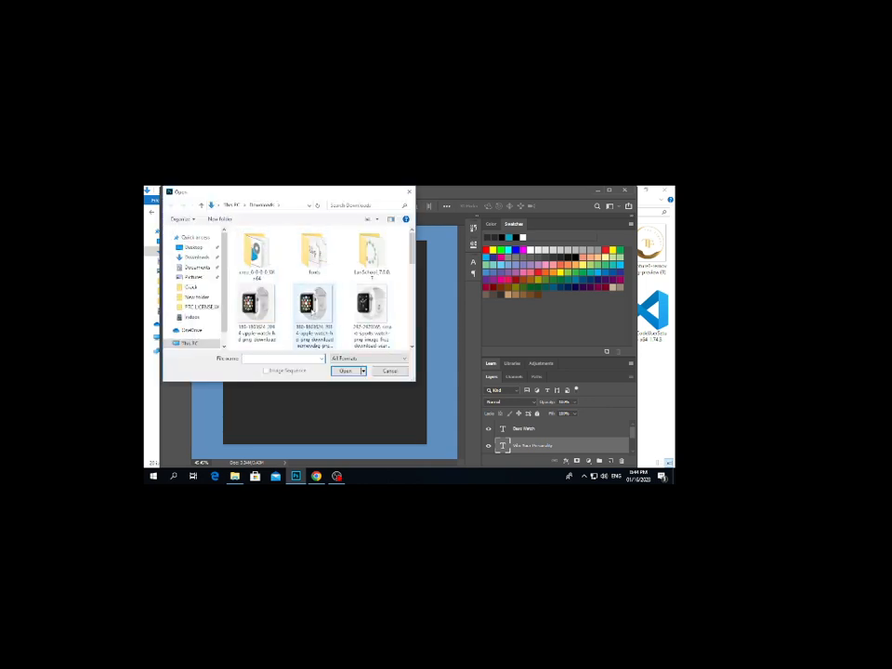
{"action": "left_click", "coordinate": [314, 306]}
{"action": "left_click", "coordinate": [343, 370]}
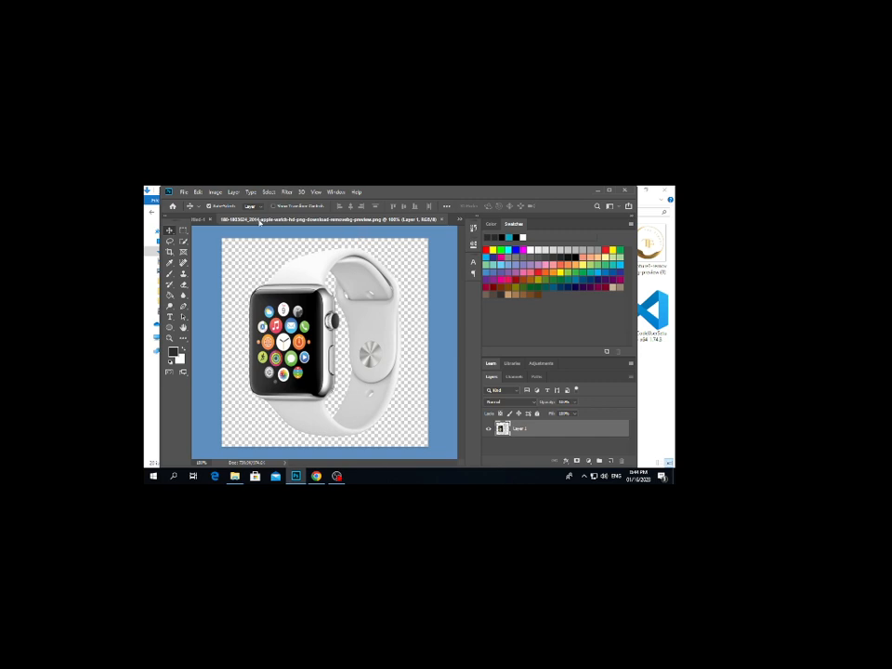
{"action": "left_click", "coordinate": [198, 220]}
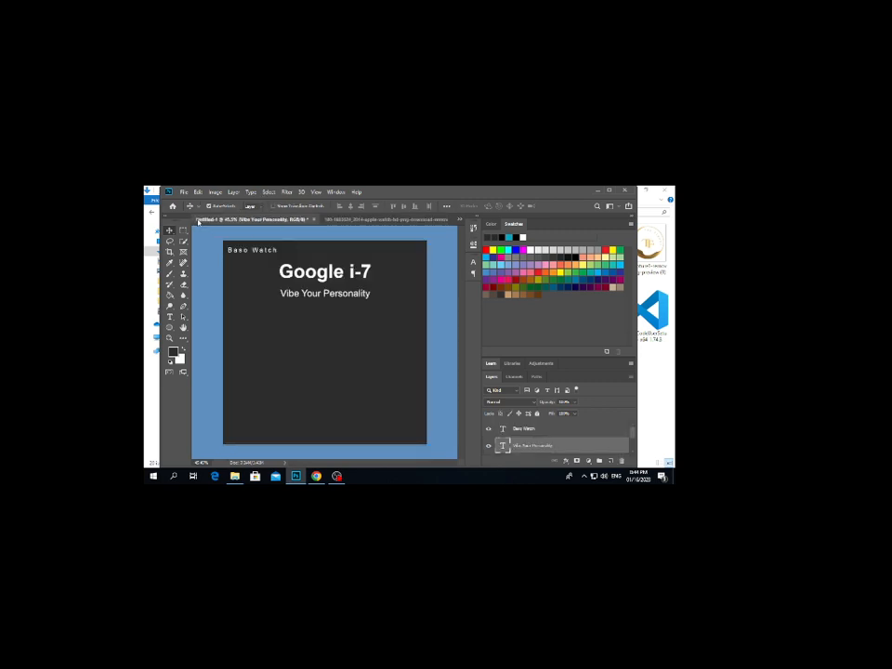
{"action": "left_click", "coordinate": [390, 220]}
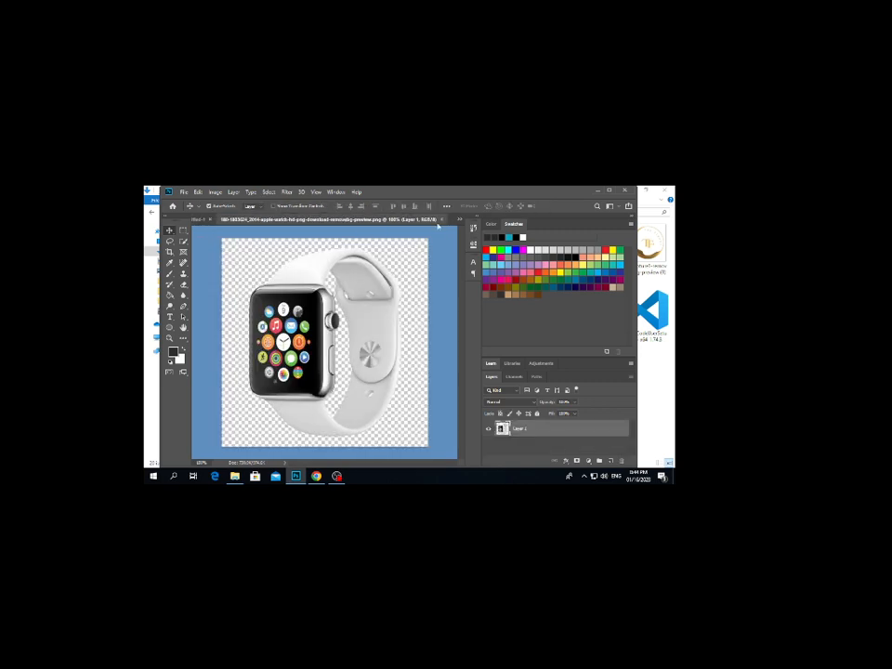
Close the separate background-removed Apple Watch image document
{"action": "left_click", "coordinate": [440, 220]}
Place the removebg-preview Apple Watch PNG from Downloads as an embedded image in the poster
{"action": "left_click", "coordinate": [184, 191]}
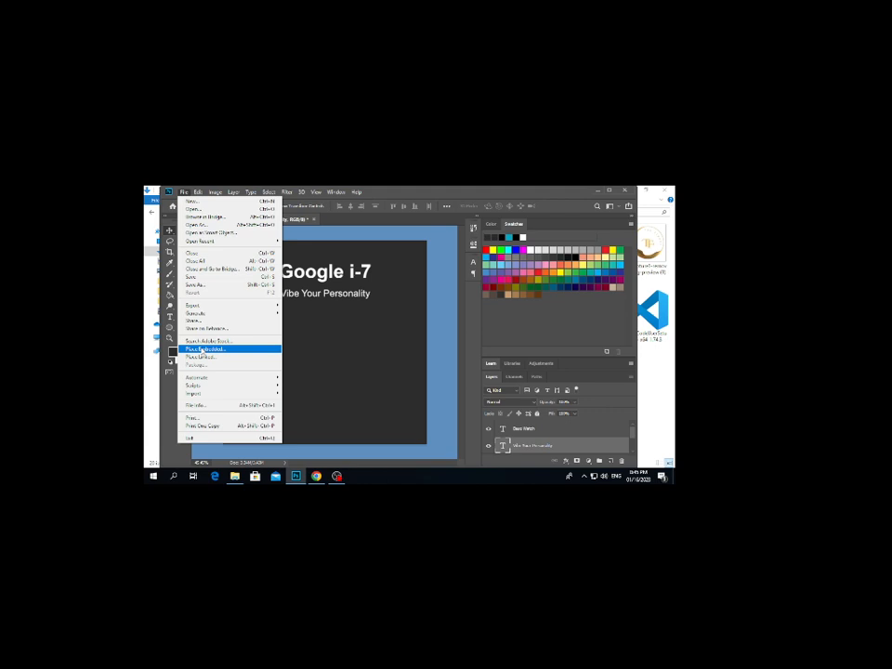
{"action": "left_click", "coordinate": [201, 350]}
{"action": "left_click", "coordinate": [313, 308]}
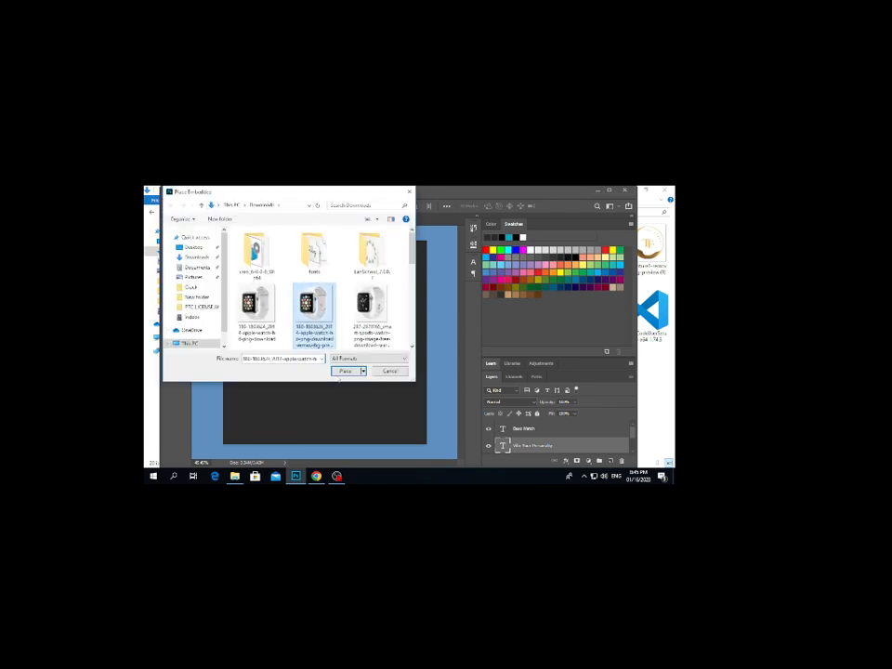
{"action": "left_click", "coordinate": [342, 372]}
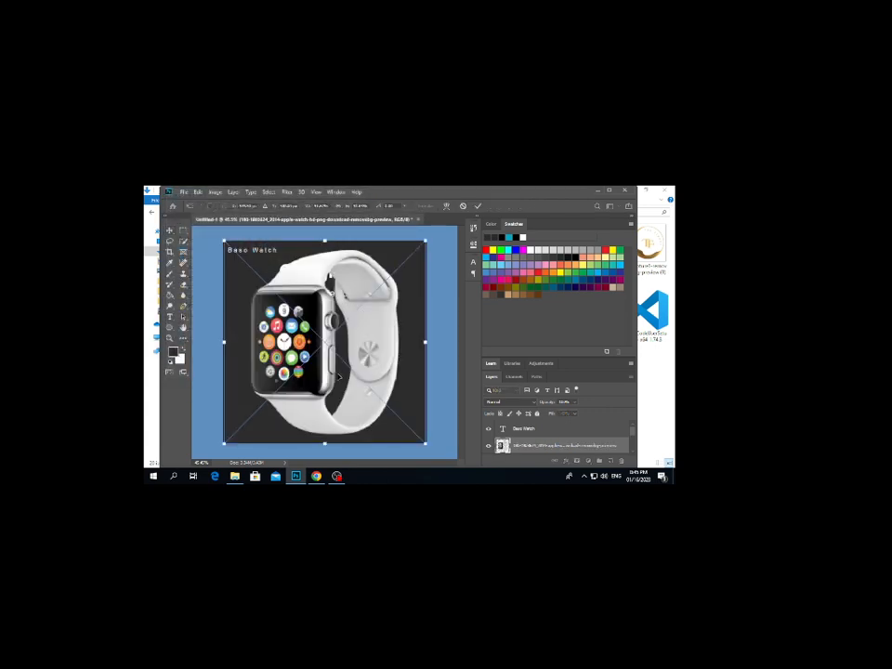
{"action": "left_click", "coordinate": [478, 206]}
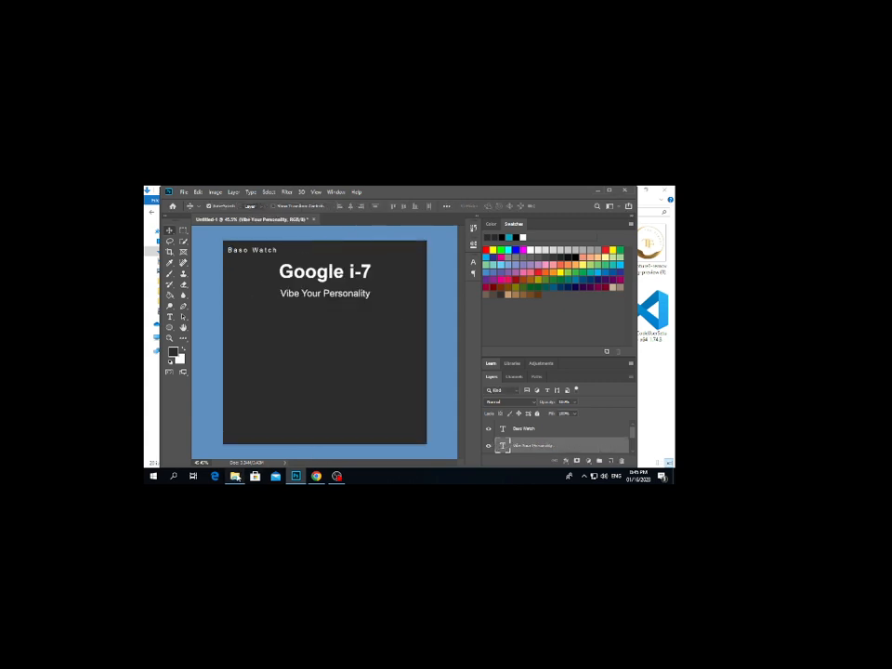
Add the removebg-preview Apple Watch PNG from File Explorer to the poster, scaled down and moved below the tagline
{"action": "left_click", "coordinate": [235, 476]}
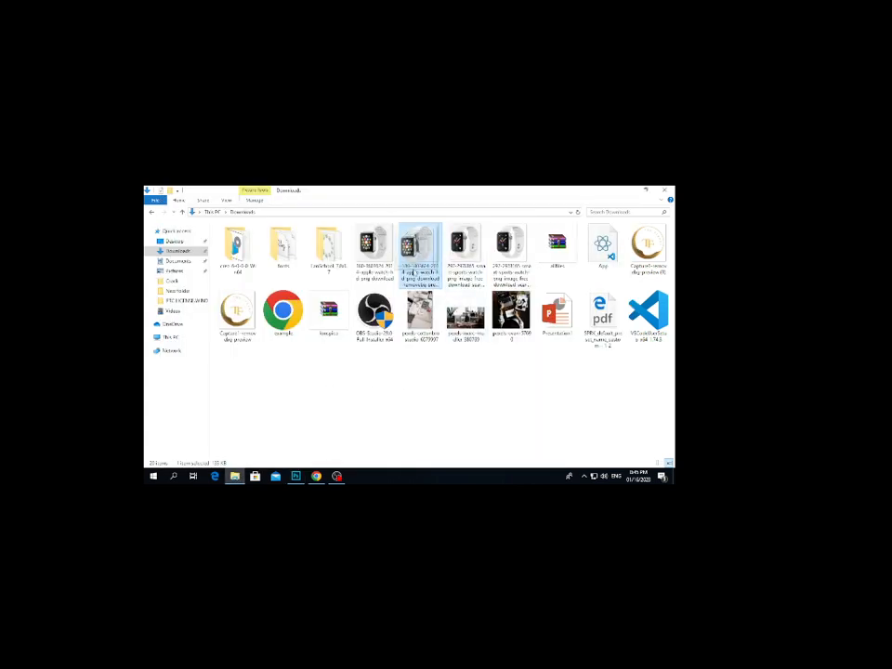
{"action": "left_click_drag", "start_coordinate": [416, 272], "coordinate": [326, 298]}
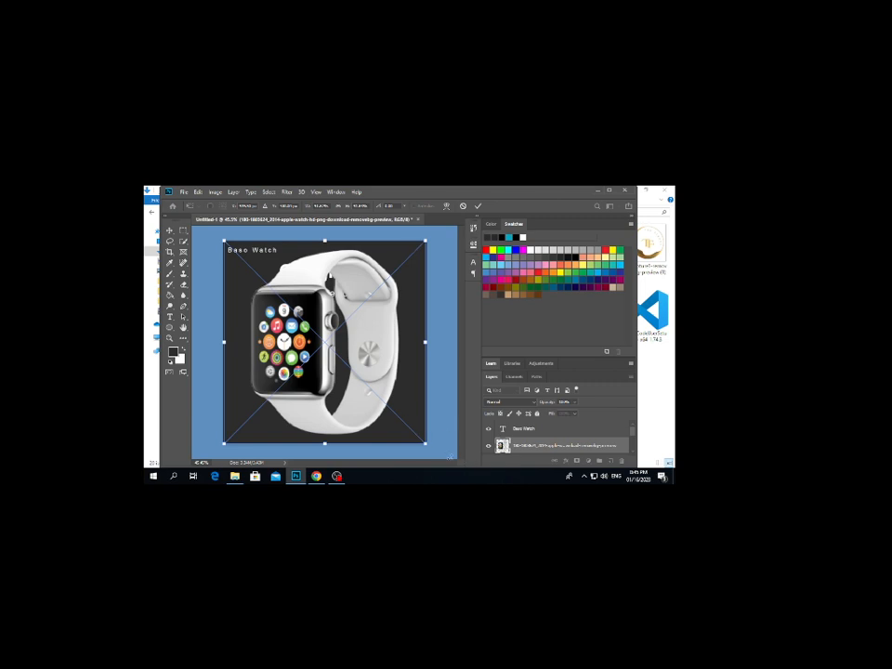
{"action": "left_click_drag", "start_coordinate": [425, 445], "coordinate": [340, 360]}
{"action": "left_click_drag", "start_coordinate": [305, 325], "coordinate": [334, 380]}
{"action": "key", "text": "Return"}
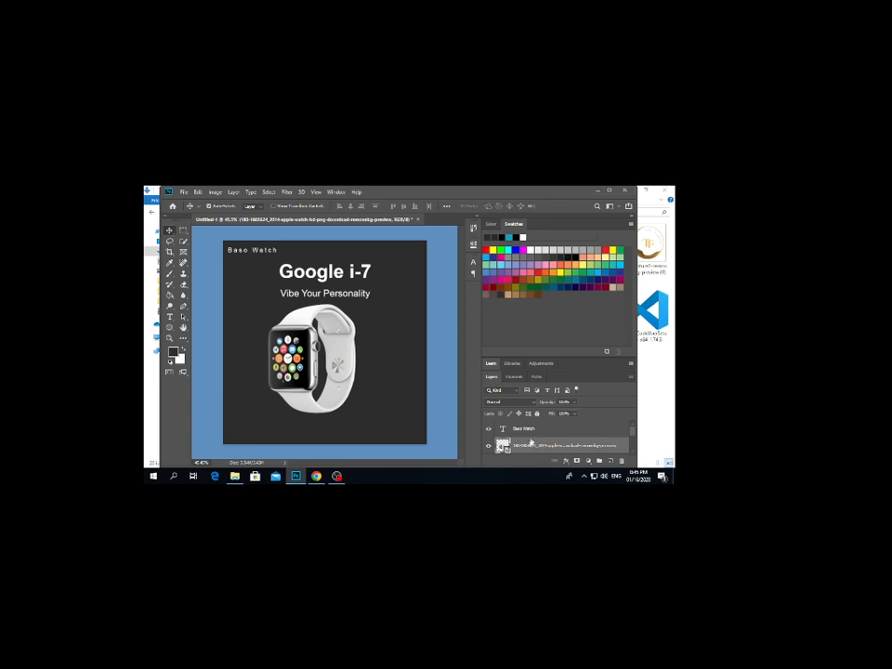
Free-transform the watch image, squashing its height from the upper edge, and undo the extra vertical stretch before applying
{"action": "left_click", "coordinate": [537, 433]}
{"action": "left_click", "coordinate": [536, 444]}
{"action": "key", "text": "ctrl+t"}
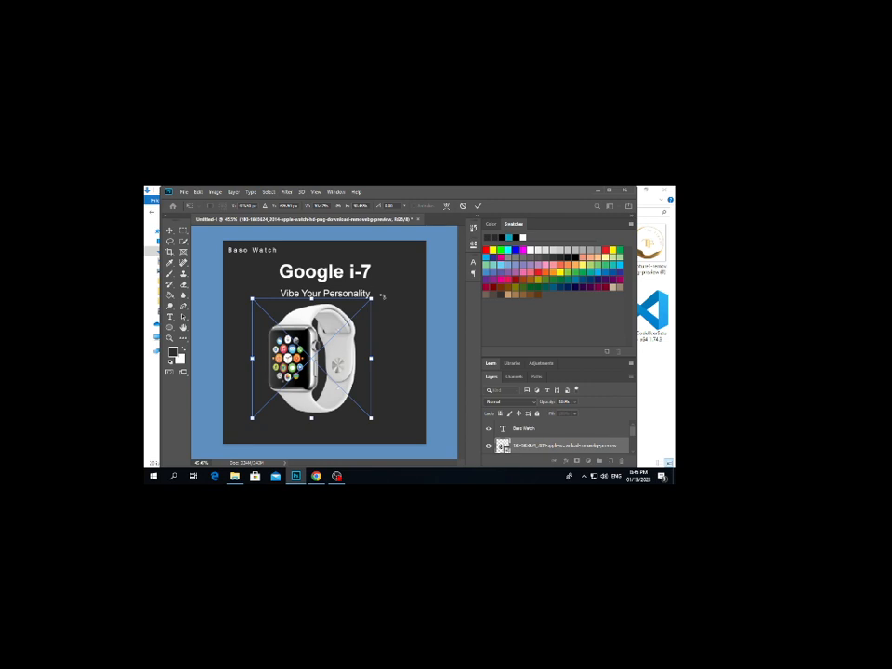
{"action": "left_click_drag", "start_coordinate": [373, 297], "coordinate": [371, 329]}
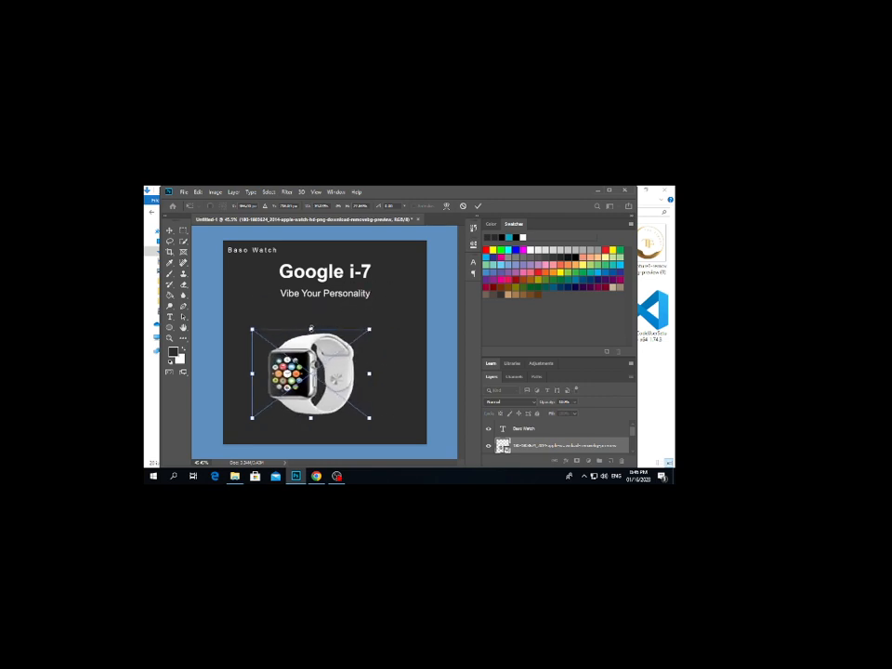
{"action": "left_click_drag", "start_coordinate": [310, 330], "coordinate": [308, 270]}
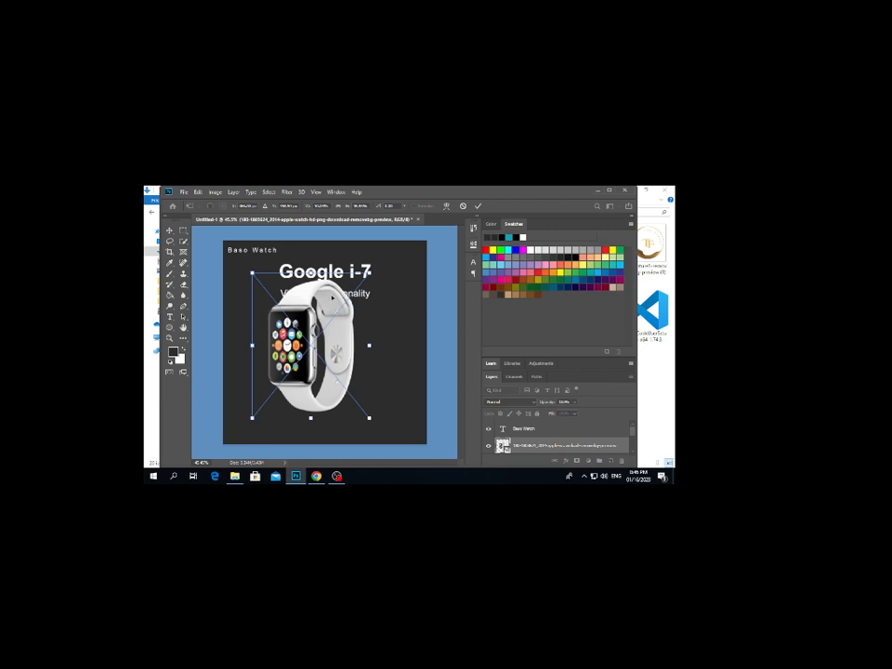
{"action": "key", "text": "ctrl+z"}
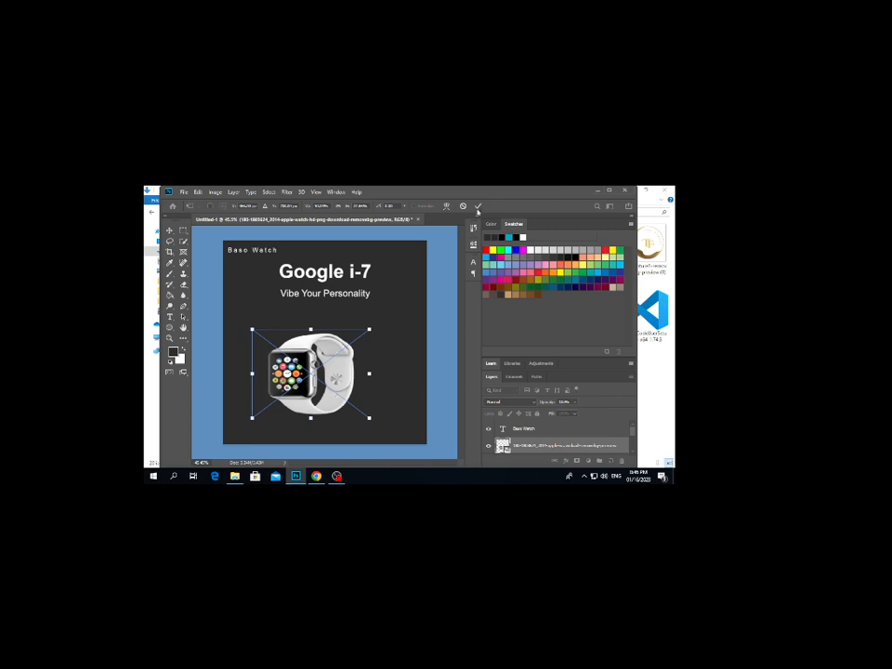
{"action": "left_click", "coordinate": [477, 205]}
Undo the watch image's transform and its placement in the poster
{"action": "key", "text": "ctrl+z"}
{"action": "key", "text": "ctrl+z"}
{"action": "key", "text": "ctrl+z"}
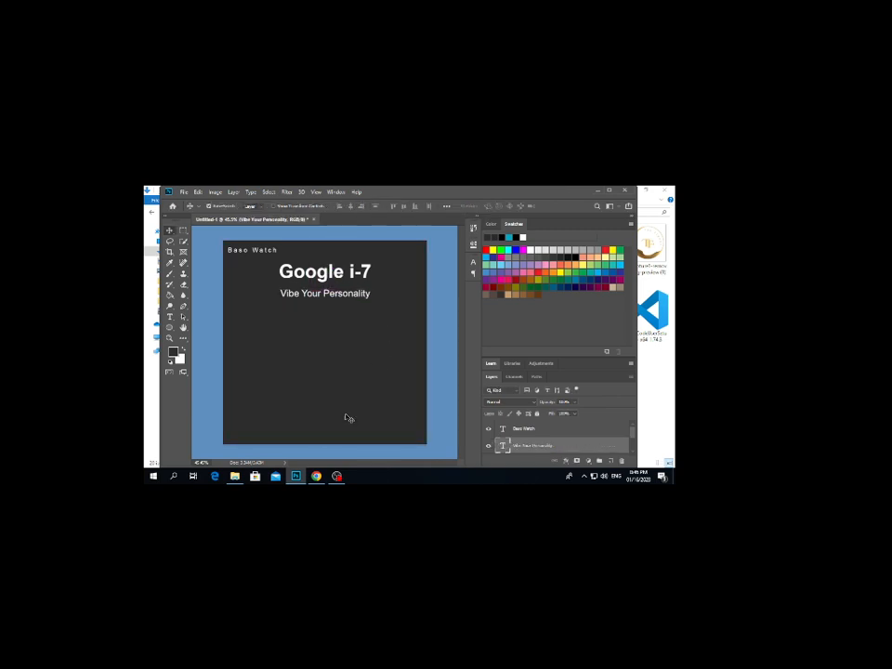
Place the removebg-preview Apple Watch PNG from File Explorer, scaled down proportionally and positioned centrally below the tagline
{"action": "left_click", "coordinate": [235, 476]}
{"action": "left_click_drag", "start_coordinate": [419, 249], "coordinate": [312, 372]}
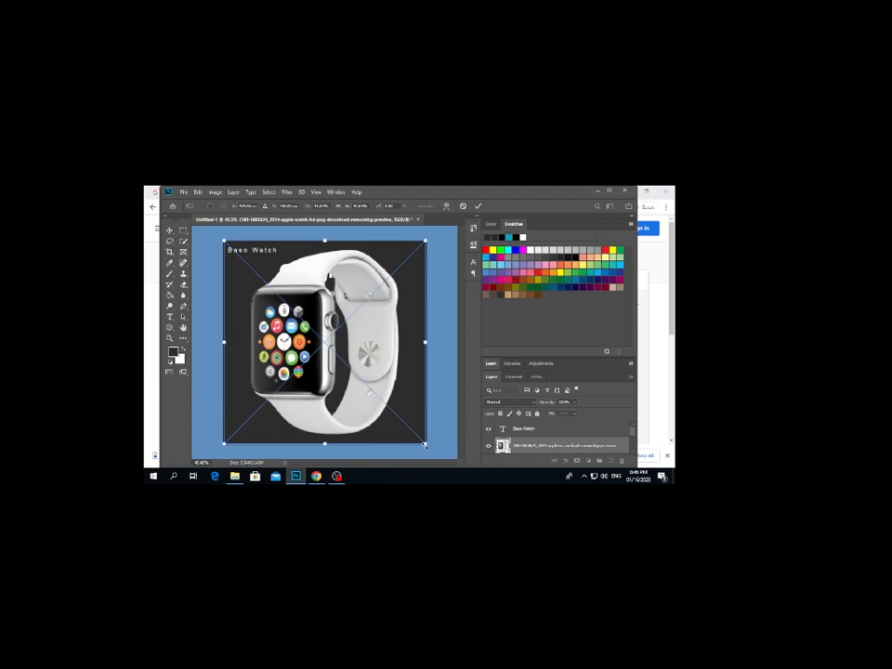
{"action": "left_click_drag", "start_coordinate": [424, 446], "coordinate": [399, 377]}
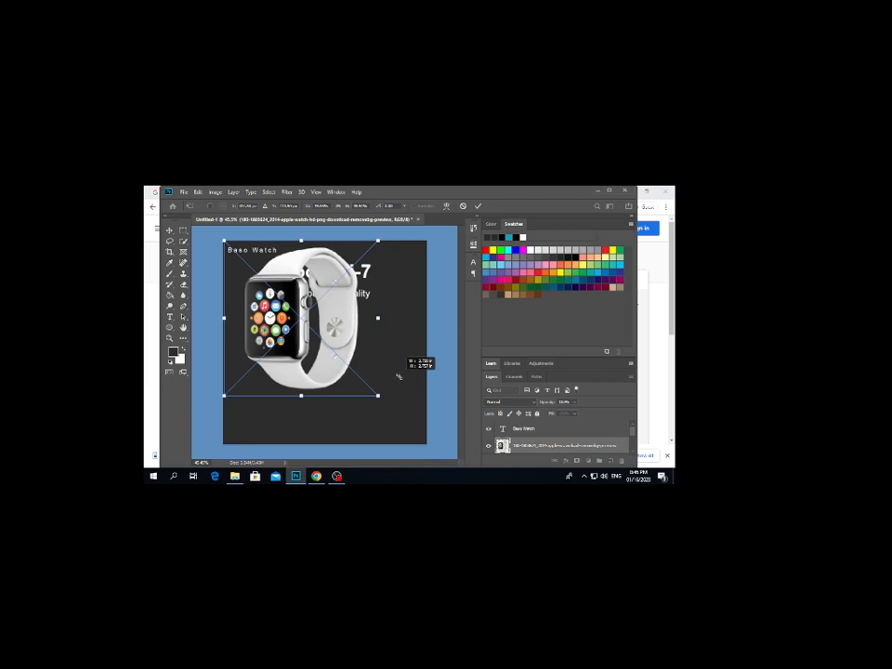
{"action": "left_click_drag", "start_coordinate": [349, 345], "coordinate": [333, 333]}
{"action": "left_click_drag", "start_coordinate": [263, 296], "coordinate": [302, 364]}
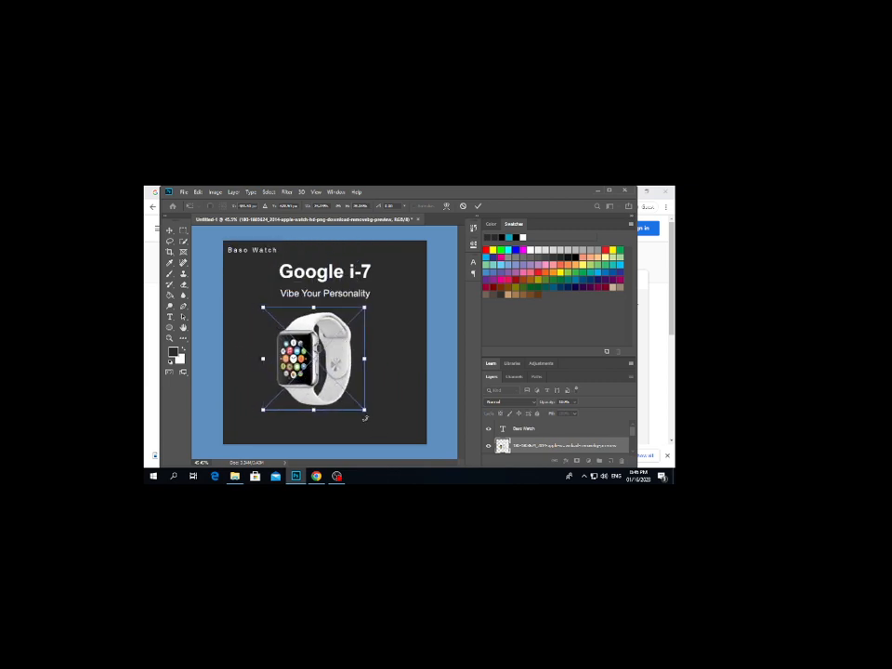
{"action": "left_click_drag", "start_coordinate": [364, 409], "coordinate": [347, 391]}
{"action": "left_click_drag", "start_coordinate": [312, 353], "coordinate": [332, 353]}
{"action": "left_click", "coordinate": [477, 205]}
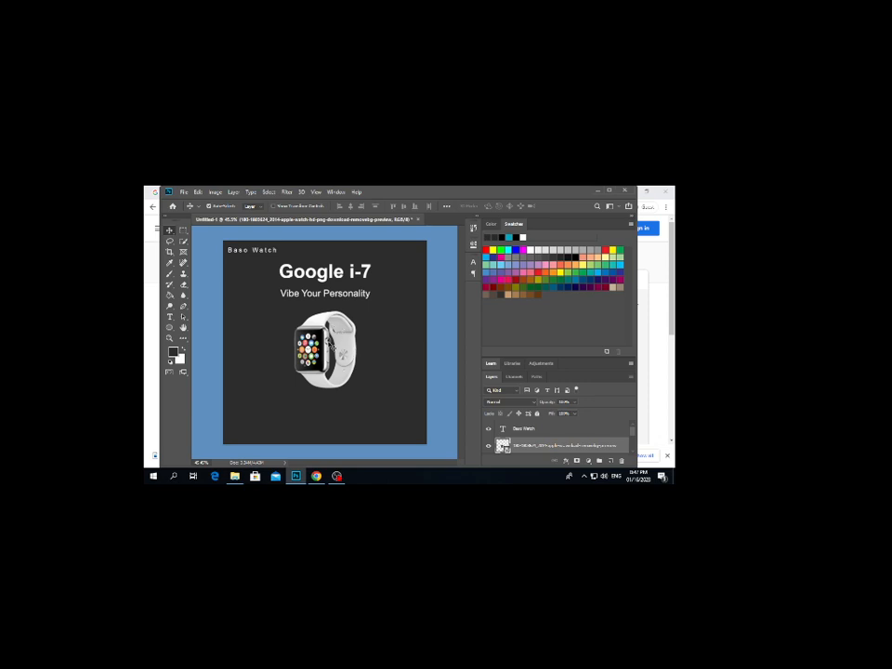
Draw a rectangle of about 250 × 210 px near the poster's lower-left area, fill it white, and delete it
{"action": "right_click", "coordinate": [170, 329]}
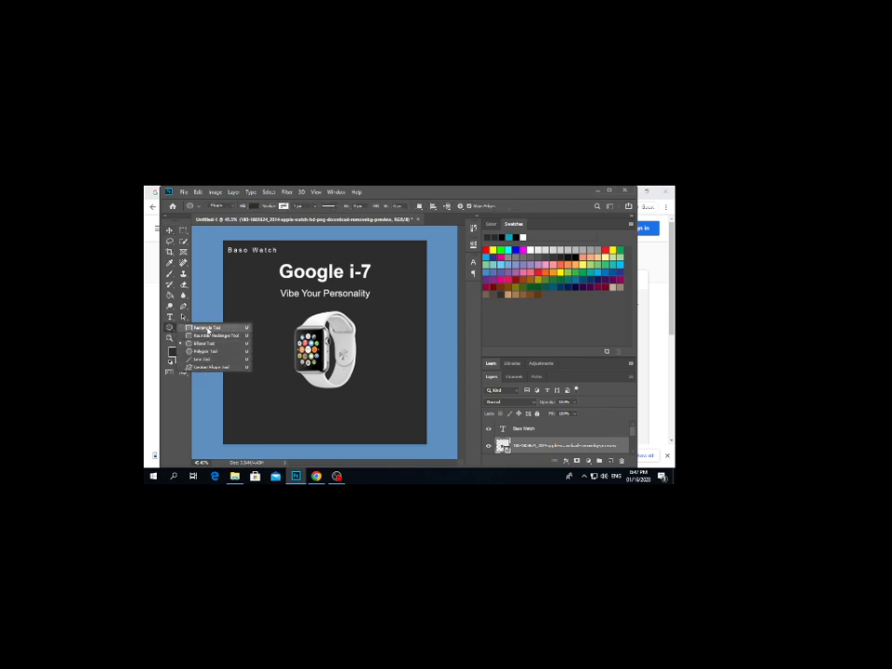
{"action": "left_click", "coordinate": [206, 329]}
{"action": "left_click_drag", "start_coordinate": [244, 378], "coordinate": [293, 417]}
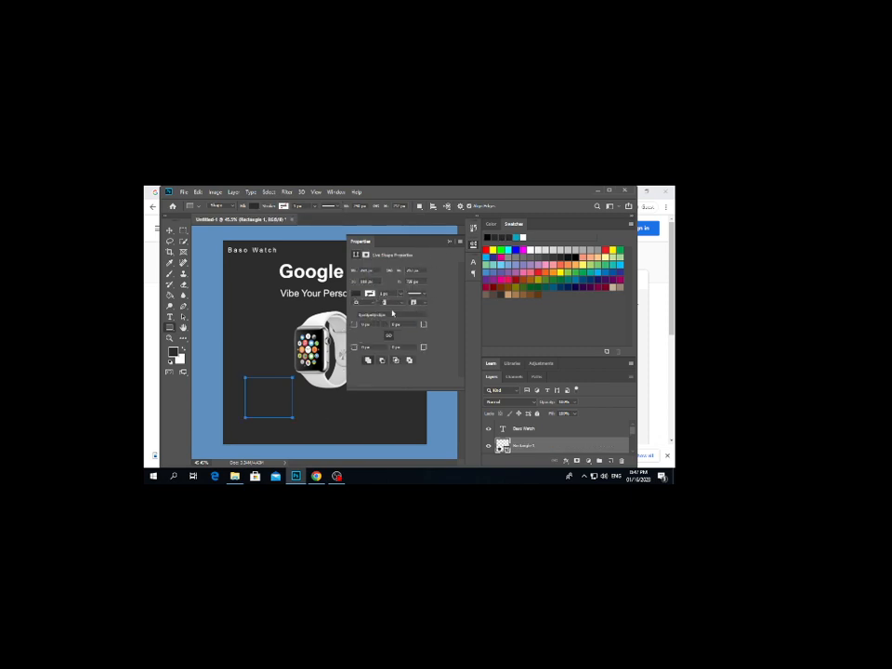
{"action": "left_click", "coordinate": [355, 292]}
{"action": "left_click", "coordinate": [401, 347]}
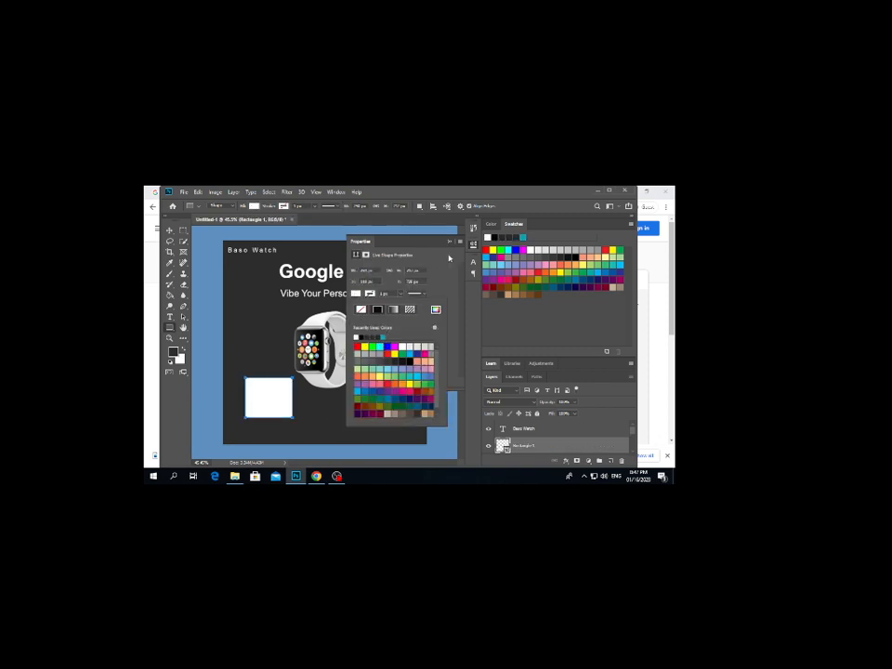
{"action": "left_click", "coordinate": [450, 242]}
{"action": "key", "text": "Delete"}
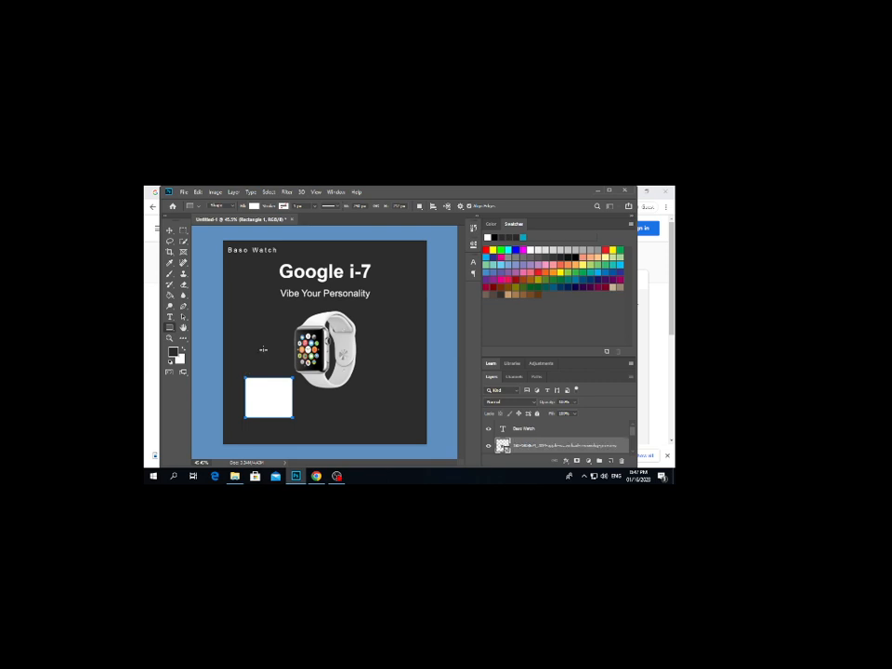
Draw a rounded rectangle of about 210 × 117 px beside the watch, fill it white, and delete it
{"action": "right_click", "coordinate": [168, 328]}
{"action": "left_click", "coordinate": [198, 337]}
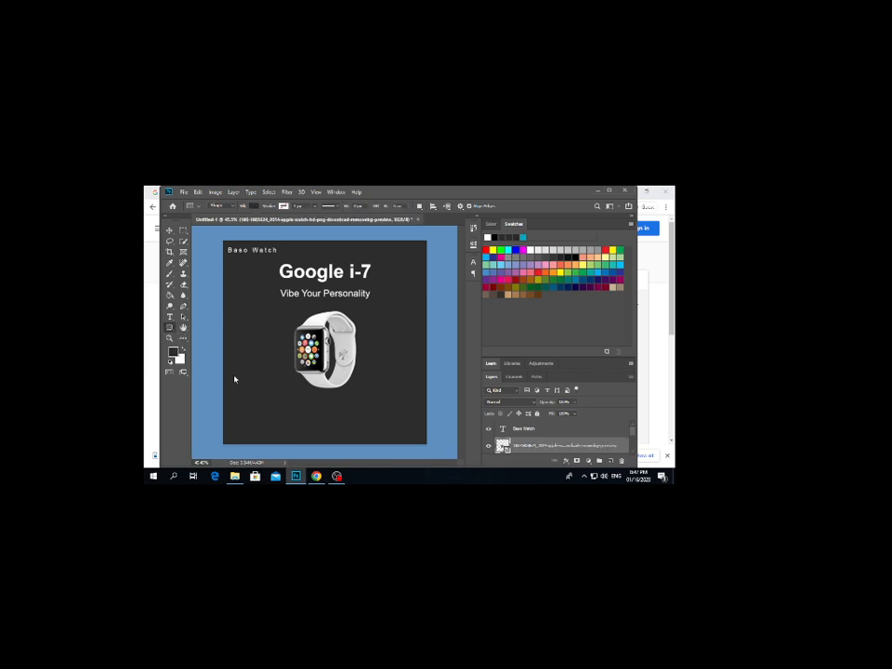
{"action": "left_click_drag", "start_coordinate": [234, 377], "coordinate": [273, 397]}
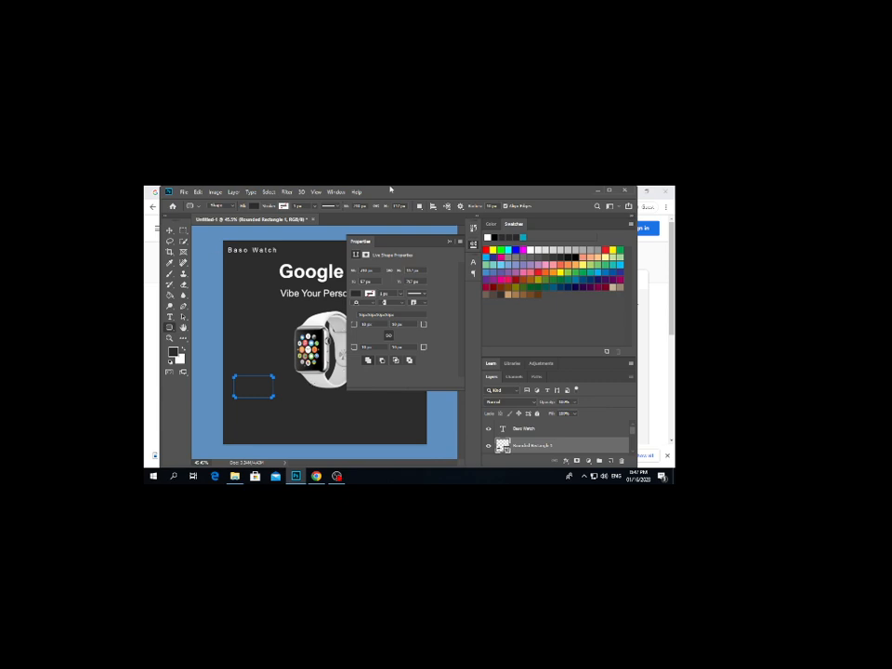
{"action": "left_click", "coordinate": [356, 293]}
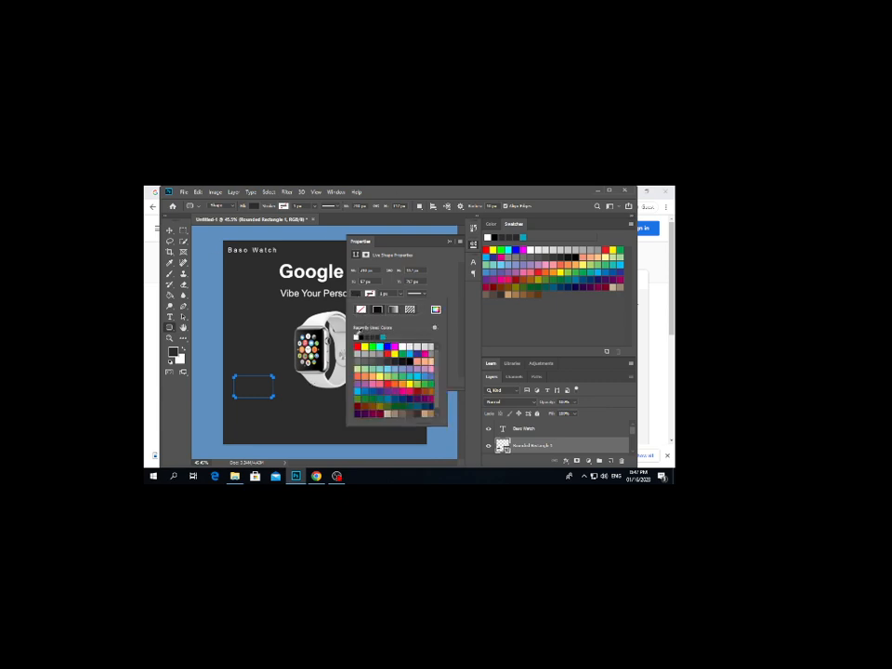
{"action": "left_click", "coordinate": [356, 337]}
{"action": "left_click", "coordinate": [450, 241]}
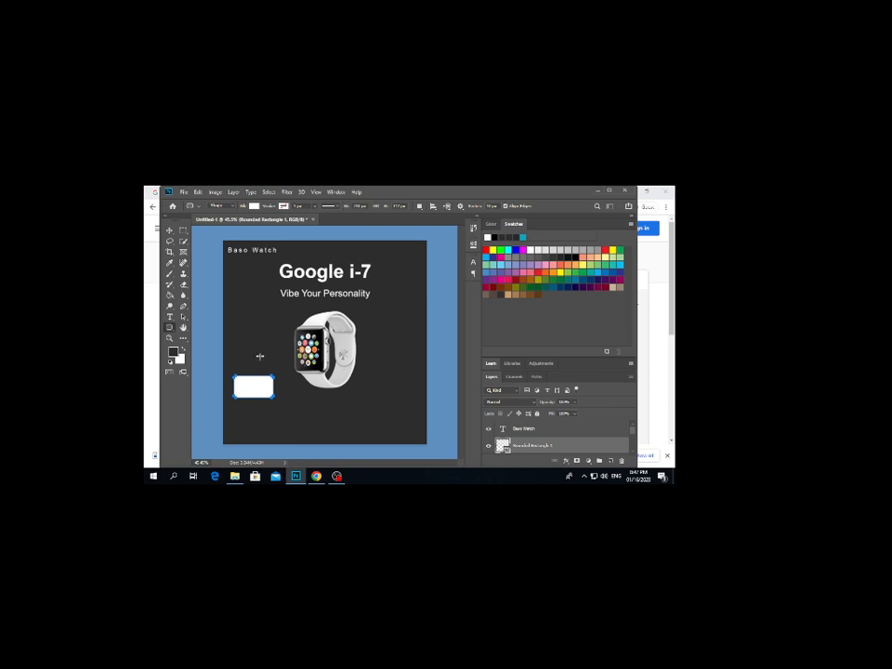
{"action": "key", "text": "Delete"}
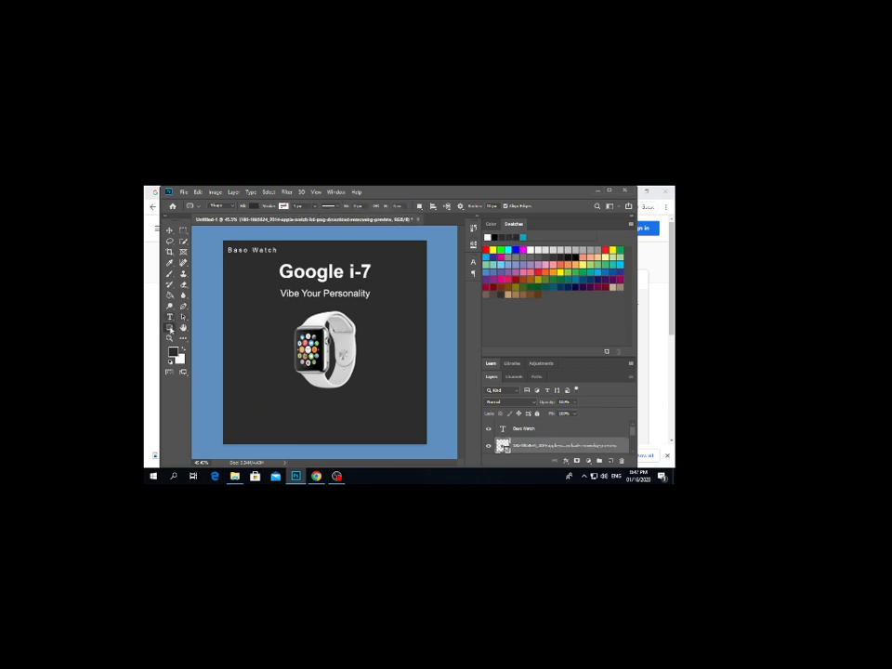
Draw an ellipse of about 440 × 240 px over the watch's lower-left part and undo it
{"action": "right_click", "coordinate": [170, 328]}
{"action": "left_click", "coordinate": [198, 344]}
{"action": "left_click_drag", "start_coordinate": [243, 363], "coordinate": [328, 405]}
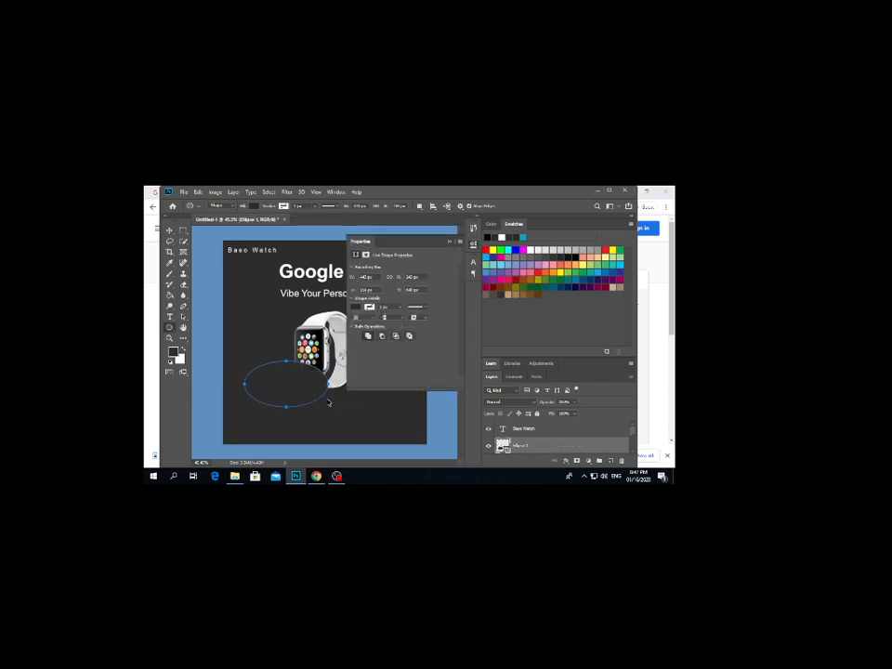
{"action": "key", "text": "ctrl+z"}
{"action": "left_click", "coordinate": [450, 241]}
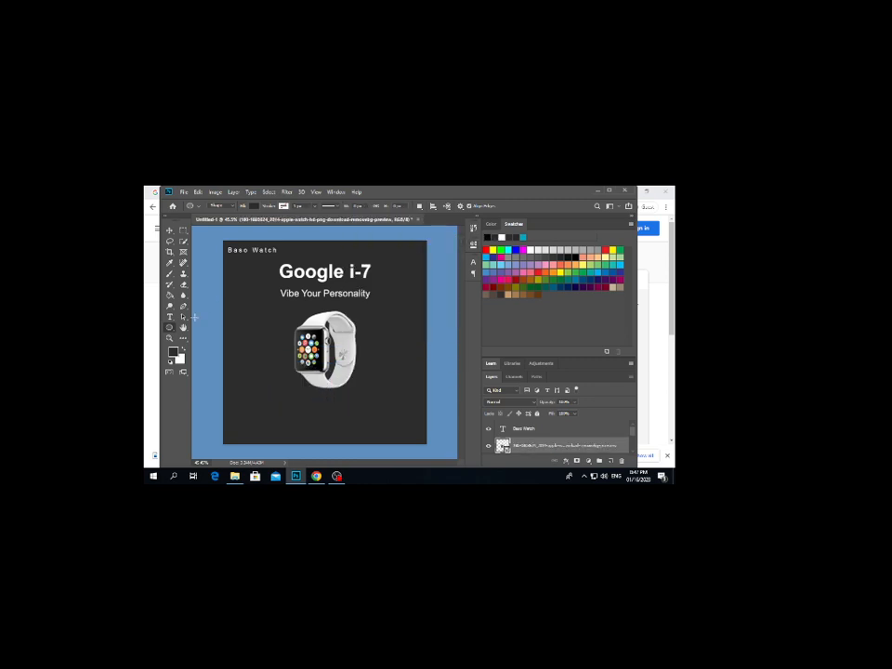
Draw a horizontal line with the Line tool across the top of the watch and undo it
{"action": "right_click", "coordinate": [169, 332]}
{"action": "left_click", "coordinate": [209, 358]}
{"action": "left_click_drag", "start_coordinate": [253, 316], "coordinate": [365, 317]}
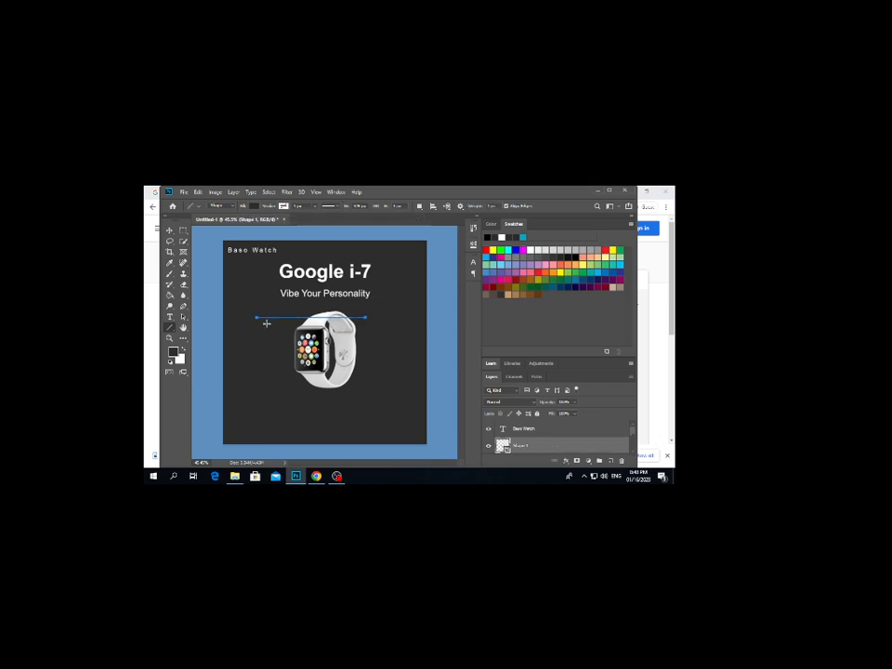
{"action": "key", "text": "ctrl+z"}
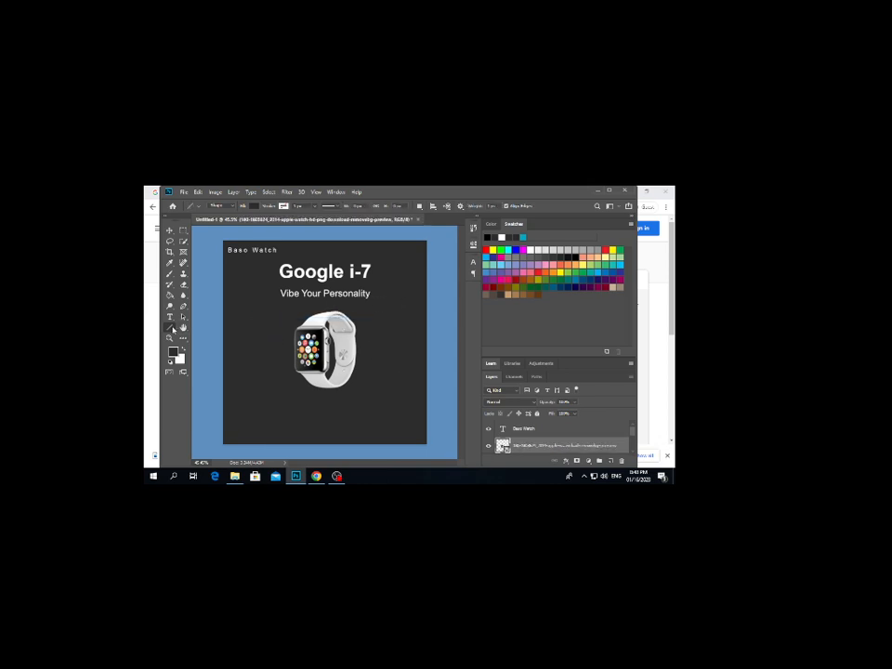
Draw a white-filled rectangular button shape about 350 px wide, centred below the watch
{"action": "right_click", "coordinate": [171, 329]}
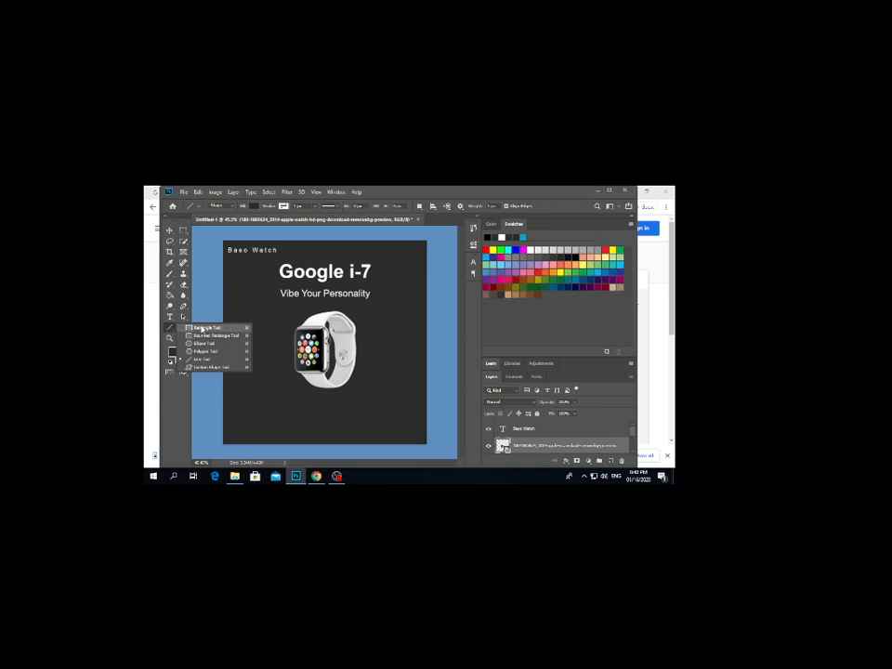
{"action": "left_click", "coordinate": [209, 330]}
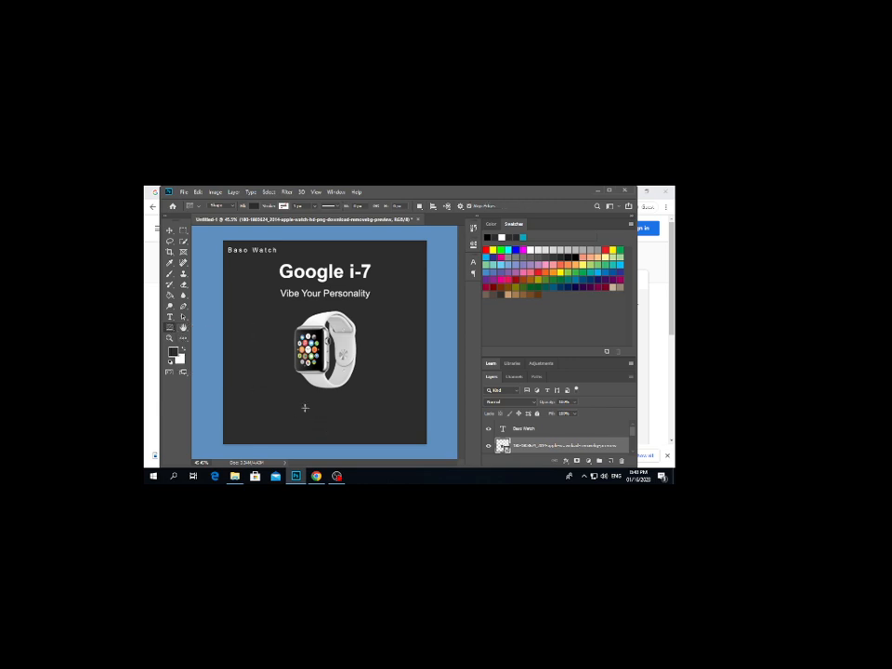
{"action": "left_click_drag", "start_coordinate": [298, 406], "coordinate": [365, 422]}
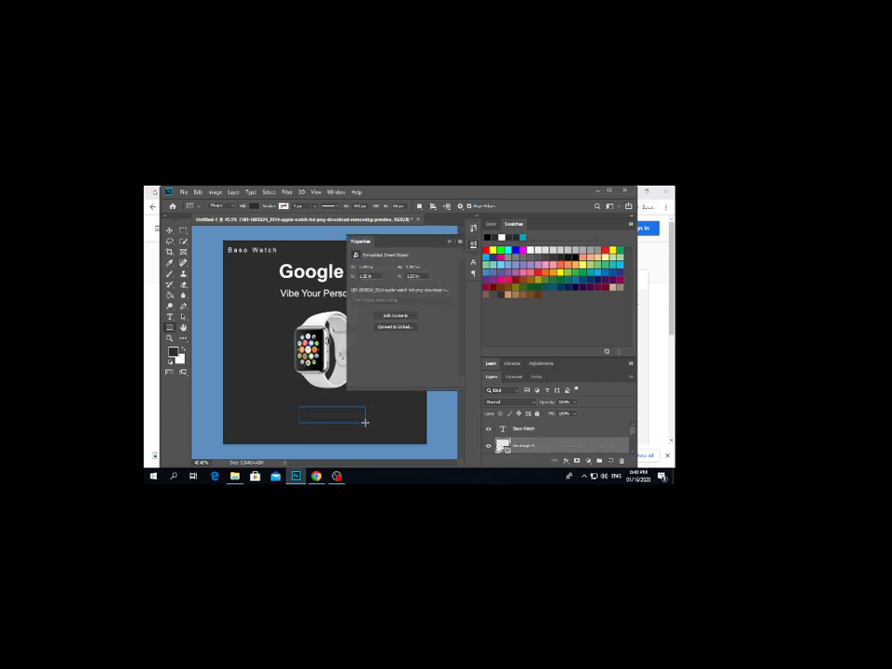
{"action": "left_click", "coordinate": [356, 295]}
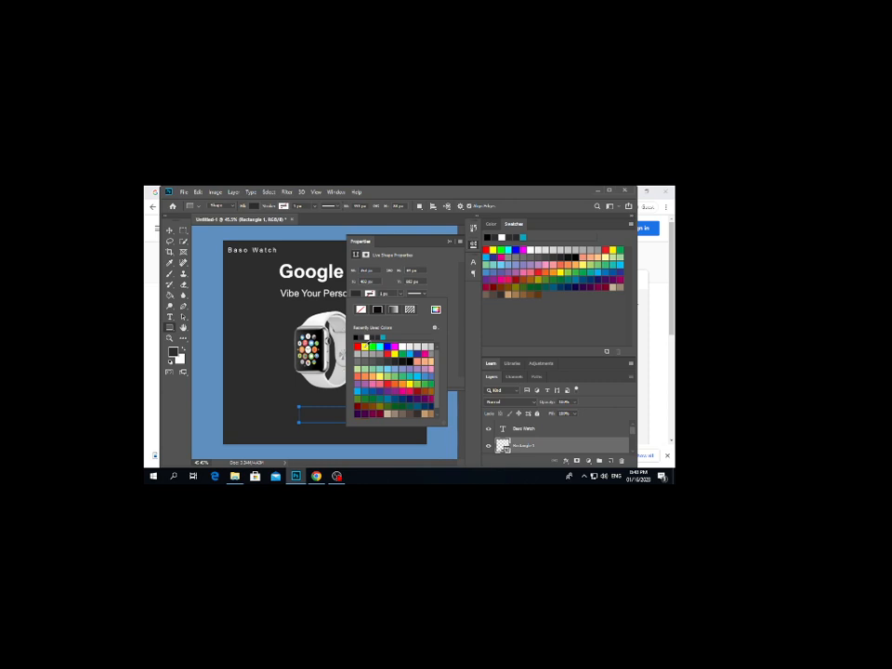
{"action": "left_click", "coordinate": [358, 337]}
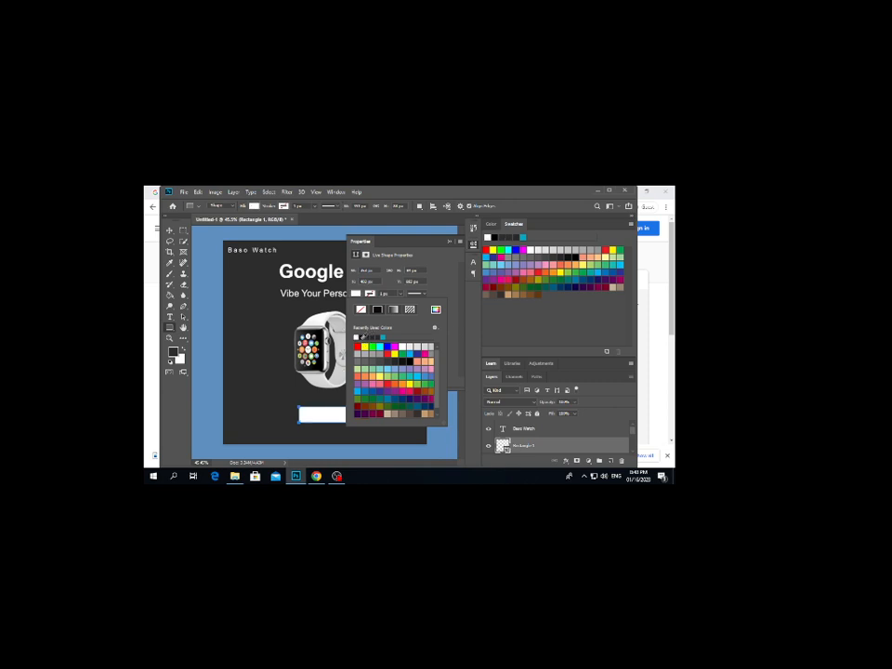
{"action": "left_click", "coordinate": [449, 241]}
{"action": "left_click", "coordinate": [168, 231]}
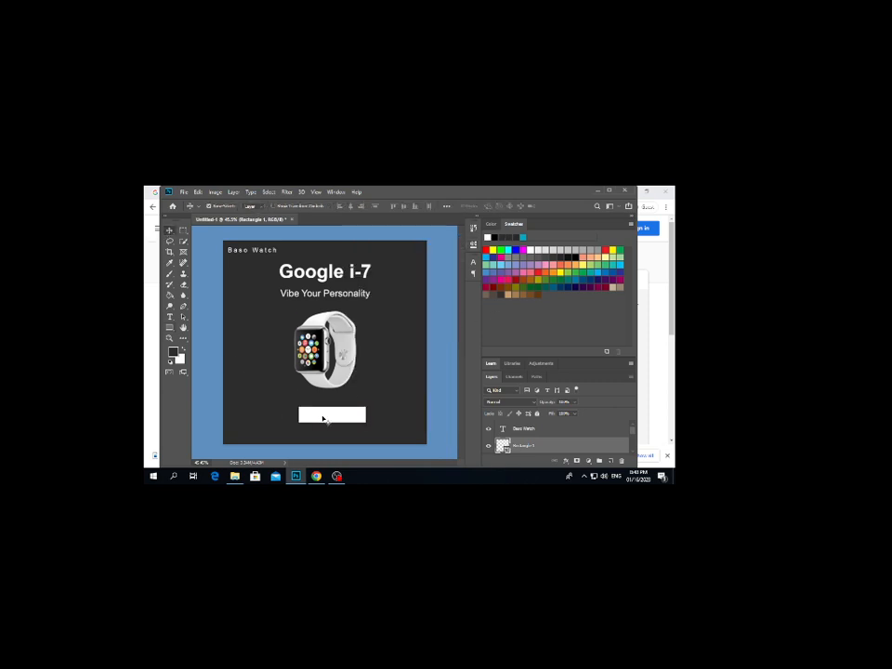
Reposition the white rectangle so it is horizontally centred below the watch
{"action": "left_click_drag", "start_coordinate": [324, 420], "coordinate": [316, 417]}
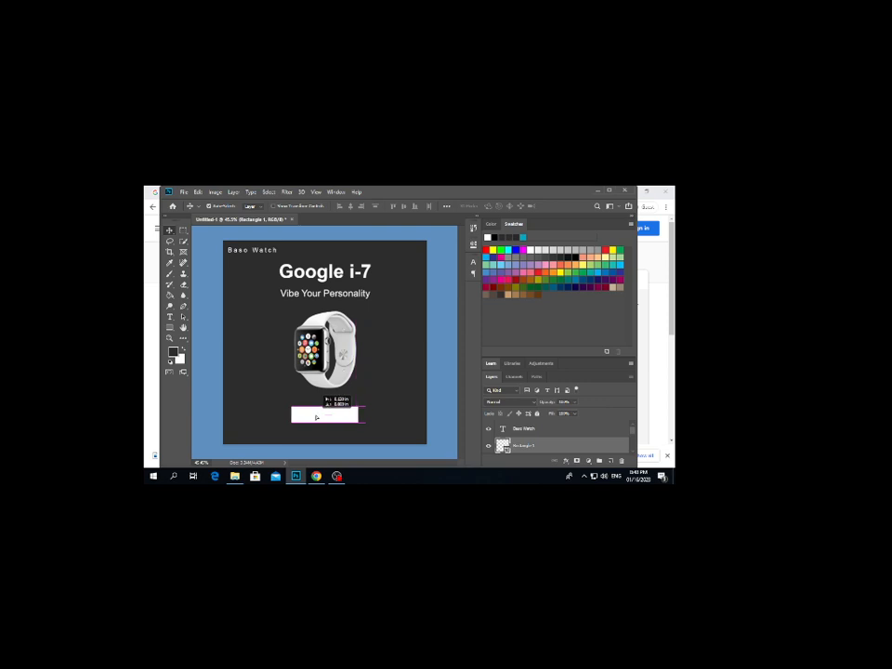
{"action": "left_click_drag", "start_coordinate": [316, 417], "coordinate": [319, 418]}
{"action": "left_click_drag", "start_coordinate": [318, 417], "coordinate": [319, 418]}
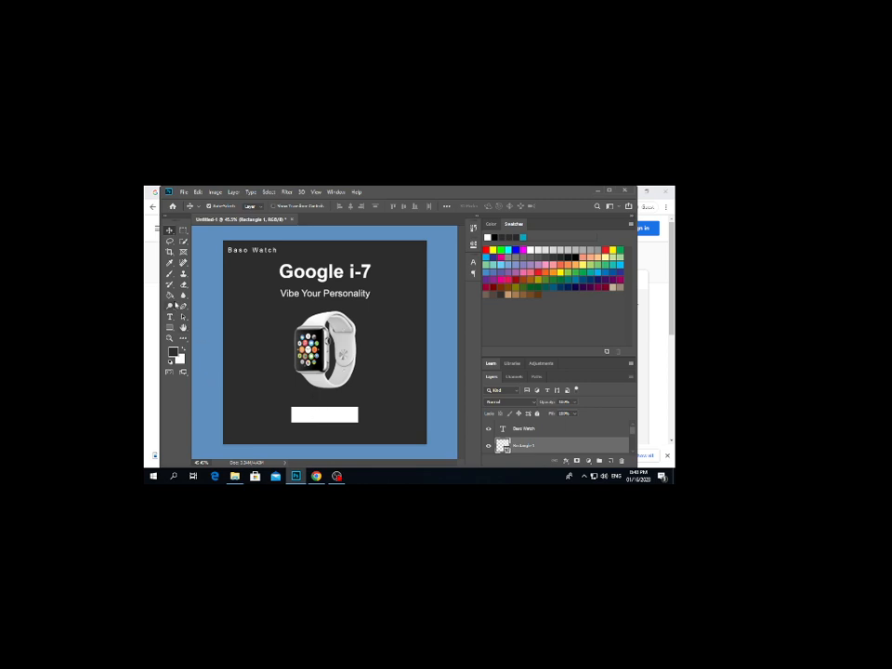
Duplicate the "Vibe Your Personality" tagline and move the copy down over the white rectangle
{"action": "left_click", "coordinate": [293, 297]}
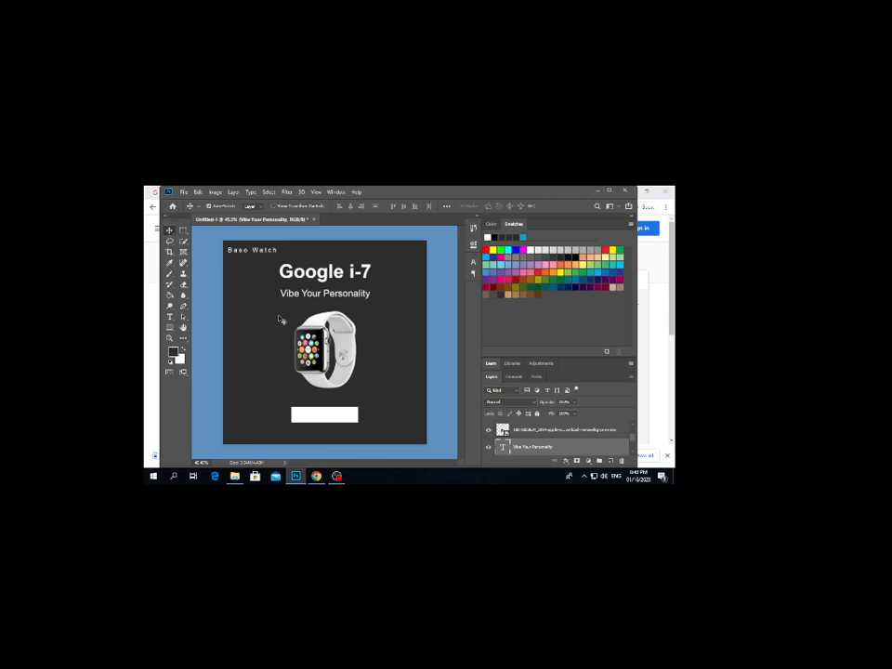
{"action": "left_click", "coordinate": [275, 315]}
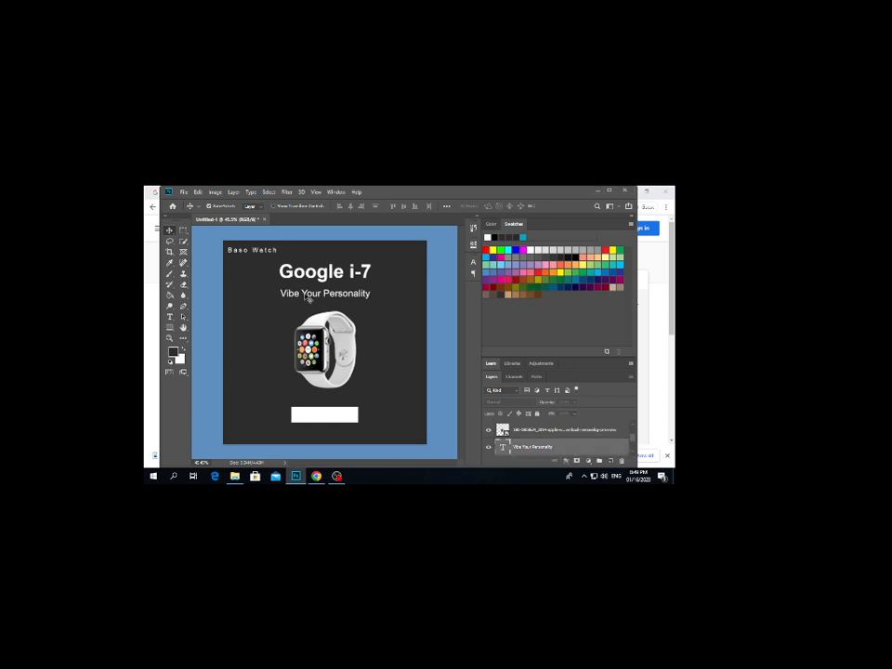
{"action": "left_click", "coordinate": [311, 299]}
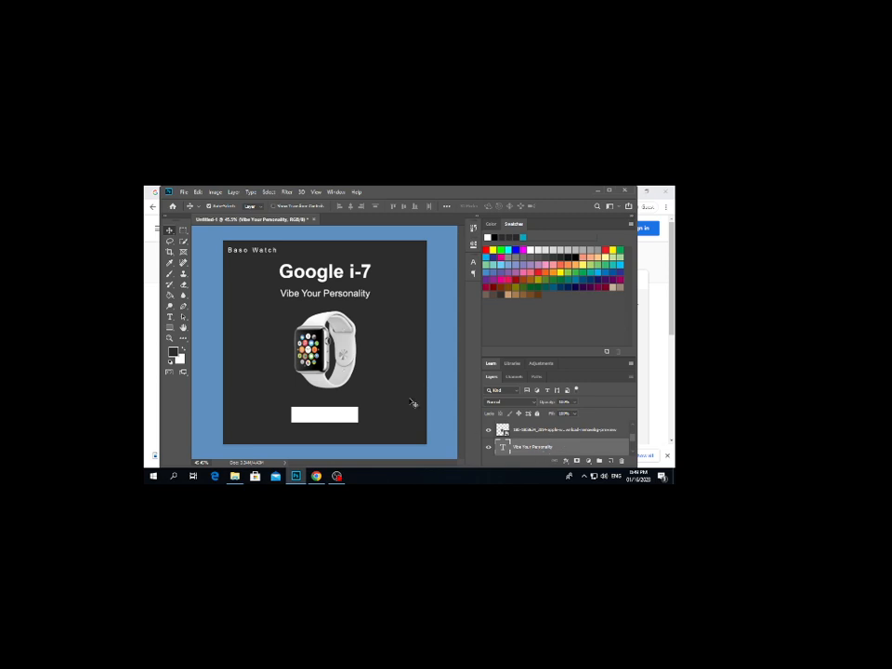
{"action": "left_click", "coordinate": [369, 310], "text": "alt"}
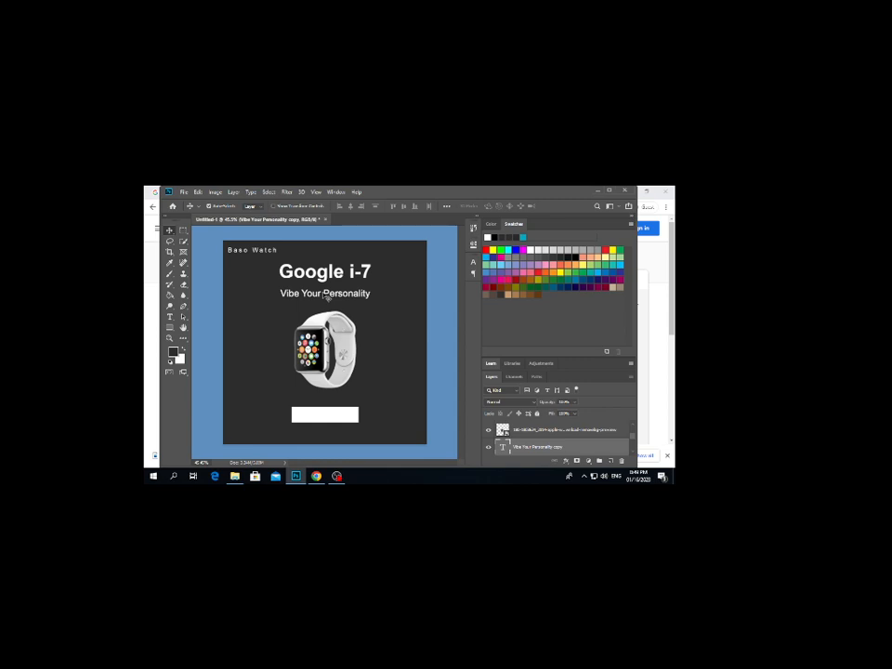
{"action": "left_click_drag", "start_coordinate": [327, 297], "coordinate": [318, 305]}
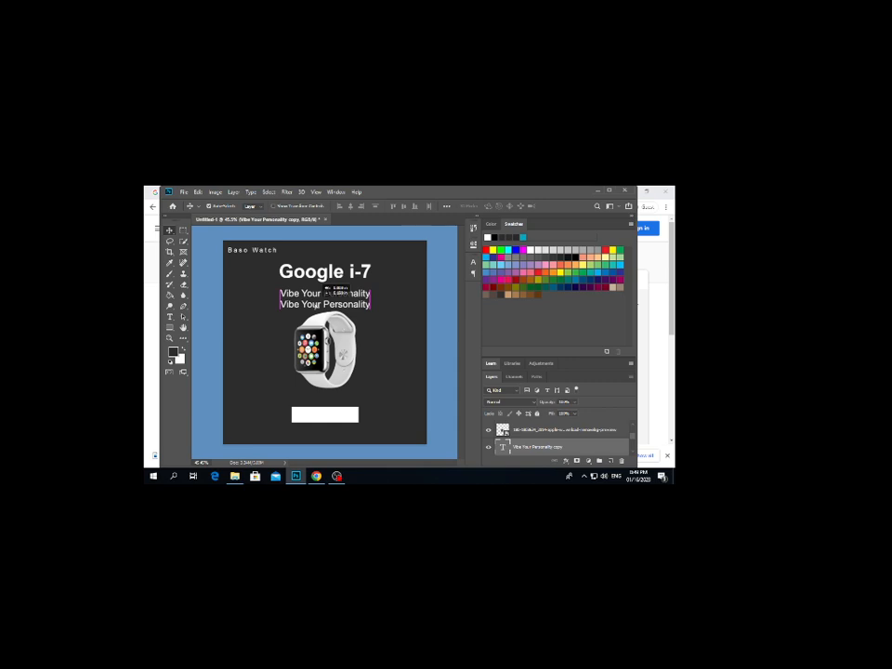
{"action": "left_click_drag", "start_coordinate": [318, 305], "coordinate": [319, 415]}
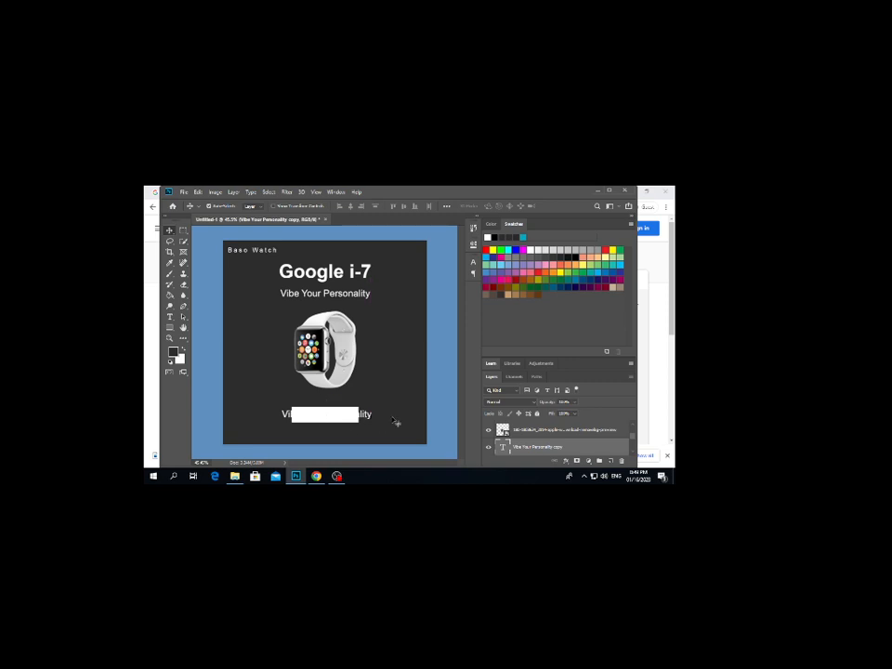
{"action": "mouse_move", "coordinate": [367, 416]}
{"action": "left_mouse_down"}
{"action": "mouse_move", "coordinate": [356, 416]}
{"action": "mouse_move", "coordinate": [364, 416]}
{"action": "left_mouse_up"}
Set the text colour of the duplicated tagline to red
{"action": "double_click", "coordinate": [364, 417]}
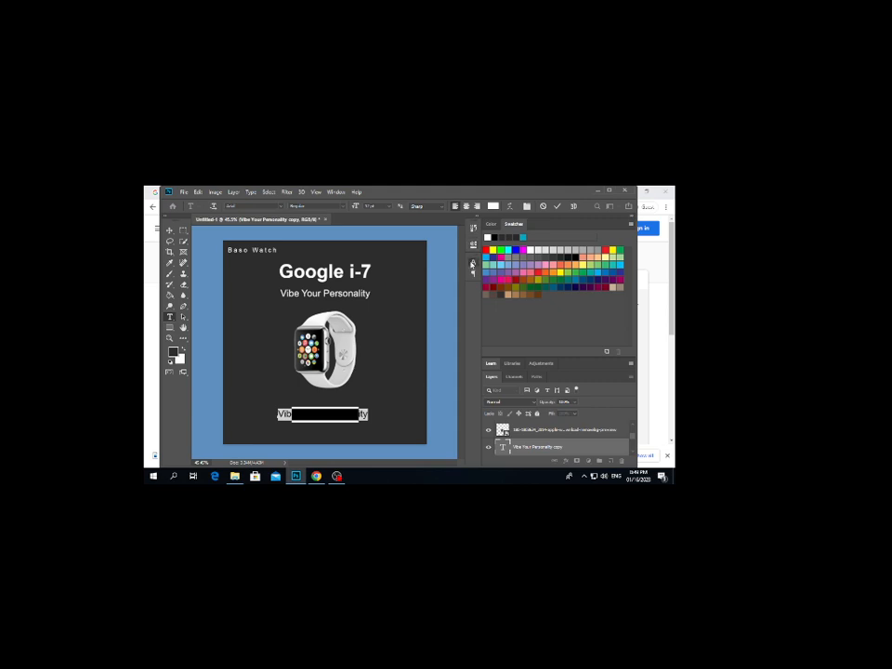
{"action": "key", "text": "ctrl+t"}
{"action": "left_click", "coordinate": [451, 310]}
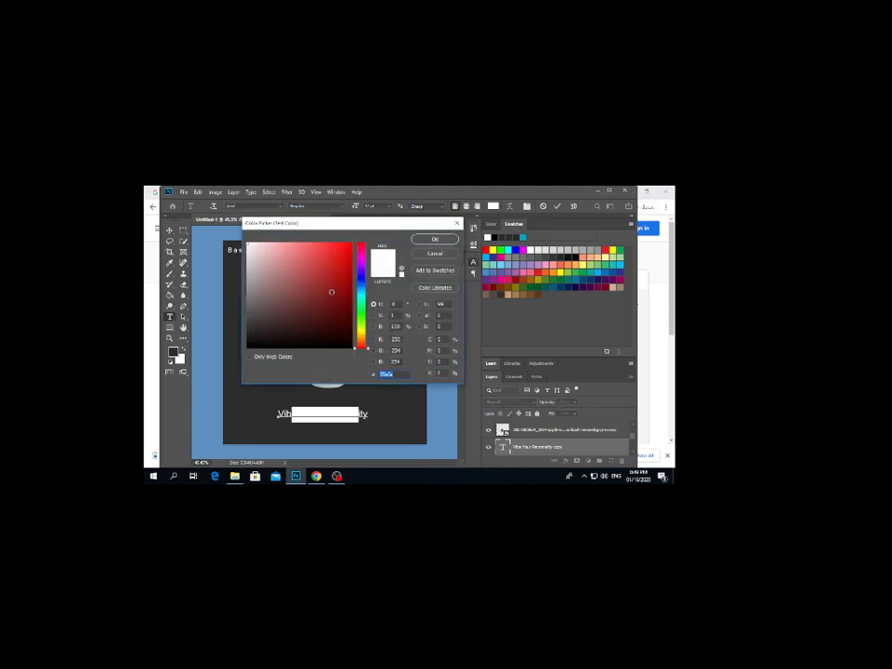
{"action": "left_click", "coordinate": [351, 259]}
{"action": "left_click", "coordinate": [444, 239]}
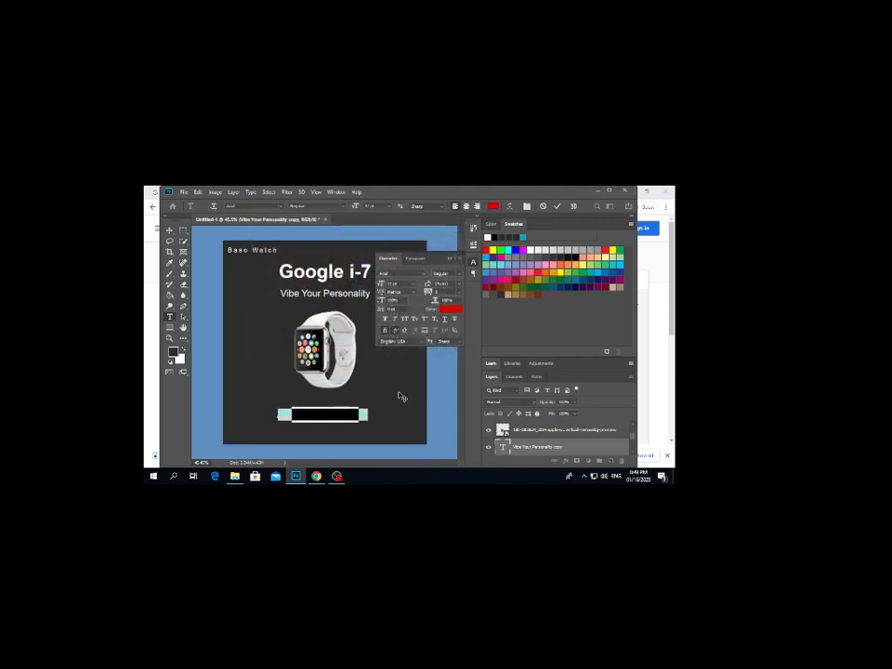
{"action": "left_click", "coordinate": [450, 259]}
{"action": "left_click", "coordinate": [169, 230]}
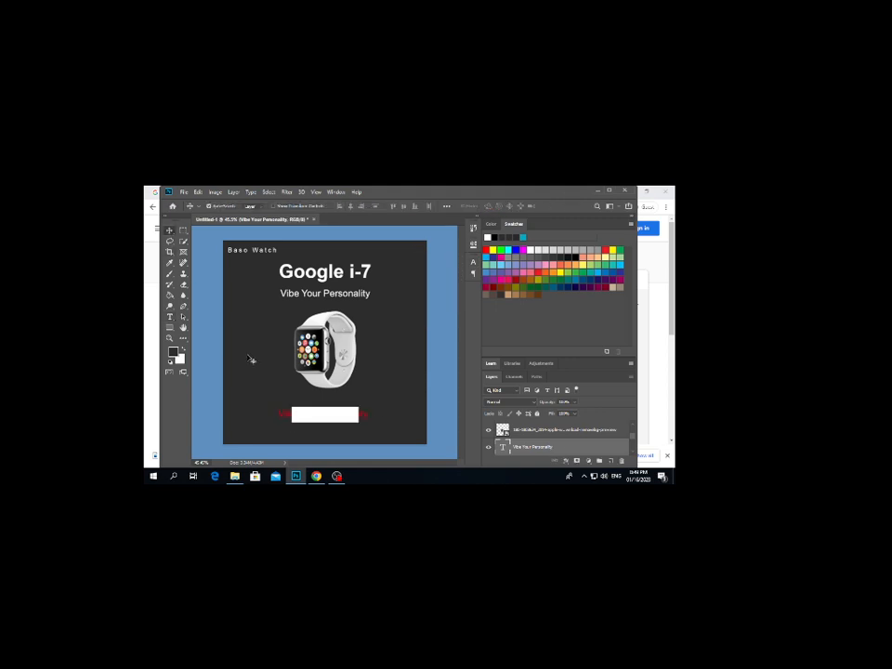
Bring the red tagline copy to the front of the layer stack and send it back behind the rectangle
{"action": "left_click", "coordinate": [394, 405]}
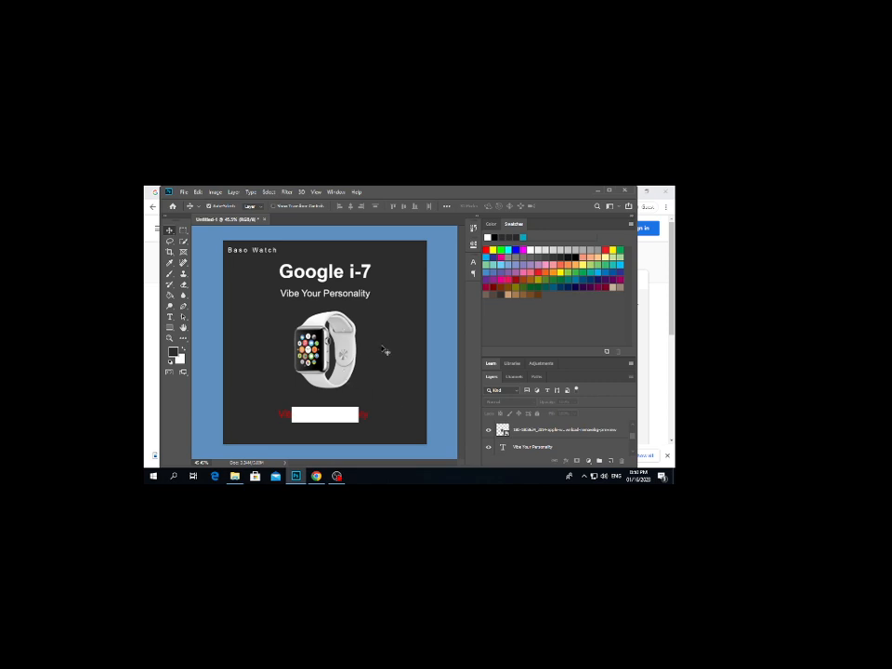
{"action": "left_click", "coordinate": [366, 417]}
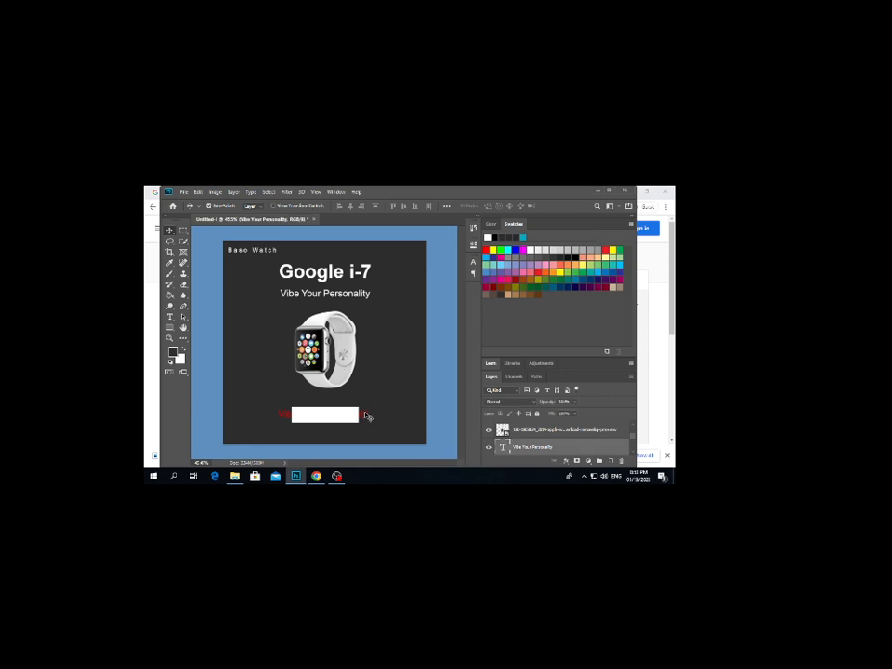
{"action": "key", "text": "ctrl+shift+bracketright"}
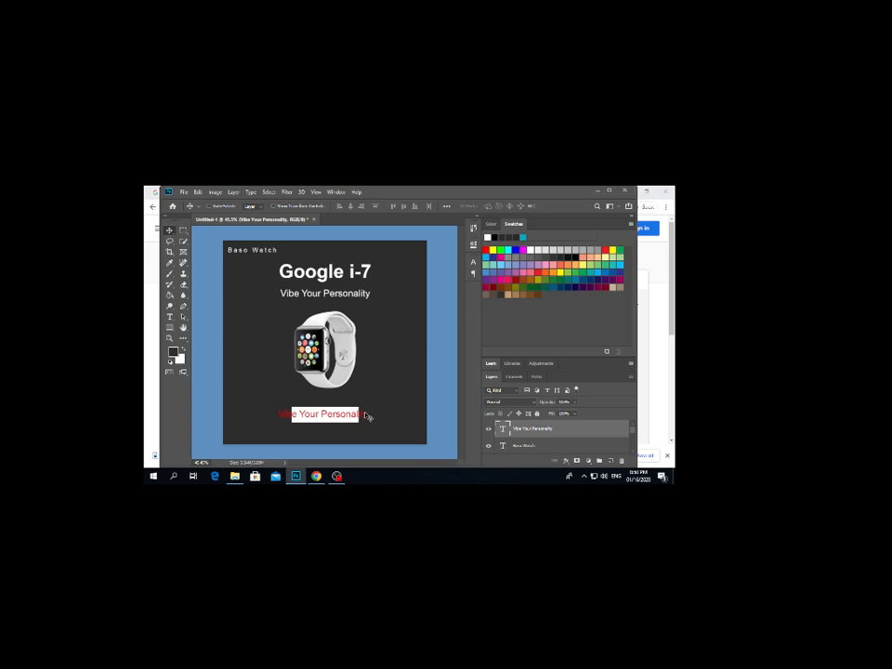
{"action": "key", "text": "ctrl+bracketleft"}
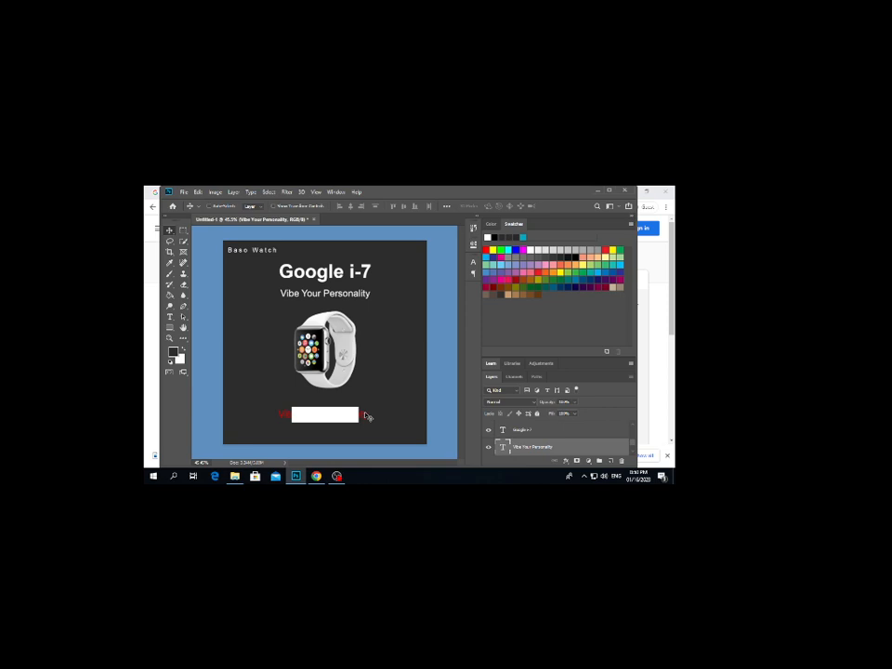
{"action": "key", "text": "ctrl"}
Bring the red tagline copy to the top of the layer stack, above the white rectangle
{"action": "left_click", "coordinate": [373, 398]}
{"action": "left_click", "coordinate": [366, 417]}
{"action": "key", "text": "ctrl+shift+]"}
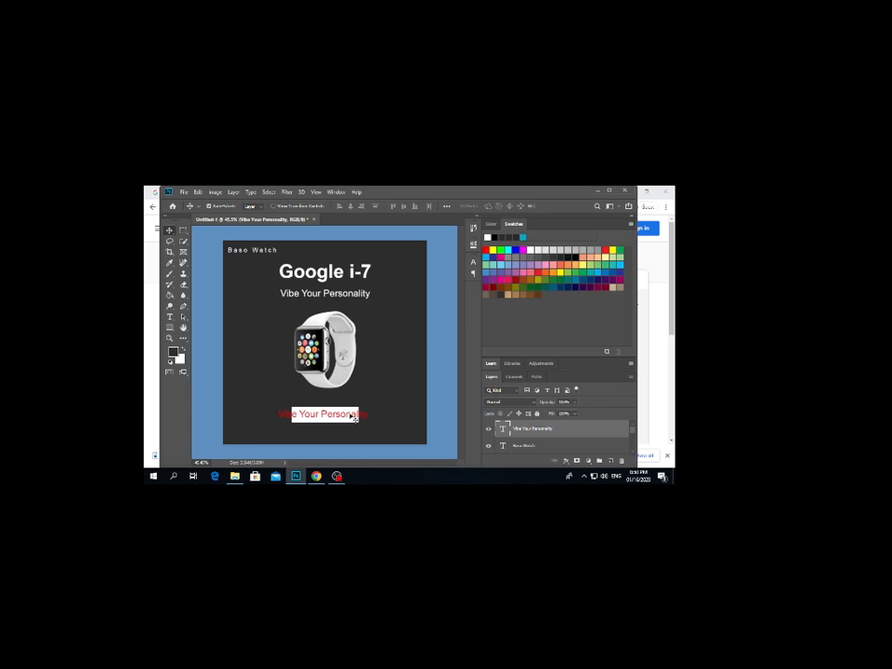
Select the watch image, the title and the white rectangle in turn to examine their layer order
{"action": "scroll", "coordinate": [539, 444], "scroll_direction": "down", "scroll_amount": 2}
{"action": "left_click", "coordinate": [548, 448]}
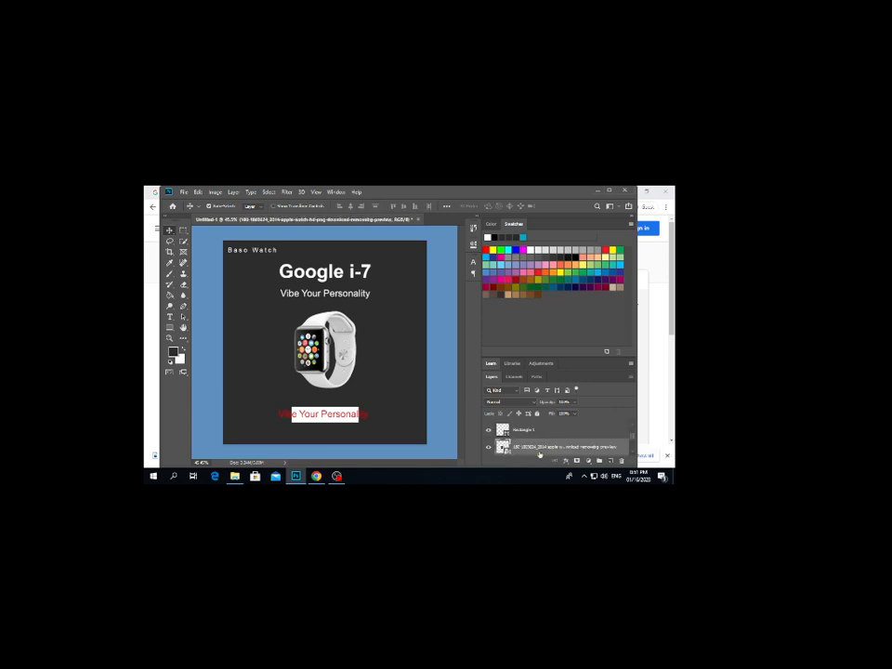
{"action": "left_click", "coordinate": [368, 278]}
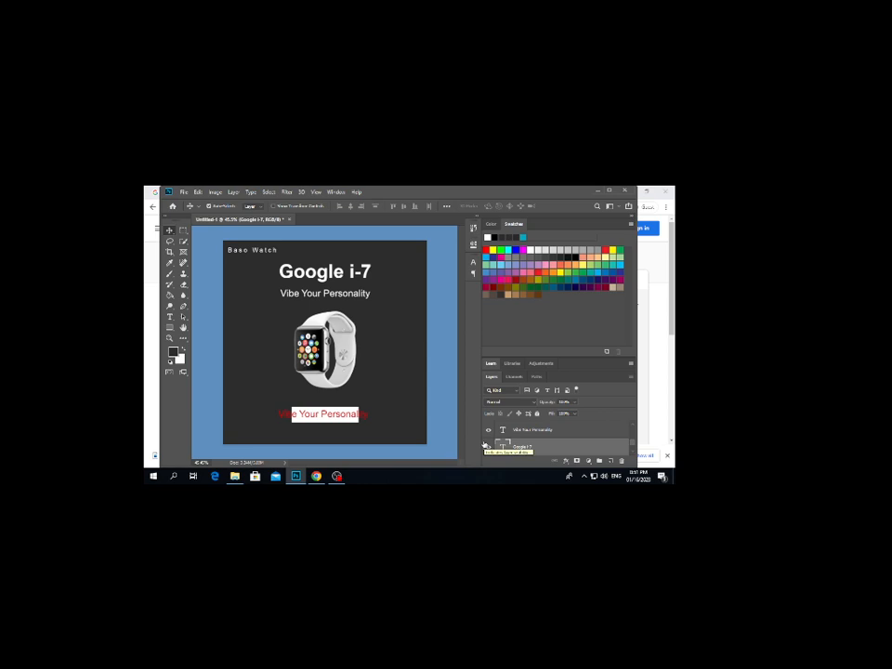
{"action": "left_click", "coordinate": [349, 421]}
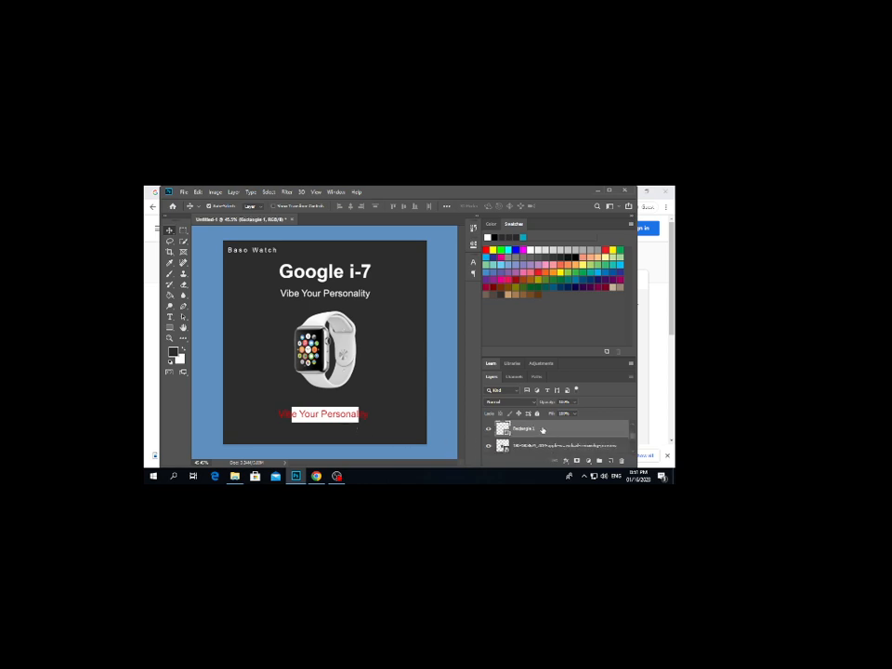
Recolour the tagline copy over the rectangle black and replace its text with "Get Your Watch"
{"action": "left_click", "coordinate": [363, 416]}
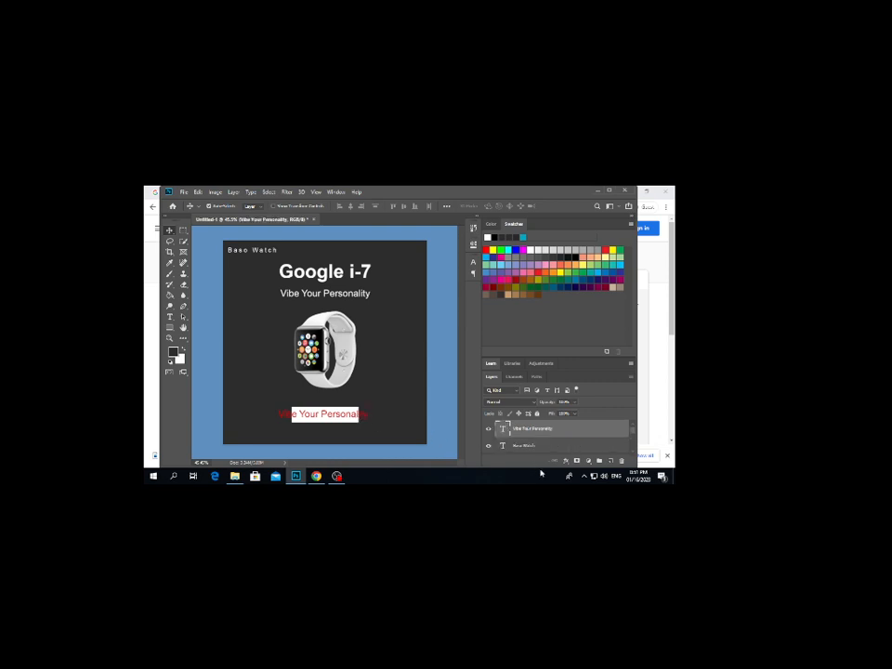
{"action": "double_click", "coordinate": [350, 419]}
{"action": "left_click", "coordinate": [491, 207]}
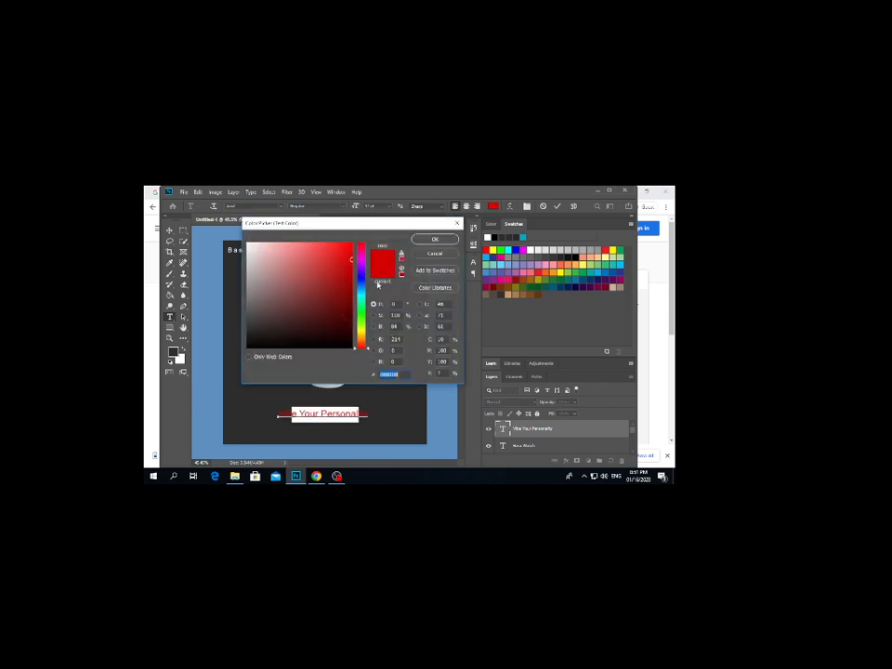
{"action": "left_click_drag", "start_coordinate": [297, 321], "coordinate": [247, 348]}
{"action": "left_click", "coordinate": [443, 241]}
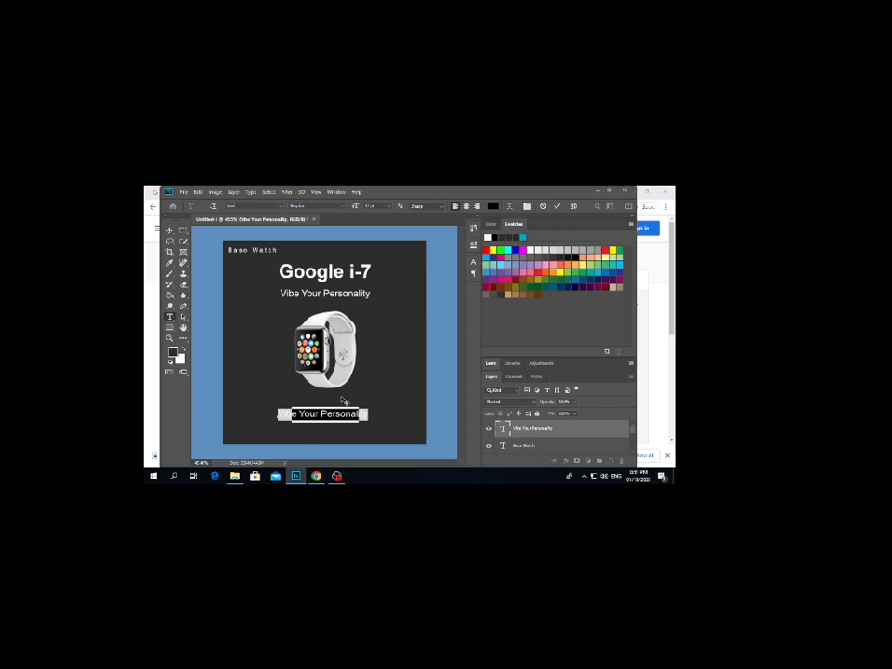
{"action": "type", "text": "Get Yo"}
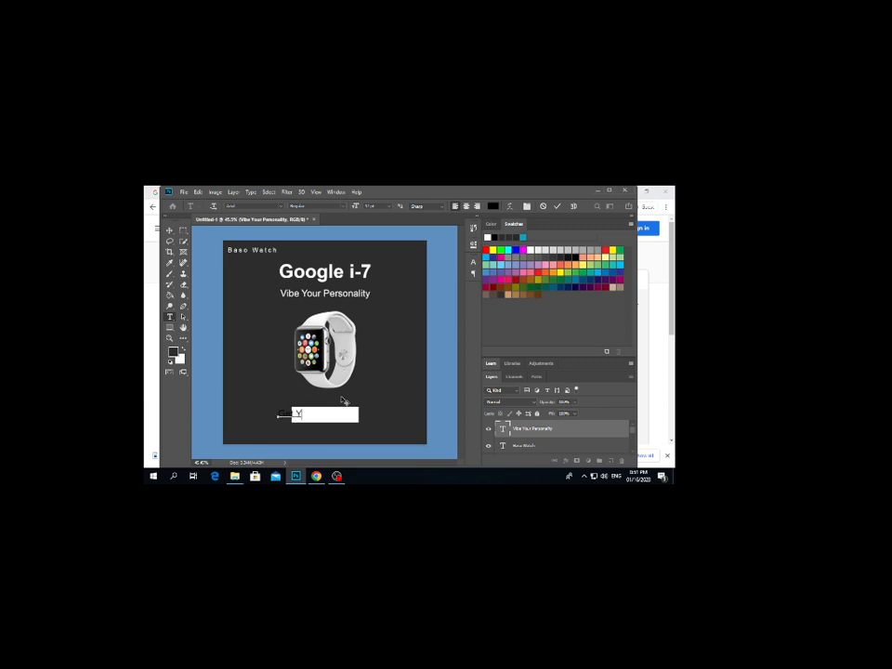
{"action": "type", "text": "ur Watch"}
Set the "Get Your Watch" text to Bold and move it slightly right on the white rectangle
{"action": "key", "text": "ctrl+shift+Left"}
{"action": "key", "text": "ctrl+shift+Left"}
{"action": "key", "text": "ctrl+shift+Left"}
{"action": "left_click", "coordinate": [316, 206]}
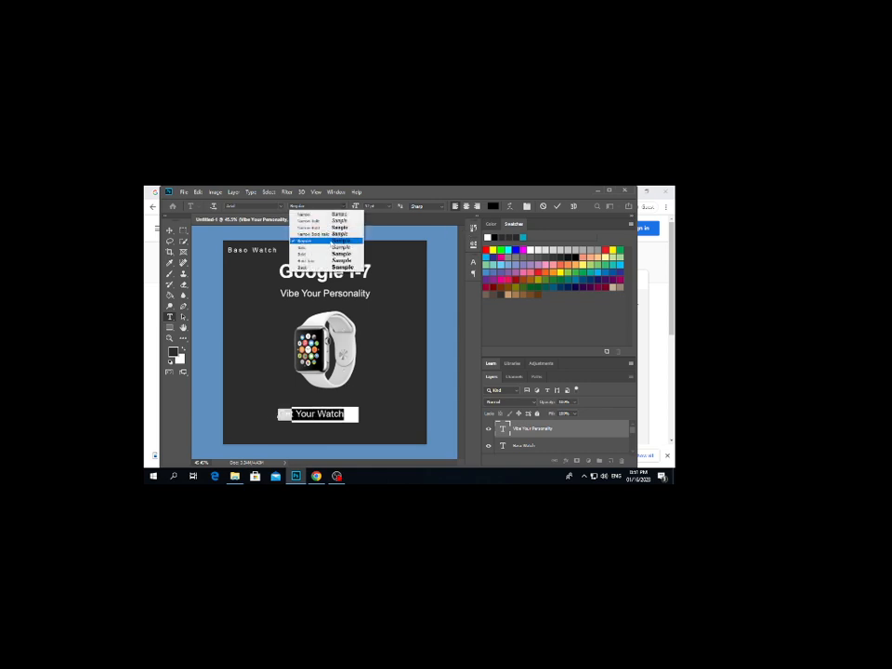
{"action": "left_click", "coordinate": [332, 254]}
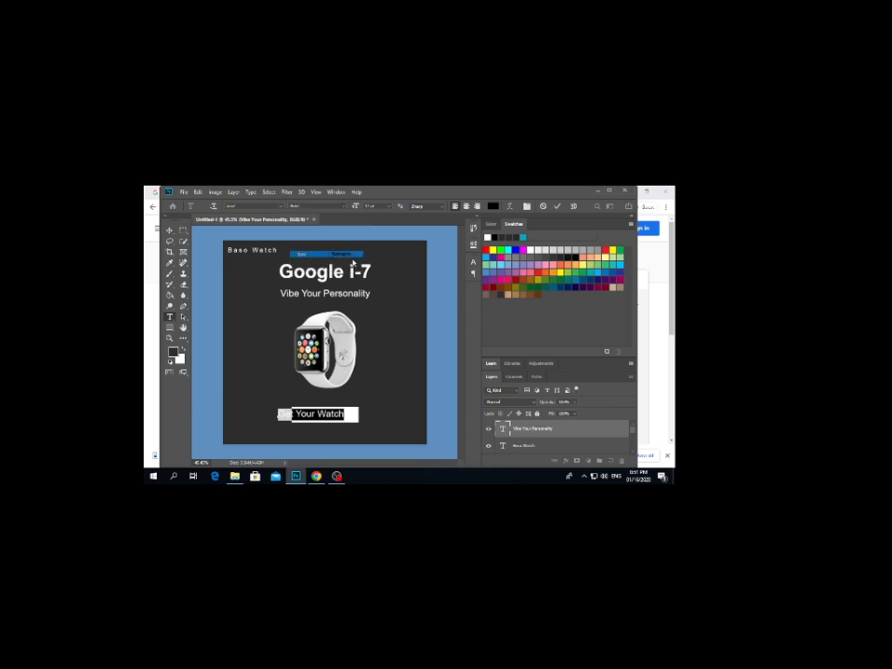
{"action": "left_click", "coordinate": [558, 206]}
{"action": "key", "text": "v"}
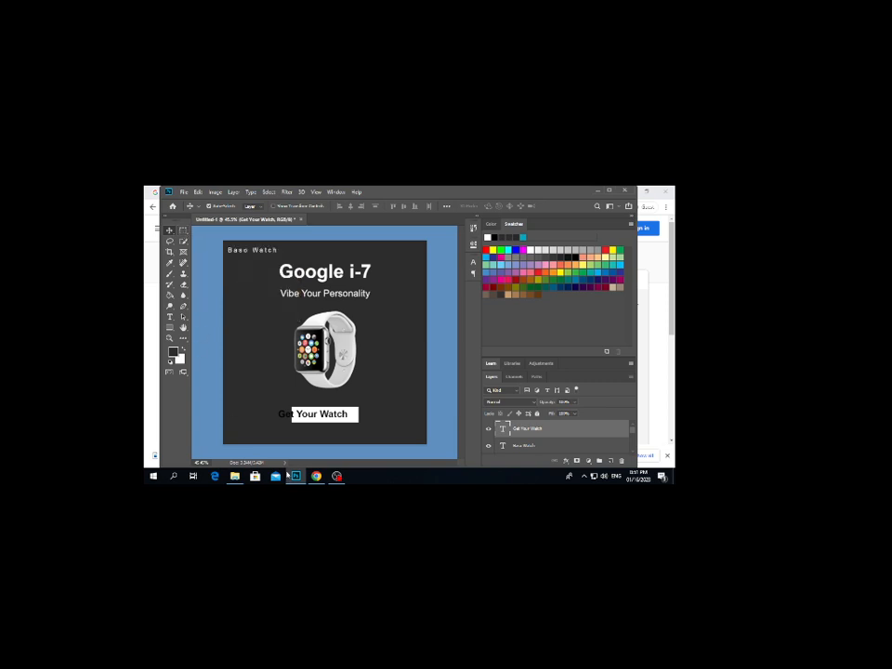
{"action": "left_click_drag", "start_coordinate": [338, 419], "coordinate": [342, 417]}
Widen the white rectangle to the right to about 120% of its width with Free Transform
{"action": "left_click", "coordinate": [373, 423]}
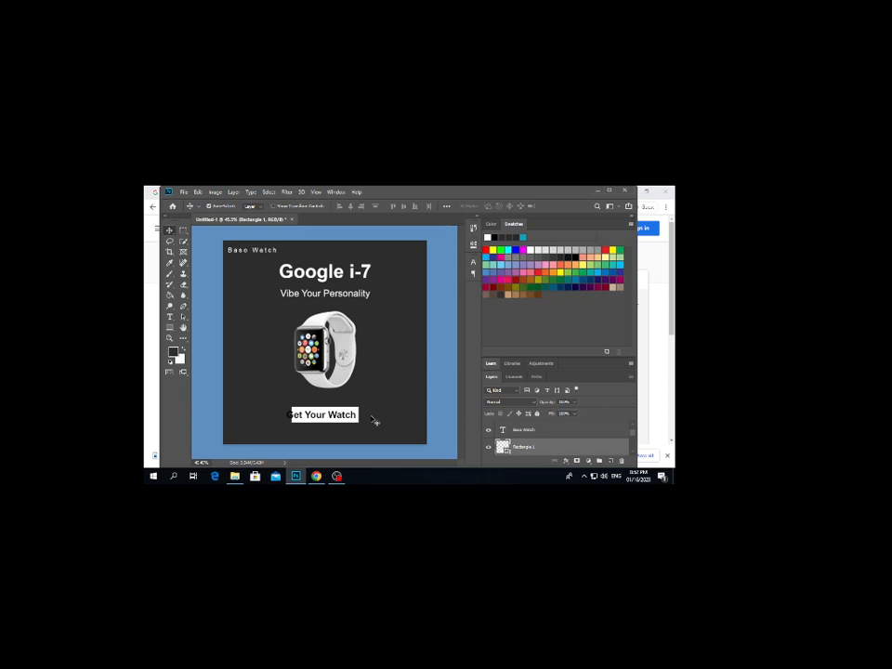
{"action": "left_click", "coordinate": [373, 410]}
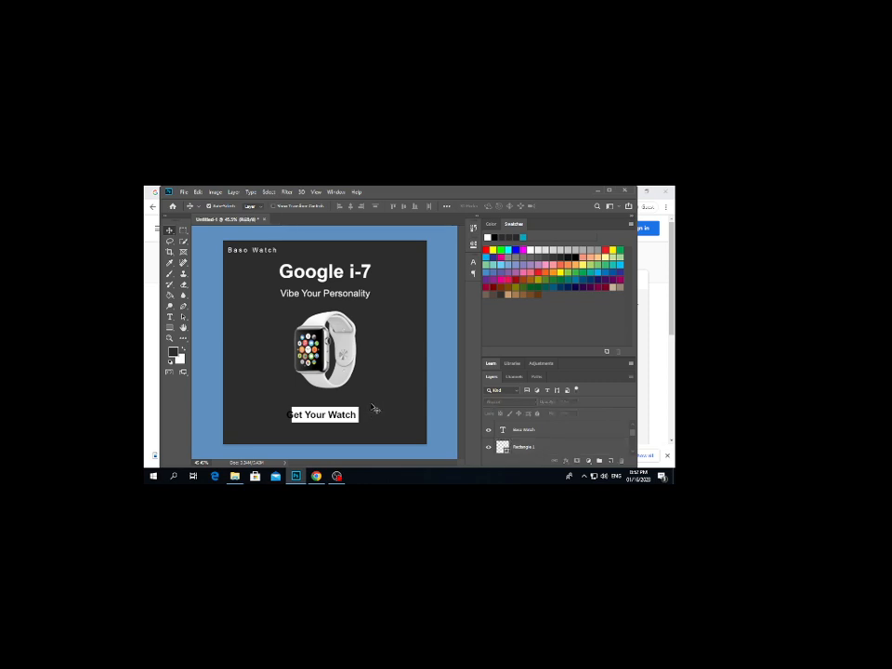
{"action": "left_click", "coordinate": [360, 415]}
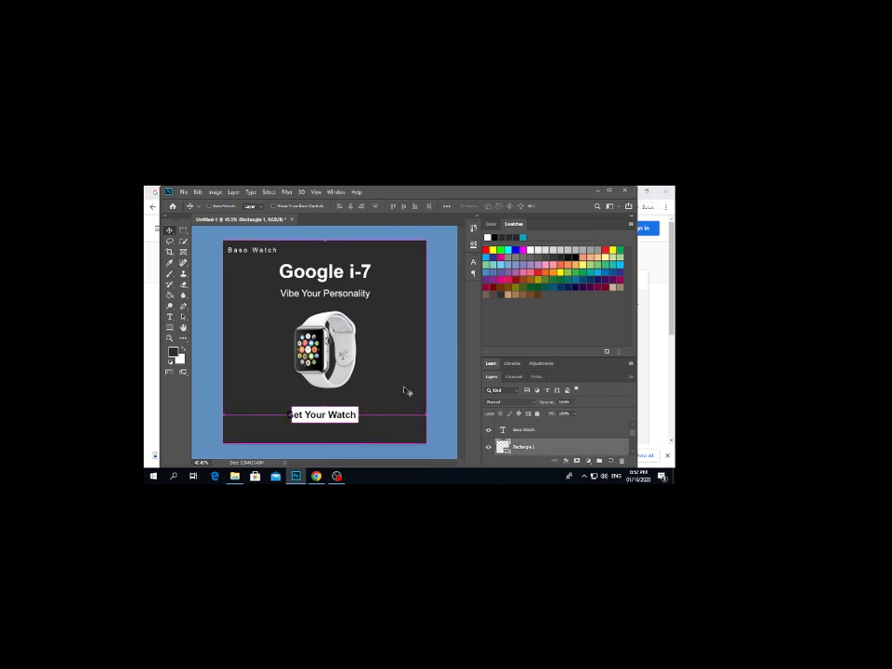
{"action": "key", "text": "ctrl+t"}
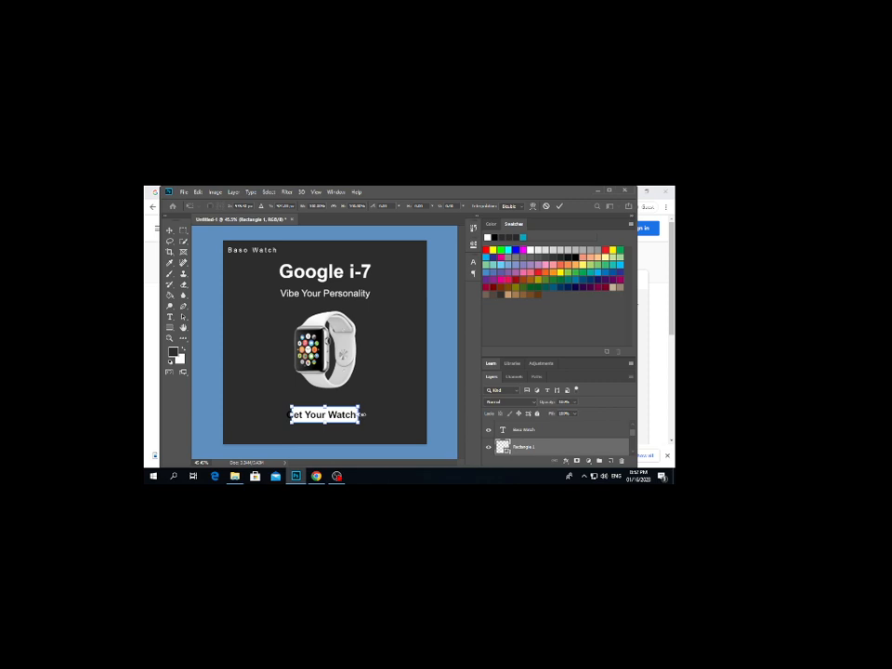
{"action": "left_click_drag", "start_coordinate": [361, 414], "coordinate": [371, 414]}
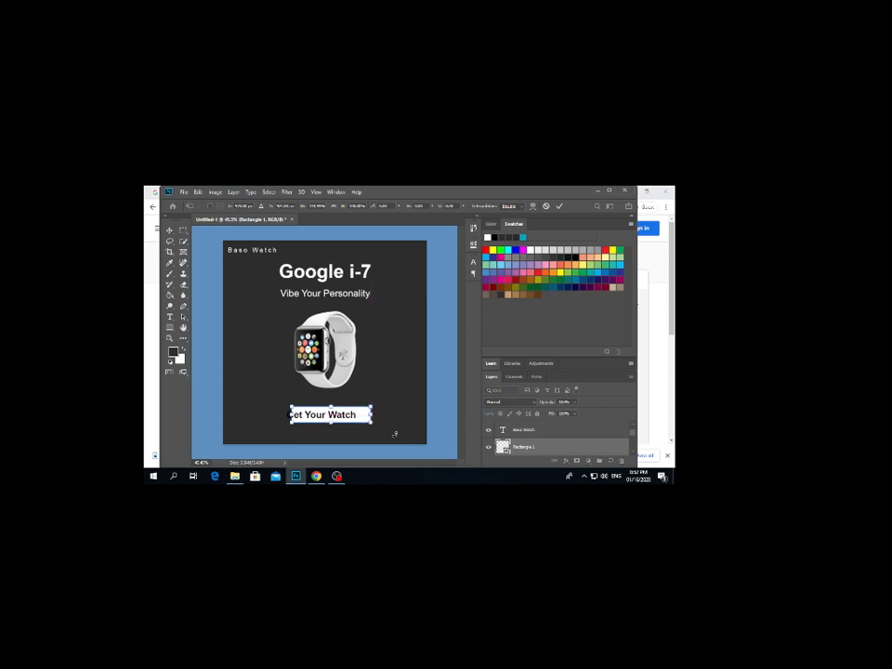
{"action": "left_click", "coordinate": [559, 205]}
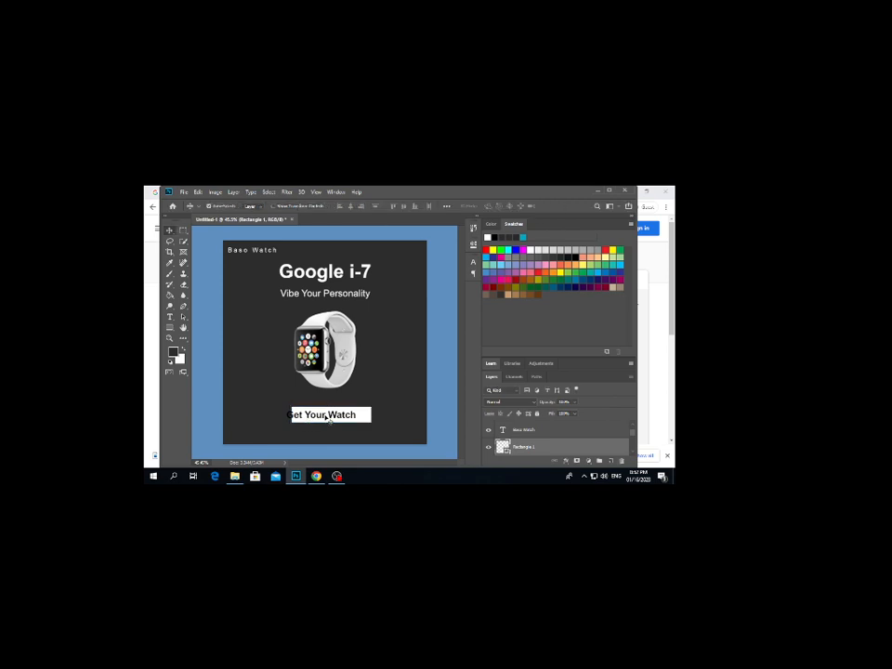
Centre the white rectangle and the "Get Your Watch" text on each other below the watch
{"action": "mouse_move", "coordinate": [330, 416]}
{"action": "left_mouse_down"}
{"action": "mouse_move", "coordinate": [359, 412]}
{"action": "mouse_move", "coordinate": [339, 415]}
{"action": "mouse_move", "coordinate": [352, 425]}
{"action": "mouse_move", "coordinate": [334, 418]}
{"action": "left_mouse_up"}
{"action": "left_click", "coordinate": [385, 401]}
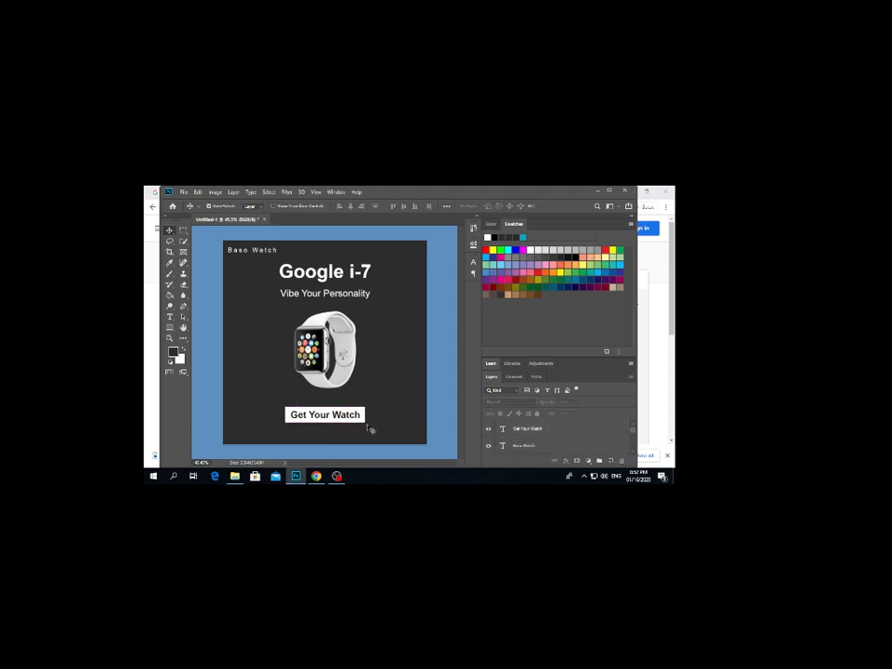
{"action": "left_click", "coordinate": [366, 415]}
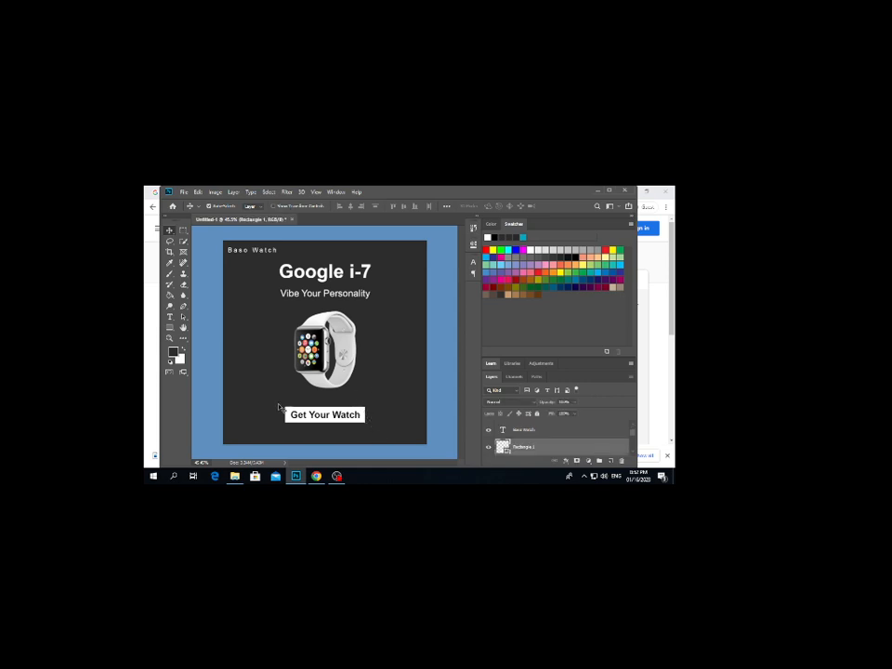
{"action": "left_click_drag", "start_coordinate": [277, 405], "coordinate": [316, 425]}
{"action": "left_click", "coordinate": [320, 419], "text": "shift"}
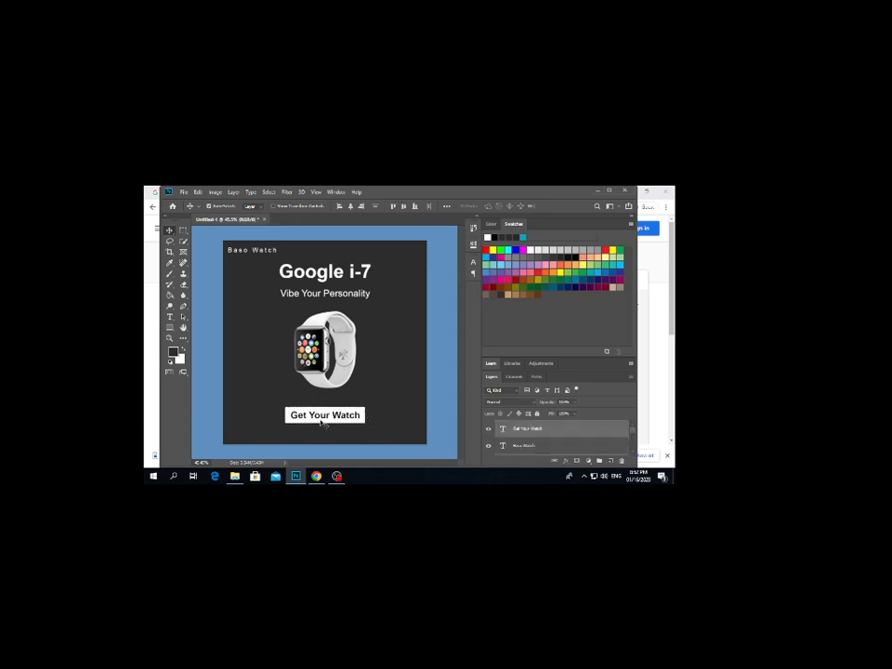
{"action": "left_click", "coordinate": [337, 437]}
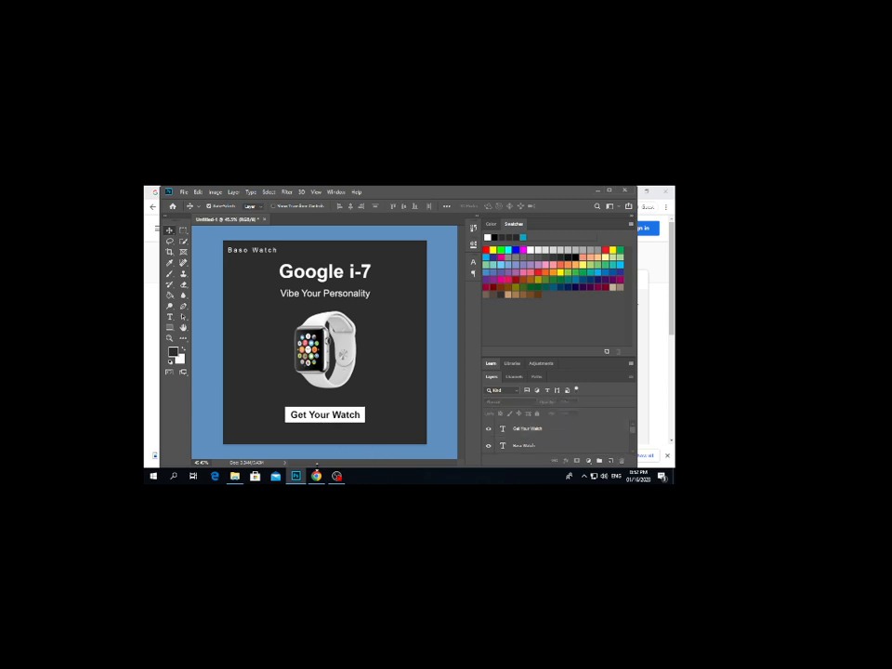
{"action": "left_click", "coordinate": [316, 476]}
{"action": "scroll", "coordinate": [293, 402], "scroll_direction": "down", "scroll_amount": 1}
{"action": "scroll", "coordinate": [293, 402], "scroll_direction": "down", "scroll_amount": 3}
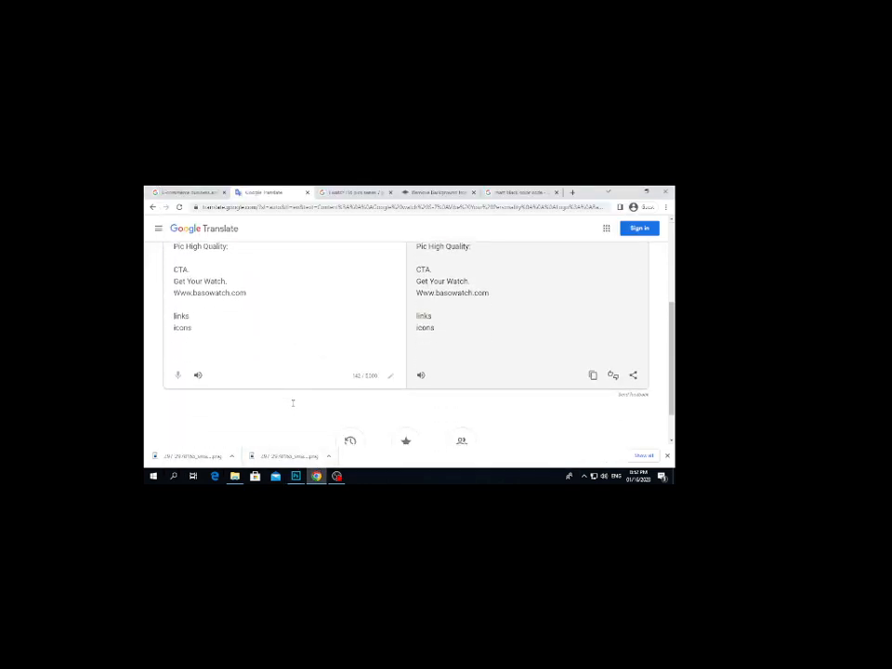
{"action": "left_click_drag", "start_coordinate": [254, 289], "coordinate": [180, 289]}
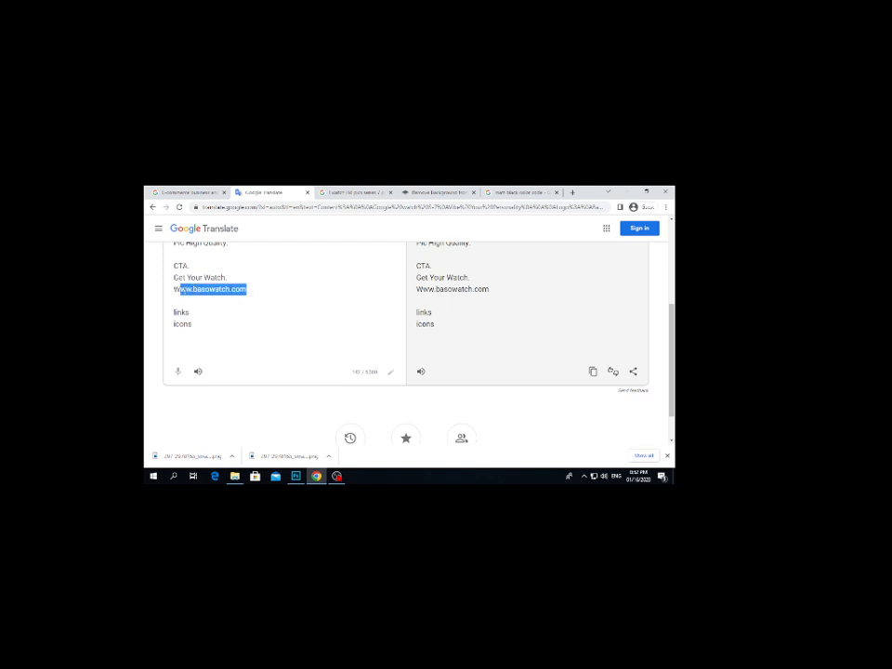
{"action": "left_click", "coordinate": [296, 475]}
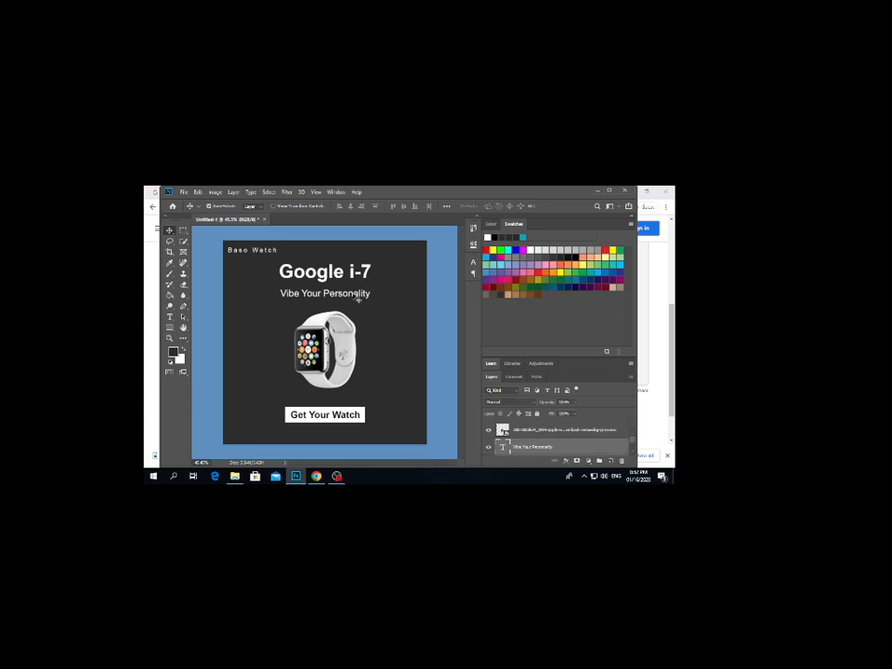
{"action": "left_click", "coordinate": [395, 339]}
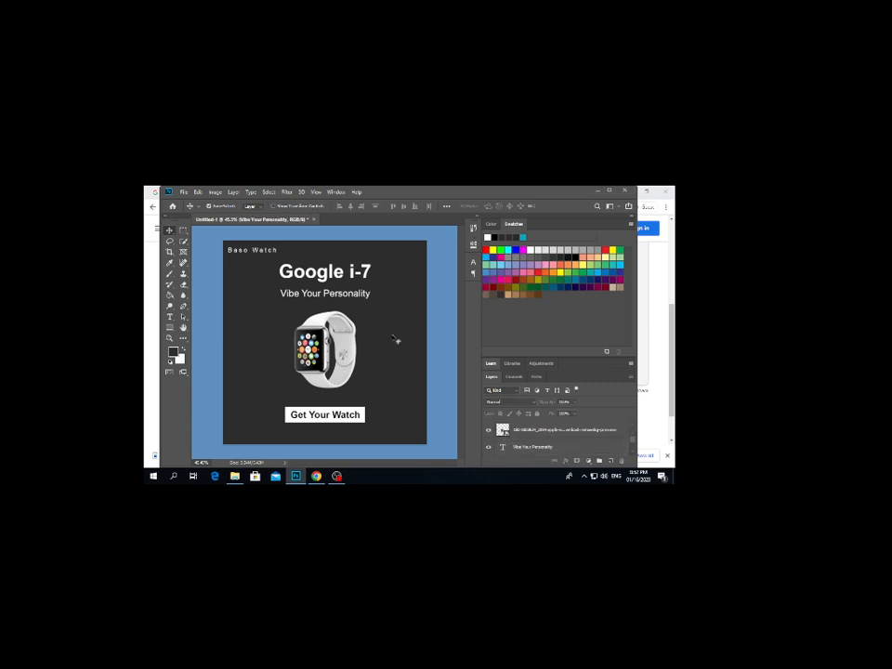
{"action": "left_click", "coordinate": [360, 297]}
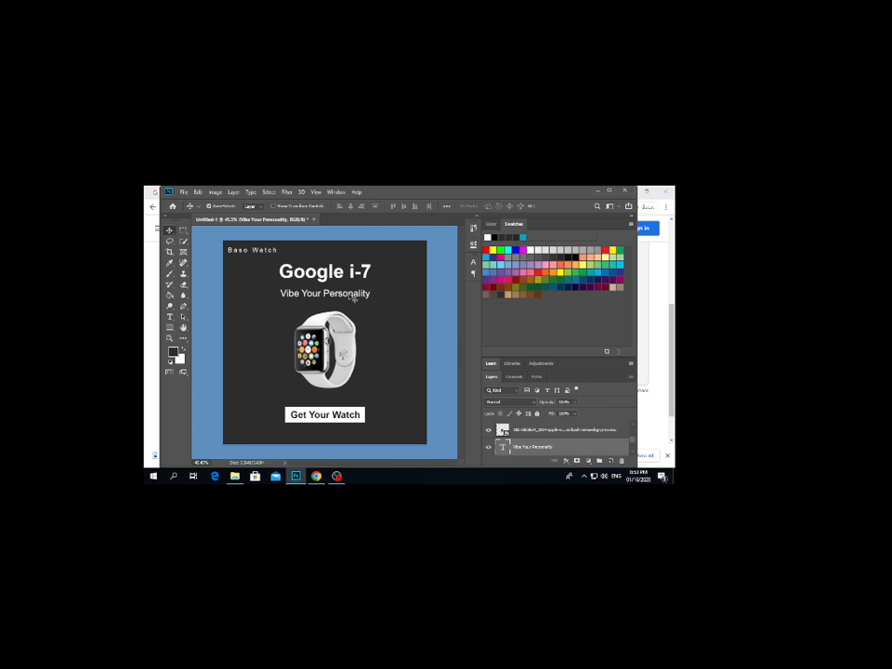
{"action": "left_click_drag", "start_coordinate": [353, 297], "coordinate": [368, 431], "text": "alt"}
{"action": "double_click", "coordinate": [366, 432]}
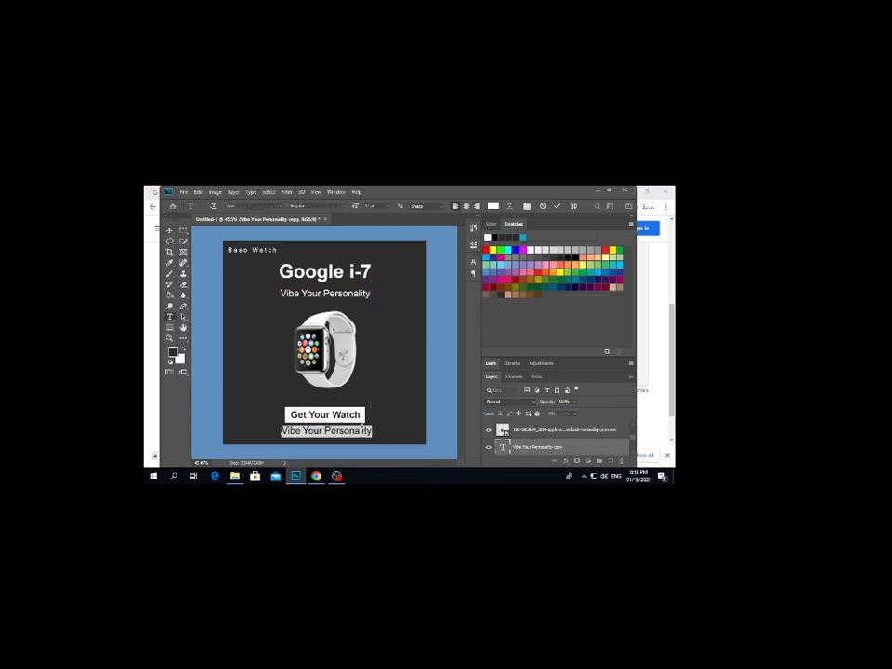
{"action": "type", "text": "www.basowatch.com"}
{"action": "triple_click", "coordinate": [363, 432]}
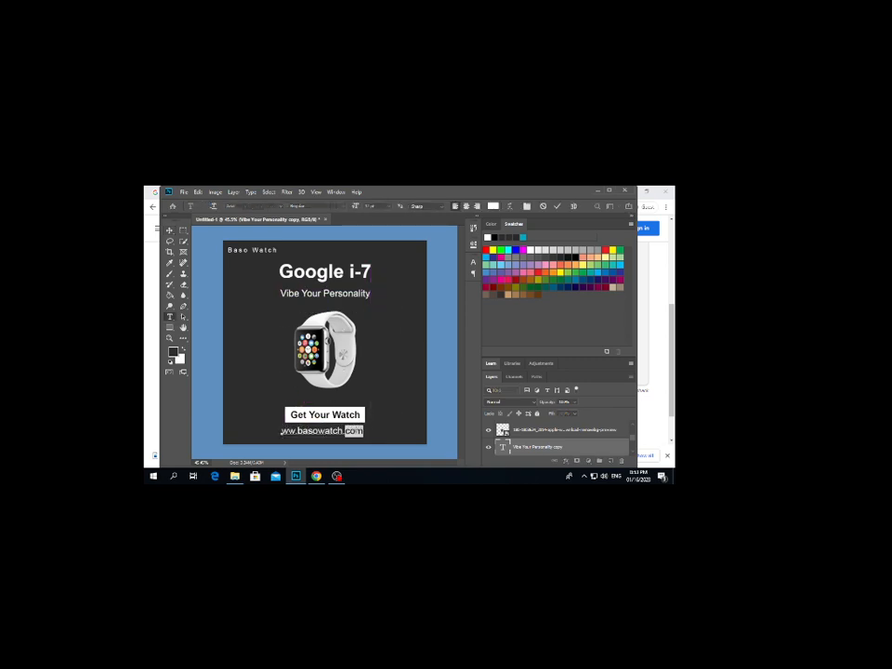
{"action": "left_click", "coordinate": [284, 432]}
{"action": "type", "text": "w"}
Reduce the font size of the whole web address line below the button
{"action": "triple_click", "coordinate": [284, 432]}
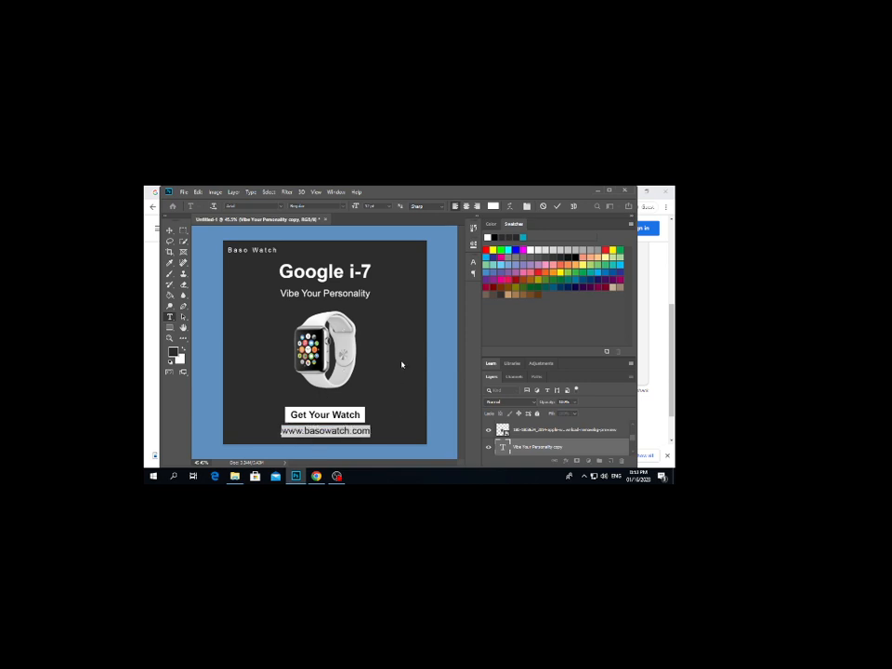
{"action": "double_click", "coordinate": [369, 207]}
{"action": "type", "text": "4"}
{"action": "key", "text": "Return"}
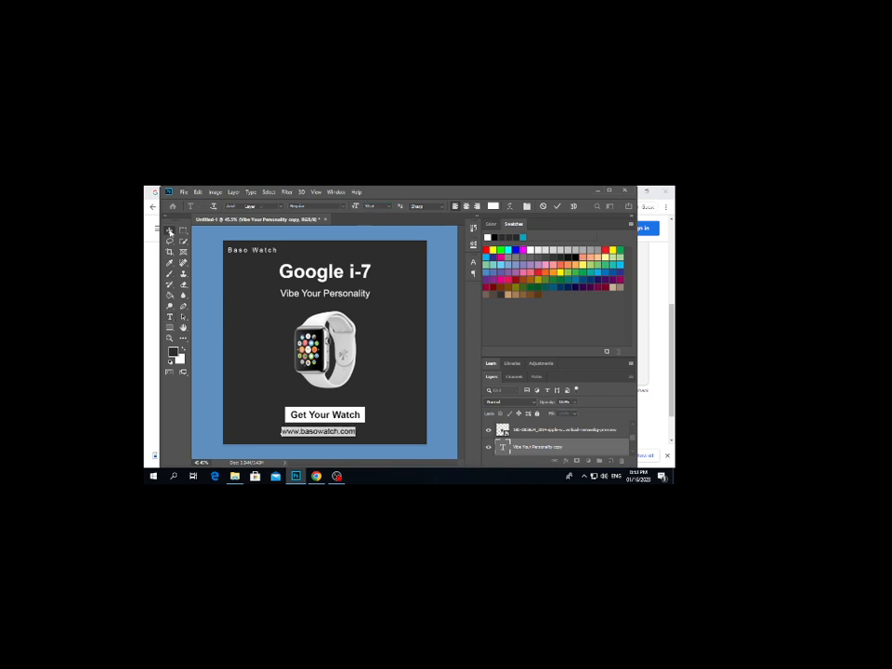
Centre the web address under the "Get Your Watch" button and nudge it slightly upward
{"action": "left_click", "coordinate": [170, 230]}
{"action": "left_click_drag", "start_coordinate": [333, 432], "coordinate": [338, 432]}
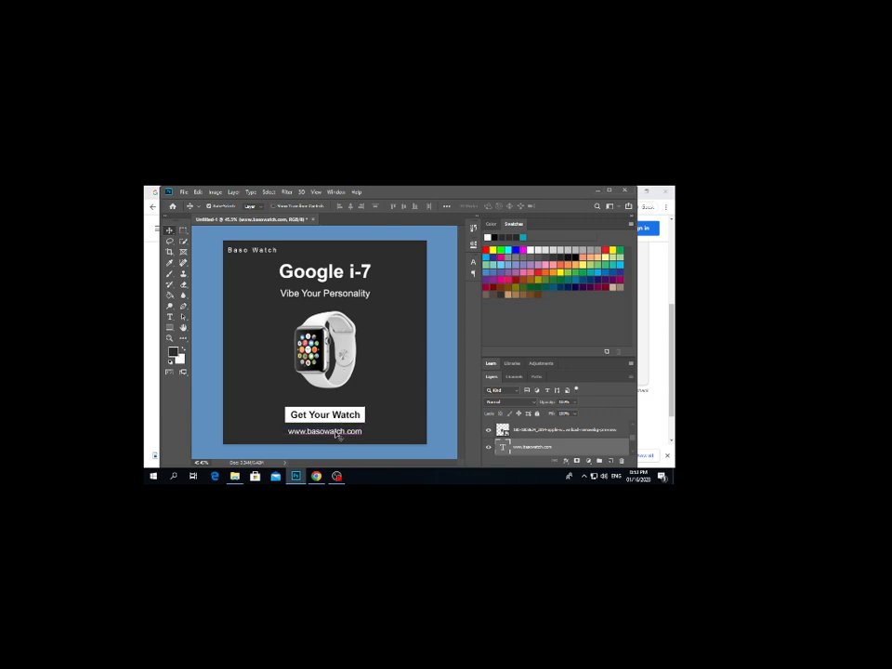
{"action": "key", "text": "Up"}
{"action": "key", "text": "Up"}
{"action": "key", "text": "Up"}
{"action": "left_click", "coordinate": [369, 378]}
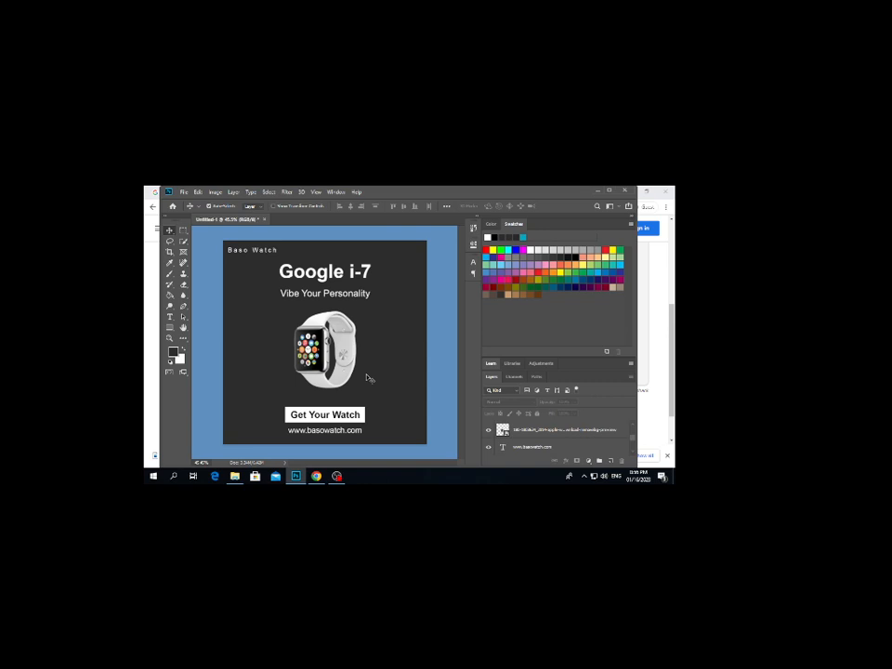
Recolour only the "i-7" part of the title dark blue
{"action": "double_click", "coordinate": [359, 272]}
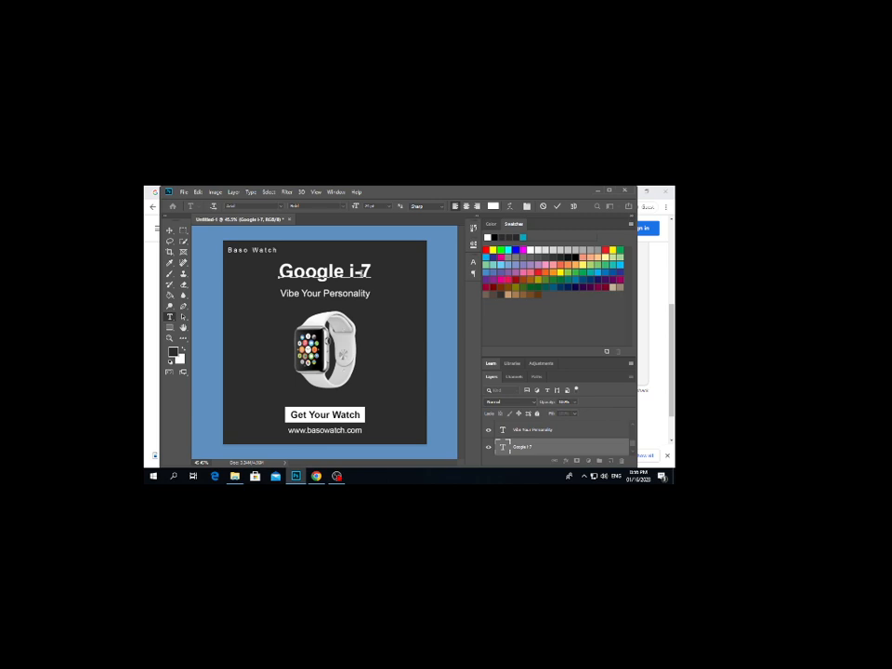
{"action": "left_click_drag", "start_coordinate": [372, 272], "coordinate": [348, 271]}
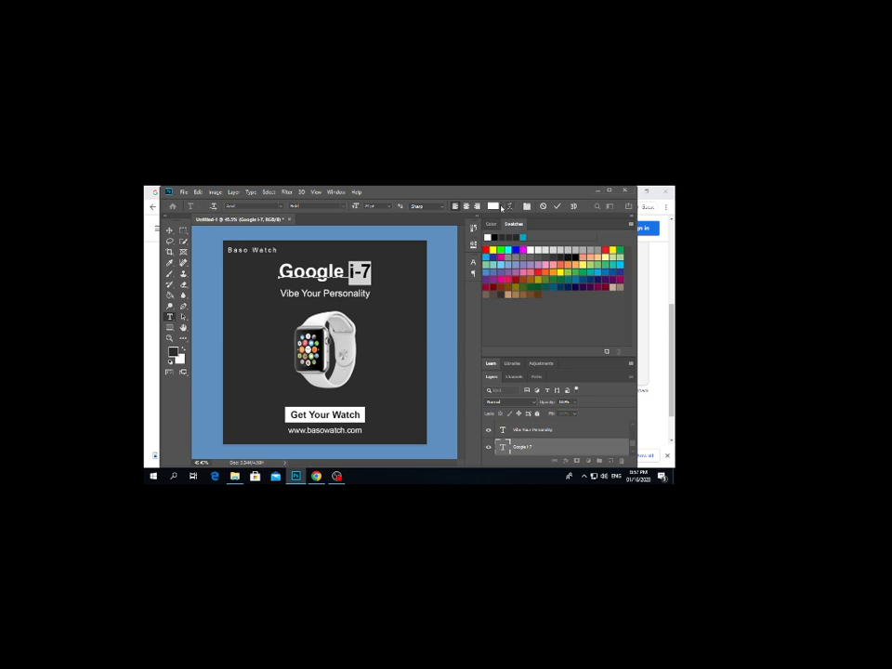
{"action": "left_click", "coordinate": [494, 205]}
{"action": "left_click", "coordinate": [362, 280]}
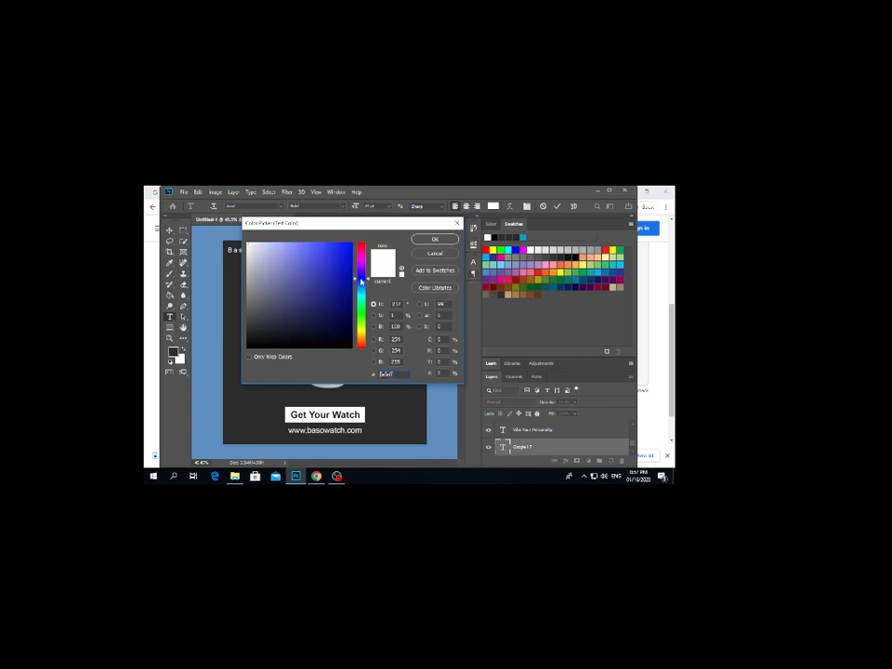
{"action": "left_click", "coordinate": [351, 297]}
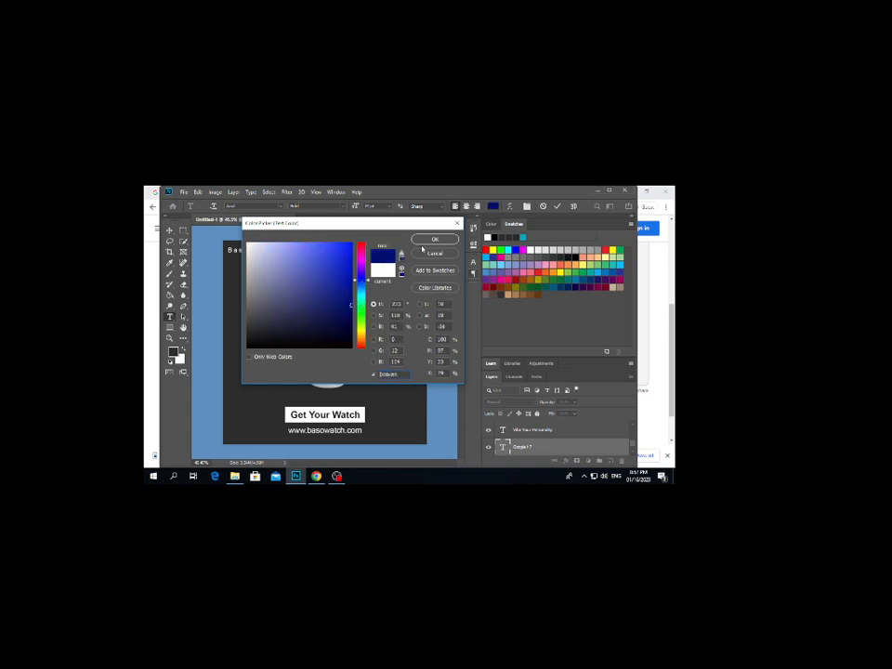
{"action": "left_click", "coordinate": [434, 239]}
{"action": "left_click", "coordinate": [558, 205]}
{"action": "key", "text": "v"}
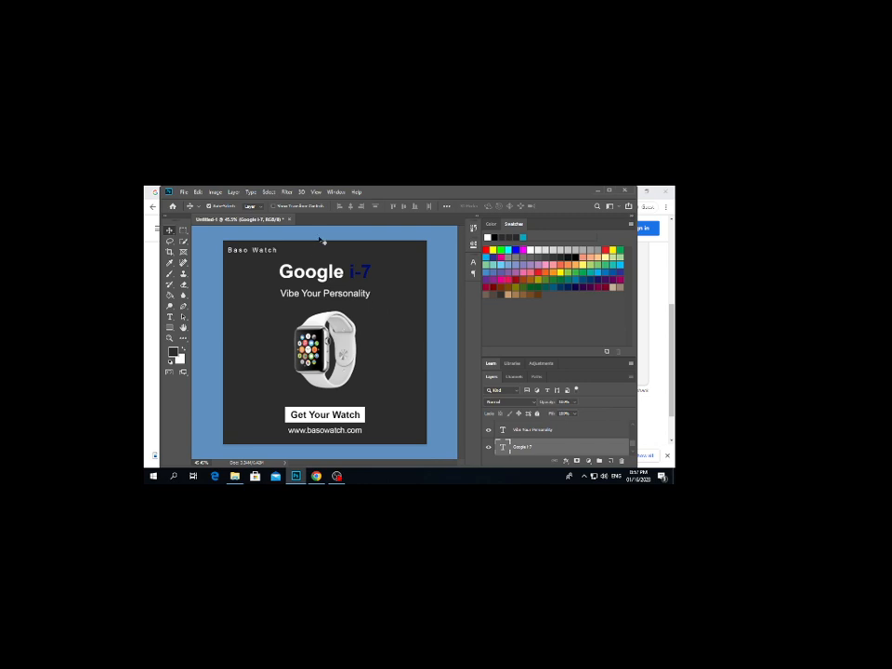
Recolour the "i-7" part of the title a dark golden orange
{"action": "double_click", "coordinate": [361, 271]}
{"action": "left_click_drag", "start_coordinate": [372, 272], "coordinate": [369, 338]}
{"action": "left_click", "coordinate": [491, 206]}
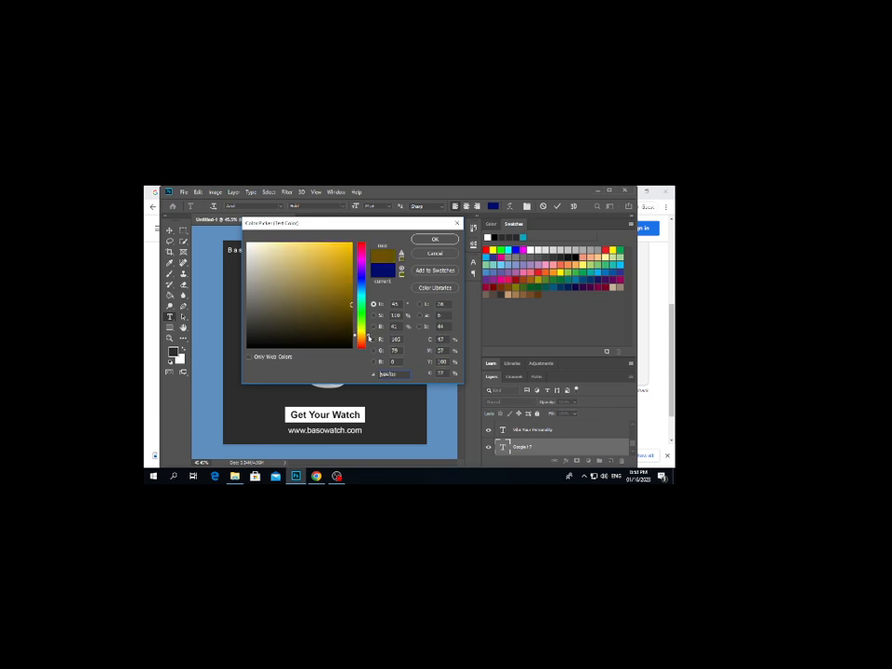
{"action": "left_click", "coordinate": [354, 260]}
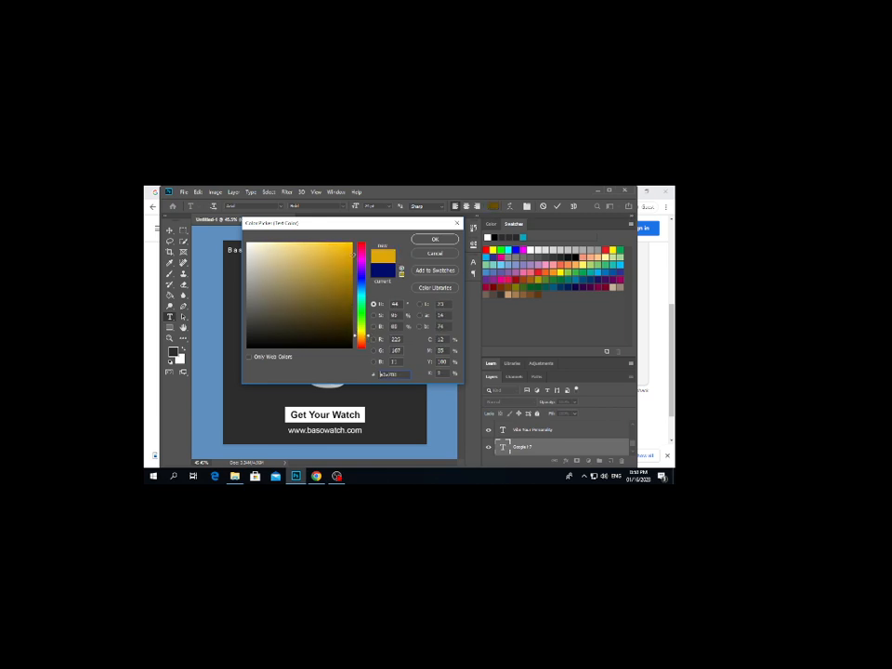
{"action": "left_click_drag", "start_coordinate": [352, 248], "coordinate": [352, 263]}
{"action": "left_click", "coordinate": [368, 340]}
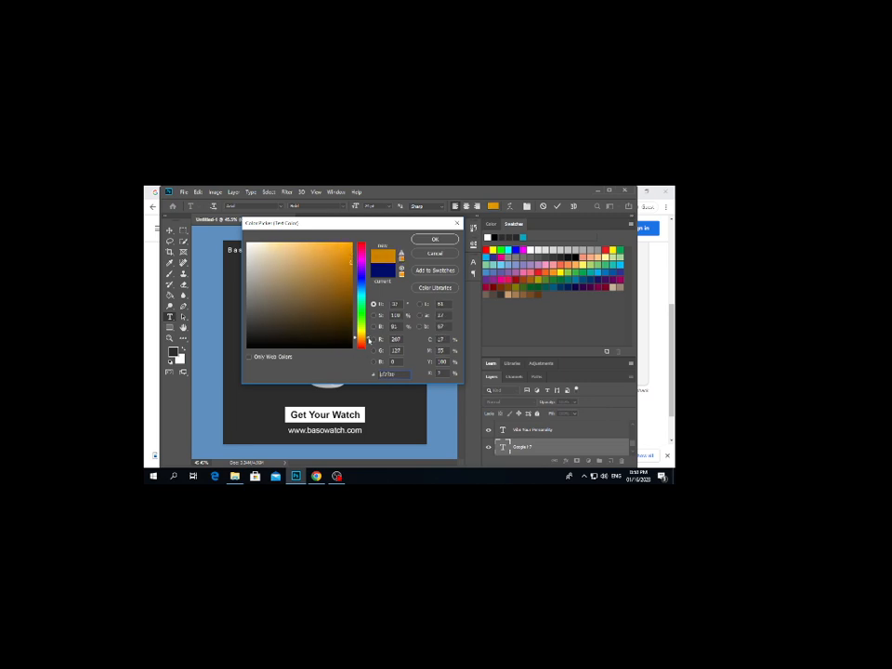
{"action": "left_click", "coordinate": [352, 259]}
{"action": "left_click", "coordinate": [433, 239]}
{"action": "key", "text": "ctrl+Return"}
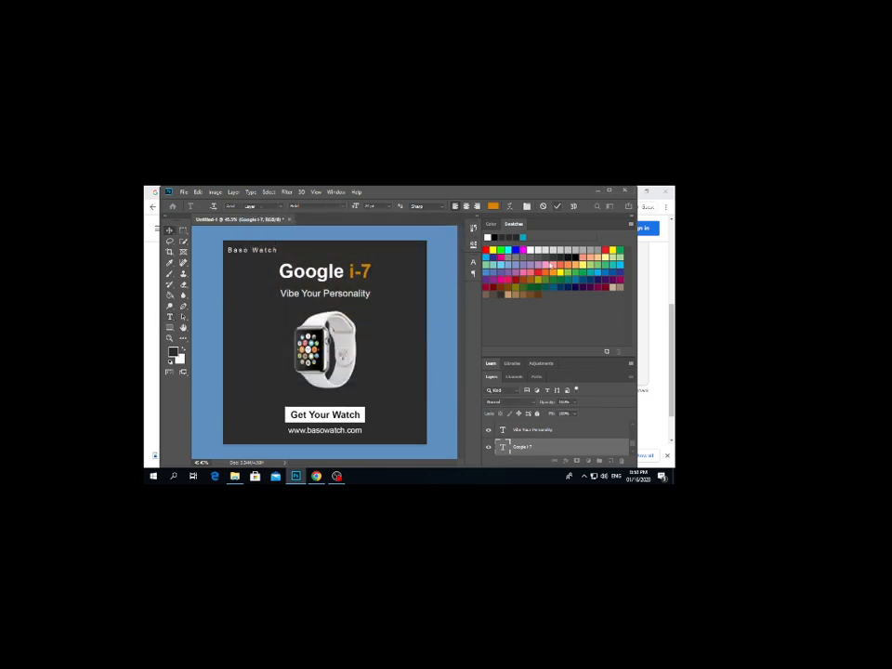
{"action": "key", "text": "v"}
{"action": "left_click", "coordinate": [395, 302]}
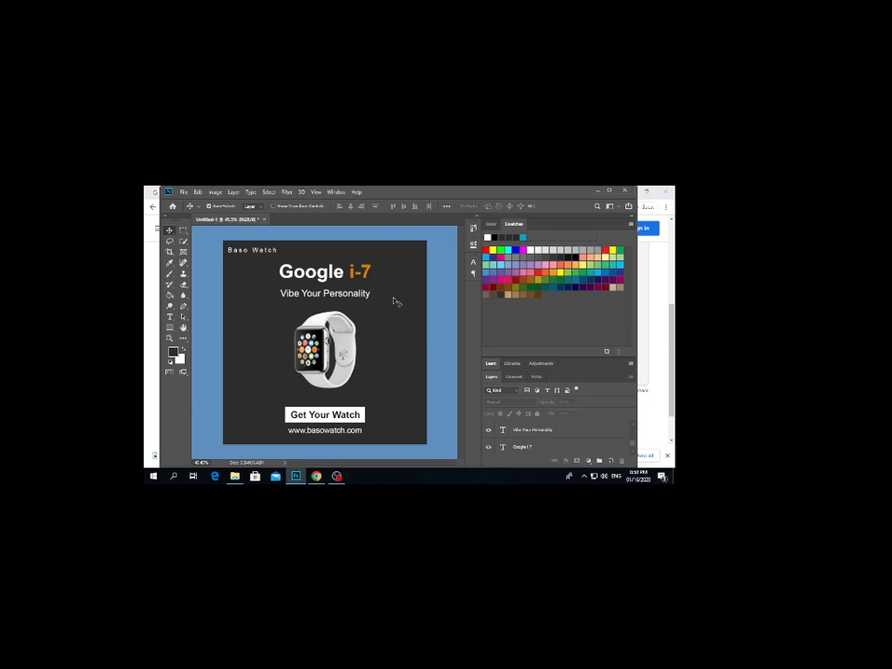
Try filling the "Get Your Watch" button rectangle with the orange sampled from the title's "i-7"
{"action": "left_click", "coordinate": [368, 420]}
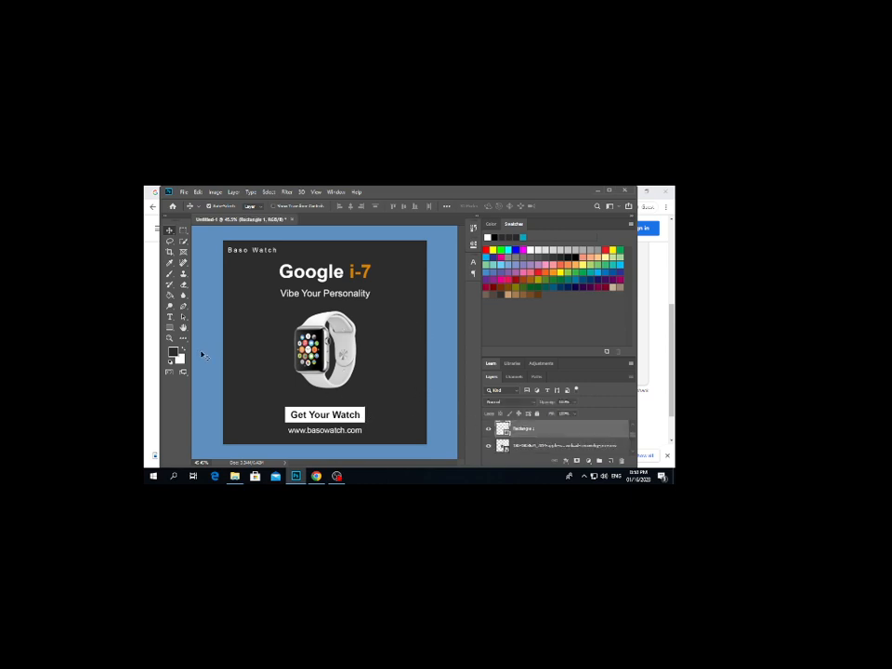
{"action": "left_click", "coordinate": [368, 398]}
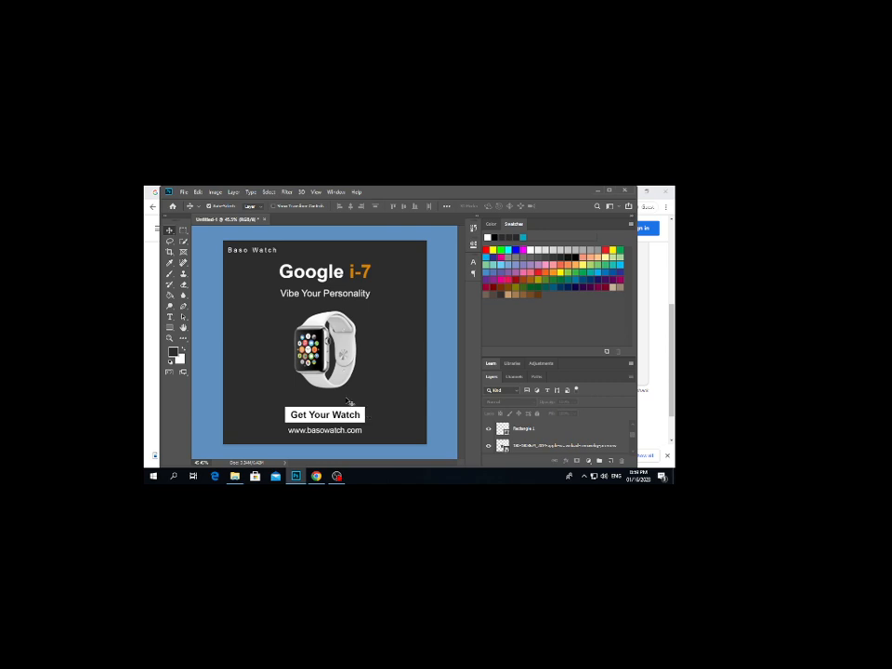
{"action": "left_click", "coordinate": [367, 414]}
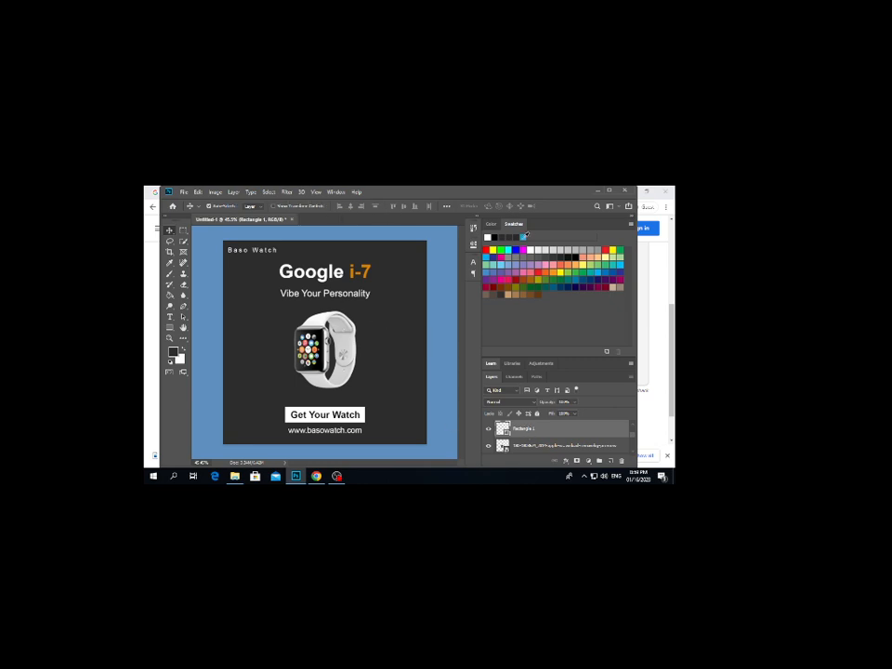
{"action": "left_click", "coordinate": [171, 328]}
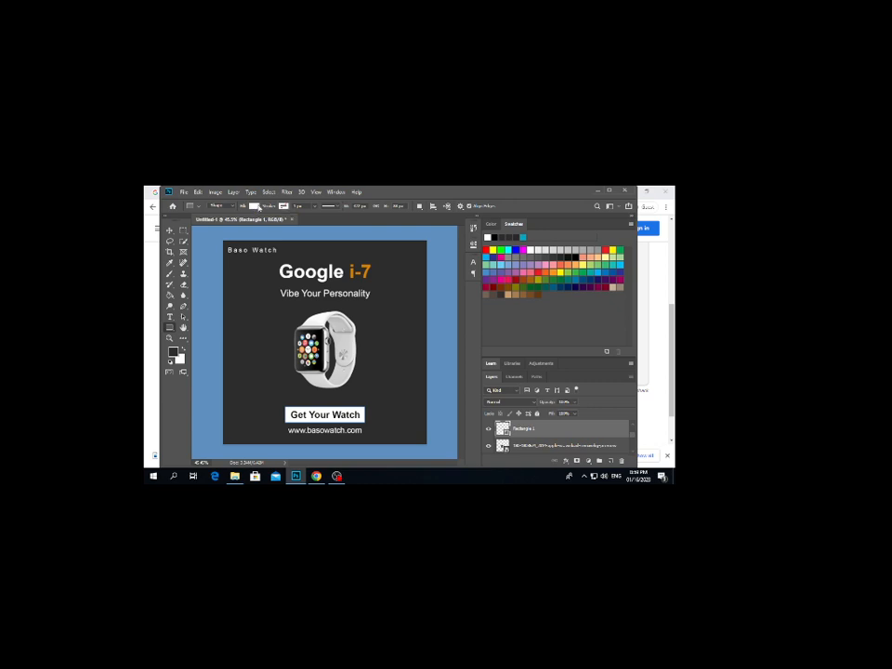
{"action": "left_click", "coordinate": [282, 206]}
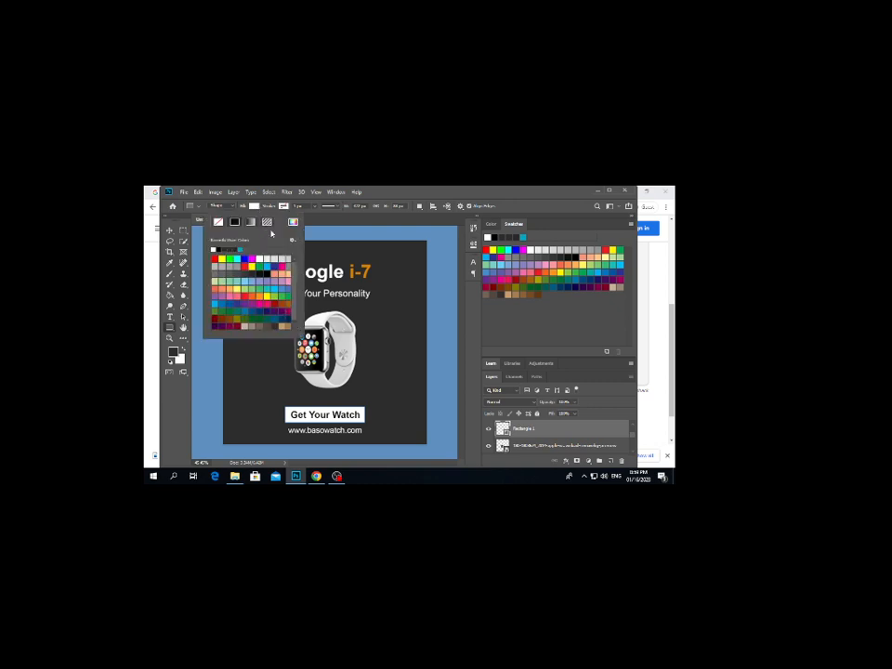
{"action": "left_click", "coordinate": [293, 222]}
{"action": "left_click_drag", "start_coordinate": [388, 231], "coordinate": [557, 297]}
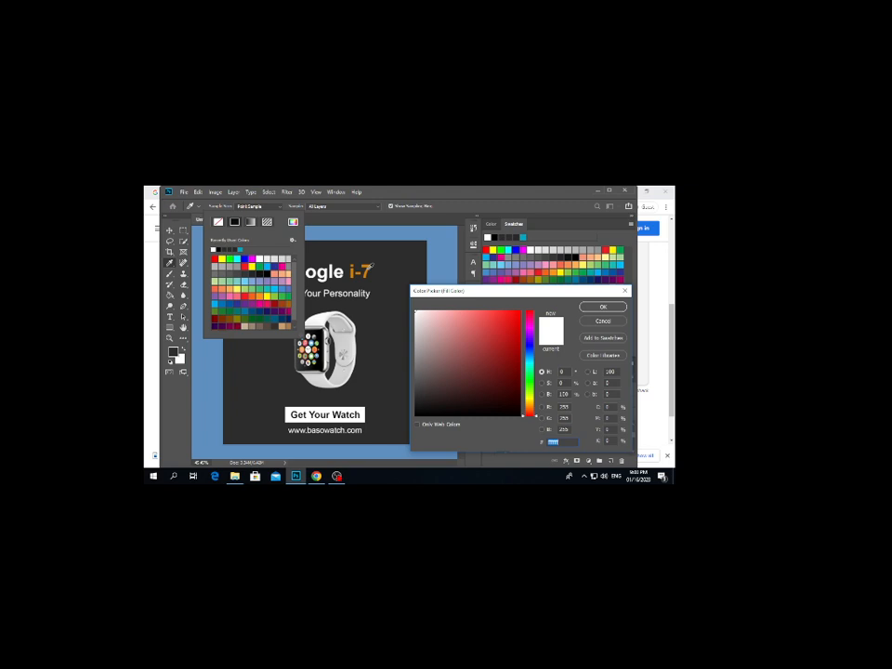
{"action": "left_click", "coordinate": [369, 268]}
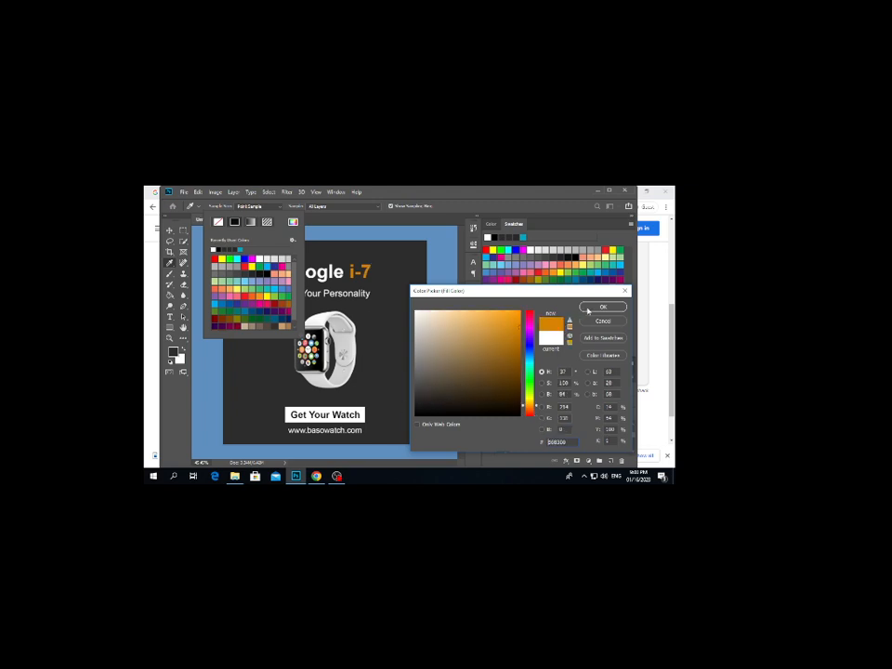
{"action": "left_click", "coordinate": [589, 309]}
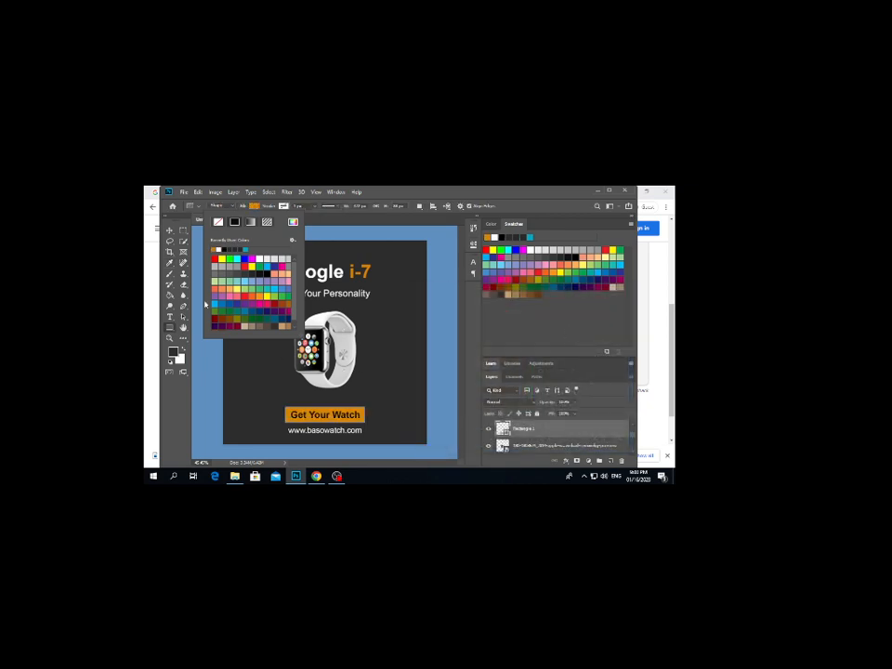
{"action": "left_click", "coordinate": [170, 230]}
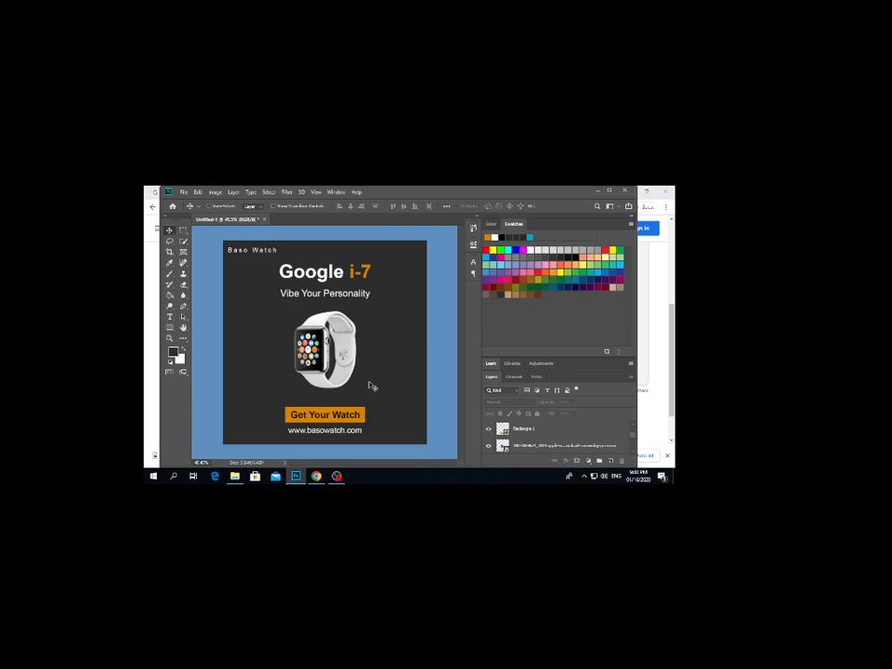
{"action": "key", "text": "ctrl+z"}
Fill the "Get Your Watch" button rectangle with the orange sampled from the "i-7" in the title
{"action": "left_click", "coordinate": [359, 410]}
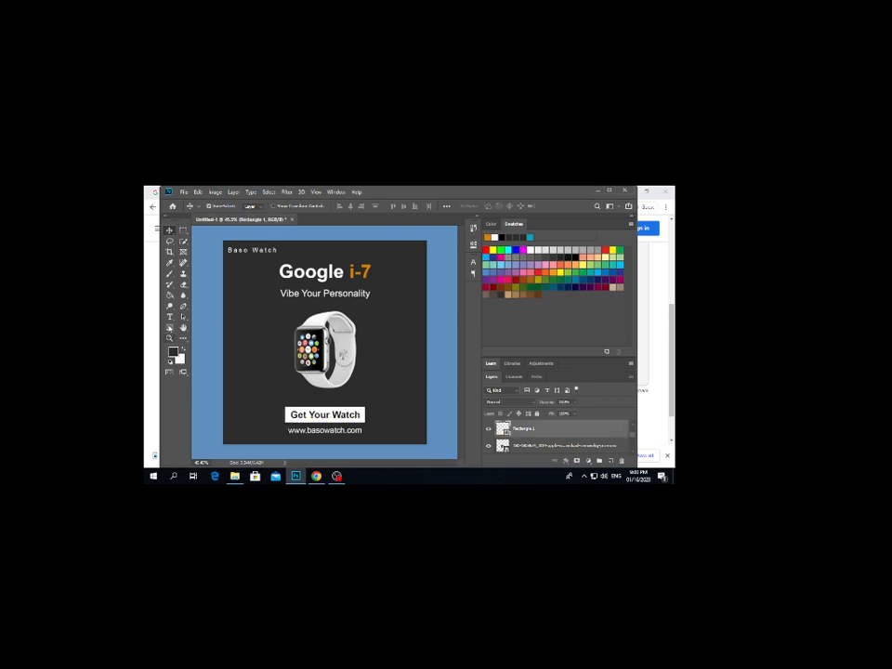
{"action": "left_click", "coordinate": [170, 328]}
{"action": "left_click", "coordinate": [254, 205]}
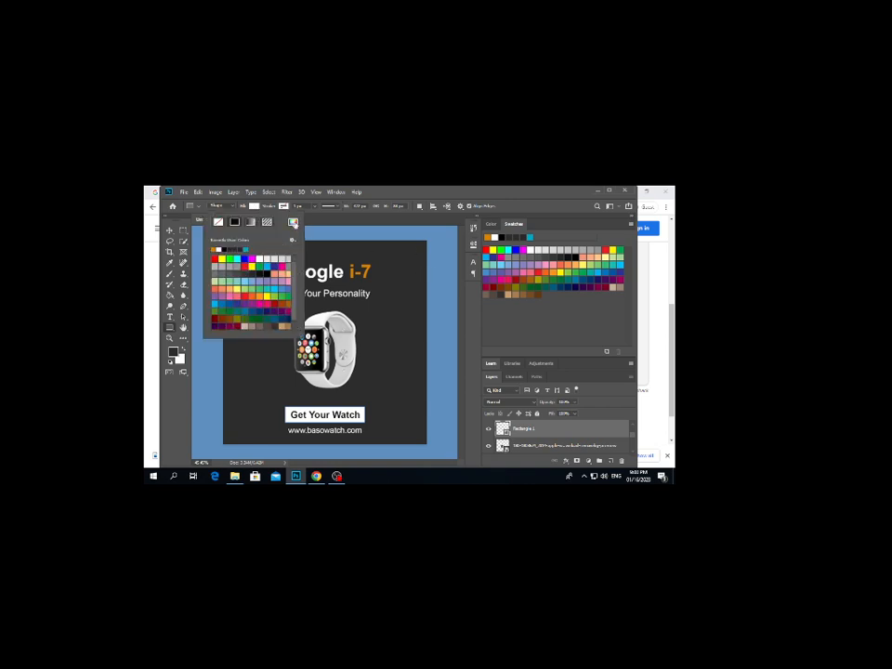
{"action": "left_click", "coordinate": [294, 223]}
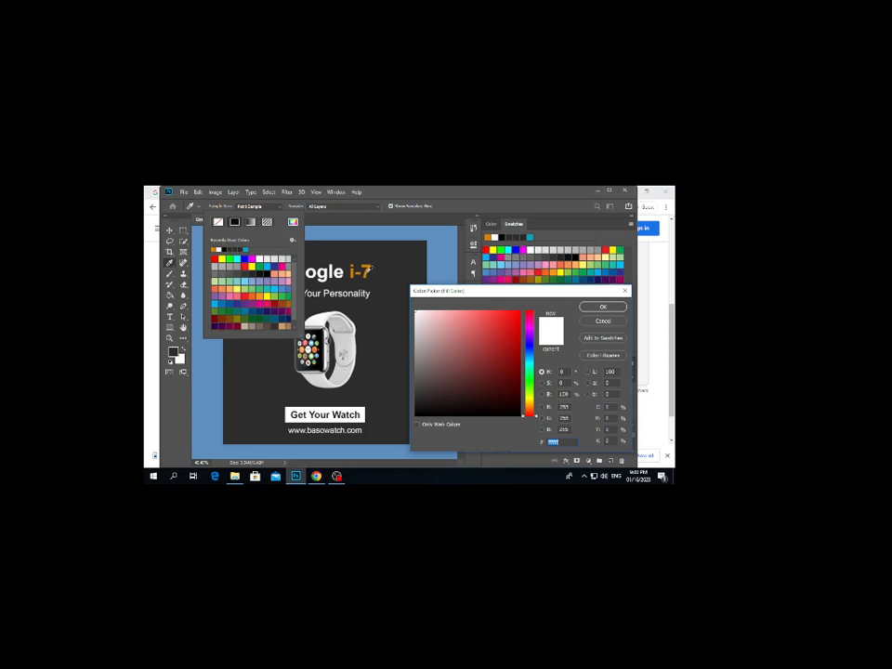
{"action": "left_click", "coordinate": [367, 271]}
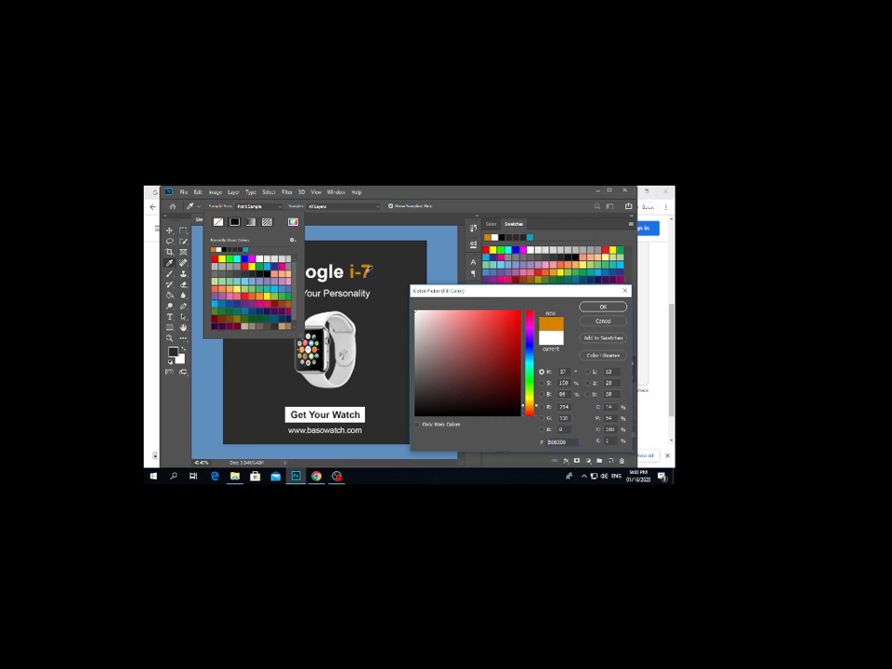
{"action": "left_click", "coordinate": [601, 307]}
{"action": "left_click", "coordinate": [362, 321]}
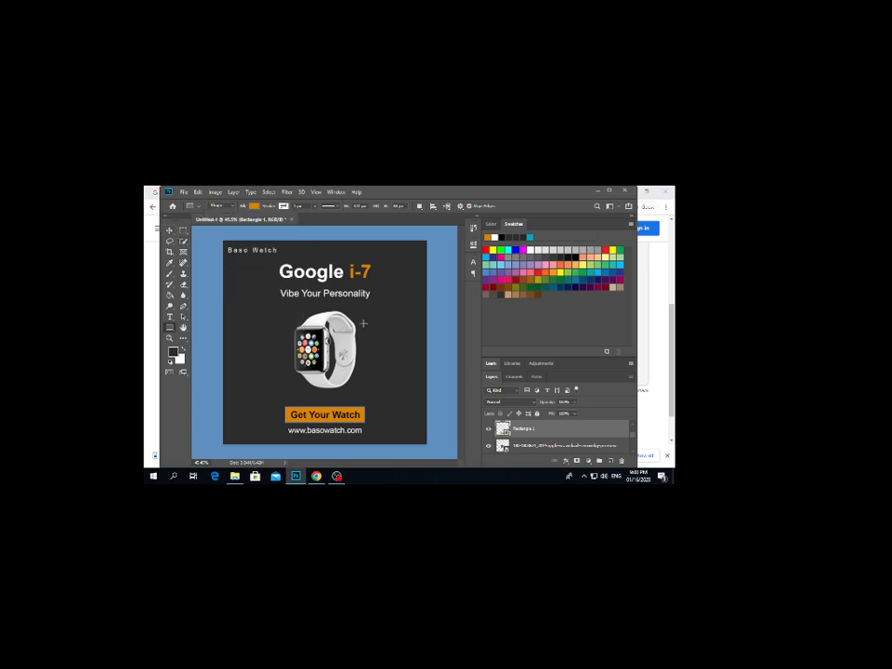
{"action": "left_click", "coordinate": [418, 329]}
{"action": "key", "text": "Escape"}
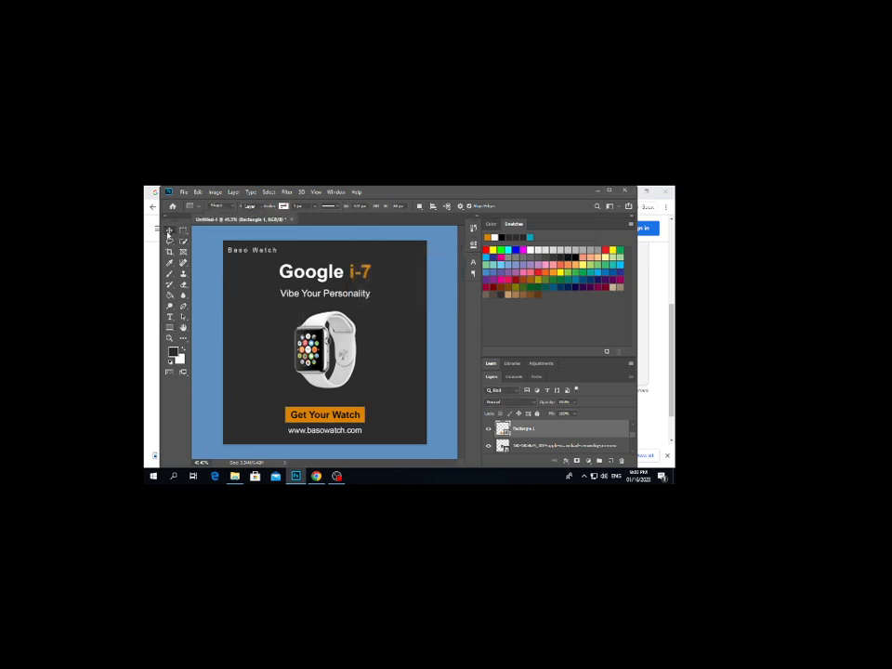
{"action": "key", "text": "v"}
{"action": "left_click", "coordinate": [406, 325]}
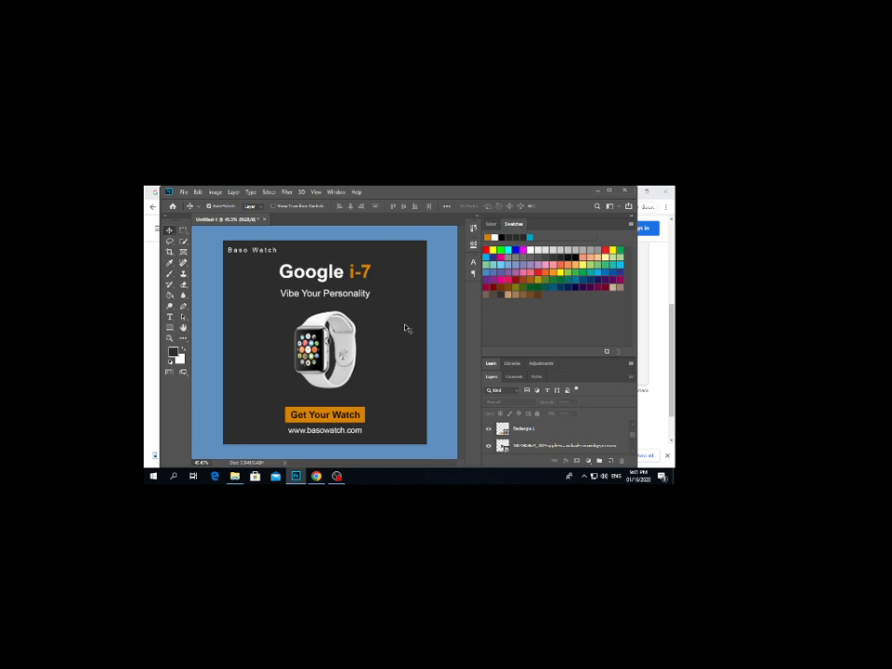
Recolour the "Get Your Watch" button text white
{"action": "left_click", "coordinate": [336, 419]}
{"action": "double_click", "coordinate": [338, 420]}
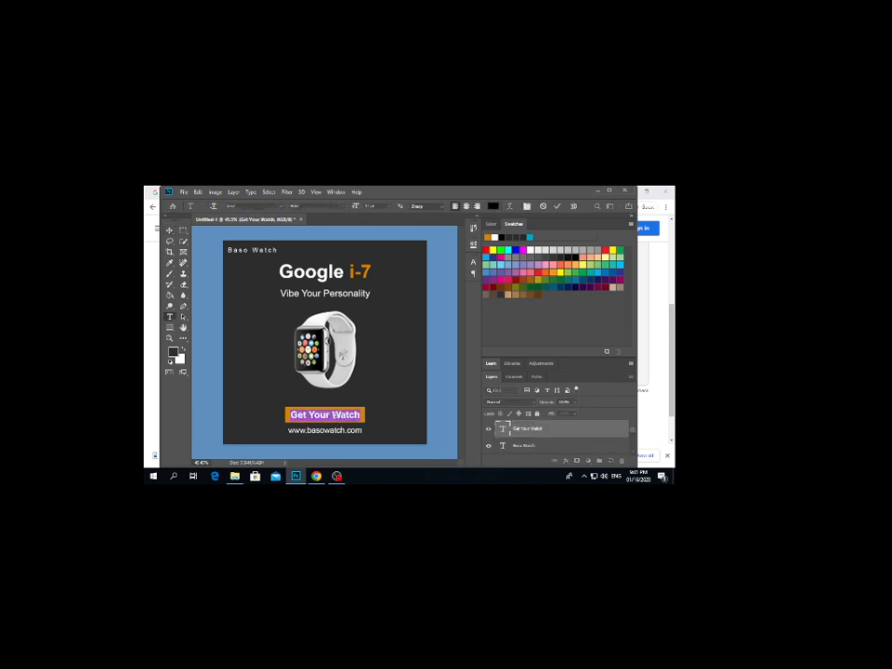
{"action": "left_click", "coordinate": [494, 206]}
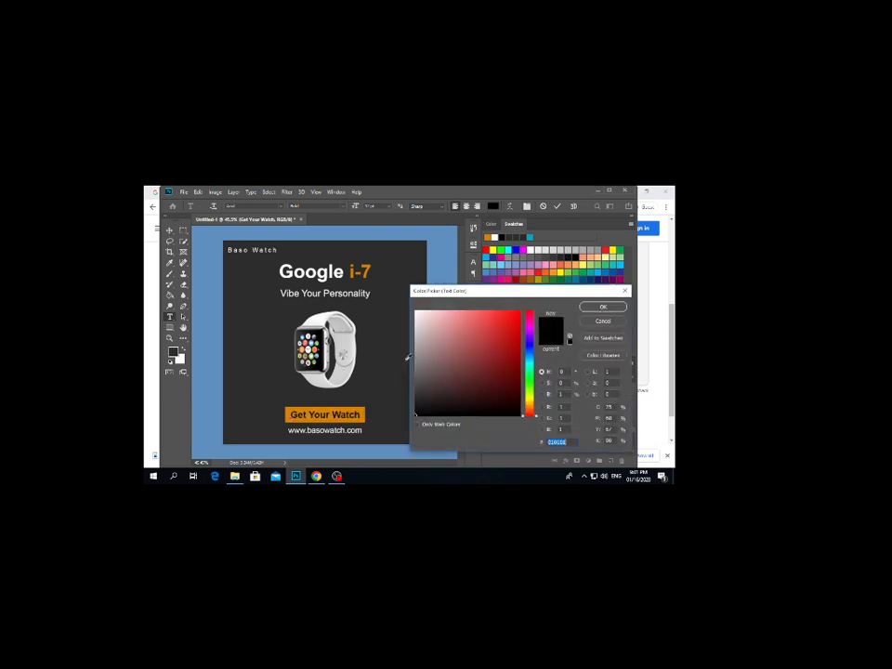
{"action": "left_click_drag", "start_coordinate": [417, 354], "coordinate": [405, 301]}
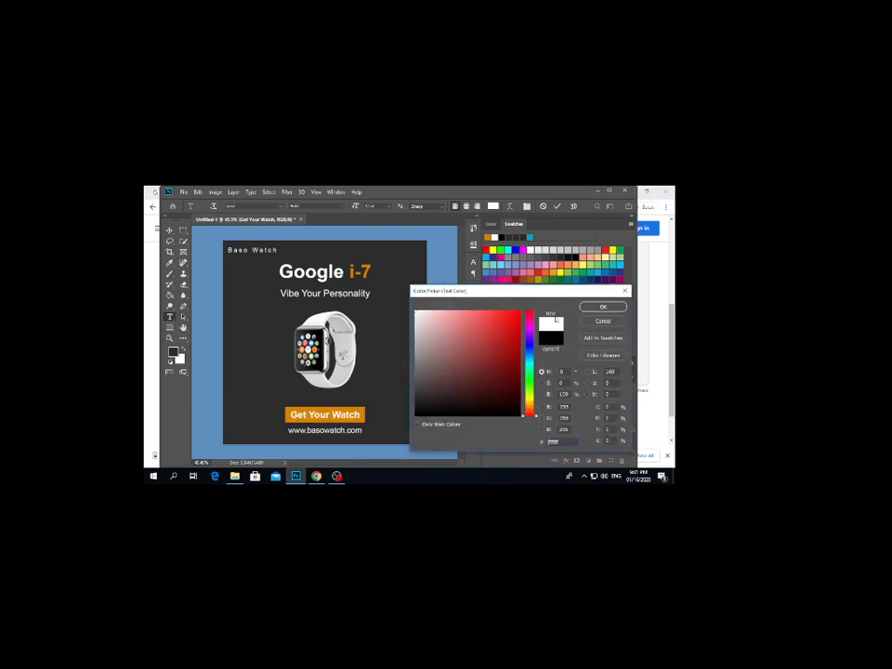
{"action": "left_click", "coordinate": [602, 306]}
{"action": "left_click", "coordinate": [557, 207]}
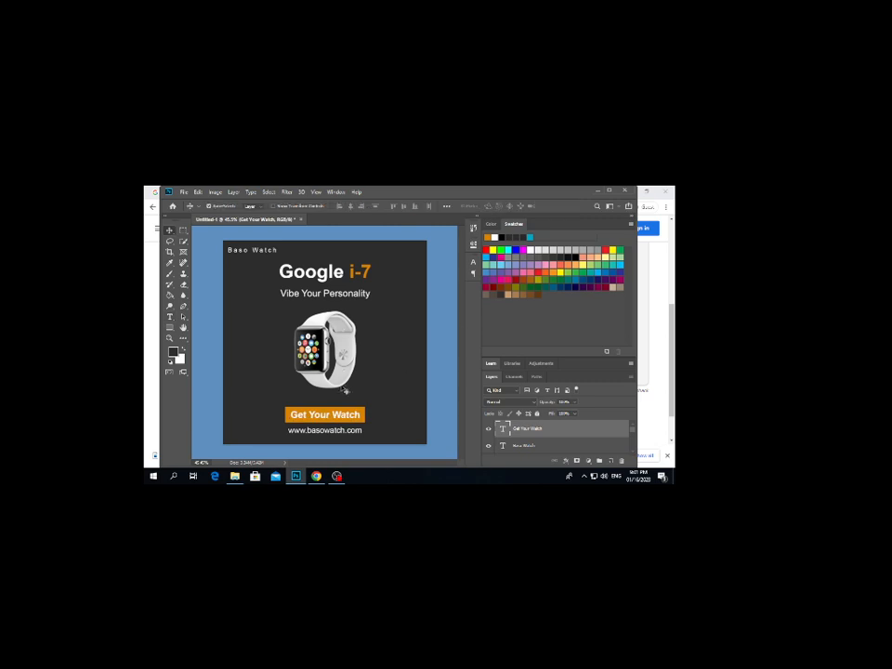
{"action": "left_click", "coordinate": [261, 349]}
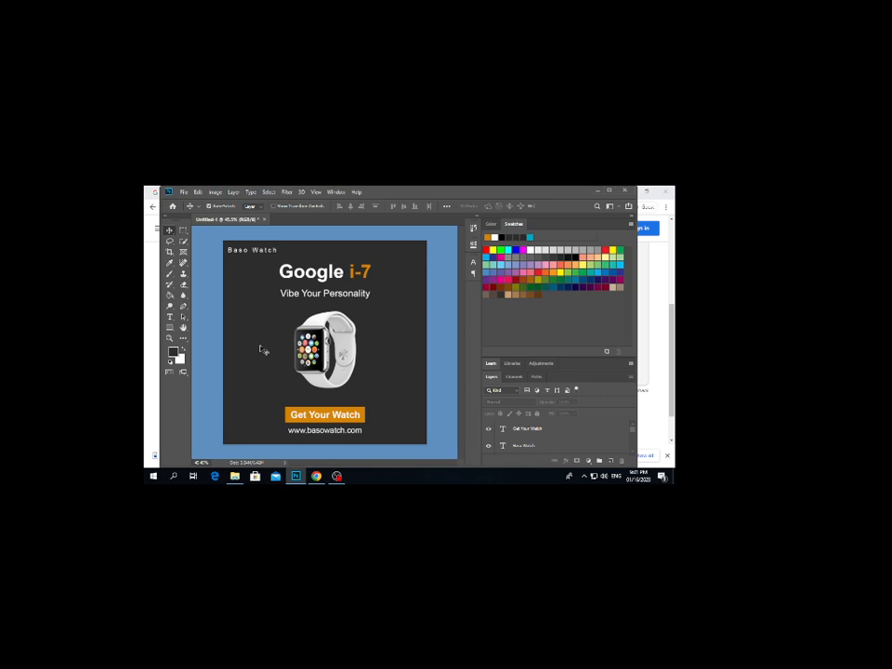
{"action": "left_click", "coordinate": [316, 476]}
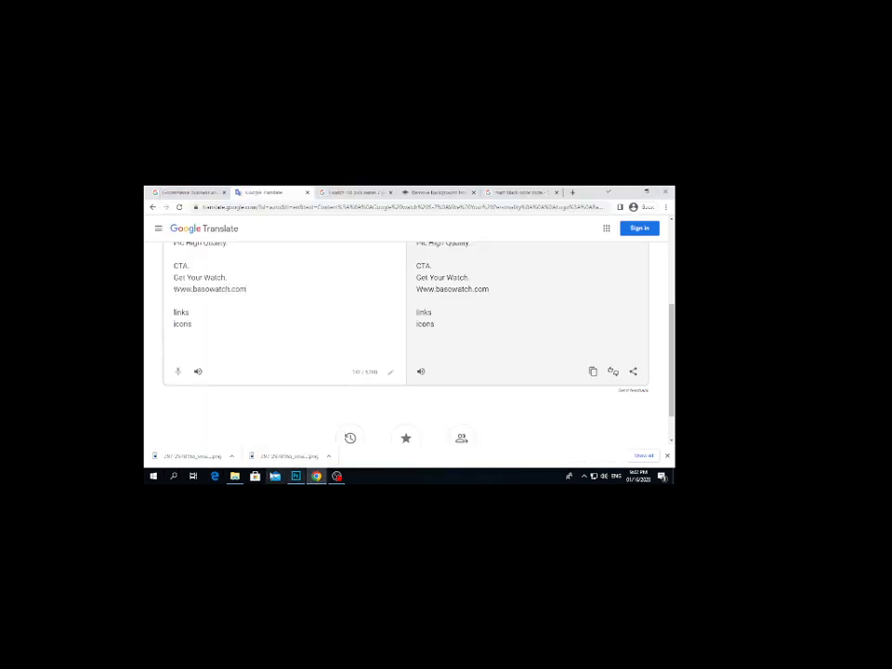
{"action": "left_click", "coordinate": [235, 476]}
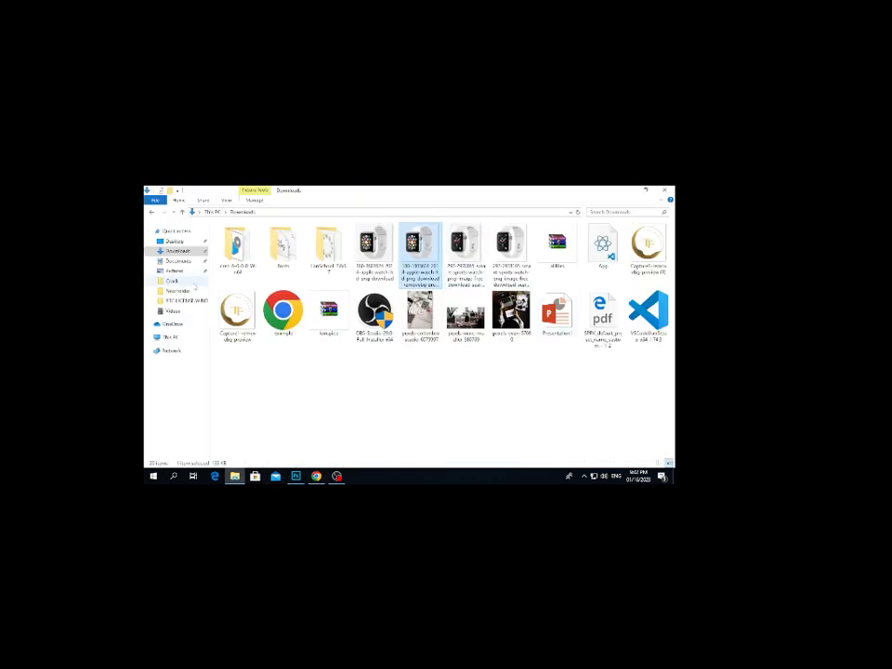
{"action": "left_click", "coordinate": [185, 252]}
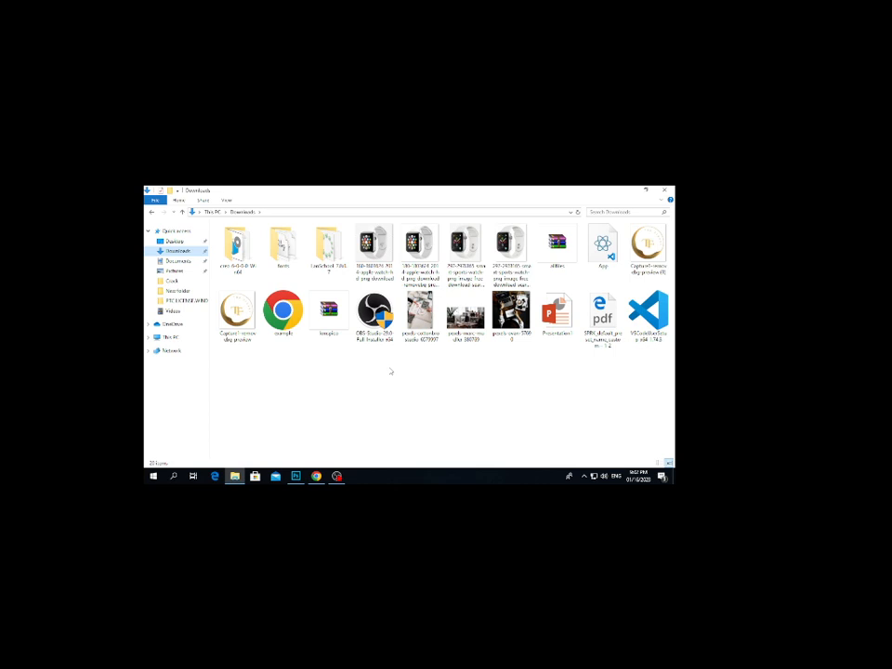
Switch to Chrome, search Google for "iconfinder" in place of the matt black colour query, and open the Iconfinder website
{"action": "left_click", "coordinate": [317, 477]}
{"action": "left_click", "coordinate": [521, 192]}
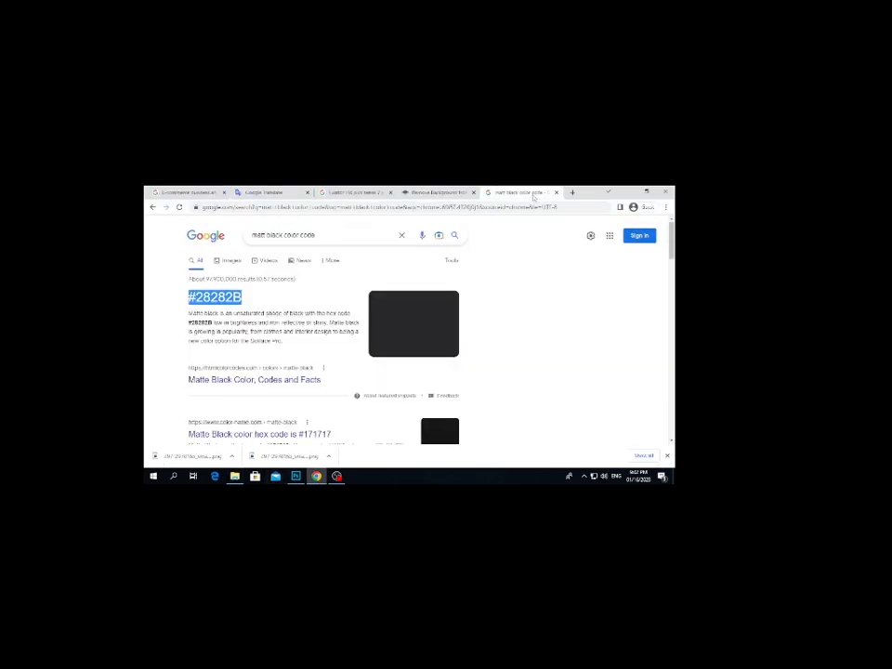
{"action": "left_click_drag", "start_coordinate": [316, 236], "coordinate": [251, 235]}
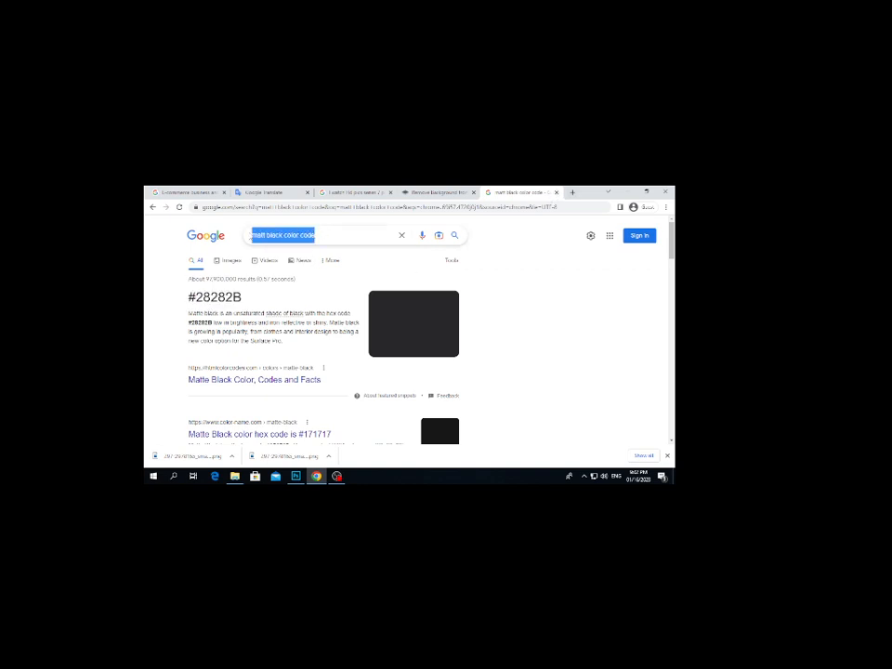
{"action": "type", "text": "iconf"}
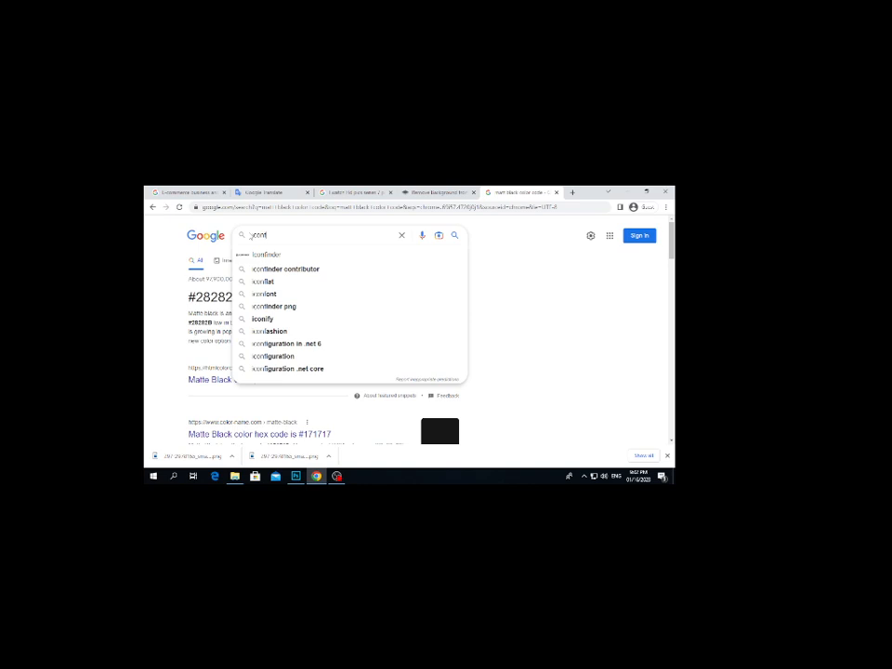
{"action": "type", "text": "inder"}
{"action": "key", "text": "Return"}
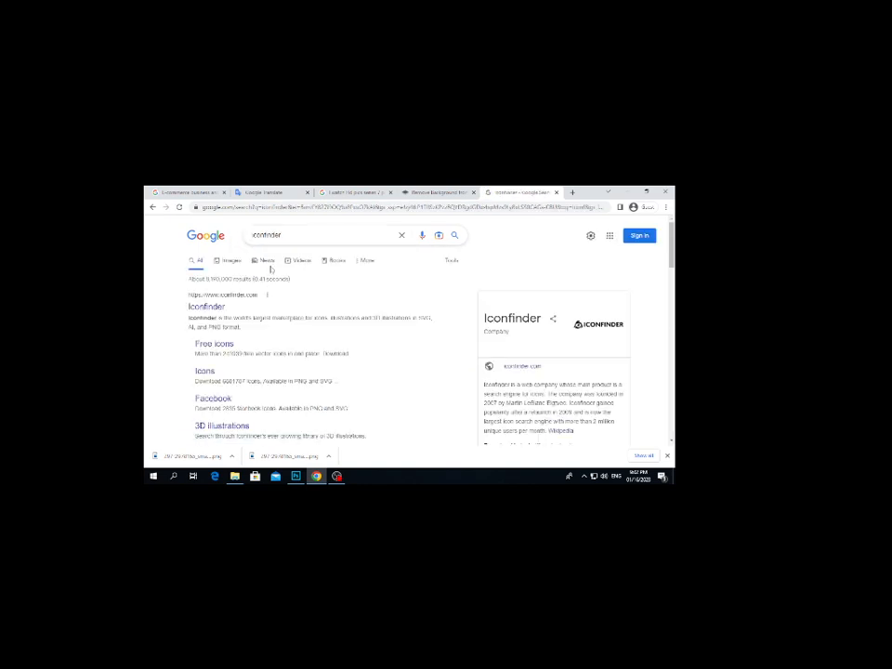
{"action": "left_click", "coordinate": [214, 307]}
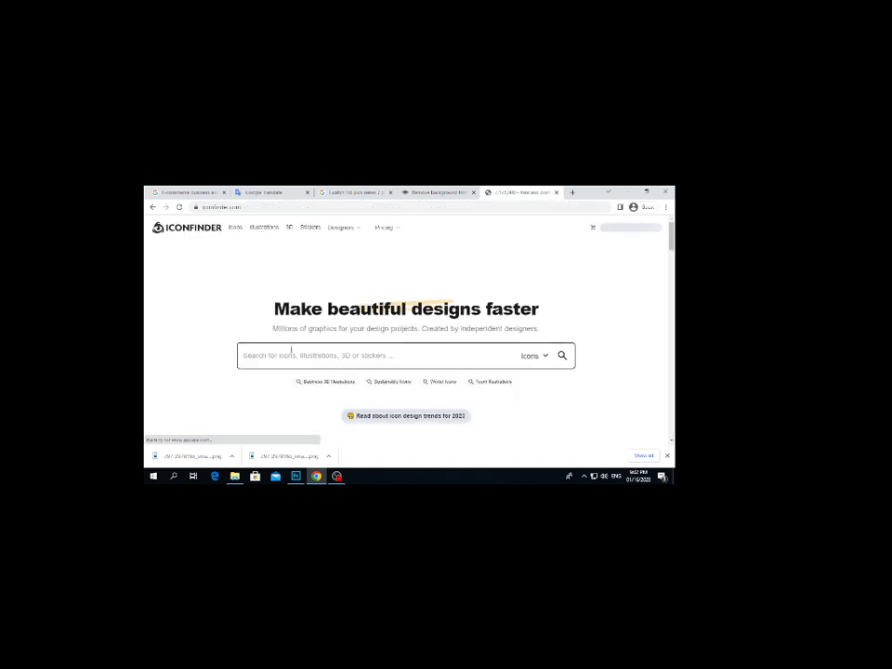
Search Iconfinder for "whatsapp" and download the free black circular WhatsApp icon as a 512 px PNG
{"action": "type", "text": "whatsapp"}
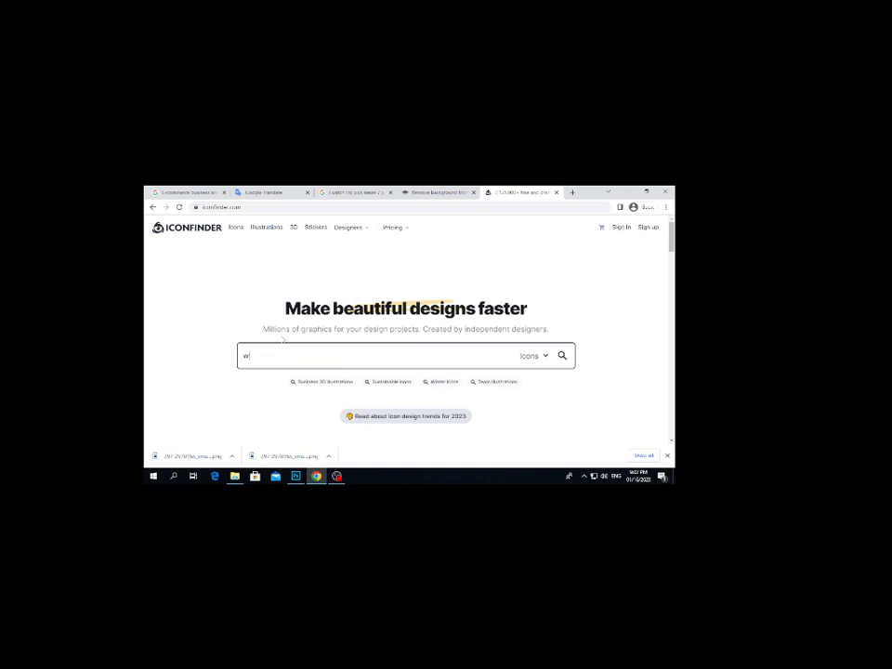
{"action": "key", "text": "Return"}
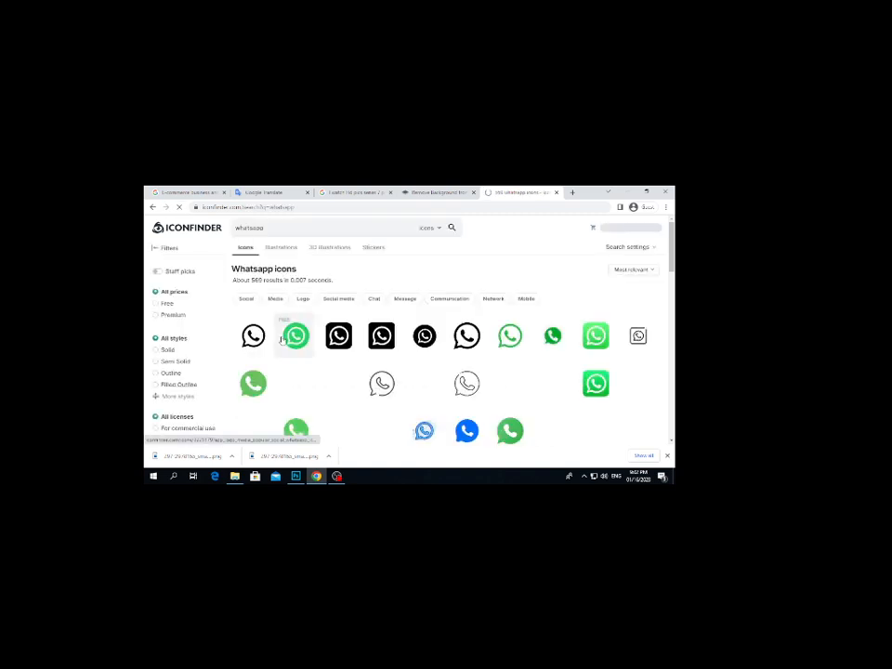
{"action": "left_click", "coordinate": [339, 388]}
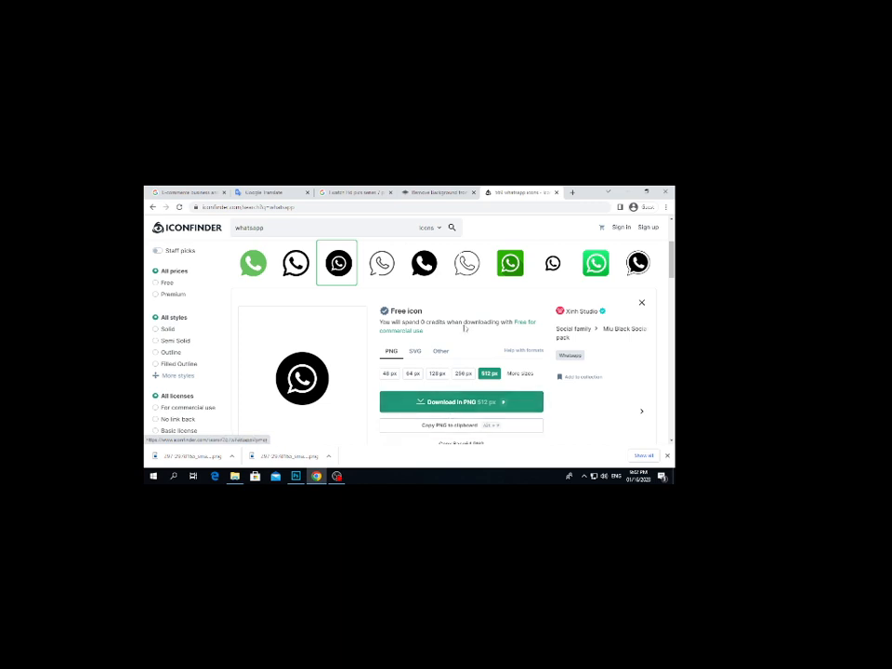
{"action": "left_click", "coordinate": [470, 401]}
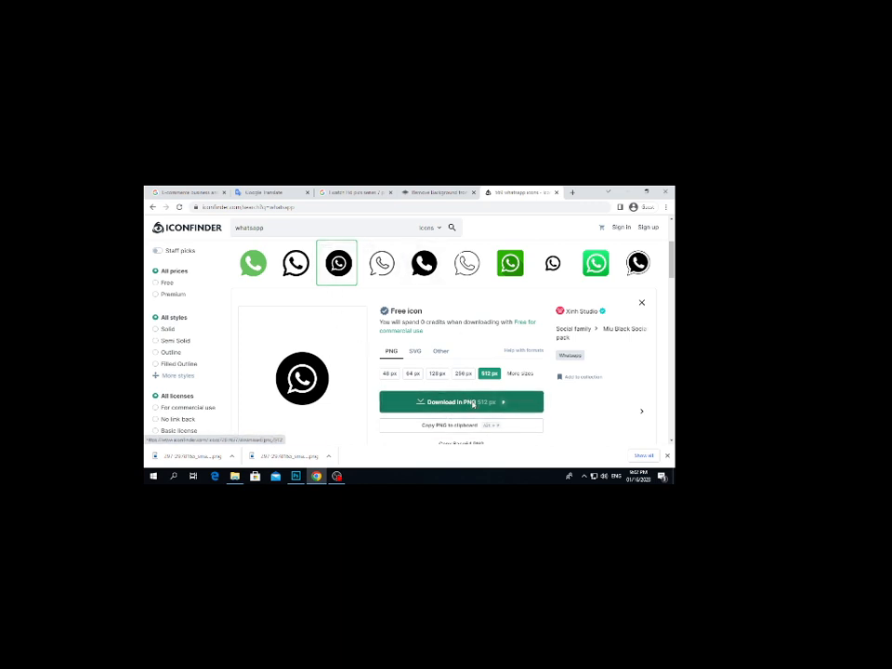
Search Iconfinder for "instagram" and download the free black circular Instagram icon as a 512 px PNG
{"action": "double_click", "coordinate": [269, 231]}
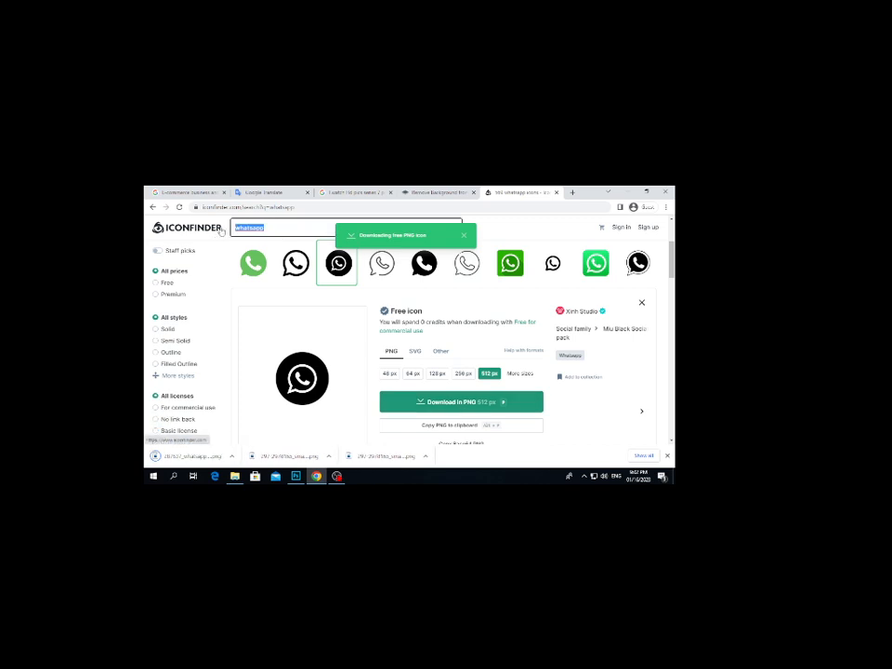
{"action": "key", "text": "BackSpace"}
{"action": "type", "text": "instag"}
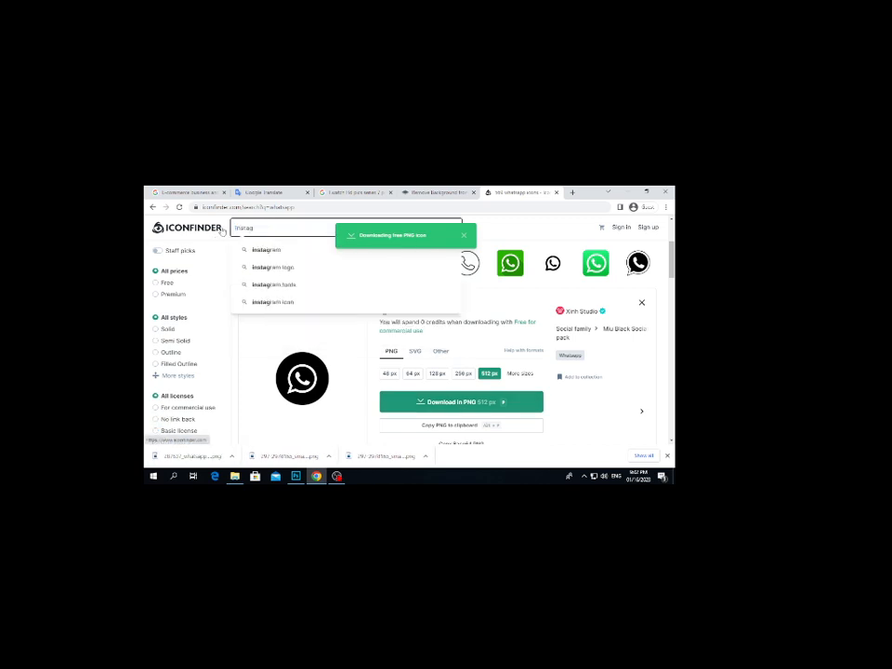
{"action": "type", "text": "ram"}
{"action": "key", "text": "Return"}
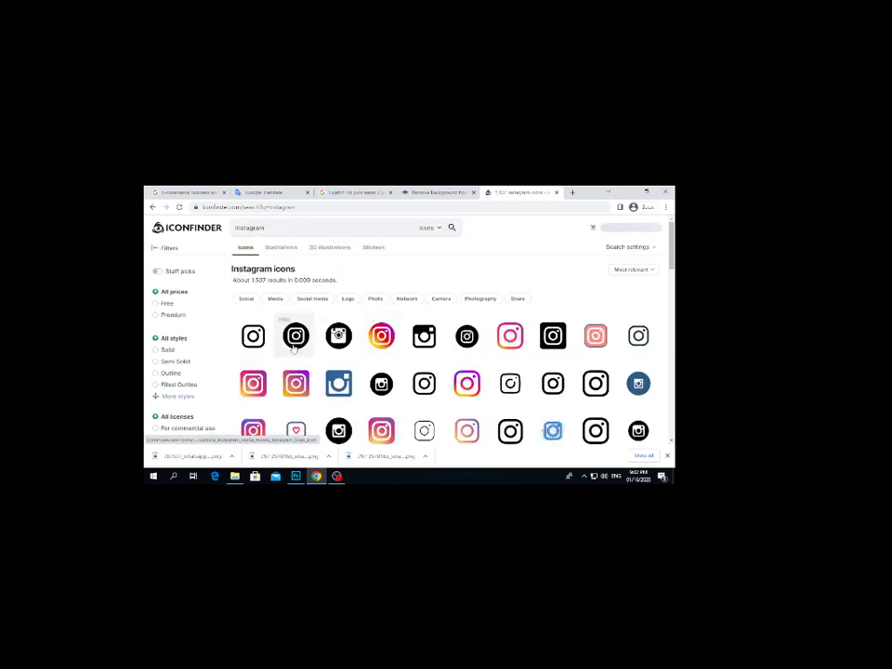
{"action": "left_click", "coordinate": [295, 336]}
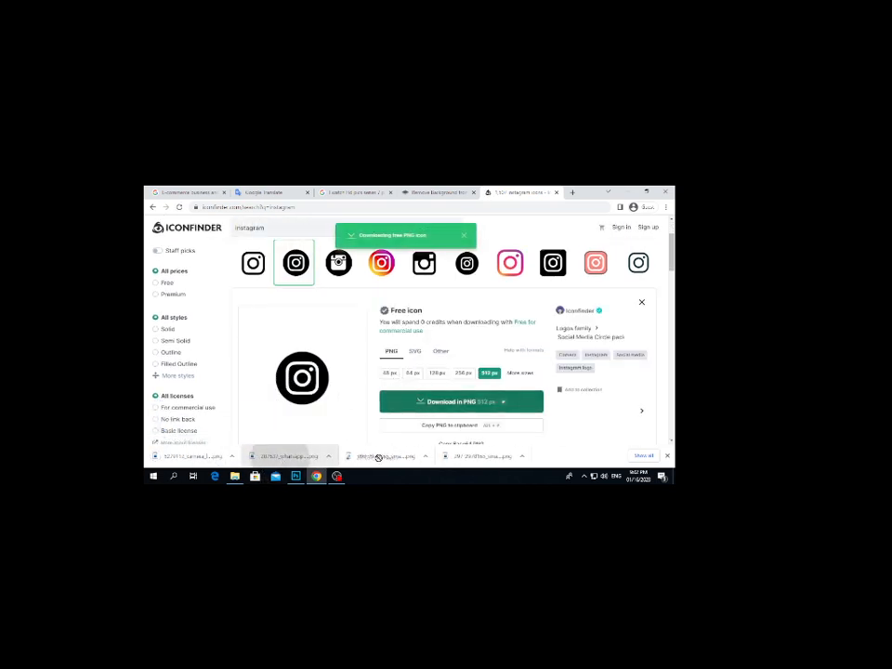
Place the downloaded WhatsApp icon into the Photoshop poster, scale it to 3%, and move it to the poster's bottom-right corner
{"action": "left_click", "coordinate": [295, 476]}
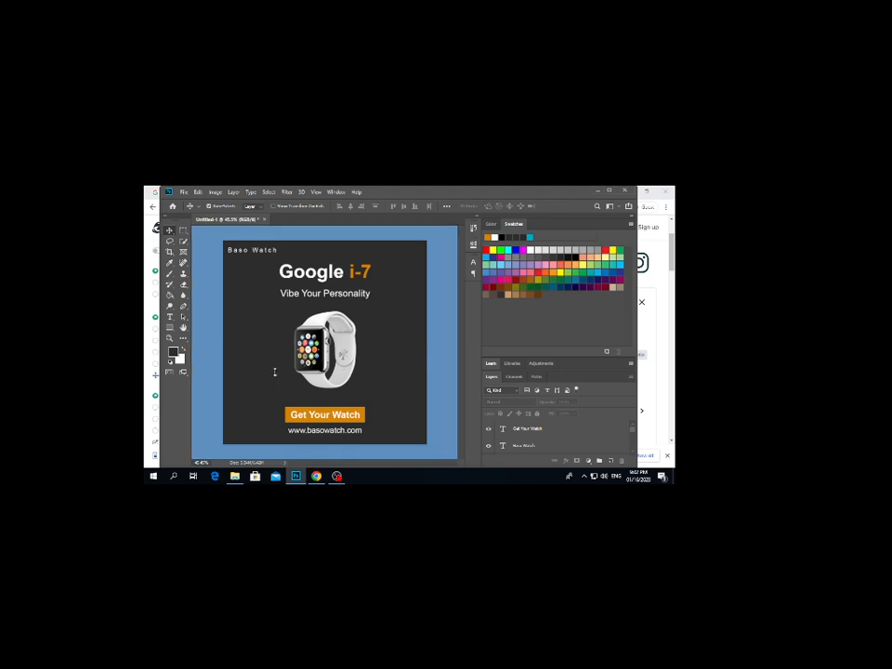
{"action": "left_click_drag", "start_coordinate": [429, 445], "coordinate": [236, 254]}
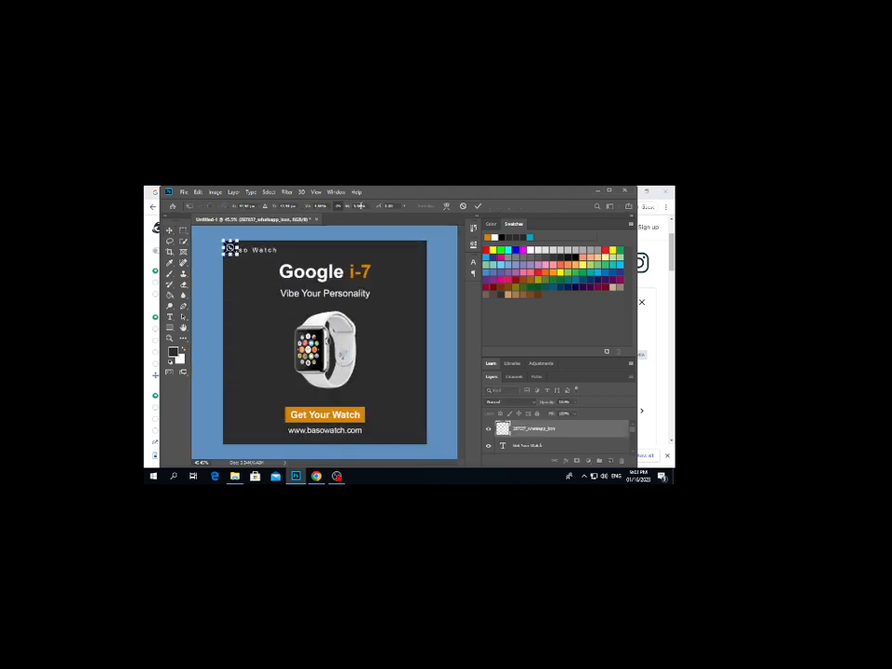
{"action": "left_click_drag", "start_coordinate": [360, 206], "coordinate": [348, 208]}
{"action": "type", "text": "3"}
{"action": "left_click", "coordinate": [477, 207]}
{"action": "left_click_drag", "start_coordinate": [232, 251], "coordinate": [415, 439]}
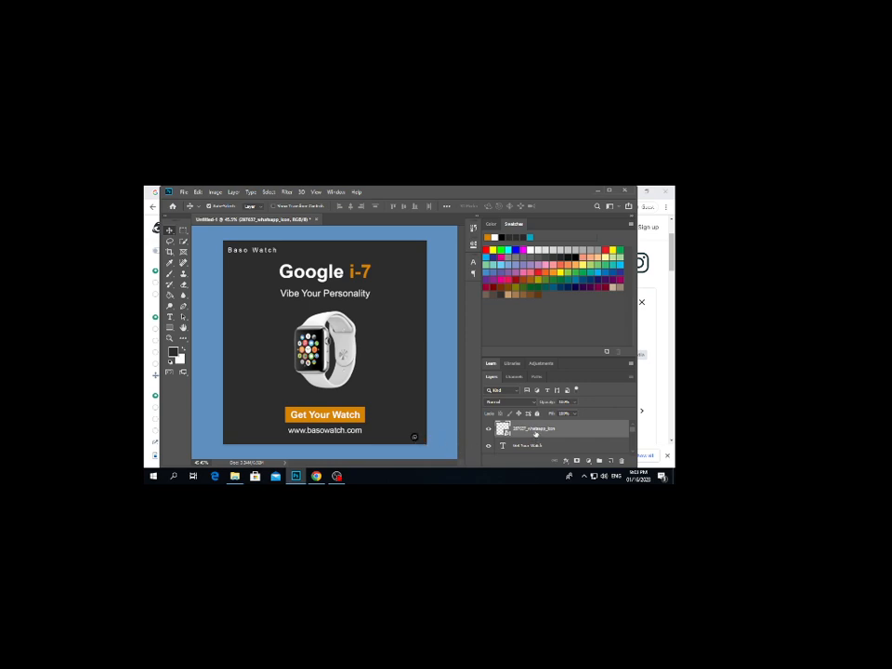
Apply a Color Overlay layer style to the WhatsApp icon layer
{"action": "right_click", "coordinate": [536, 434]}
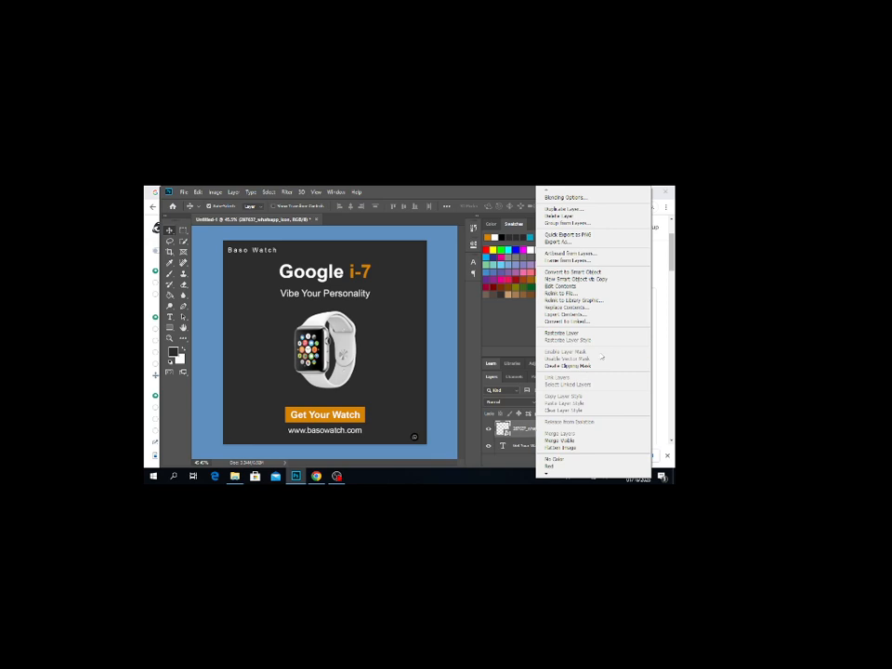
{"action": "left_click", "coordinate": [564, 197]}
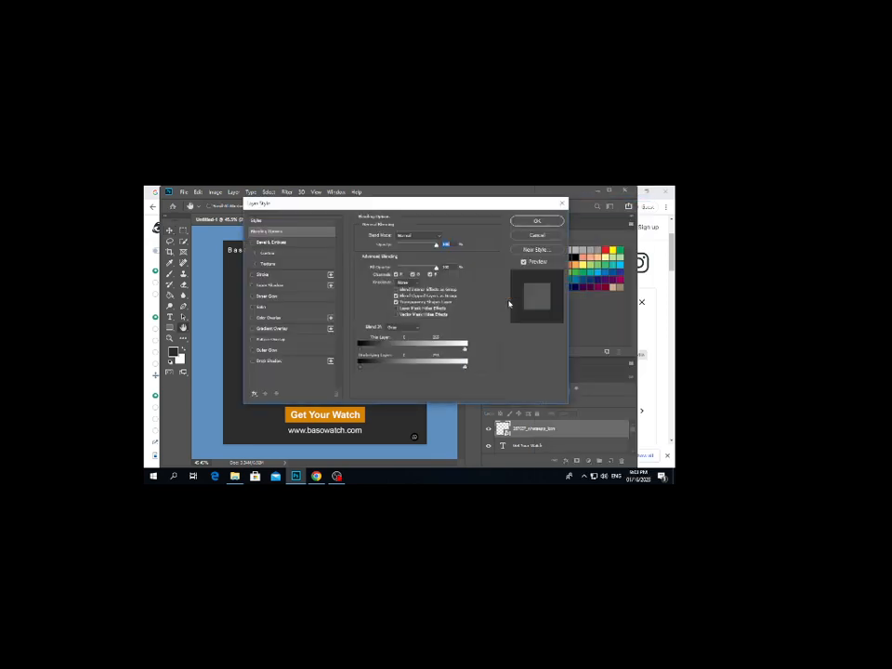
{"action": "left_click", "coordinate": [298, 318]}
{"action": "left_click", "coordinate": [444, 240]}
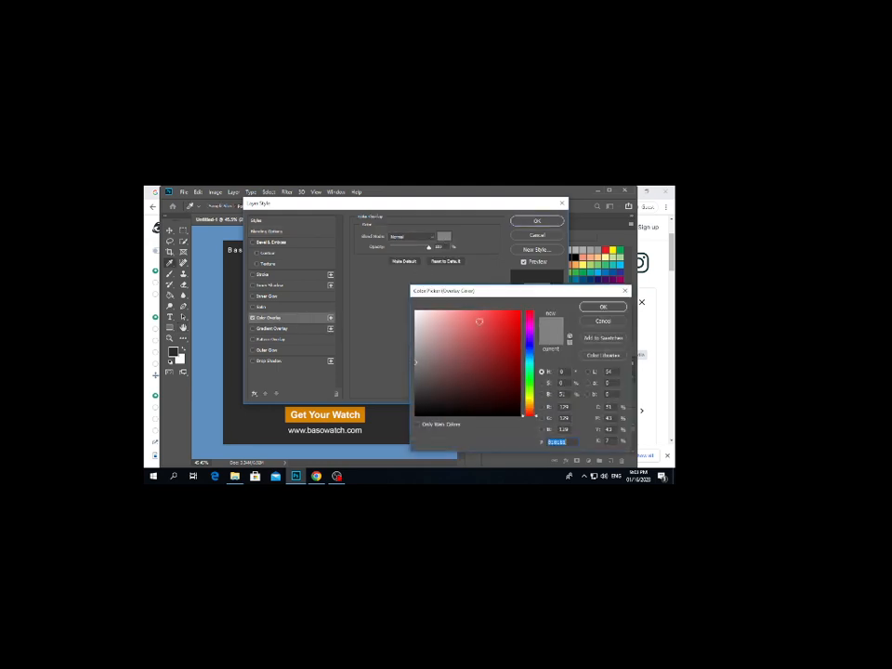
{"action": "key", "text": "Return"}
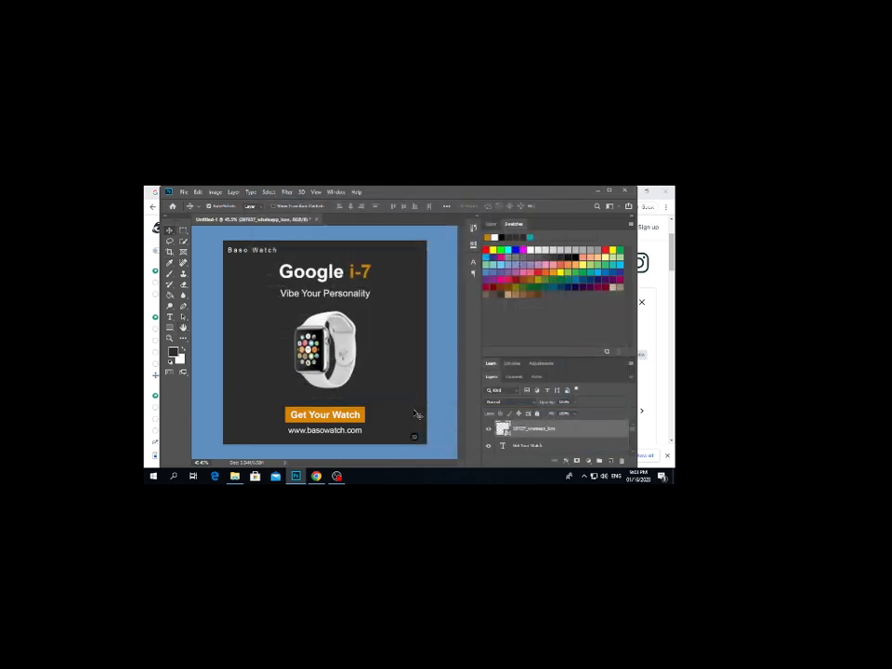
Apply a white Color Overlay to the WhatsApp icon layer
{"action": "right_click", "coordinate": [558, 433]}
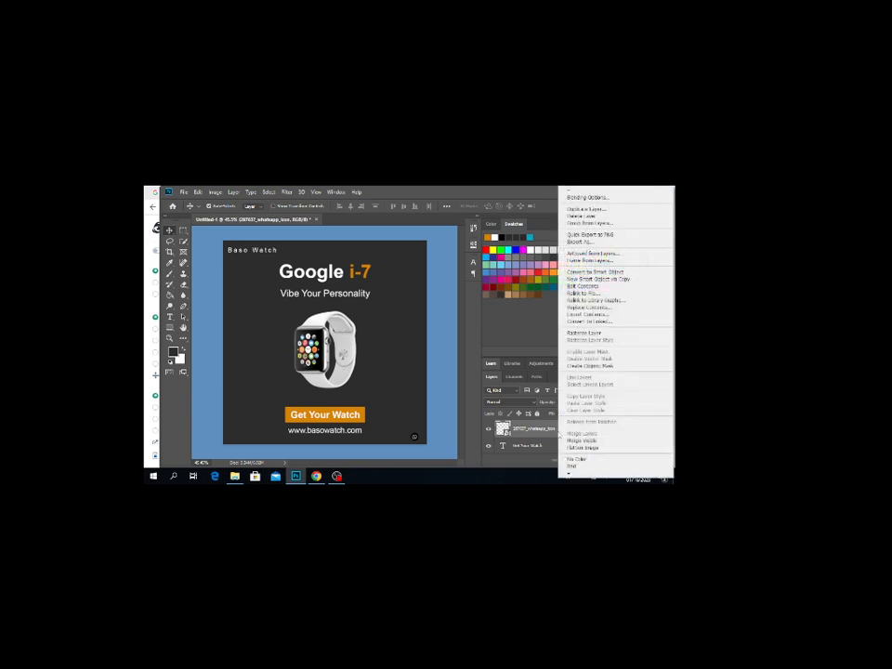
{"action": "left_click", "coordinate": [591, 199]}
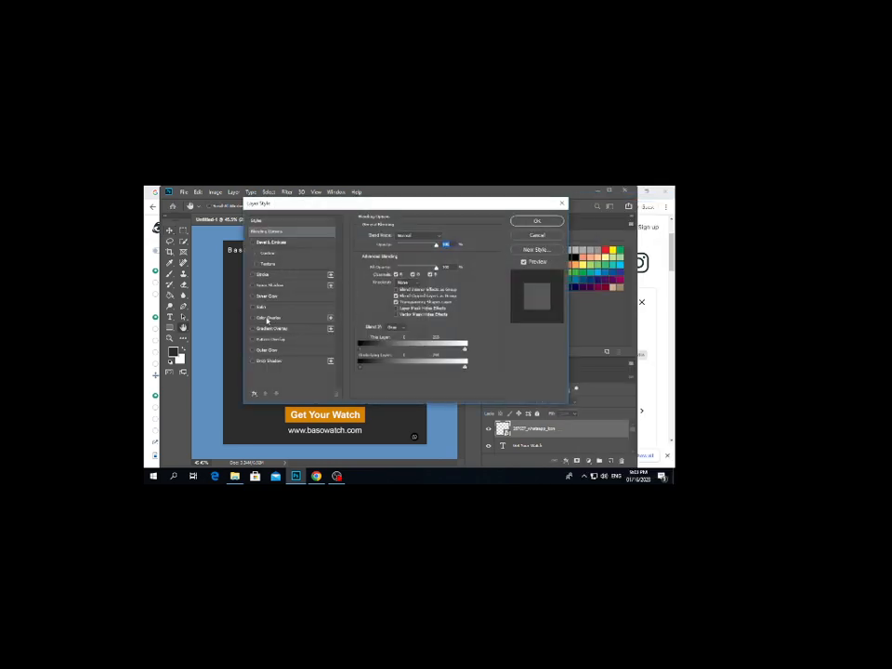
{"action": "left_click", "coordinate": [268, 318]}
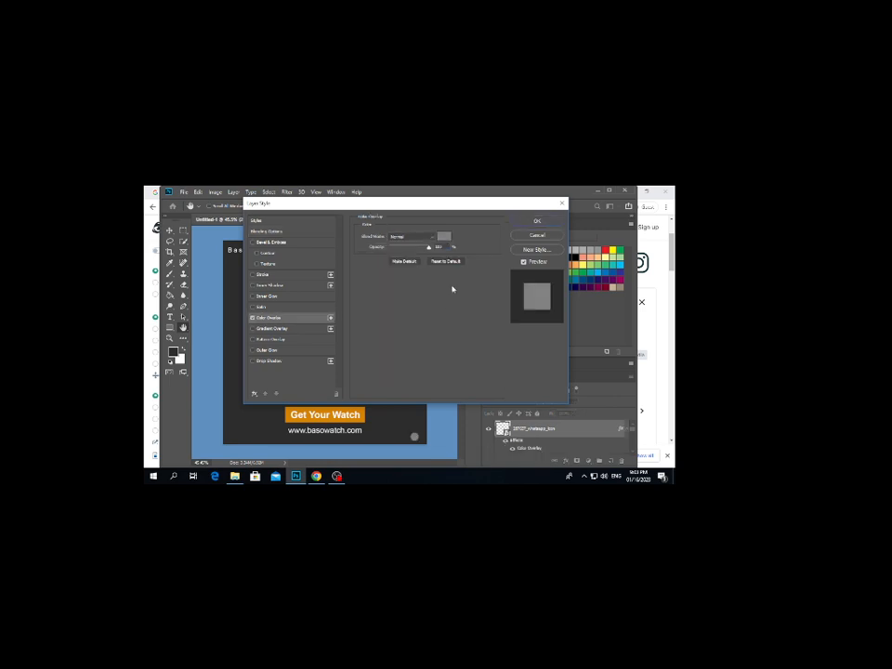
{"action": "left_click", "coordinate": [444, 236]}
{"action": "left_click", "coordinate": [416, 313]}
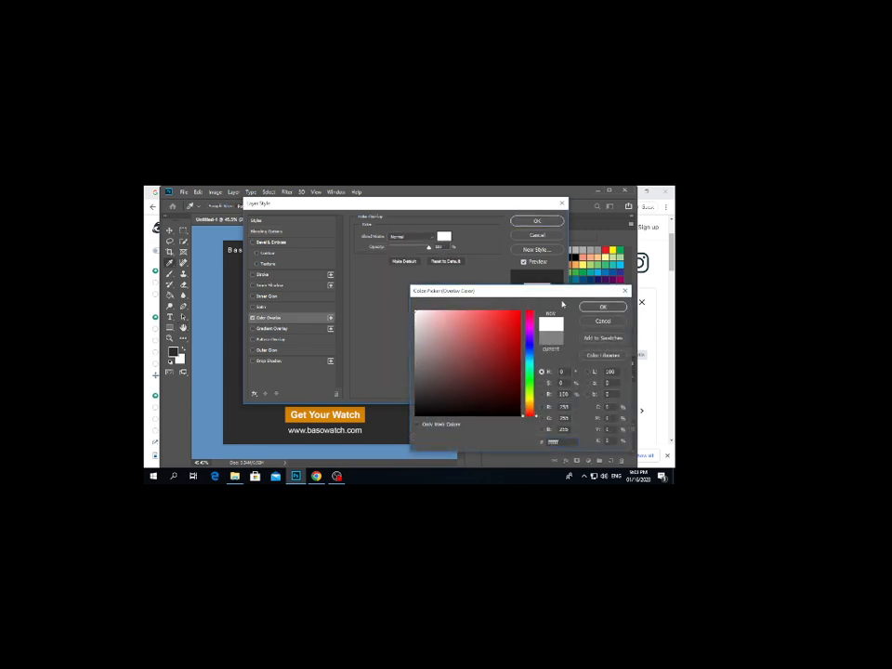
{"action": "left_click", "coordinate": [603, 307]}
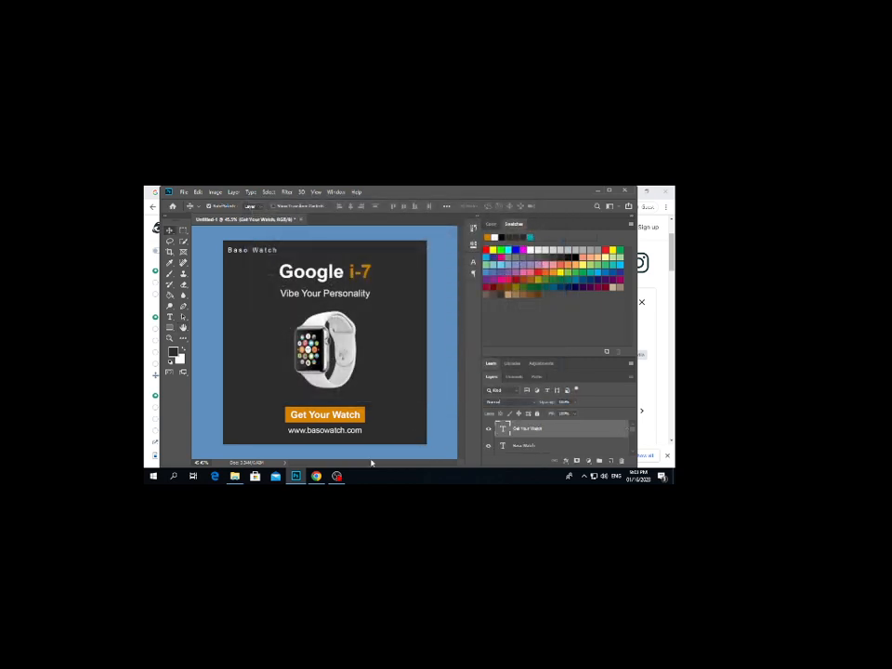
Place the downloaded Instagram icon into the Photoshop poster, scale it down to a small badge, and move it to the poster's bottom-right corner
{"action": "left_click", "coordinate": [316, 476]}
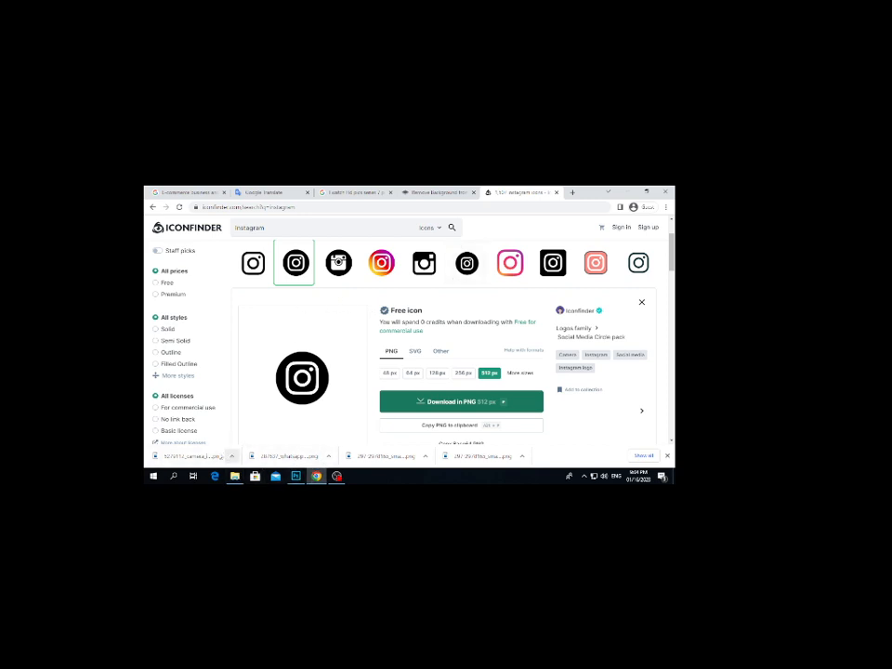
{"action": "left_click_drag", "start_coordinate": [208, 455], "coordinate": [391, 410]}
{"action": "left_click_drag", "start_coordinate": [426, 442], "coordinate": [237, 253]}
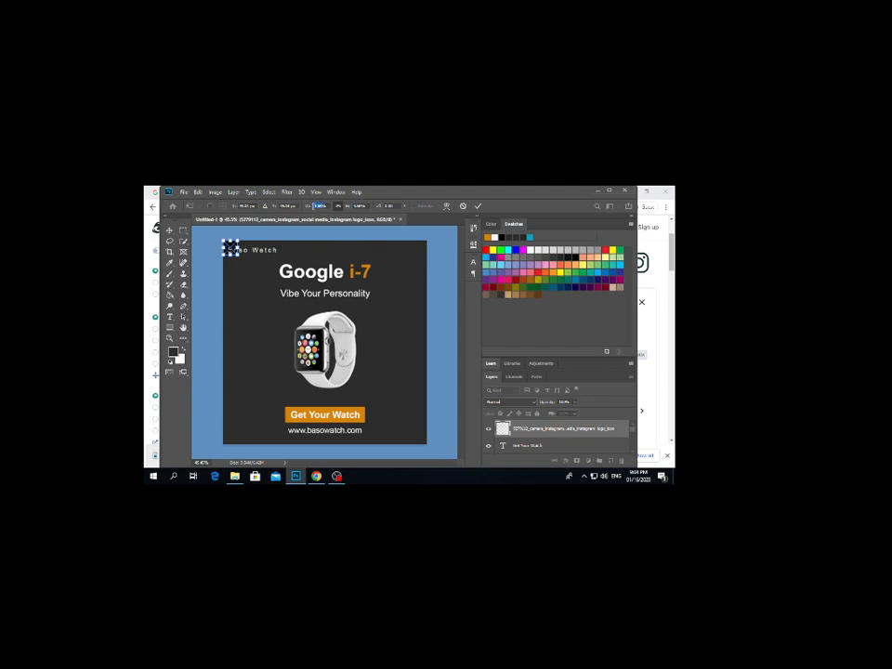
{"action": "scroll", "coordinate": [314, 206], "scroll_direction": "down", "scroll_amount": 2}
{"action": "left_click", "coordinate": [479, 205]}
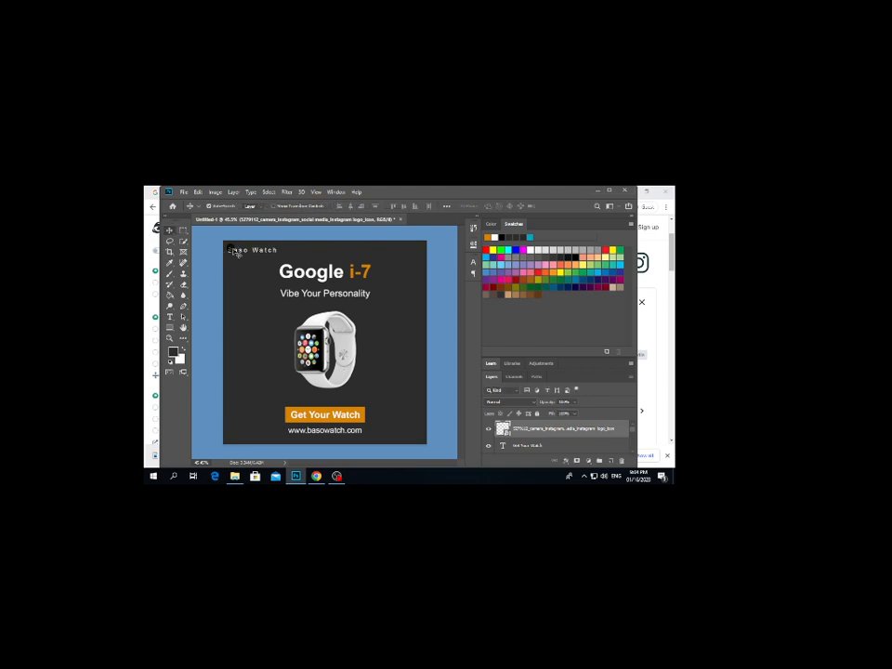
{"action": "left_click_drag", "start_coordinate": [232, 249], "coordinate": [405, 436]}
Apply a white Color Overlay layer style to the Instagram icon layer
{"action": "right_click", "coordinate": [525, 430]}
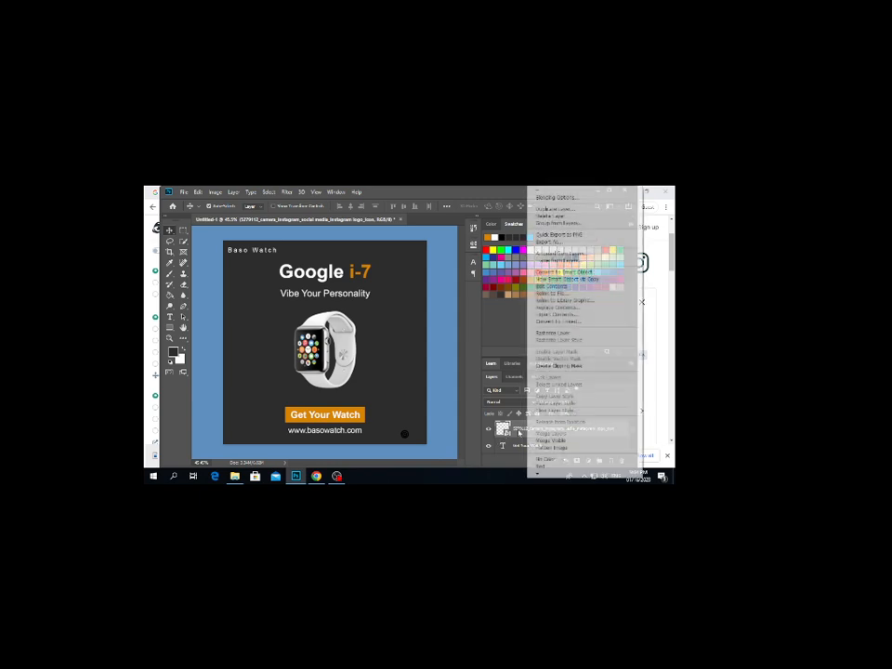
{"action": "left_click", "coordinate": [549, 198]}
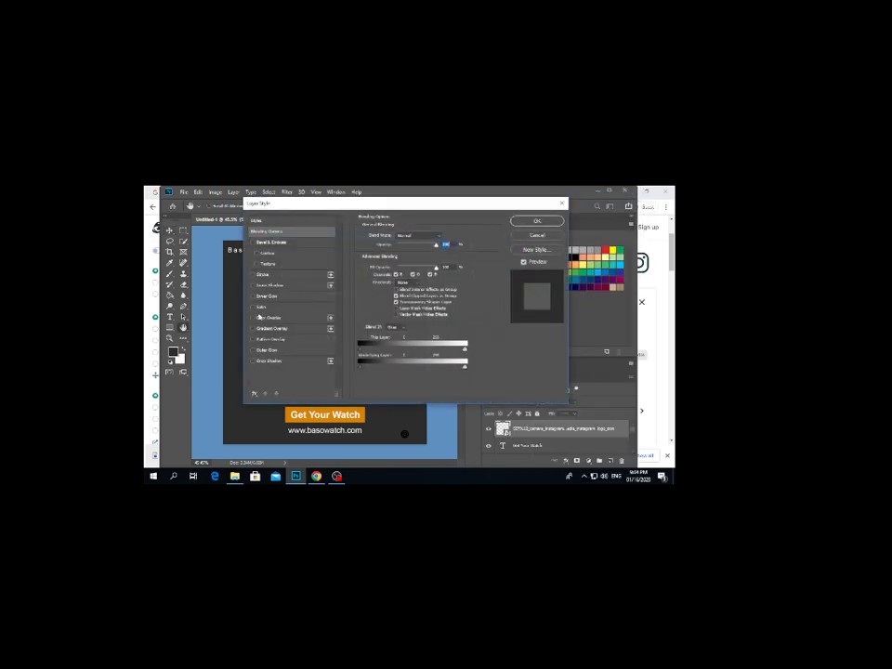
{"action": "left_click", "coordinate": [271, 318]}
{"action": "left_click", "coordinate": [444, 236]}
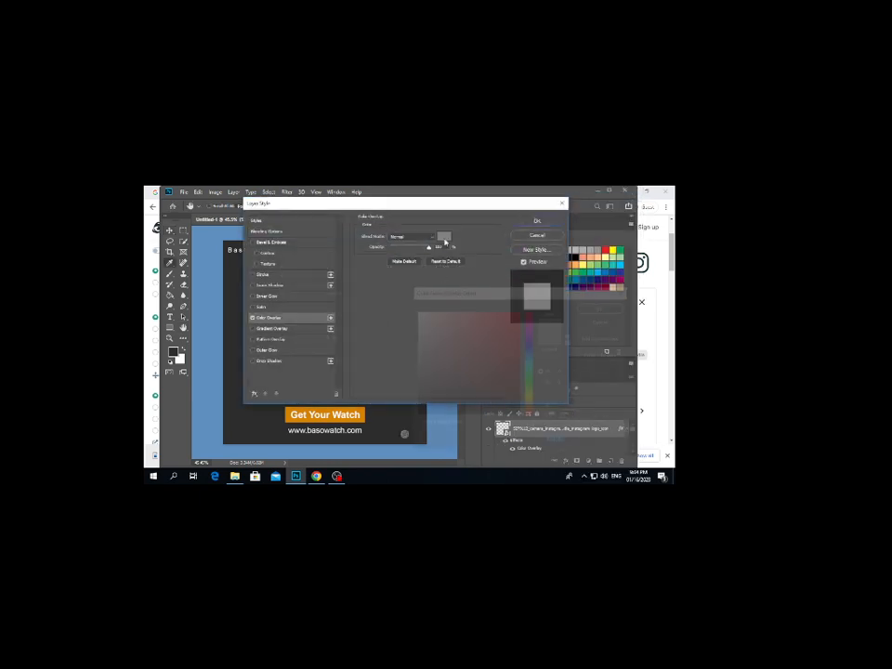
{"action": "left_click", "coordinate": [416, 312]}
{"action": "left_click", "coordinate": [603, 307]}
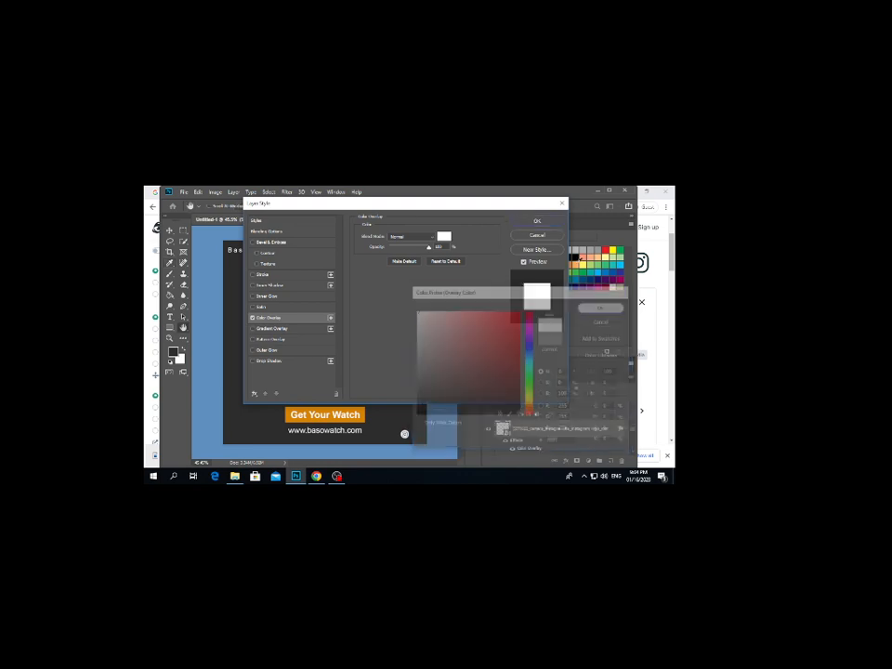
{"action": "left_click", "coordinate": [538, 220]}
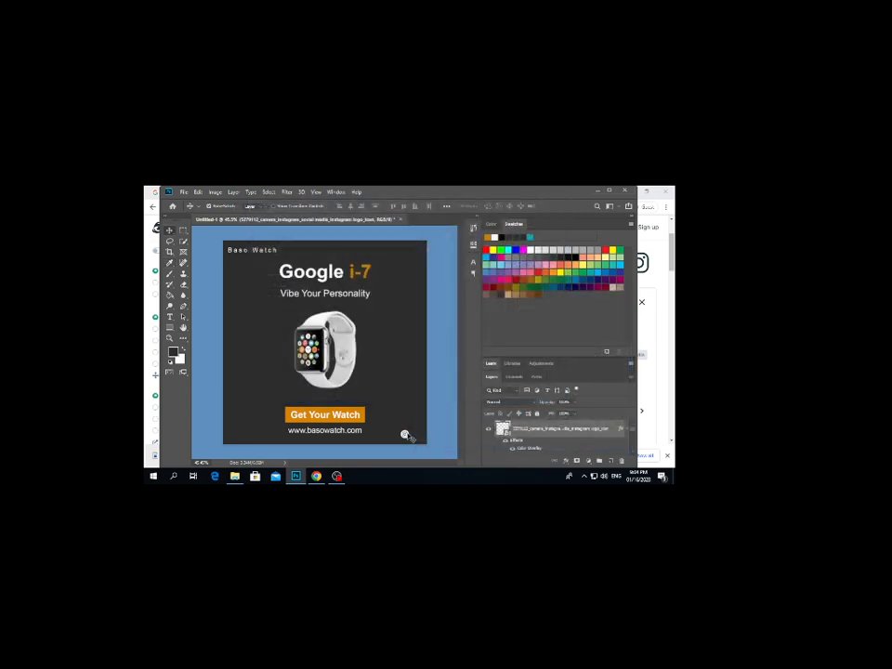
Duplicate the white Instagram icon side by side and fine-tune the pair's position close to the poster's bottom-right corner
{"action": "left_click_drag", "start_coordinate": [406, 436], "coordinate": [419, 434]}
{"action": "key", "text": "Right"}
{"action": "key", "text": "Right"}
{"action": "key", "text": "Right"}
{"action": "key", "text": "Right"}
{"action": "key", "text": "Right"}
{"action": "key", "text": "Right"}
{"action": "key", "text": "Right"}
{"action": "key", "text": "Right"}
{"action": "key", "text": "Down"}
{"action": "key", "text": "Down"}
{"action": "key", "text": "Down"}
{"action": "key", "text": "Down"}
{"action": "key", "text": "Down"}
{"action": "key", "text": "Down"}
{"action": "key", "text": "Down"}
{"action": "key", "text": "Down"}
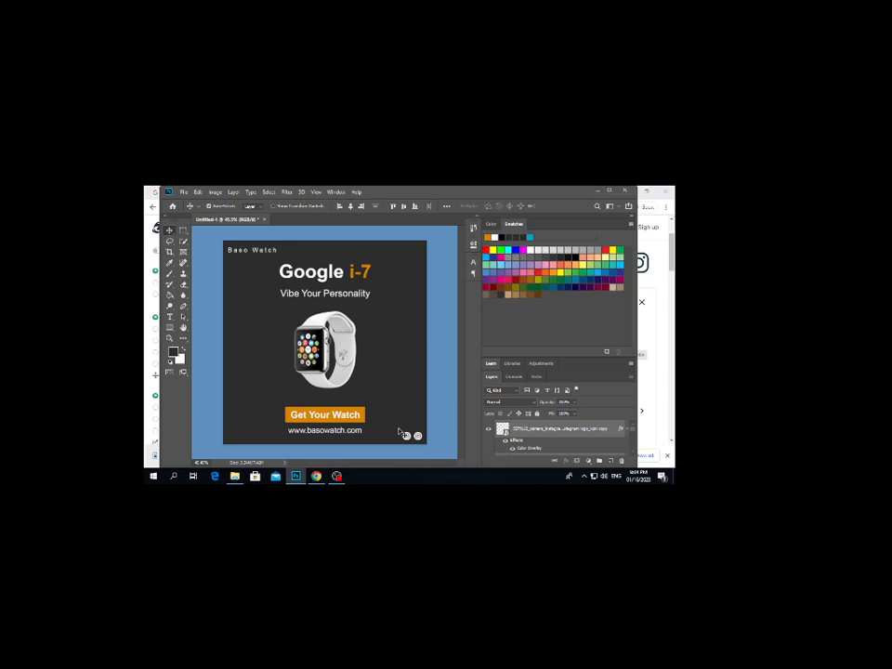
Add a third Instagram icon copy at the left end of the row and nudge all three icons slightly right
{"action": "left_click", "coordinate": [406, 435]}
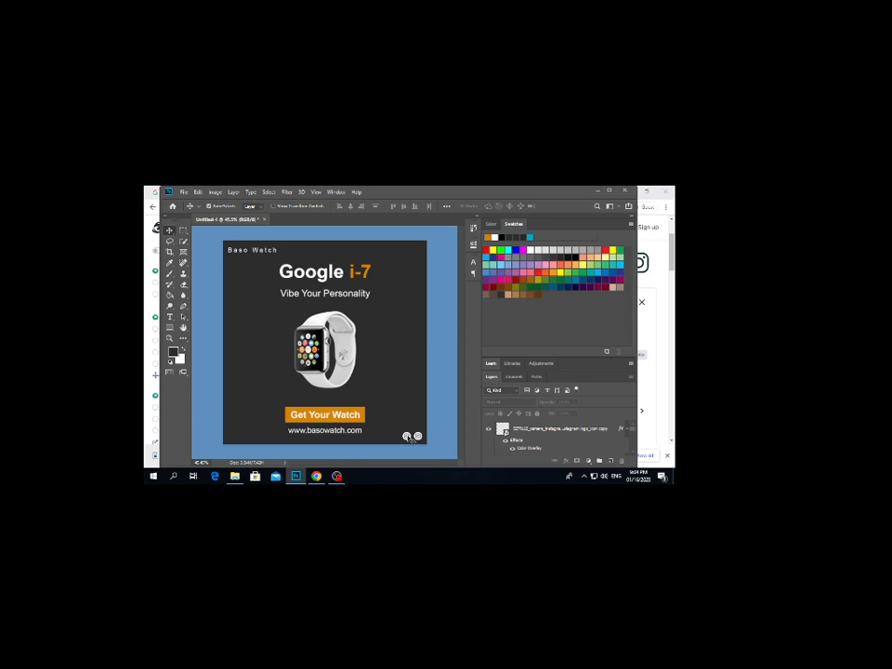
{"action": "left_click_drag", "start_coordinate": [407, 437], "coordinate": [395, 436]}
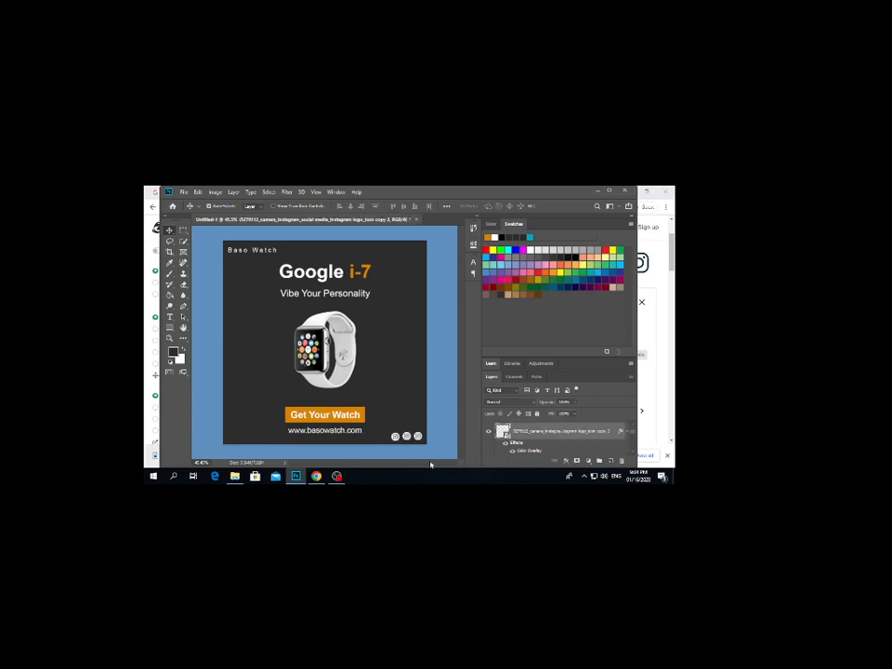
{"action": "left_click_drag", "start_coordinate": [387, 431], "coordinate": [427, 447]}
{"action": "key", "text": "Right"}
{"action": "key", "text": "Right"}
{"action": "key", "text": "Right"}
{"action": "key", "text": "Right"}
{"action": "key", "text": "Right"}
{"action": "key", "text": "Right"}
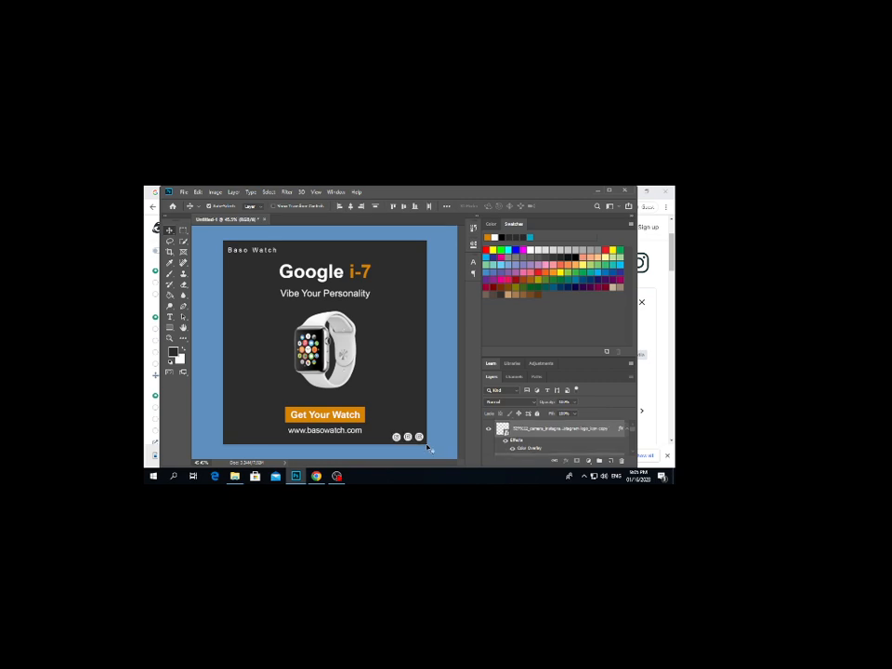
{"action": "left_click", "coordinate": [408, 398]}
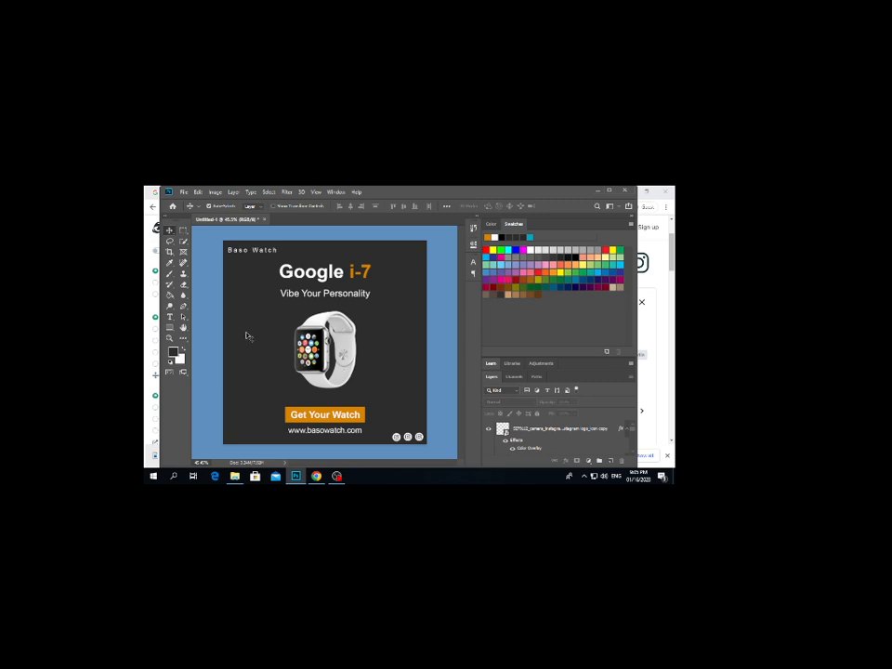
Draw a circle of about 7 px with the Ellipse tool left of the watch and fill it orange
{"action": "left_click", "coordinate": [169, 327]}
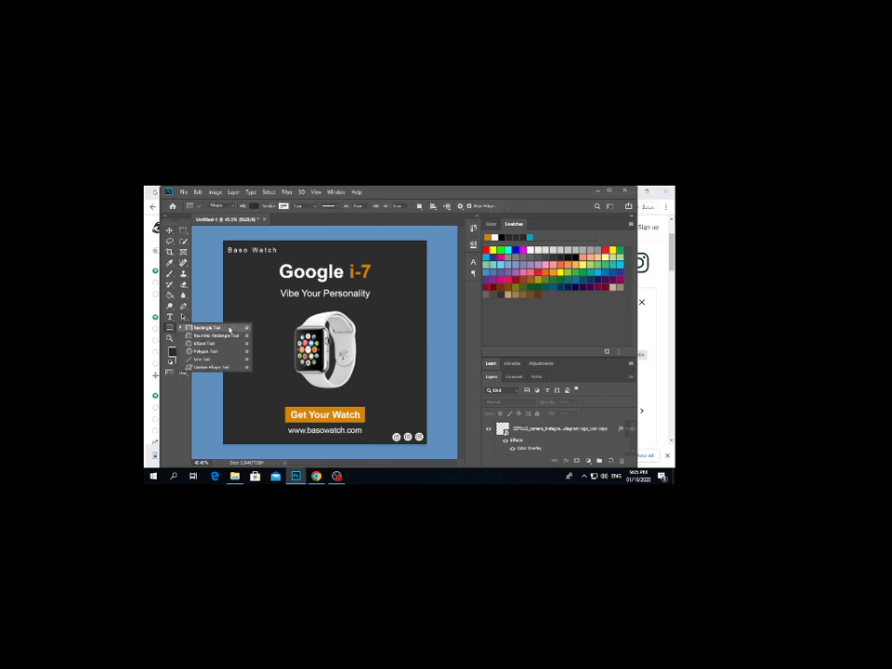
{"action": "left_click", "coordinate": [206, 343]}
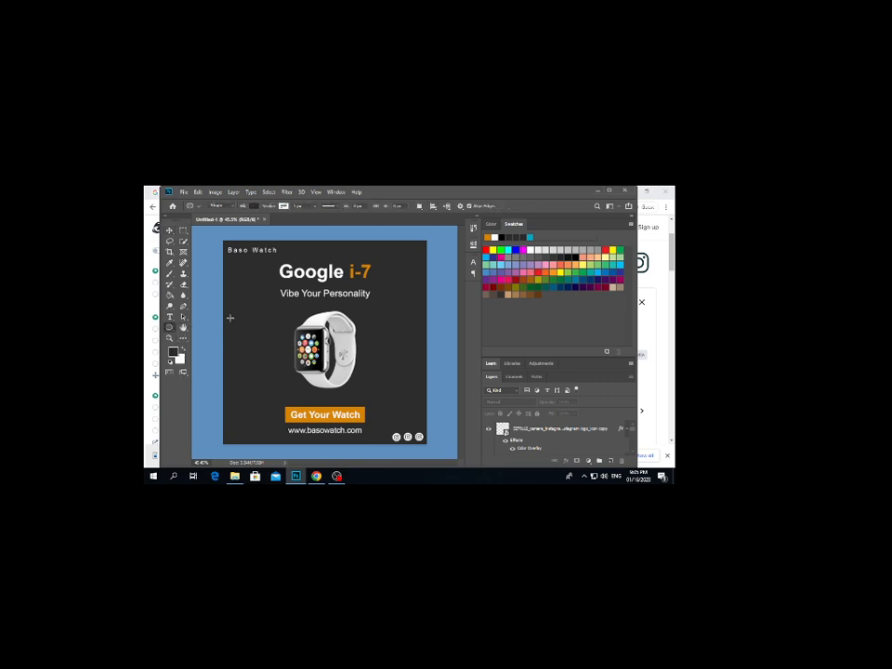
{"action": "scroll", "coordinate": [229, 318], "scroll_direction": "up", "scroll_amount": 5}
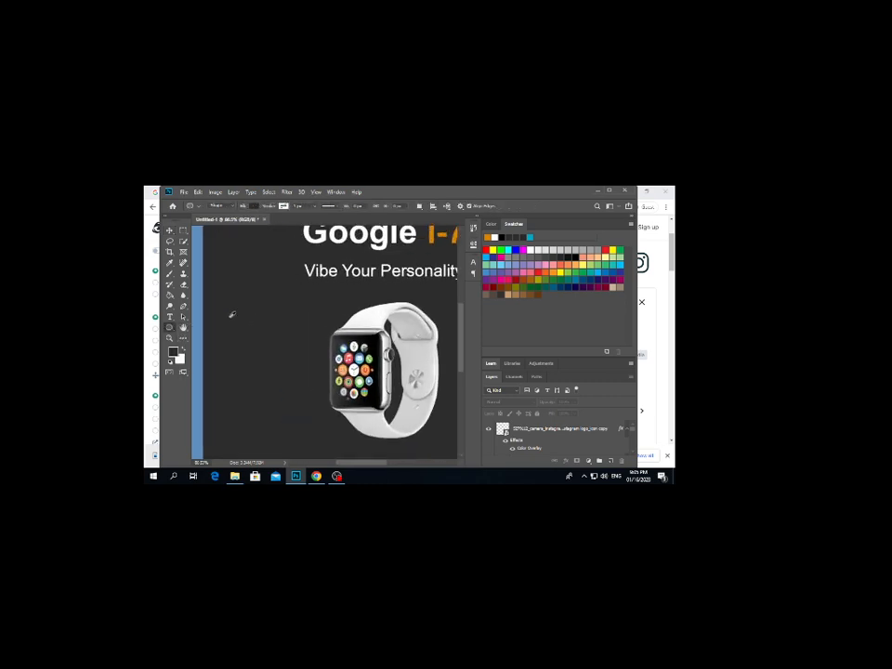
{"action": "left_click_drag", "start_coordinate": [214, 305], "coordinate": [218, 308]}
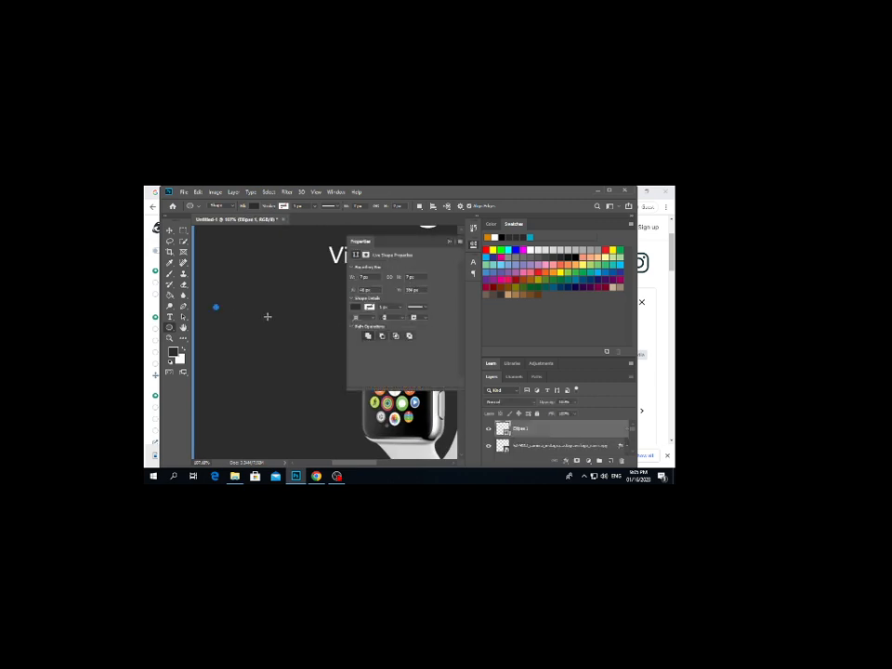
{"action": "left_click", "coordinate": [355, 307]}
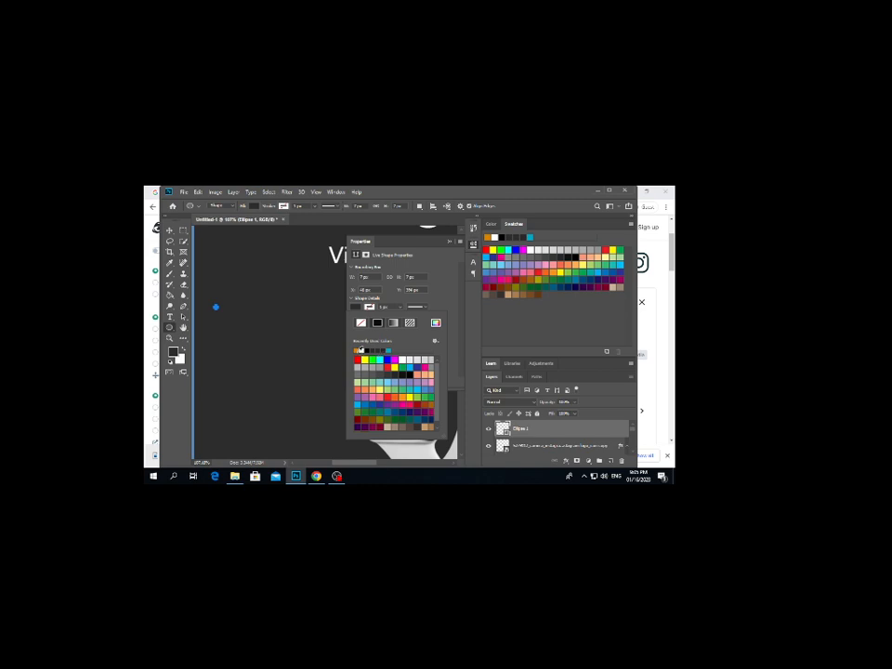
{"action": "left_click", "coordinate": [360, 349]}
{"action": "left_click", "coordinate": [450, 243]}
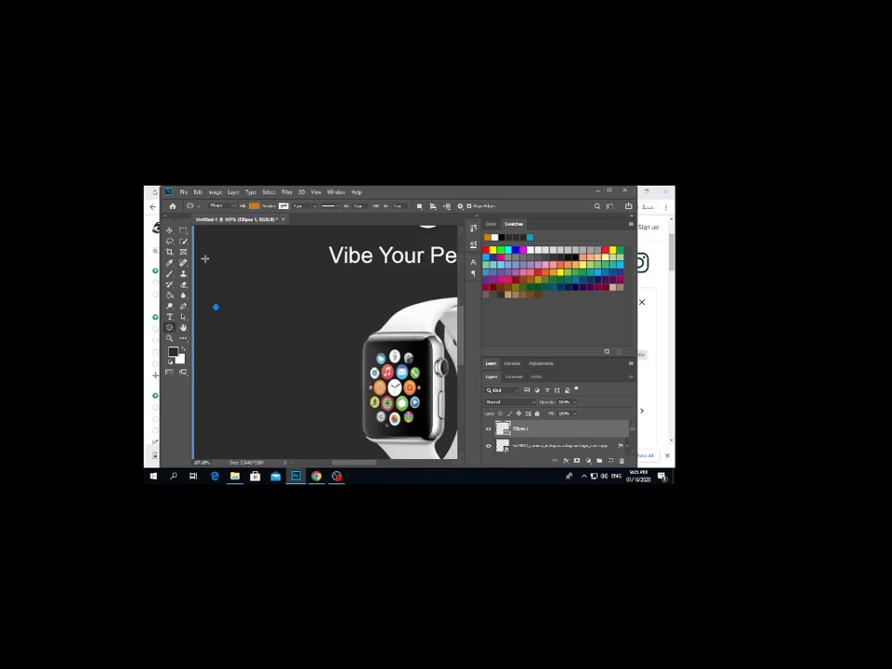
Duplicate the orange circle sideways to form an evenly spaced horizontal row of four dots
{"action": "key", "text": "v"}
{"action": "scroll", "coordinate": [237, 317], "scroll_direction": "down", "scroll_amount": 1}
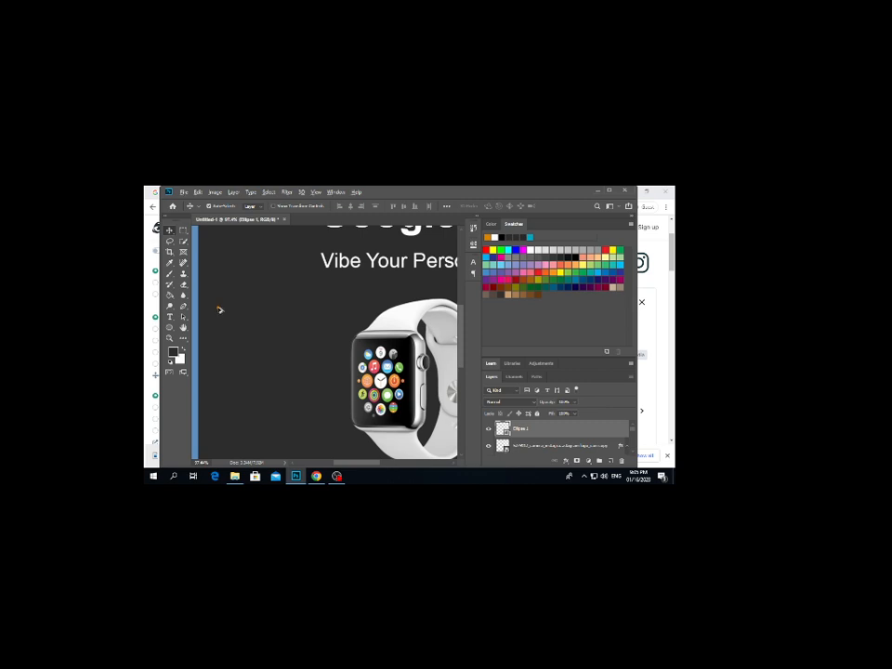
{"action": "left_click_drag", "start_coordinate": [220, 310], "coordinate": [240, 321]}
{"action": "key", "text": "shift+Right"}
{"action": "key", "text": "shift+Right"}
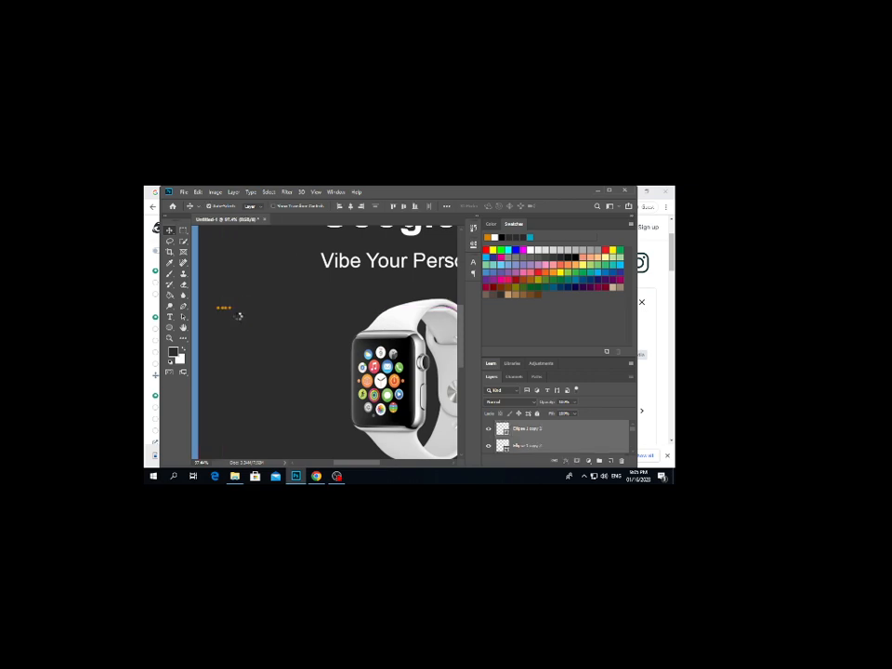
Duplicate the row of orange dots repeatedly downward to build an evenly spaced vertical grid four dots wide
{"action": "left_click_drag", "start_coordinate": [213, 302], "coordinate": [245, 320]}
{"action": "key", "text": "shift+Down"}
{"action": "key", "text": "ctrl+j"}
{"action": "key", "text": "shift+Down"}
{"action": "key", "text": "shift+Down"}
{"action": "left_click_drag", "start_coordinate": [209, 302], "coordinate": [250, 332]}
{"action": "key", "text": "ctrl+j"}
{"action": "key", "text": "shift+Down"}
{"action": "key", "text": "shift+Down"}
{"action": "key", "text": "shift+Down"}
{"action": "key", "text": "shift+Down"}
{"action": "key", "text": "Down"}
{"action": "key", "text": "Down"}
{"action": "key", "text": "Down"}
{"action": "key", "text": "Down"}
{"action": "key", "text": "Down"}
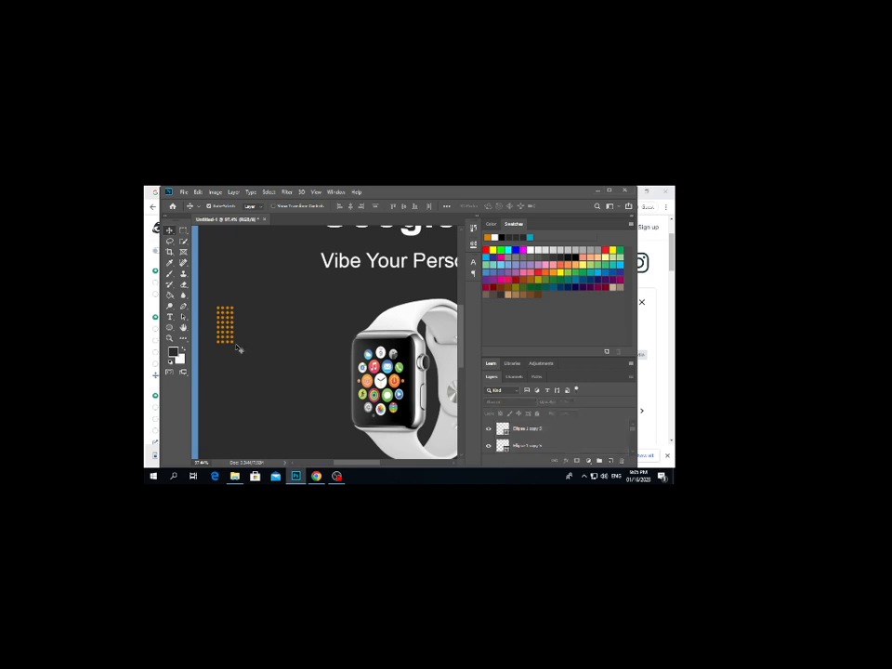
Try placing a copy of the orange dot grid on the right side of the poster, beside the watch
{"action": "left_click_drag", "start_coordinate": [205, 309], "coordinate": [261, 358]}
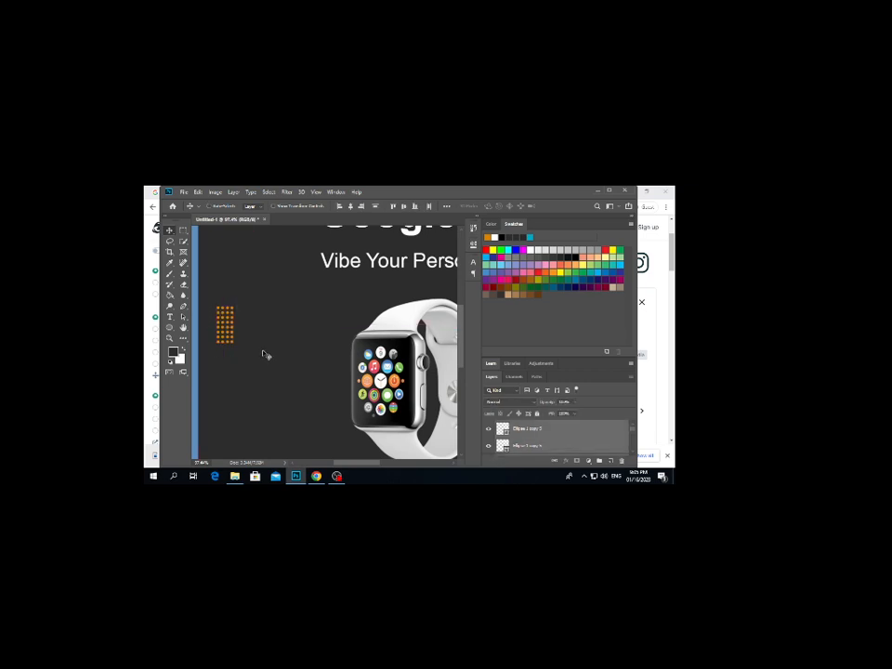
{"action": "key", "text": "ctrl+j"}
{"action": "left_click_drag", "start_coordinate": [231, 333], "coordinate": [407, 433]}
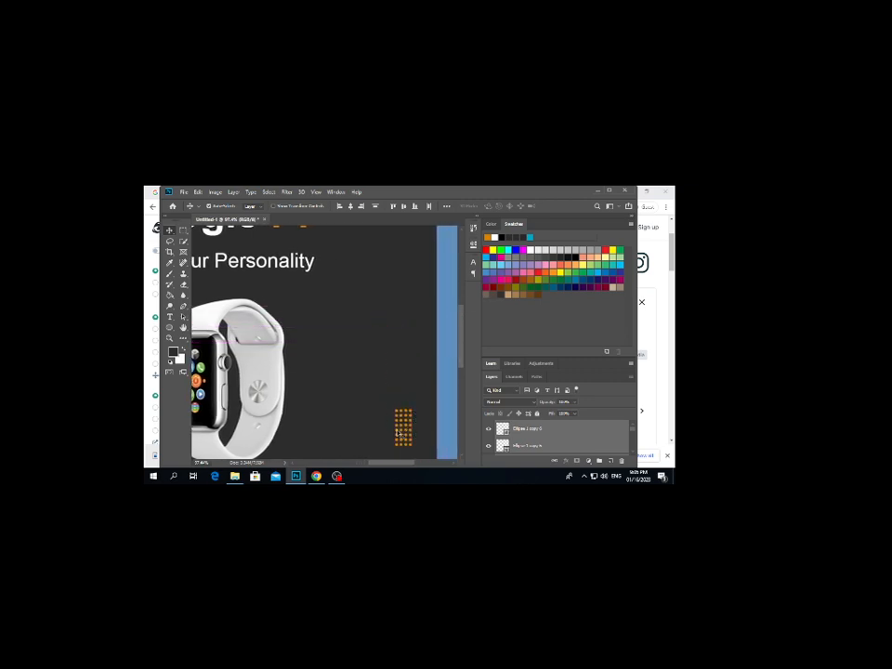
{"action": "key", "text": "ctrl+0"}
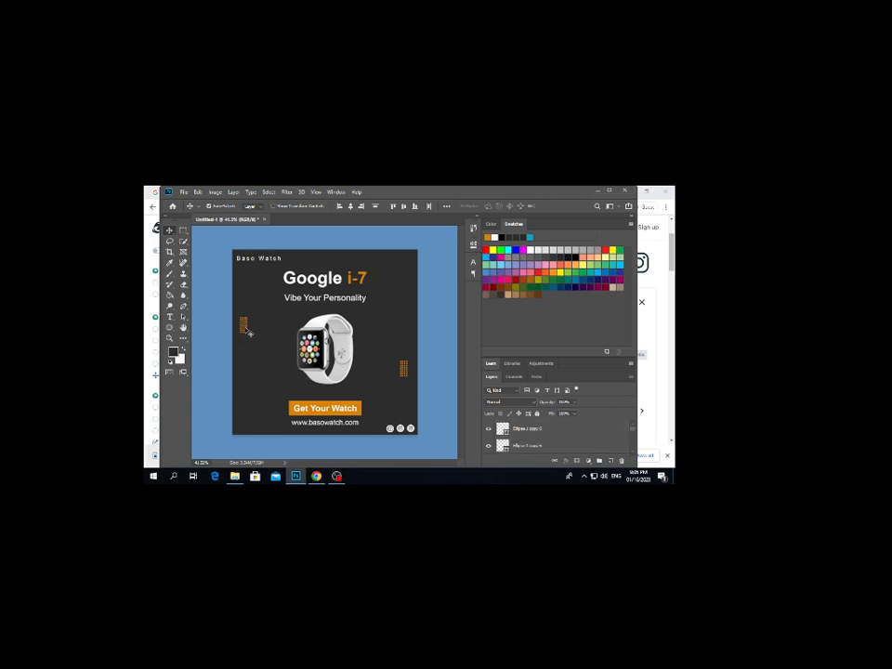
Shift the left dot grid slightly upward and place a copy of it near the poster's right edge, above the social icons
{"action": "left_click_drag", "start_coordinate": [246, 329], "coordinate": [265, 345]}
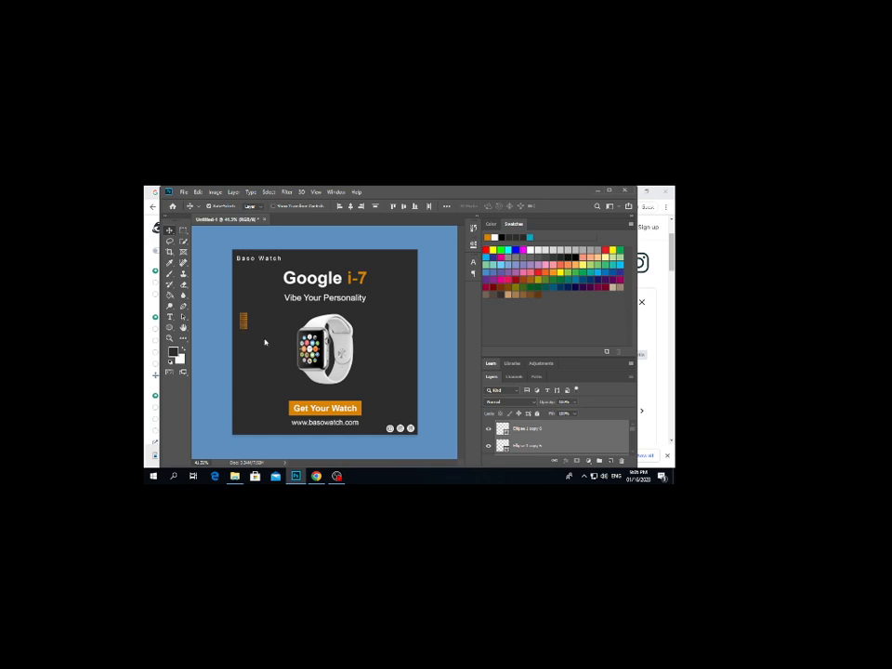
{"action": "left_click", "coordinate": [421, 384]}
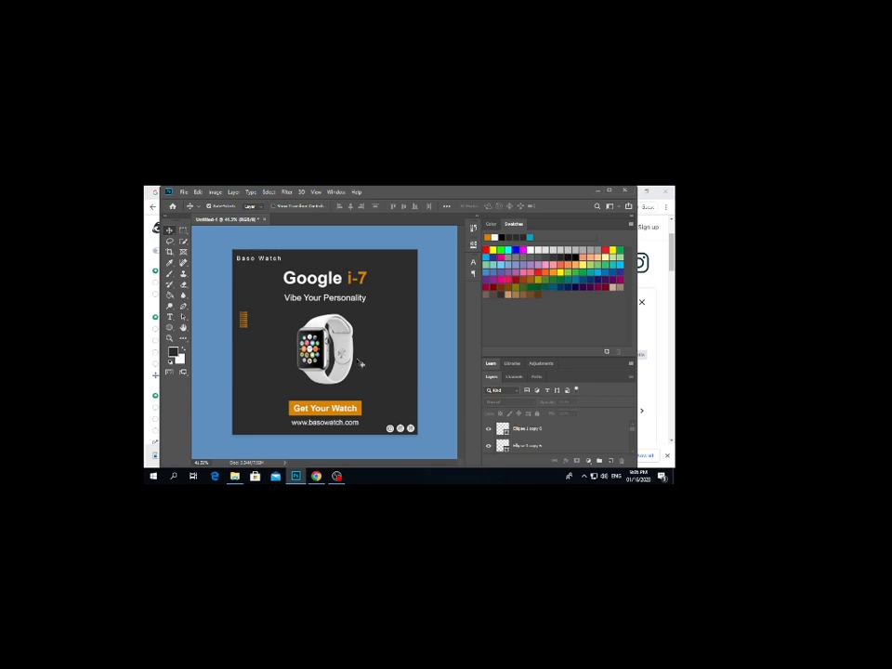
{"action": "left_click_drag", "start_coordinate": [238, 309], "coordinate": [258, 339]}
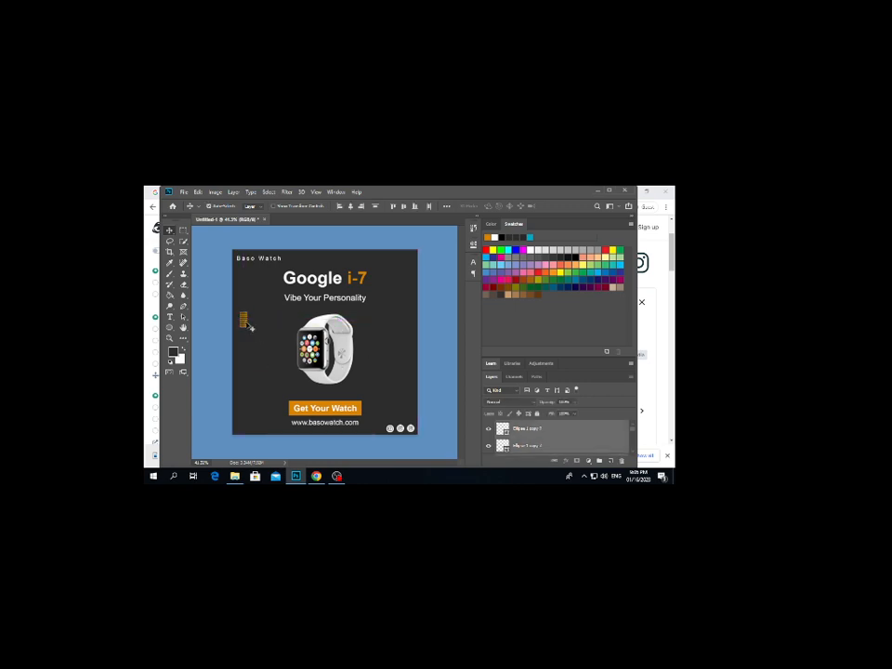
{"action": "left_click_drag", "start_coordinate": [246, 322], "coordinate": [402, 390]}
{"action": "left_click_drag", "start_coordinate": [234, 307], "coordinate": [261, 339]}
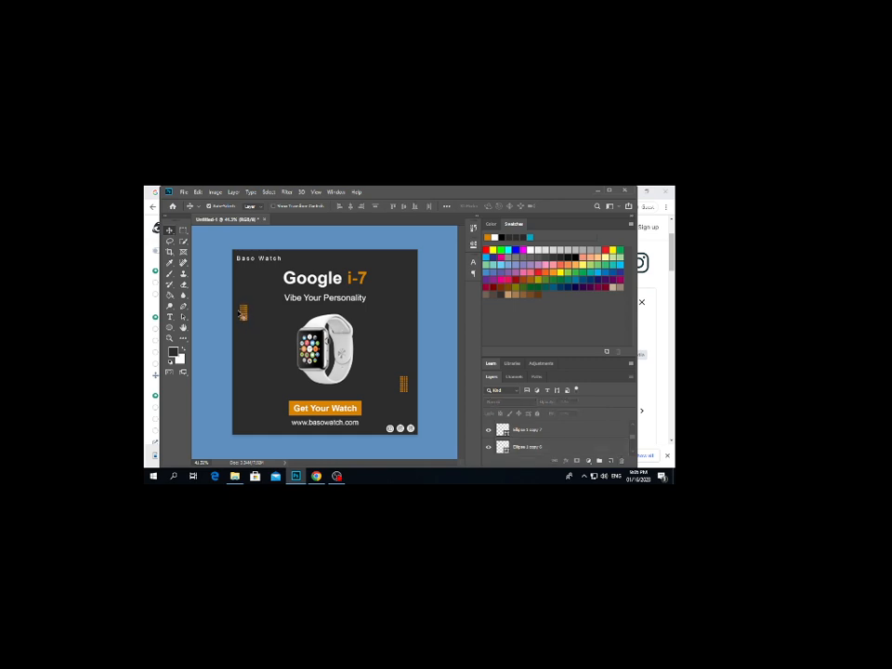
{"action": "left_click_drag", "start_coordinate": [237, 302], "coordinate": [256, 332]}
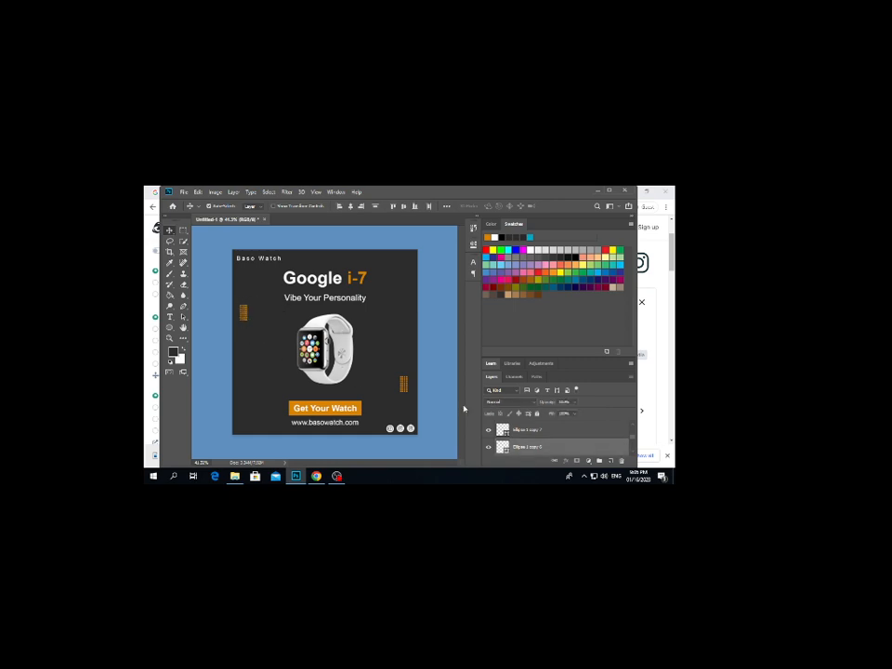
Lower the layer opacity and fill of the left and right orange dot grids so they fade into the dark background
{"action": "left_click", "coordinate": [552, 403]}
{"action": "mouse_move", "coordinate": [546, 405]}
{"action": "left_mouse_down"}
{"action": "mouse_move", "coordinate": [555, 414]}
{"action": "mouse_move", "coordinate": [542, 404]}
{"action": "mouse_move", "coordinate": [547, 413]}
{"action": "left_mouse_up"}
{"action": "left_click_drag", "start_coordinate": [389, 368], "coordinate": [421, 399]}
{"action": "mouse_move", "coordinate": [540, 402]}
{"action": "left_mouse_down"}
{"action": "mouse_move", "coordinate": [533, 403]}
{"action": "mouse_move", "coordinate": [545, 416]}
{"action": "mouse_move", "coordinate": [538, 416]}
{"action": "left_mouse_up"}
{"action": "left_click", "coordinate": [392, 332]}
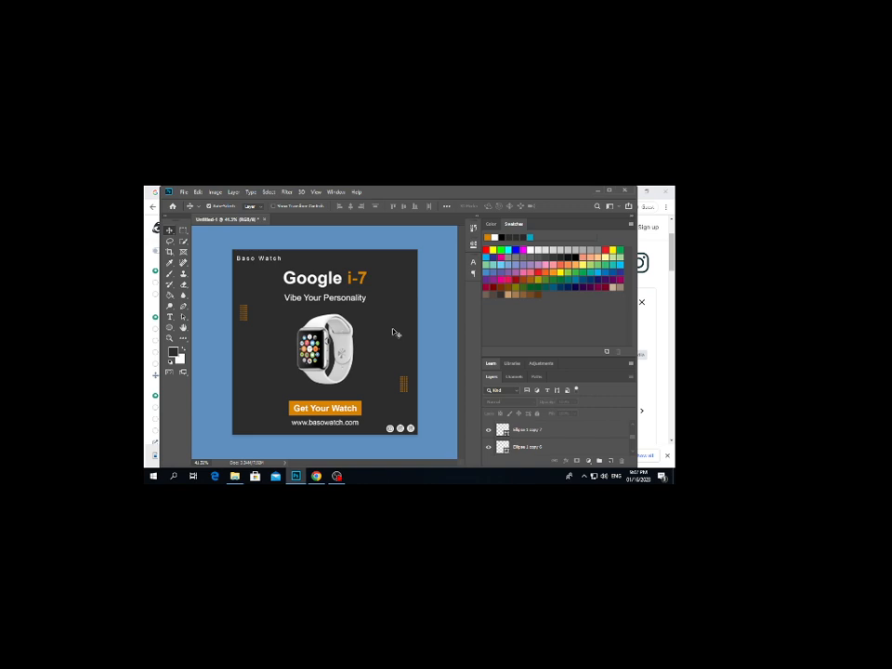
{"action": "left_click", "coordinate": [336, 476]}
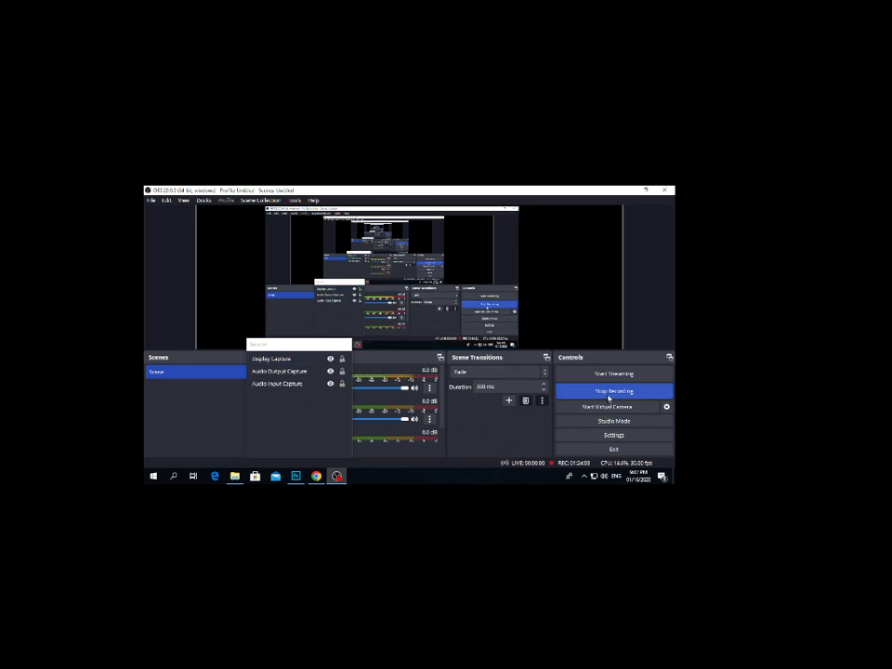
{"action": "left_click", "coordinate": [296, 475]}
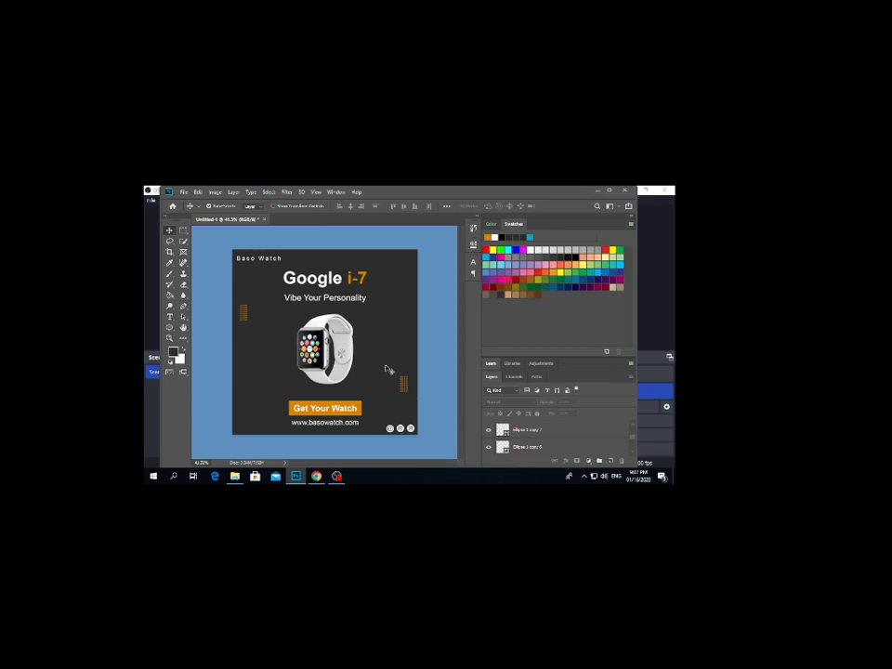
Reduce the opacity of the right dot grid further to make it fainter against the background
{"action": "left_click", "coordinate": [403, 381]}
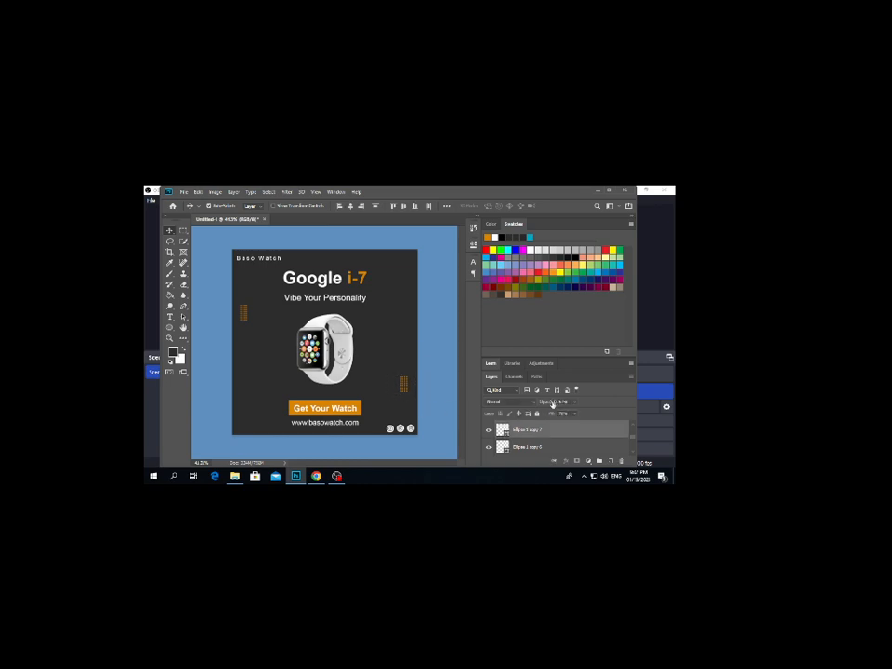
{"action": "left_click_drag", "start_coordinate": [551, 403], "coordinate": [544, 403]}
{"action": "left_click", "coordinate": [398, 362]}
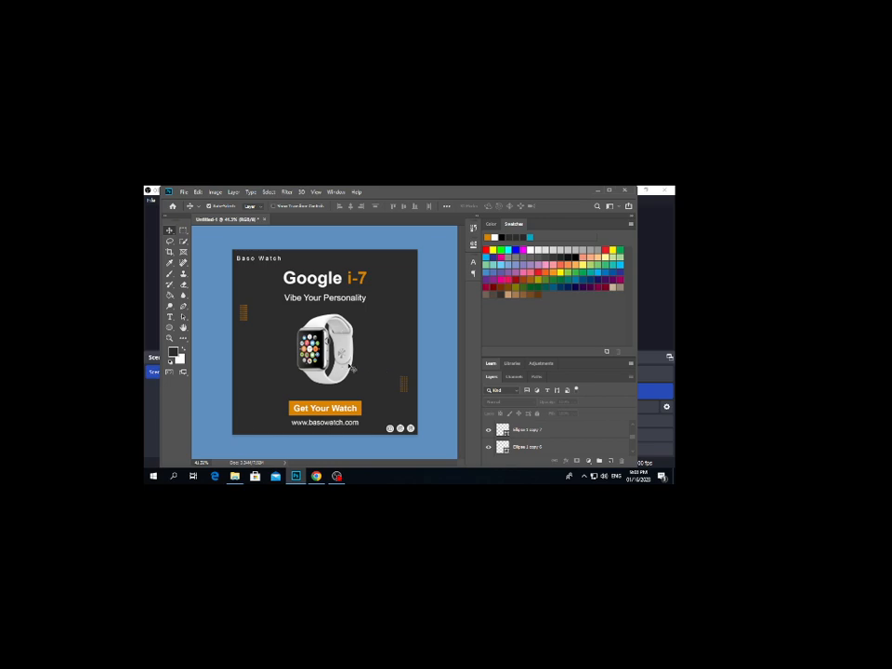
Draw an ellipse shape about 466 px in diameter overlapping the poster's right edge, beside the watch
{"action": "right_click", "coordinate": [169, 327]}
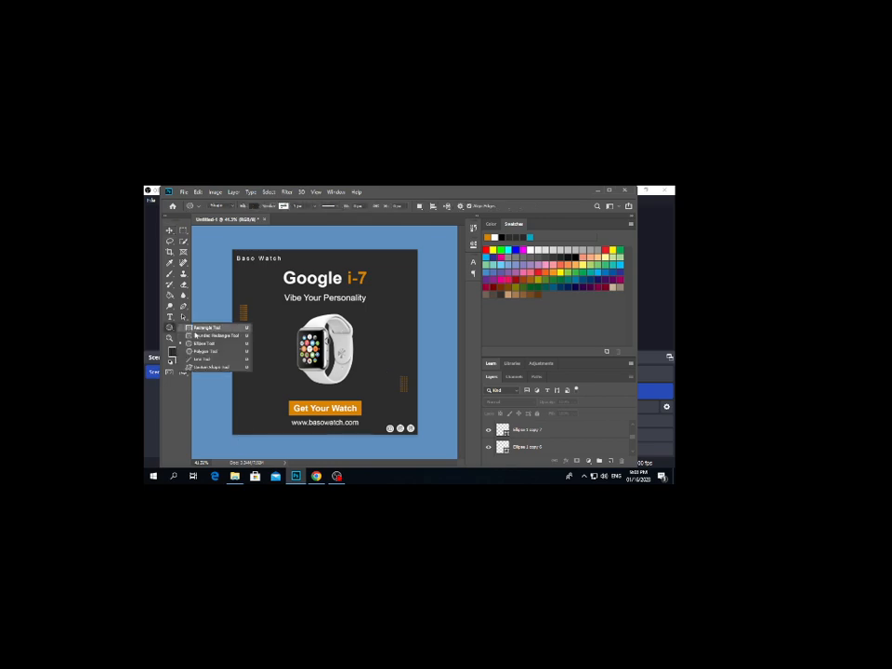
{"action": "left_click", "coordinate": [212, 343]}
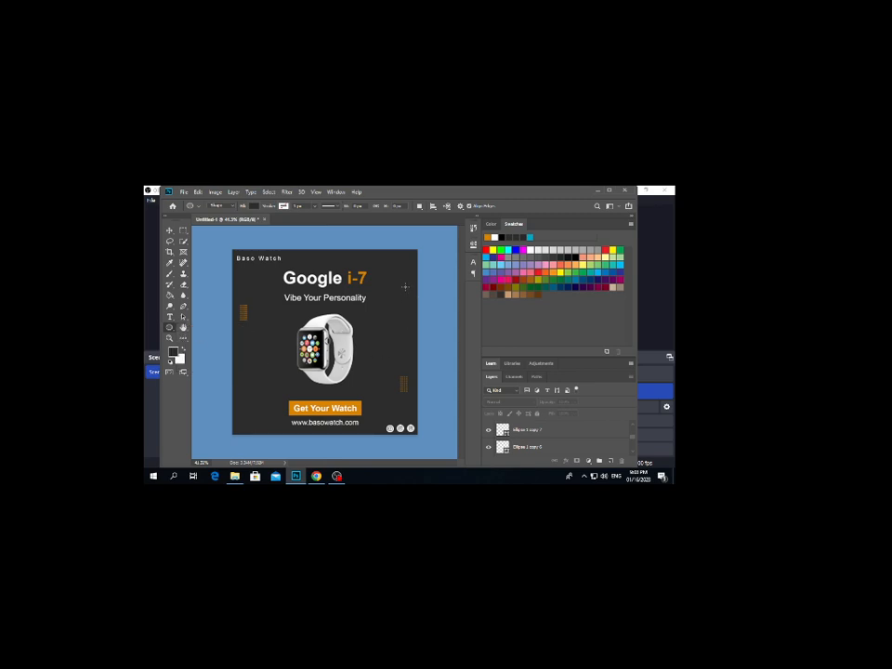
{"action": "left_click_drag", "start_coordinate": [394, 297], "coordinate": [473, 397]}
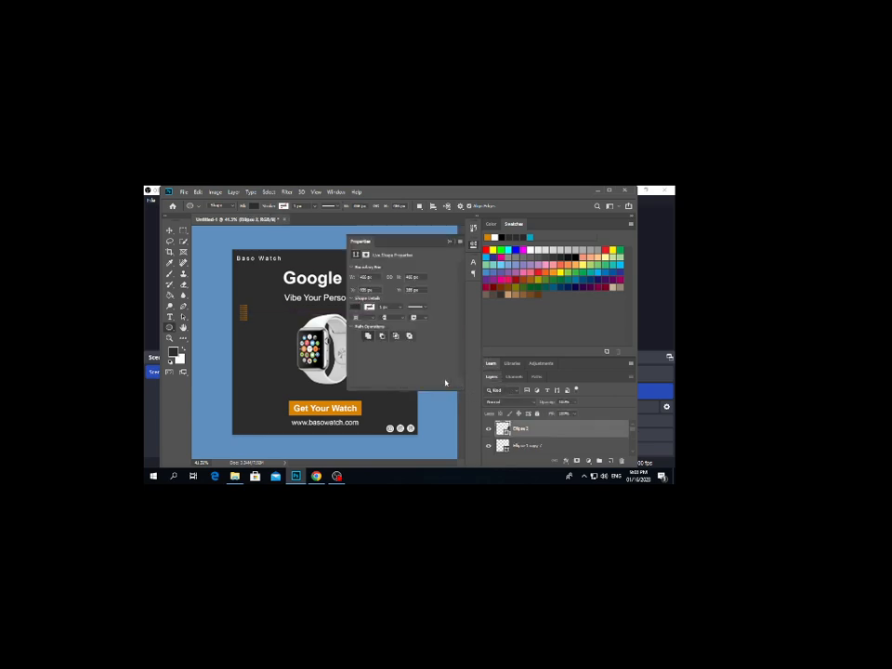
{"action": "left_click", "coordinate": [448, 243]}
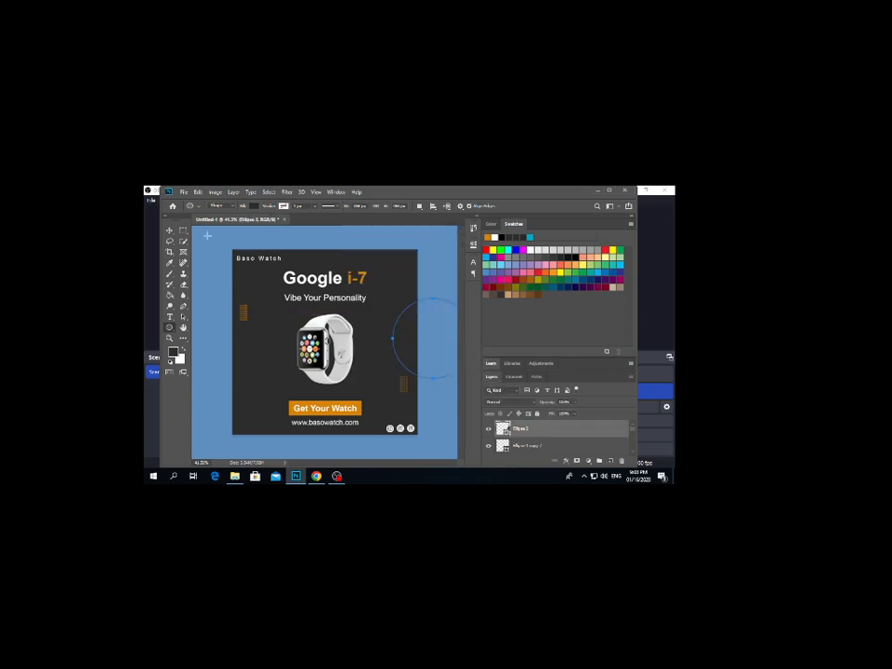
{"action": "key", "text": "v"}
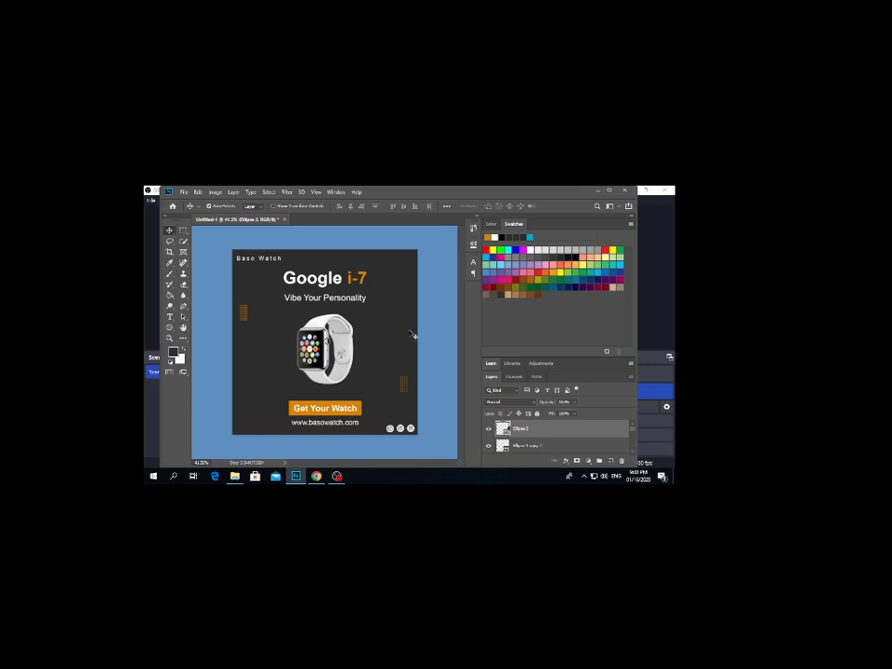
Fill the large circle with the orange sampled from the "Get Your Watch" button
{"action": "key", "text": "u"}
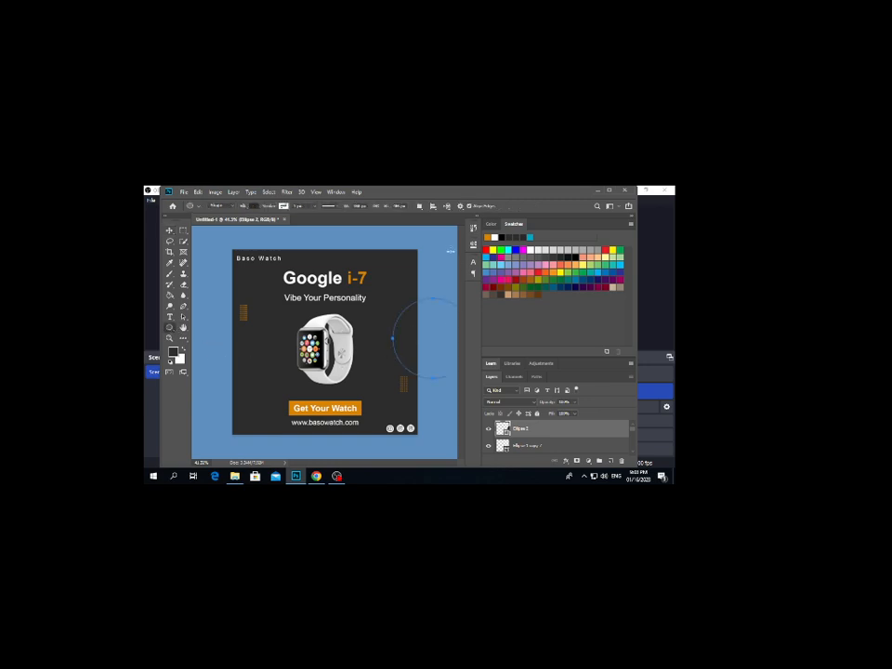
{"action": "left_click", "coordinate": [474, 246]}
{"action": "left_click", "coordinate": [356, 307]}
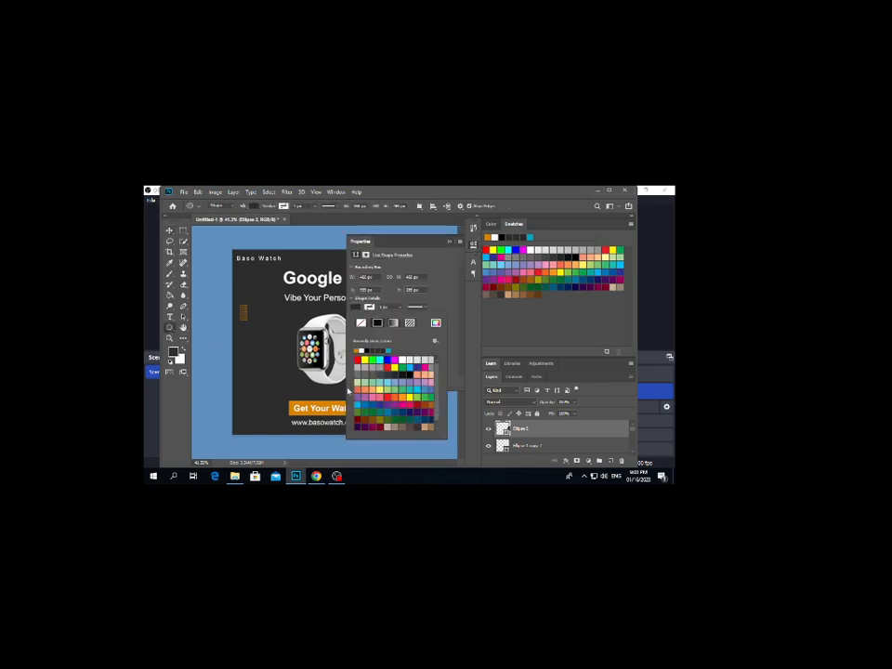
{"action": "left_click", "coordinate": [435, 322]}
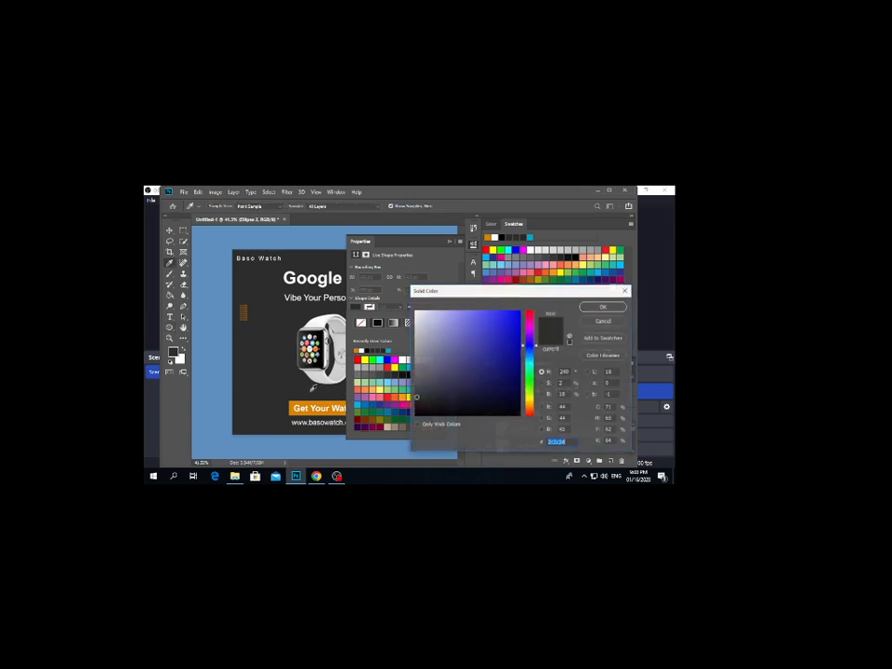
{"action": "left_click", "coordinate": [317, 404]}
{"action": "left_click", "coordinate": [588, 309]}
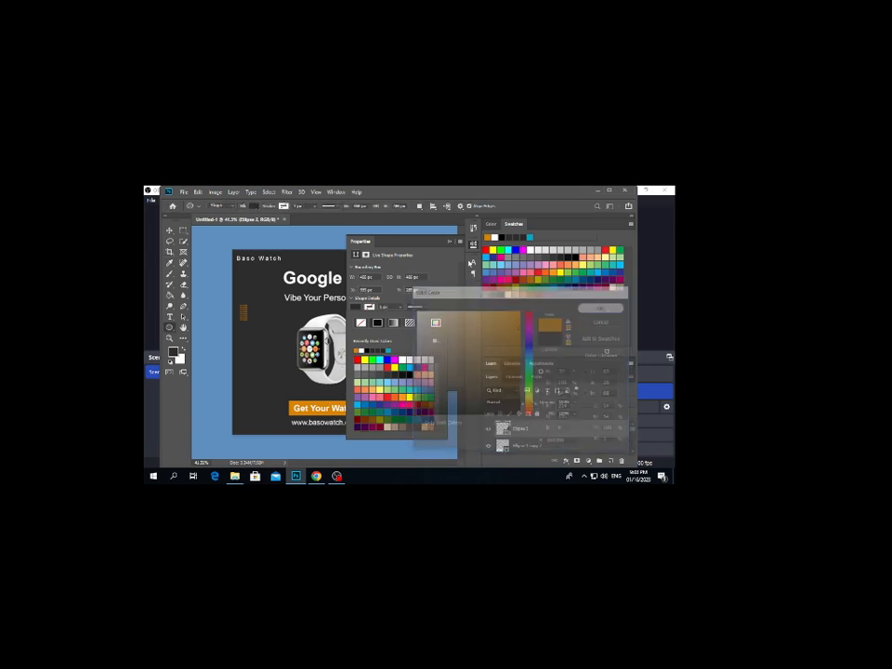
{"action": "left_click", "coordinate": [450, 242]}
{"action": "key", "text": "v"}
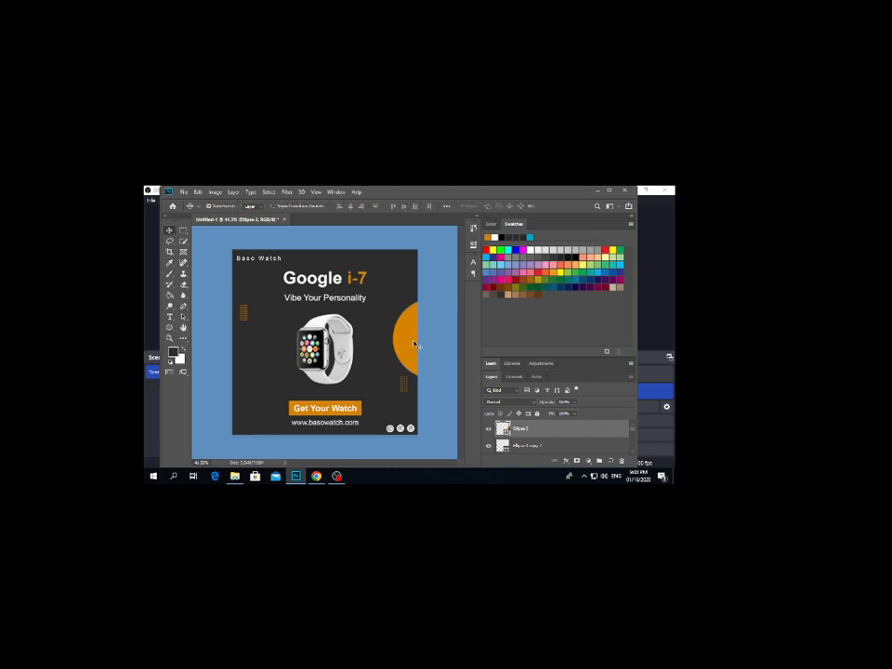
Move the orange circle up along the poster's right edge into the upper corner and lower its opacity and fill
{"action": "left_click_drag", "start_coordinate": [411, 343], "coordinate": [410, 318]}
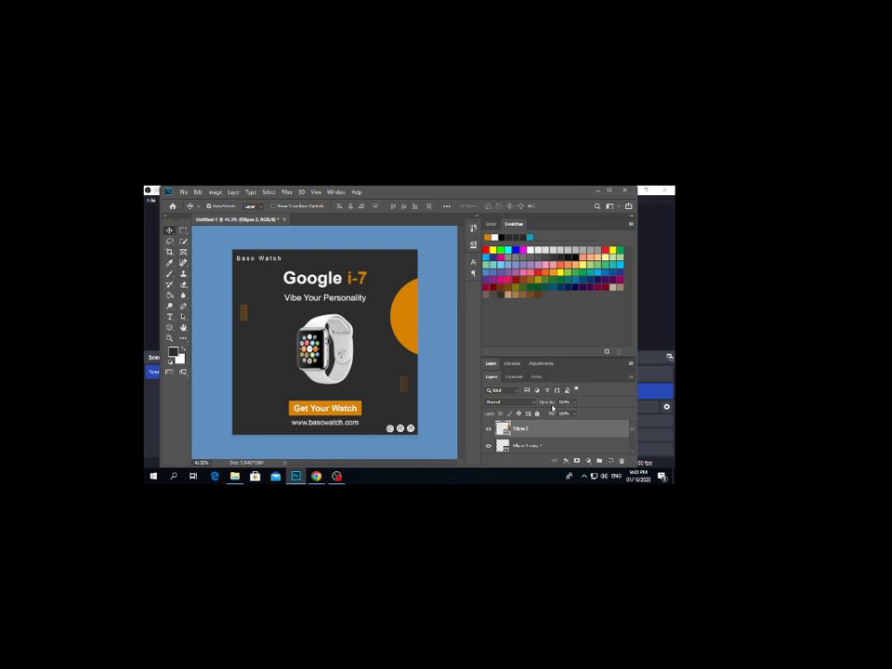
{"action": "left_click", "coordinate": [542, 403]}
{"action": "mouse_move", "coordinate": [543, 405]}
{"action": "left_mouse_down"}
{"action": "mouse_move", "coordinate": [534, 406]}
{"action": "mouse_move", "coordinate": [554, 413]}
{"action": "mouse_move", "coordinate": [532, 414]}
{"action": "mouse_move", "coordinate": [549, 404]}
{"action": "mouse_move", "coordinate": [542, 403]}
{"action": "left_mouse_up"}
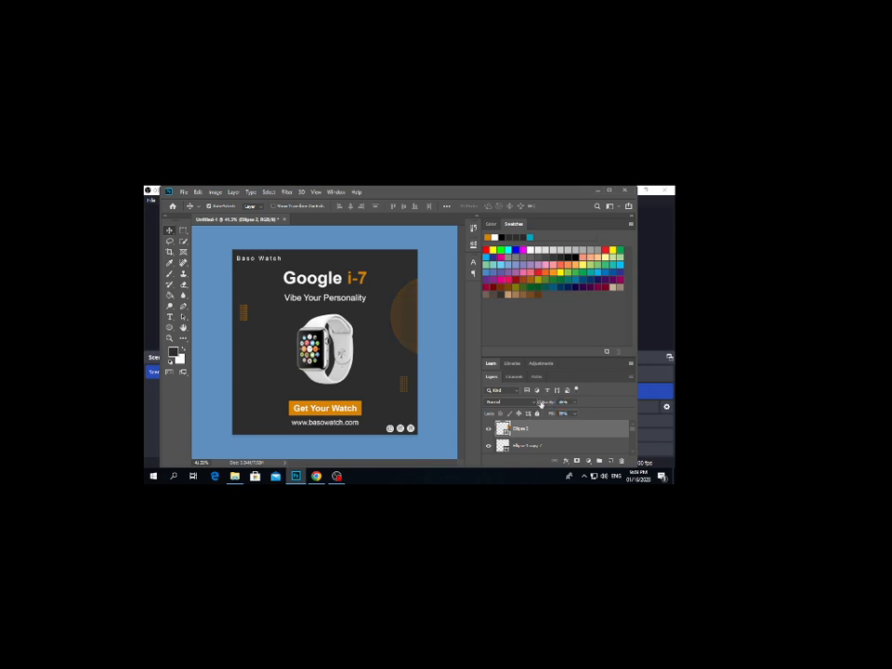
{"action": "mouse_move", "coordinate": [406, 304]}
{"action": "left_mouse_down"}
{"action": "mouse_move", "coordinate": [409, 316]}
{"action": "mouse_move", "coordinate": [406, 268]}
{"action": "mouse_move", "coordinate": [416, 307]}
{"action": "mouse_move", "coordinate": [406, 294]}
{"action": "left_mouse_up"}
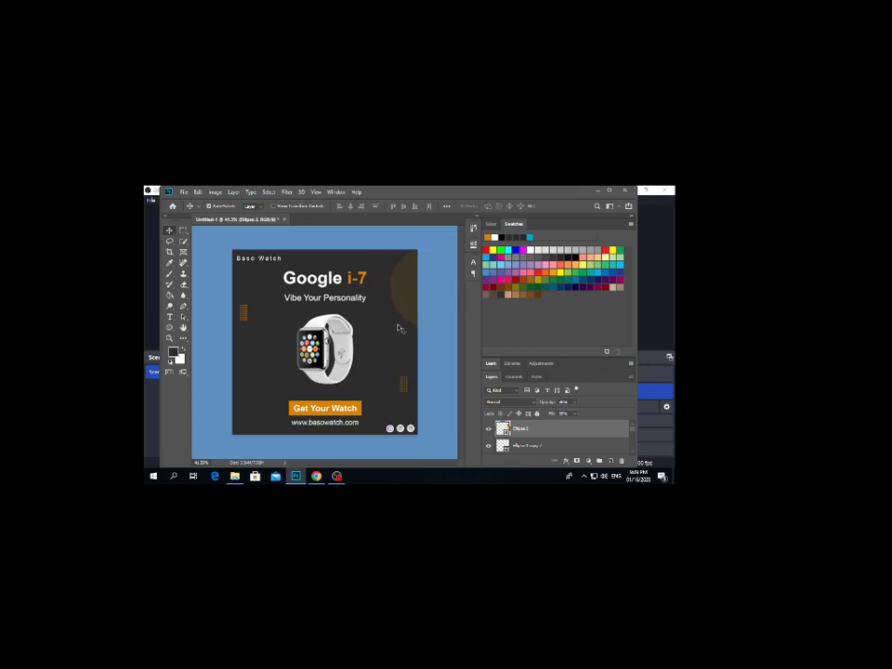
Try deleting both orange dot grids and moving the faded circle lower along the poster's right edge
{"action": "left_click", "coordinate": [402, 350]}
{"action": "left_click", "coordinate": [406, 378]}
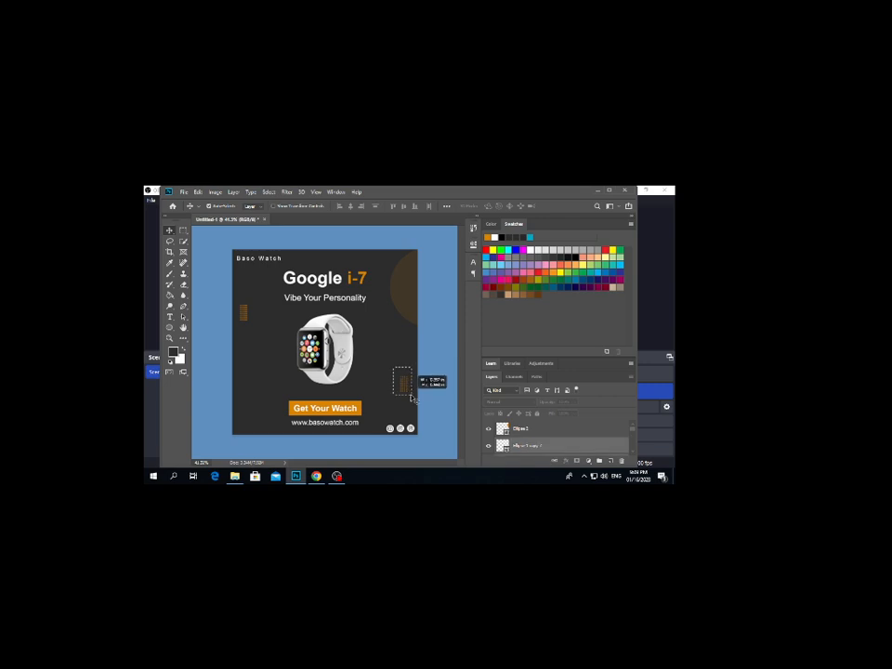
{"action": "key", "text": "Delete"}
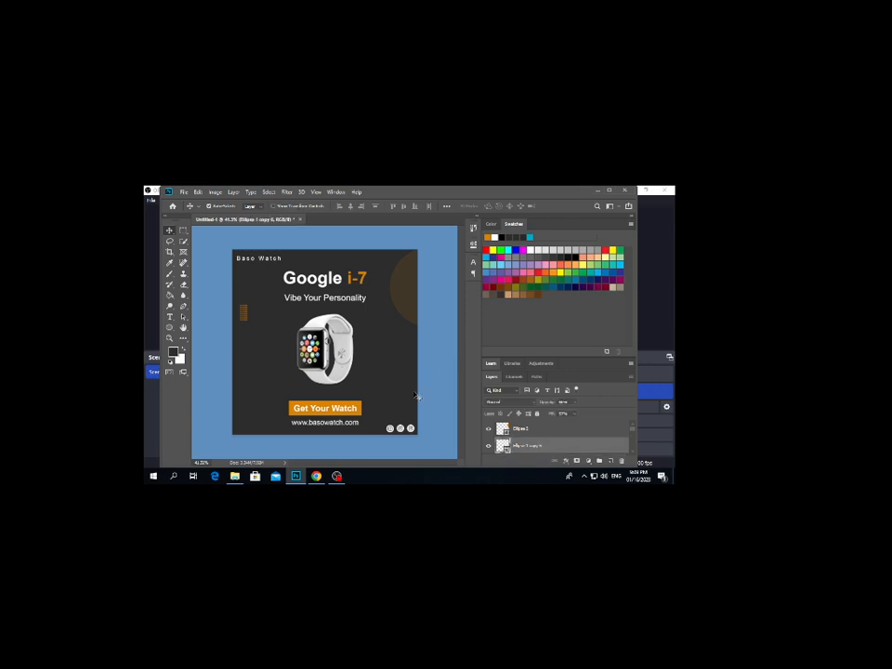
{"action": "left_click", "coordinate": [243, 312]}
{"action": "key", "text": "Delete"}
{"action": "left_click_drag", "start_coordinate": [414, 298], "coordinate": [401, 354]}
Undo the dot grid deletions and the large circle's moves, opacity changes and orange fill
{"action": "key", "text": "ctrl+z"}
{"action": "key", "text": "ctrl+z"}
{"action": "key", "text": "ctrl+z"}
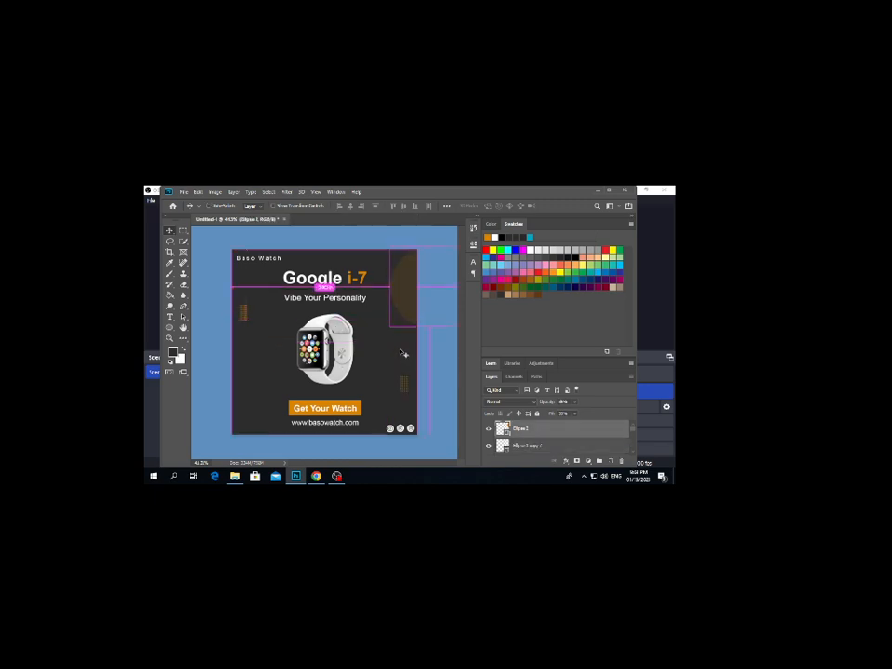
{"action": "key", "text": "ctrl+z"}
{"action": "key", "text": "ctrl+z"}
{"action": "key", "text": "ctrl+z"}
{"action": "key", "text": "ctrl+z"}
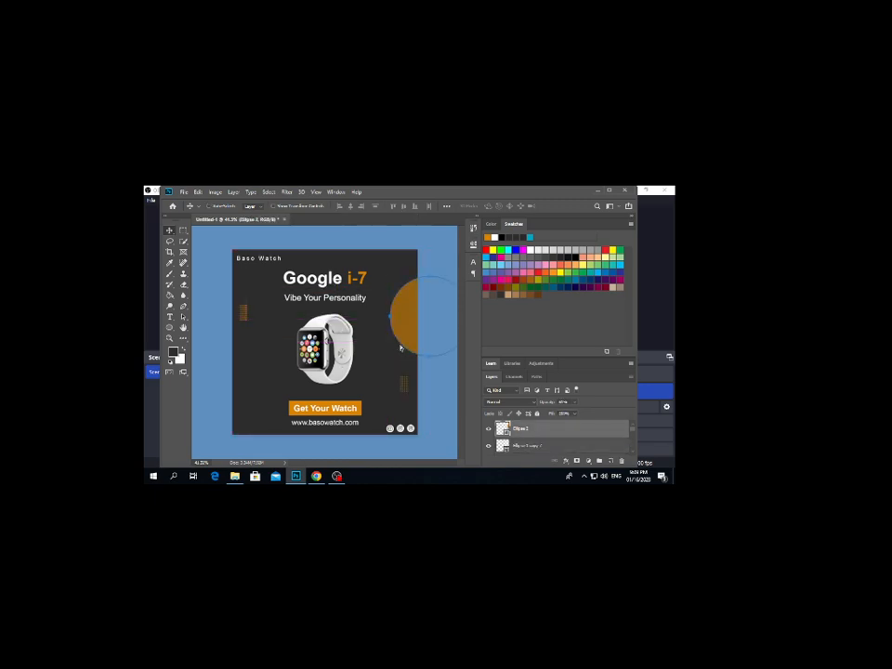
{"action": "key", "text": "ctrl+z"}
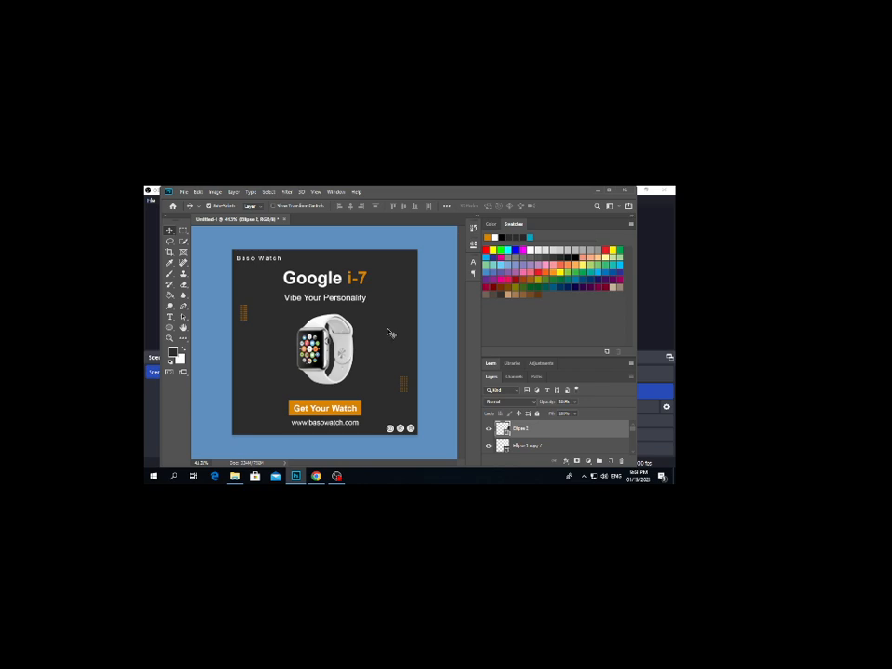
Examine the file formats offered for saving the poster, and leave without saving
{"action": "left_click", "coordinate": [314, 350]}
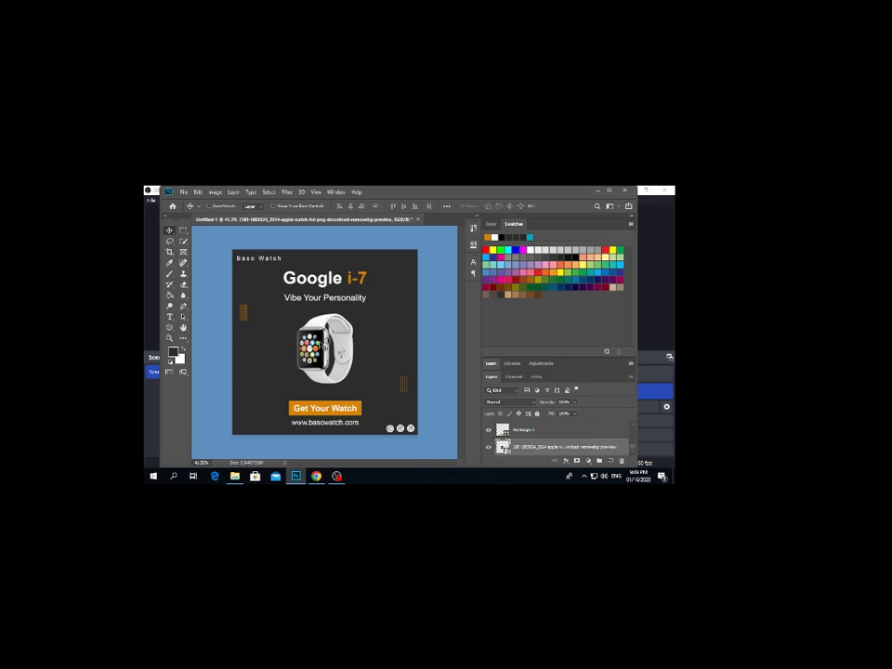
{"action": "key", "text": "ctrl+s"}
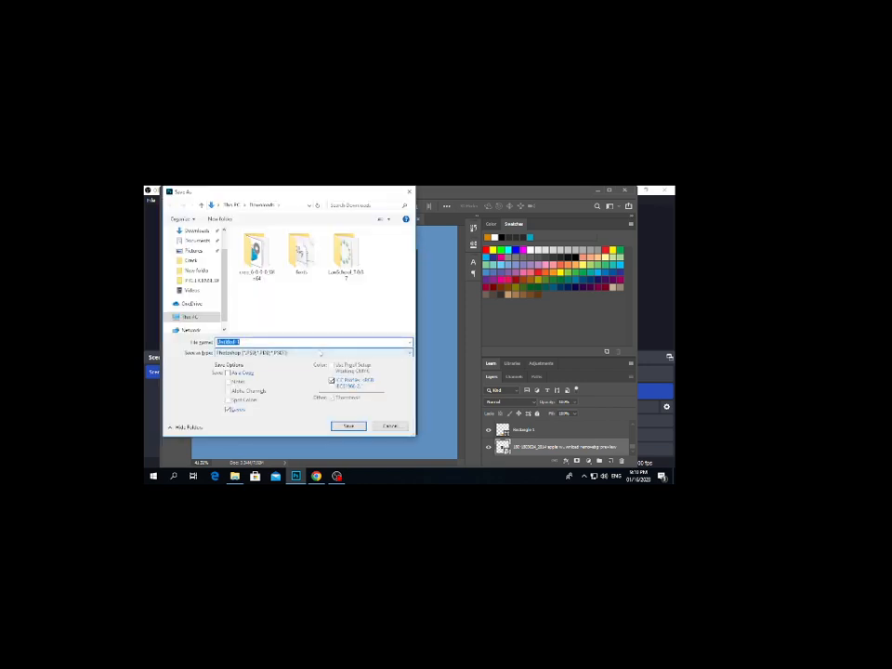
{"action": "left_click", "coordinate": [320, 352]}
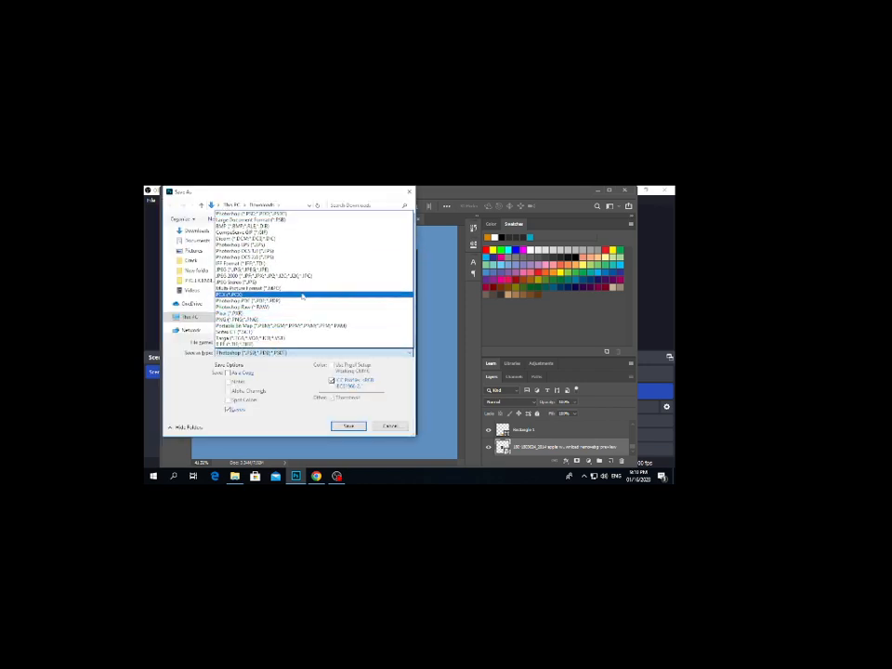
{"action": "left_click", "coordinate": [386, 428]}
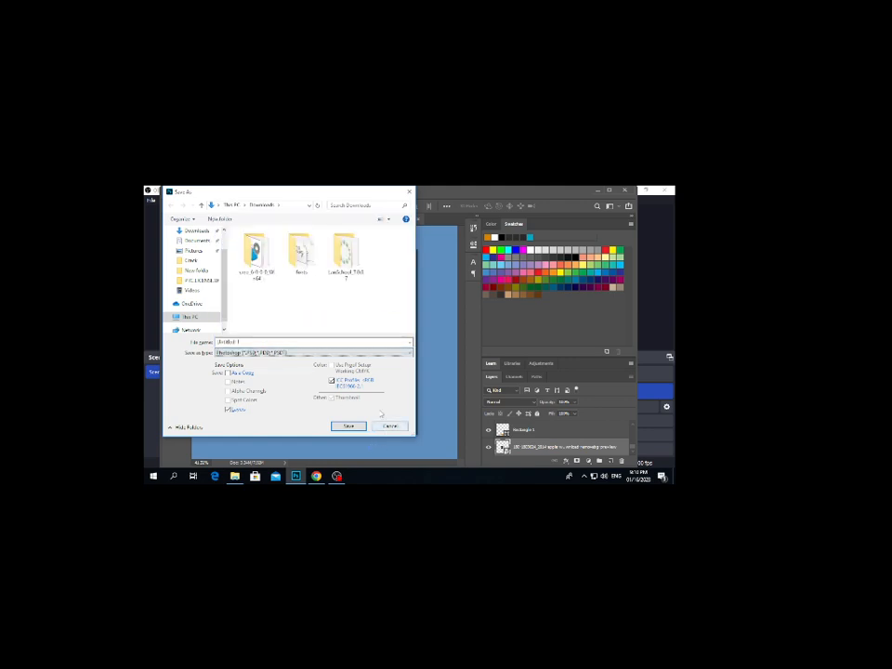
{"action": "left_click", "coordinate": [389, 427]}
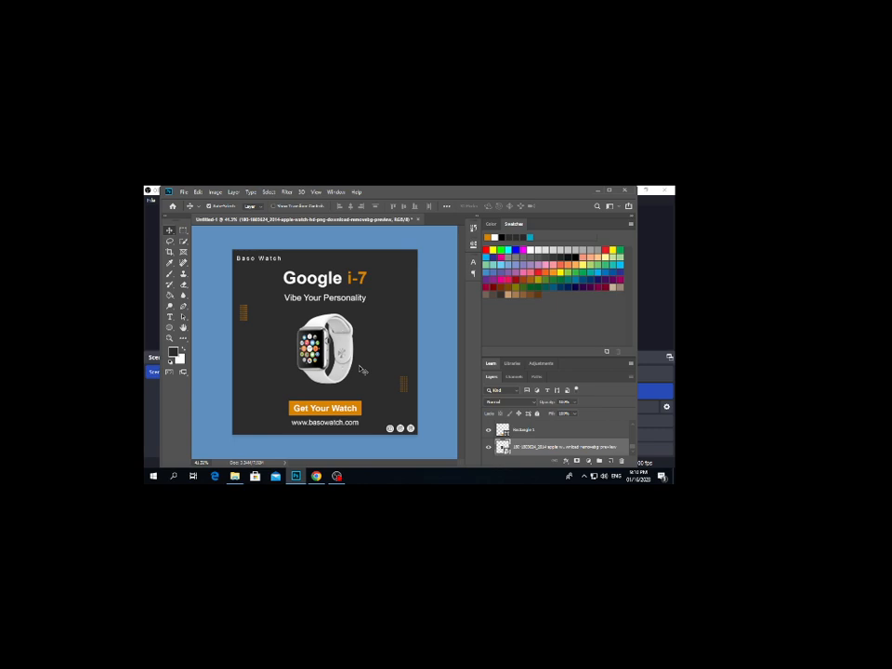
{"action": "key", "text": "ctrl"}
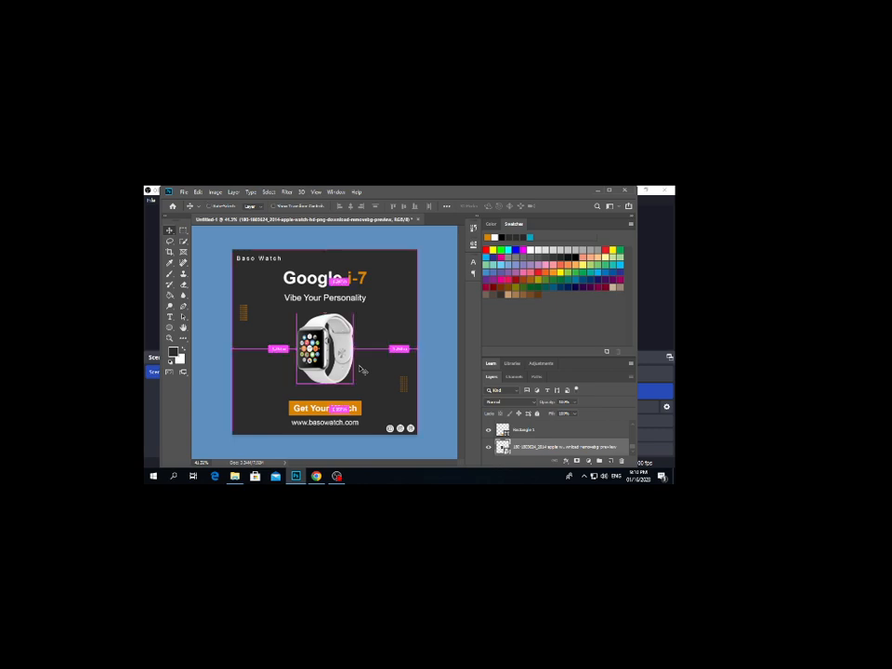
{"action": "key", "text": "ctrl+s"}
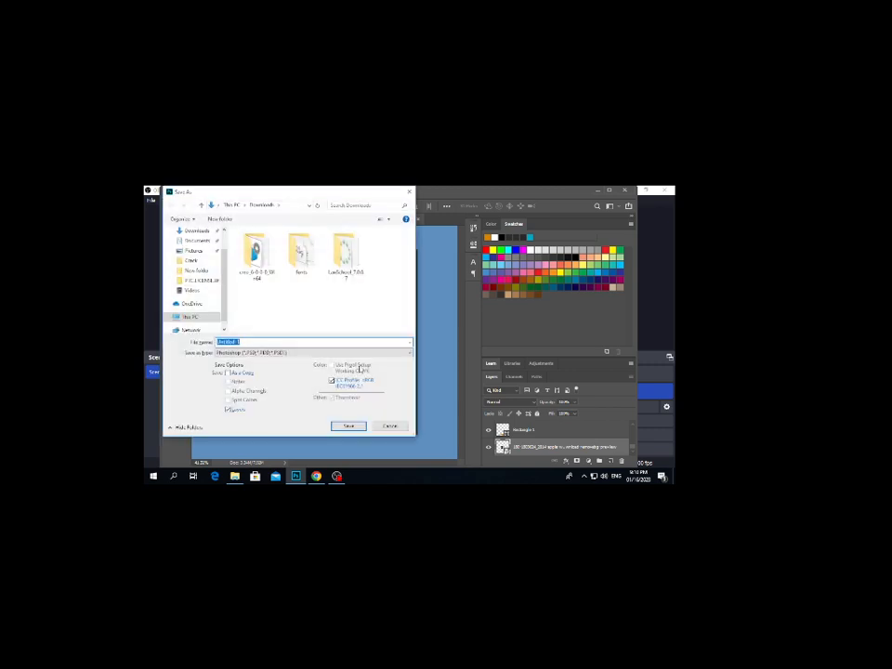
{"action": "left_click", "coordinate": [389, 426]}
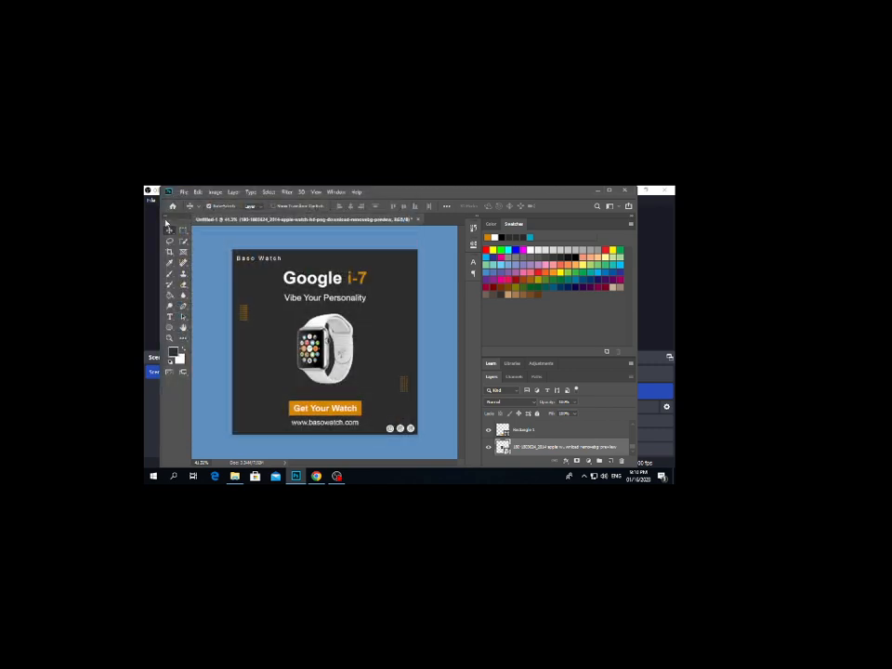
{"action": "left_click", "coordinate": [183, 191]}
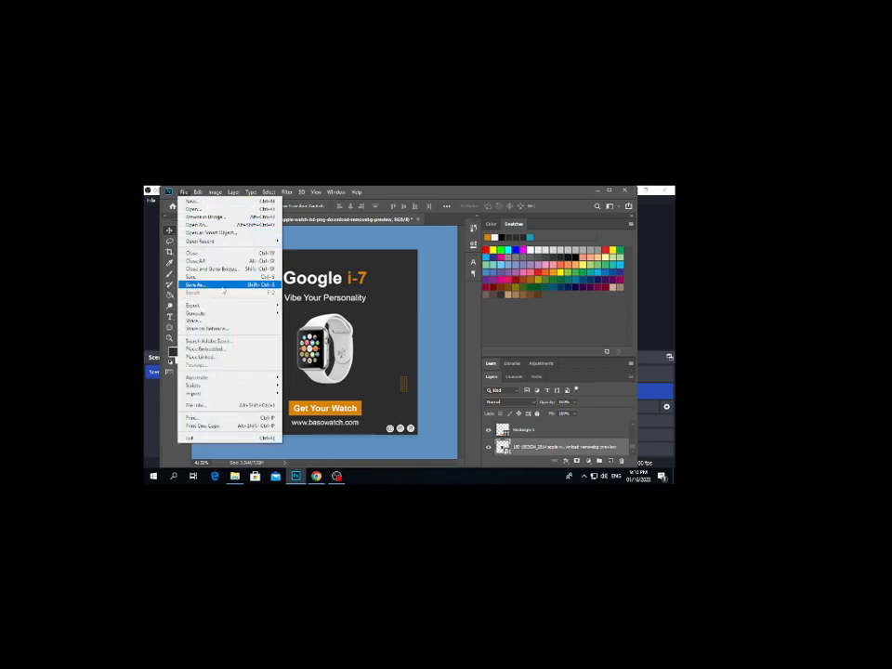
{"action": "left_click", "coordinate": [224, 287]}
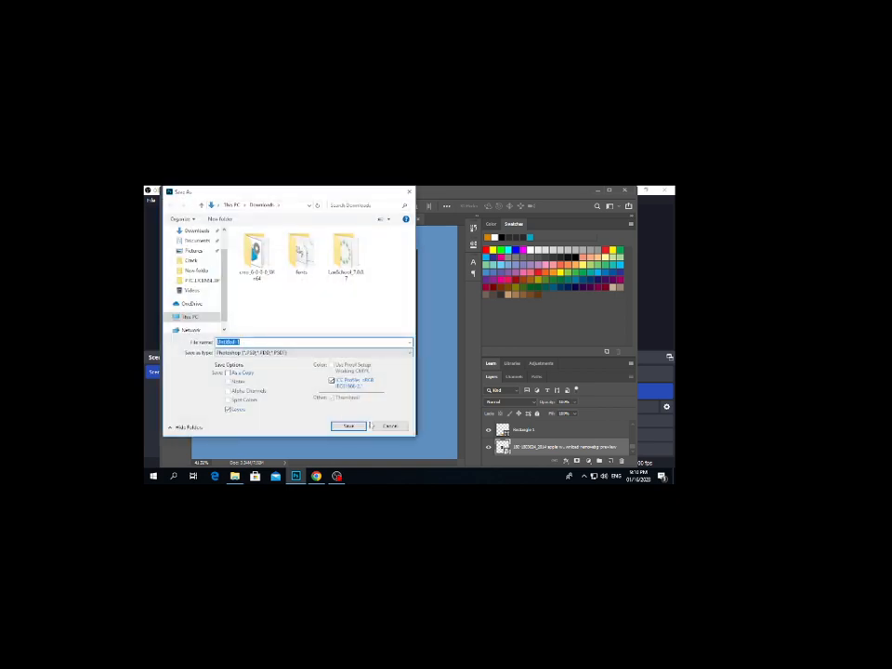
{"action": "left_click", "coordinate": [376, 426]}
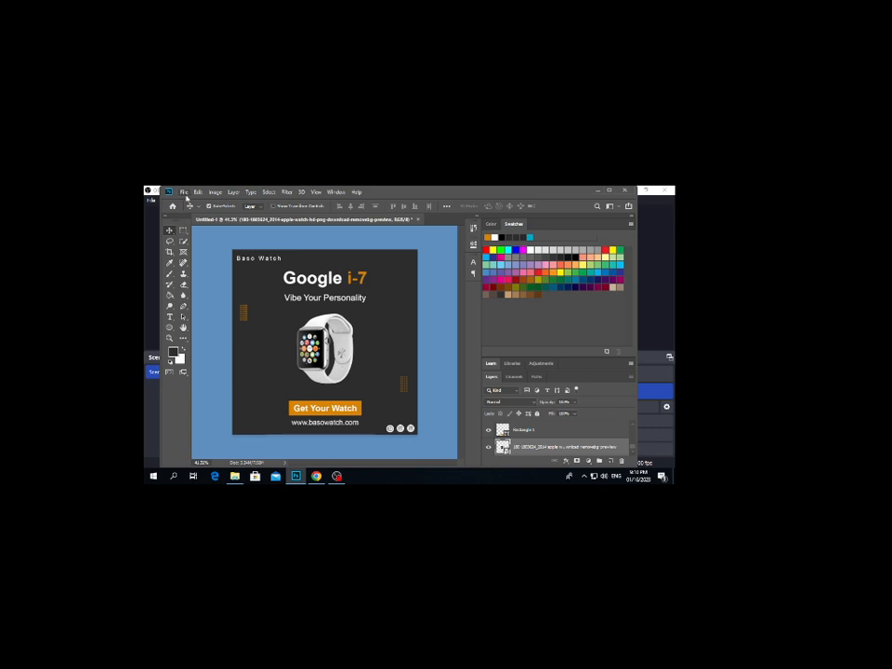
Save the poster in the Downloads folder as a Photoshop file named "watch design"
{"action": "key", "text": "ctrl+shift+s"}
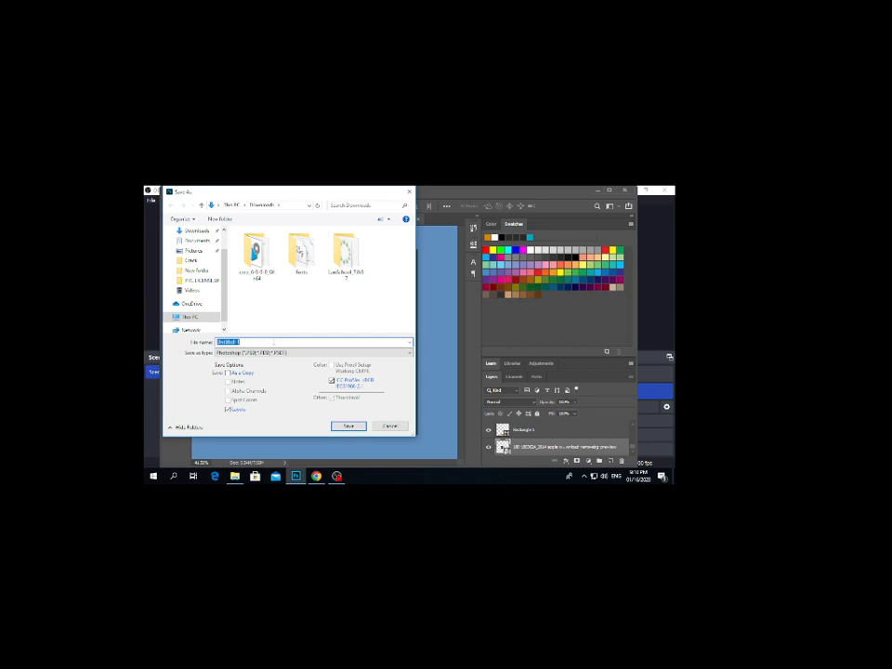
{"action": "left_click", "coordinate": [279, 353]}
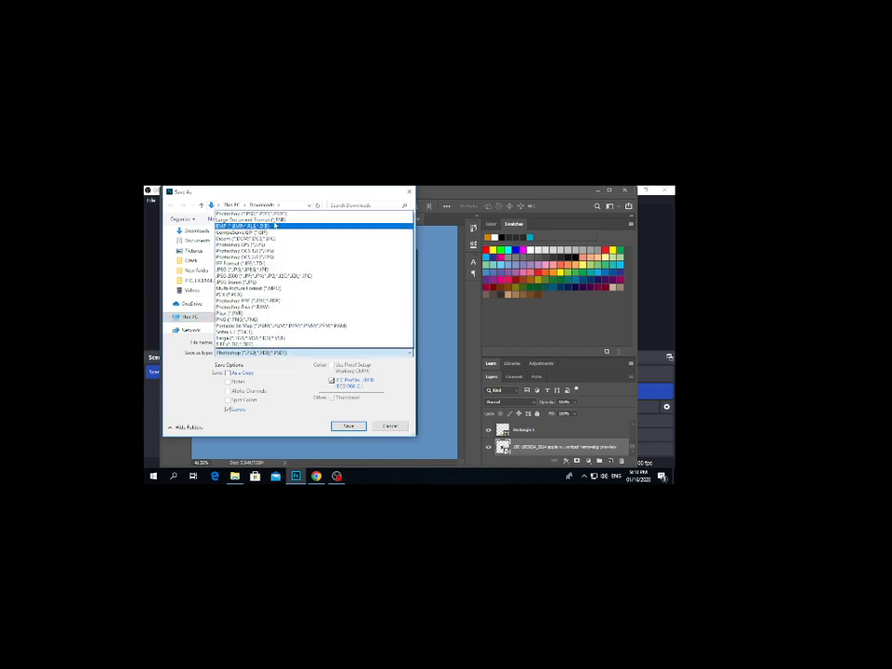
{"action": "left_click", "coordinate": [273, 215]}
{"action": "left_click", "coordinate": [266, 342]}
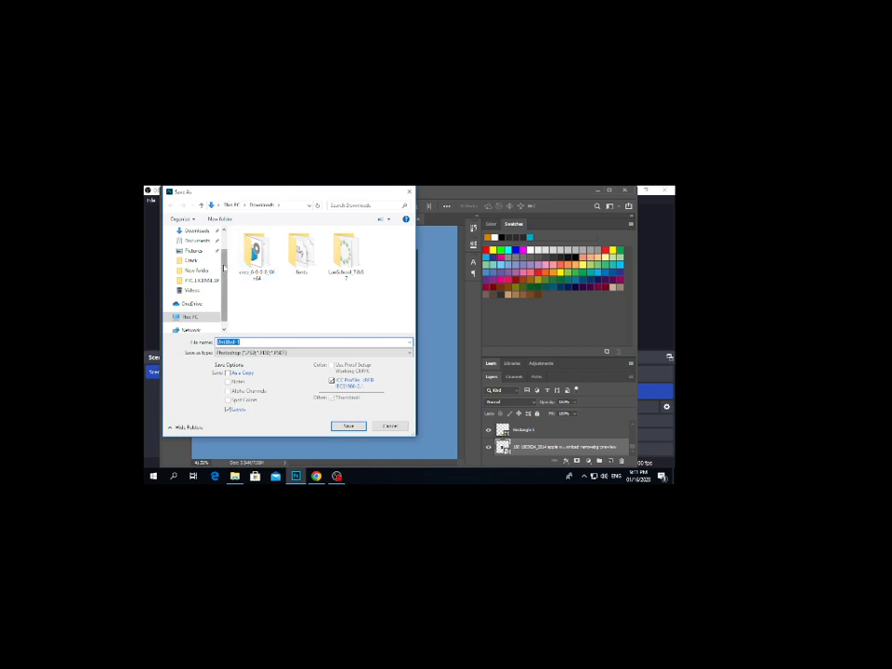
{"action": "scroll", "coordinate": [204, 266], "scroll_direction": "up", "scroll_amount": 2}
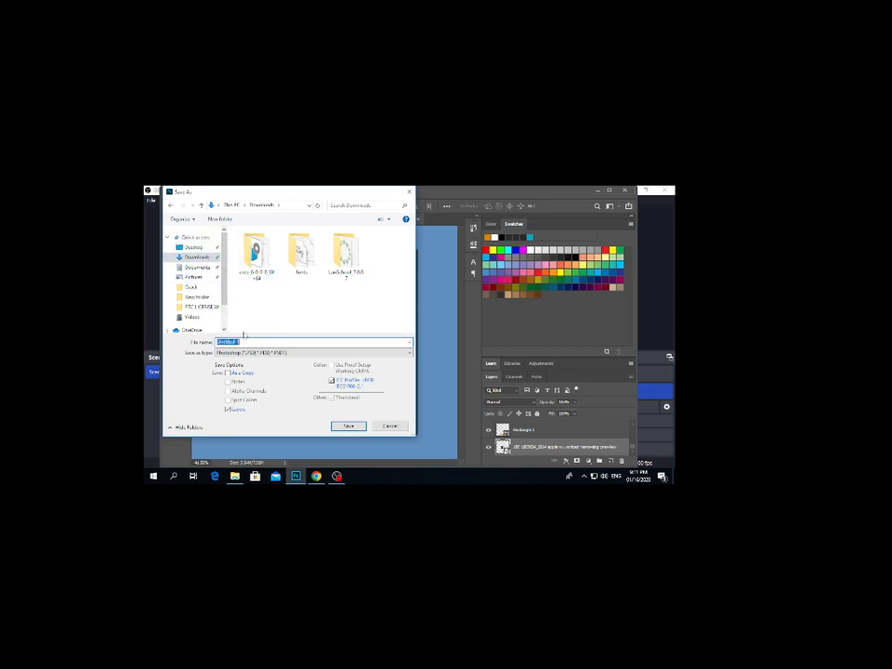
{"action": "type", "text": "watch-design"}
{"action": "key", "text": "Return"}
{"action": "left_click", "coordinate": [497, 261]}
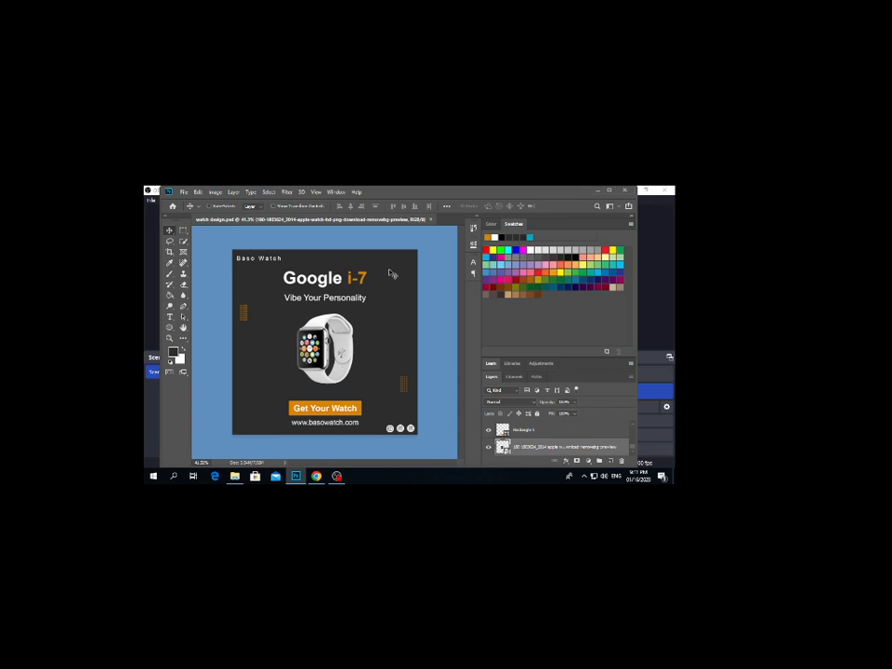
Save a PNG copy of the poster in Downloads under the name "watch final design", accepting the PNG options
{"action": "key", "text": "ctrl+shift+s"}
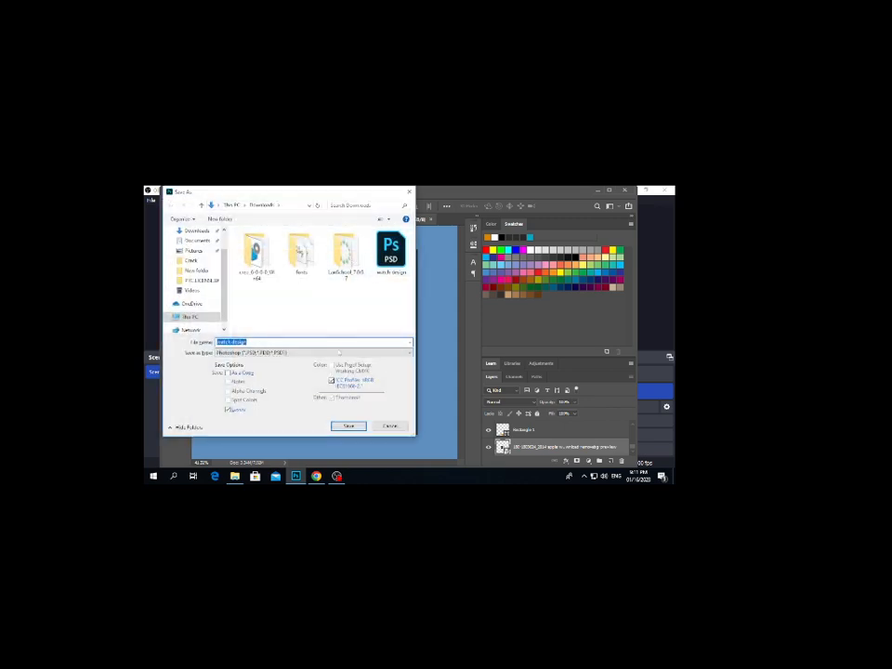
{"action": "left_click", "coordinate": [339, 352]}
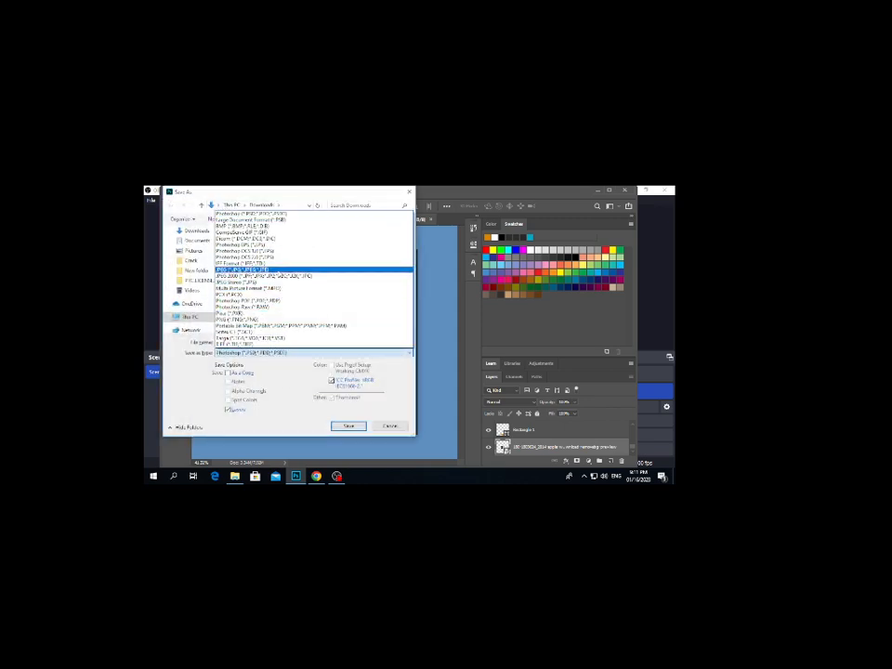
{"action": "left_click", "coordinate": [237, 318]}
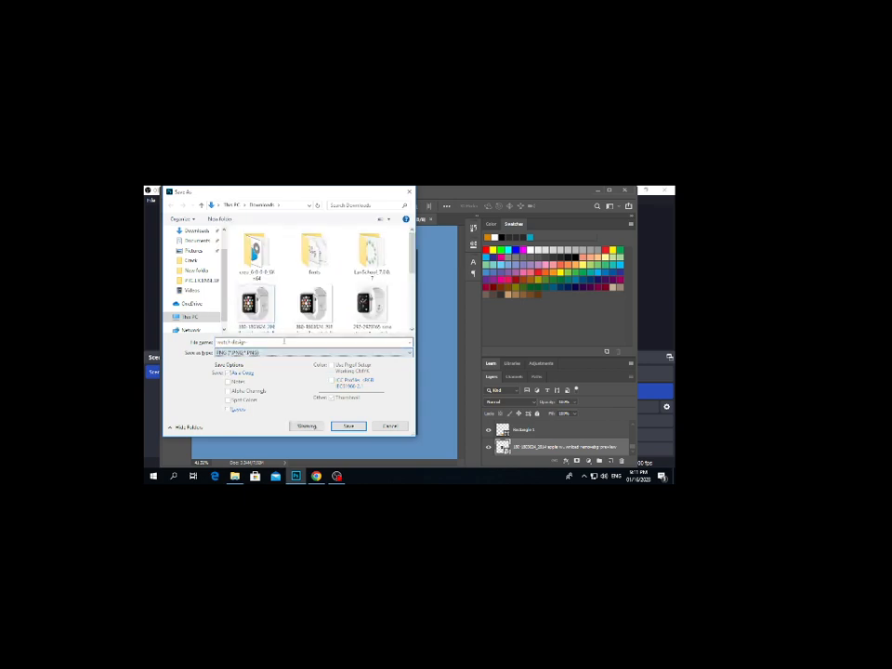
{"action": "left_click", "coordinate": [286, 342]}
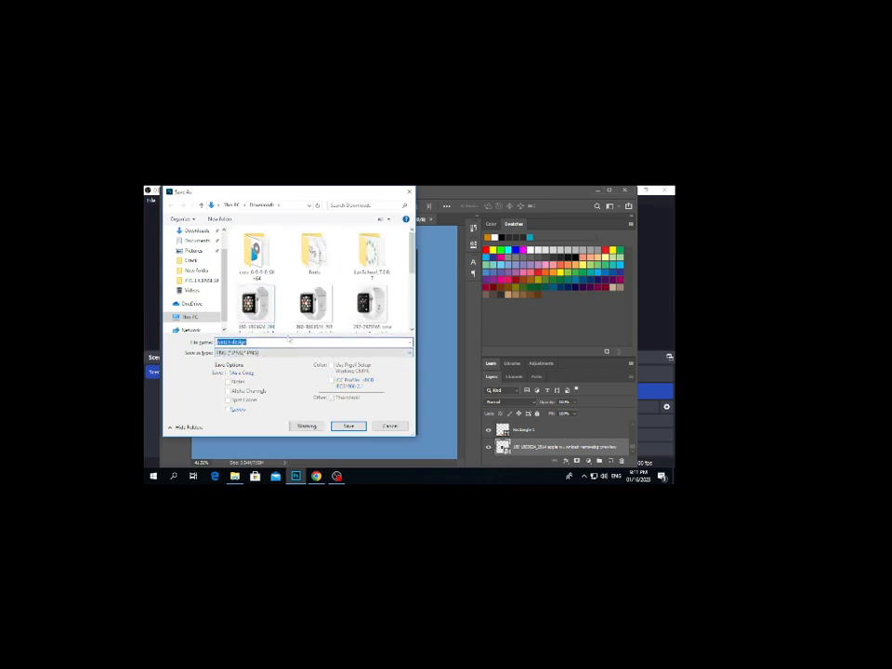
{"action": "type", "text": "watch fin"}
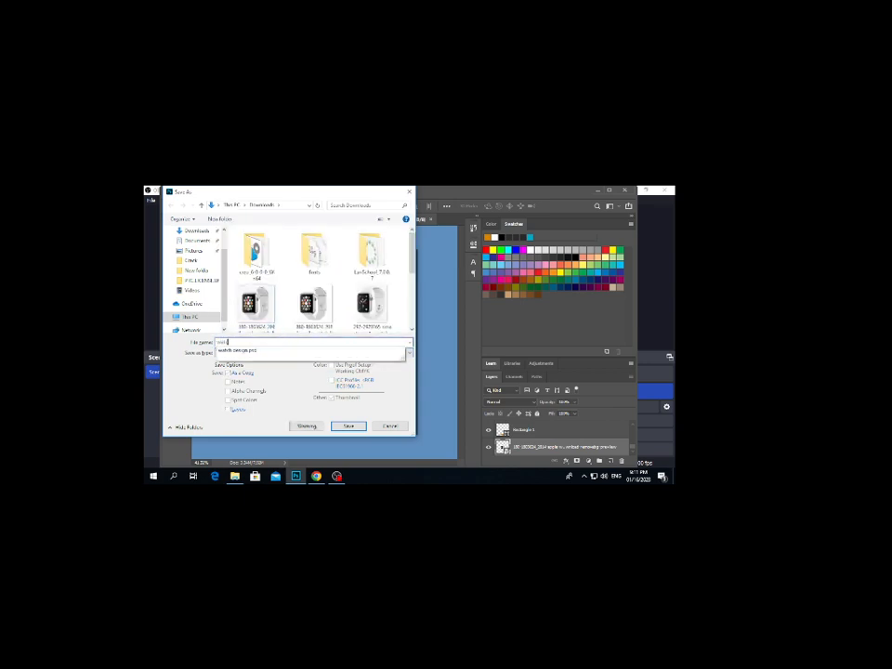
{"action": "type", "text": "al sksi"}
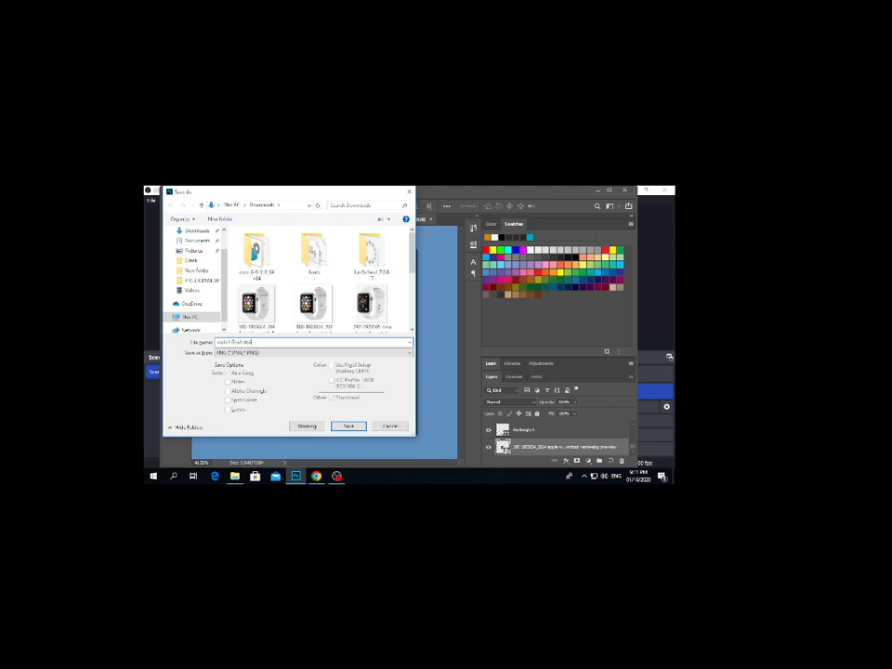
{"action": "type", "text": "gn"}
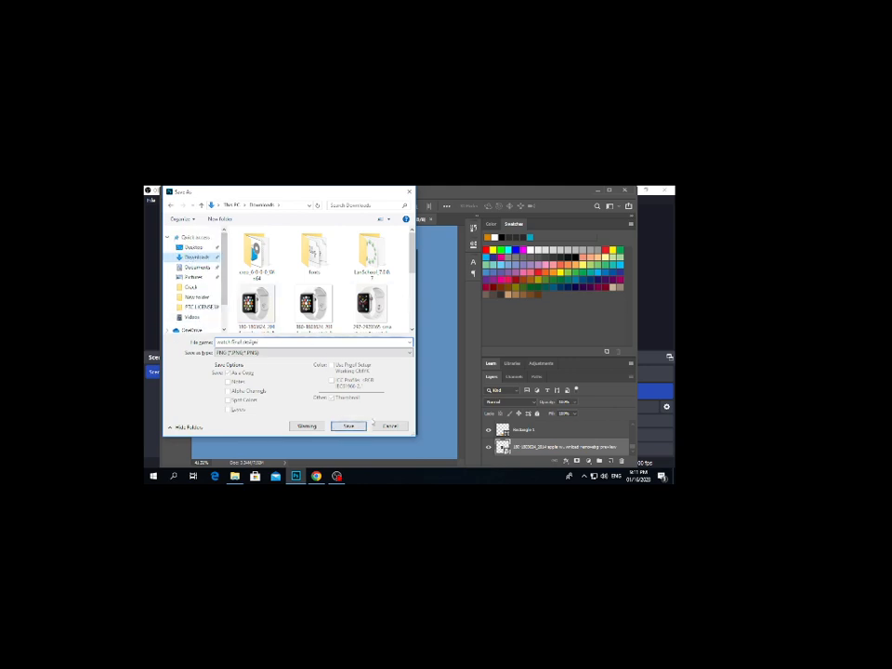
{"action": "left_click", "coordinate": [350, 425]}
{"action": "left_click", "coordinate": [454, 271]}
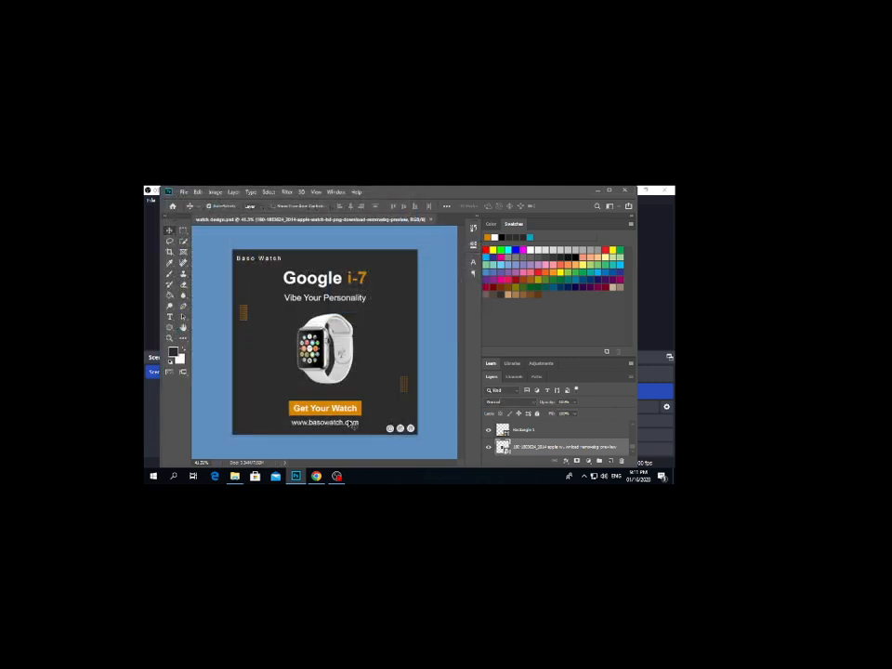
Switch to File Explorer and open the "watch final design" image from Downloads to view the exported poster
{"action": "left_click", "coordinate": [234, 476]}
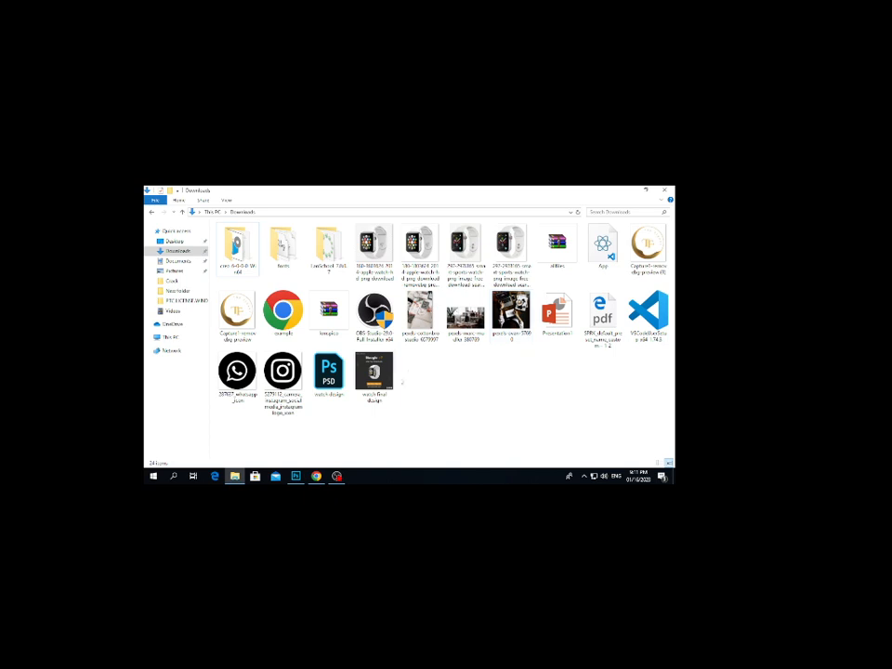
{"action": "double_click", "coordinate": [374, 373]}
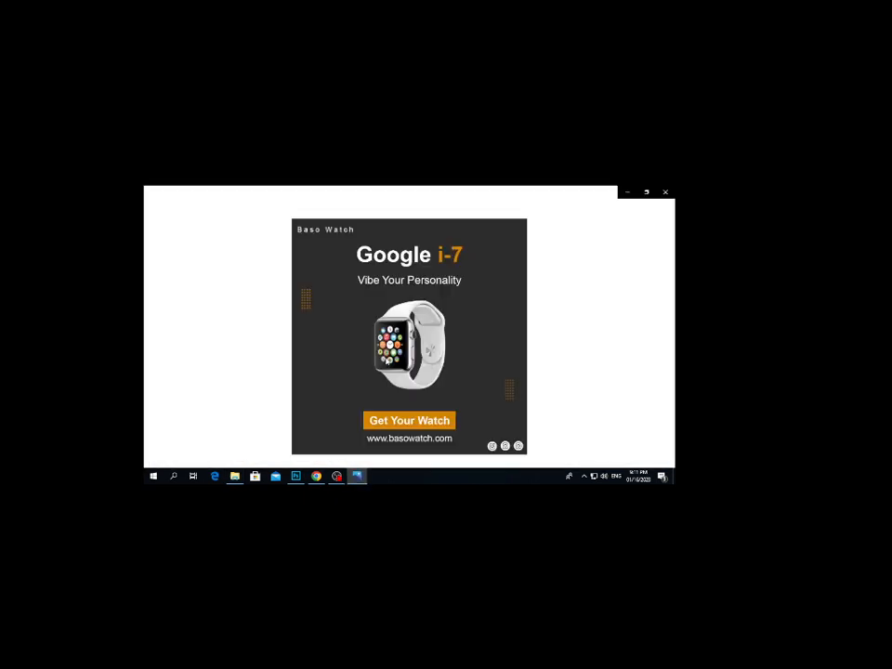